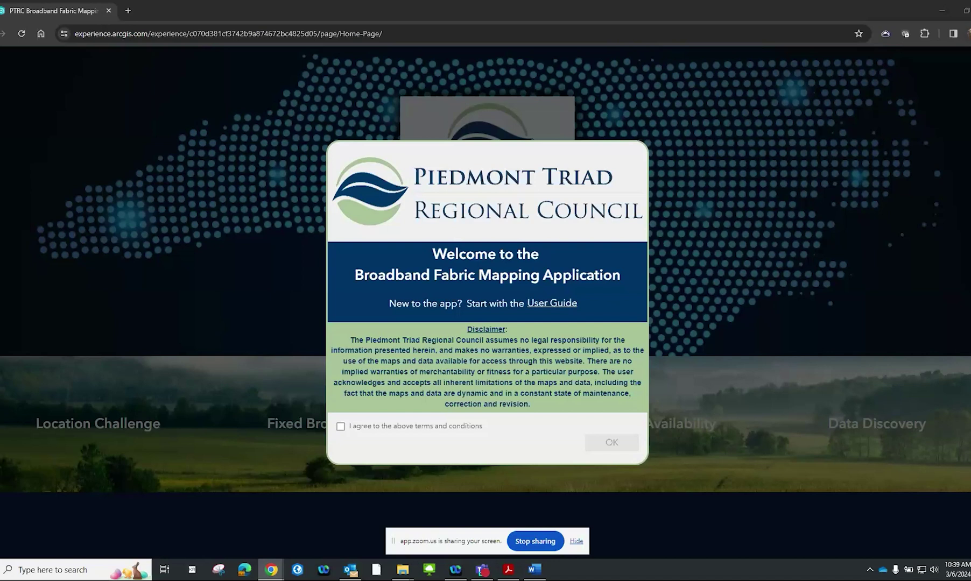
Agree to the terms and conditions and dismiss the welcome disclaimer
key("alt+Tab")
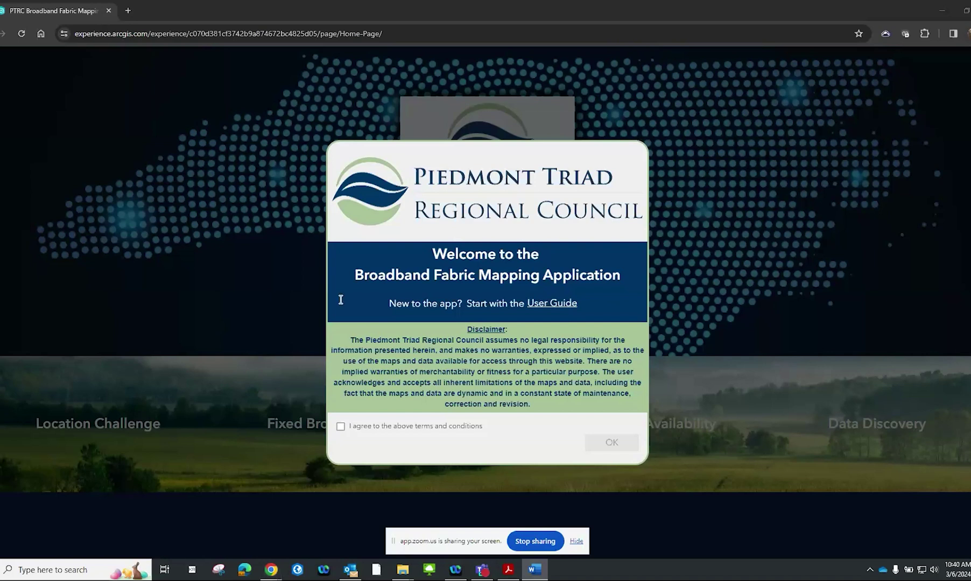
left_click(363, 431)
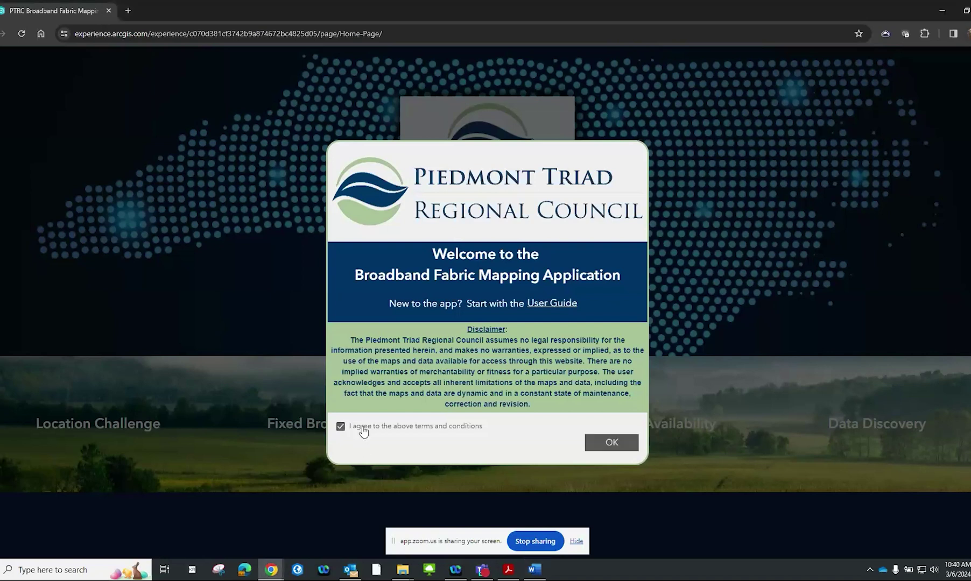
left_click(611, 443)
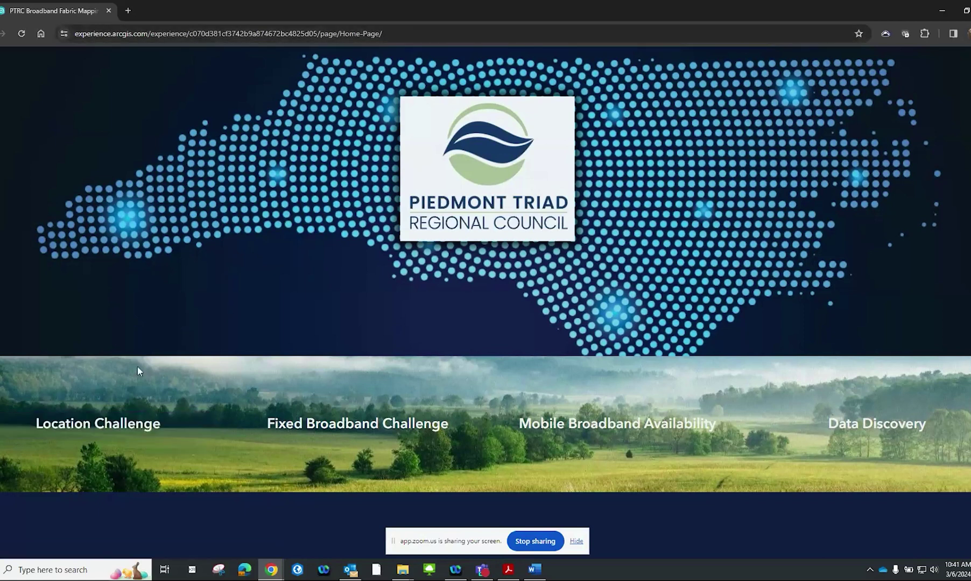
Open the Location Challenge map, visit Alamance, Montgomery, Davidson and Randolph counties, then clear the selection
left_click(119, 430)
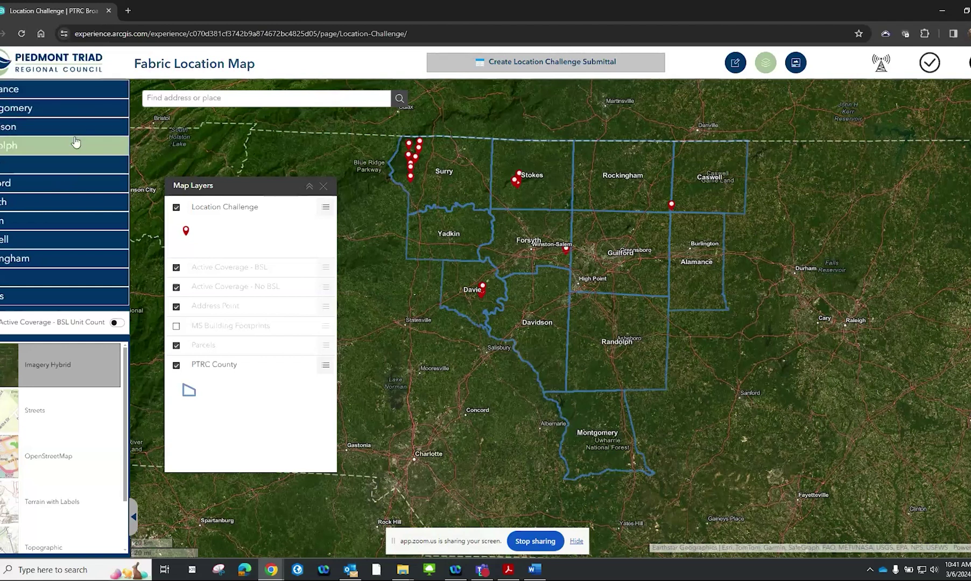
left_click(90, 94)
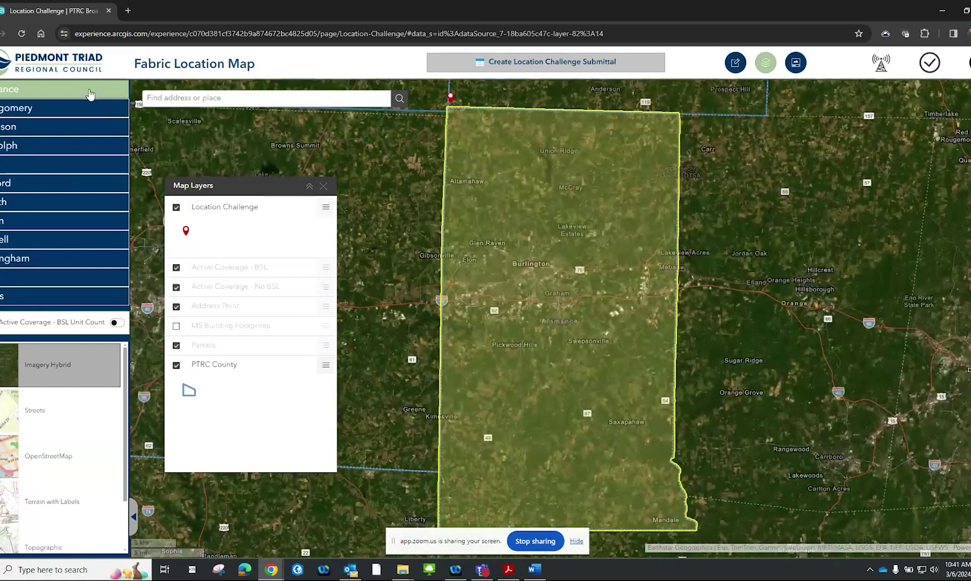
left_click(90, 111)
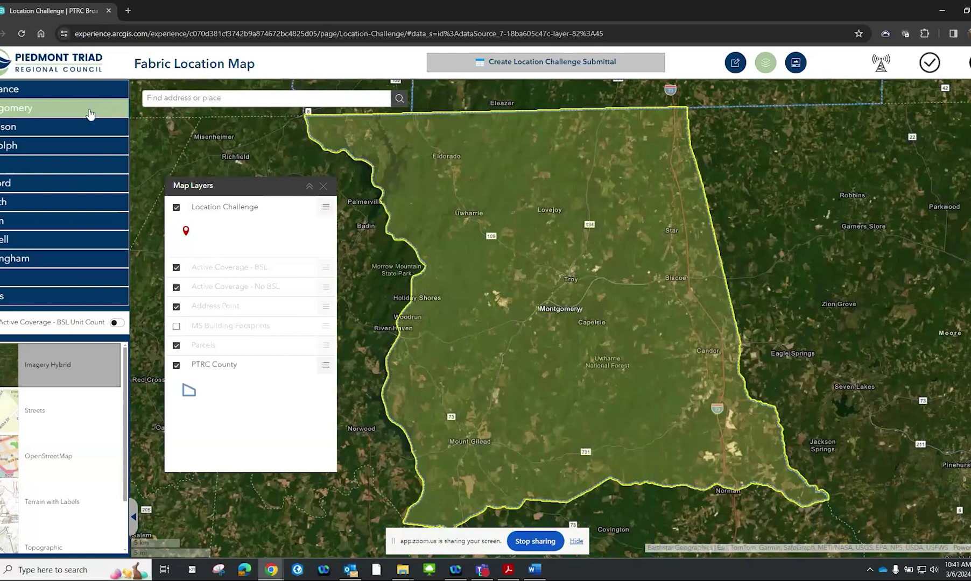
left_click(86, 126)
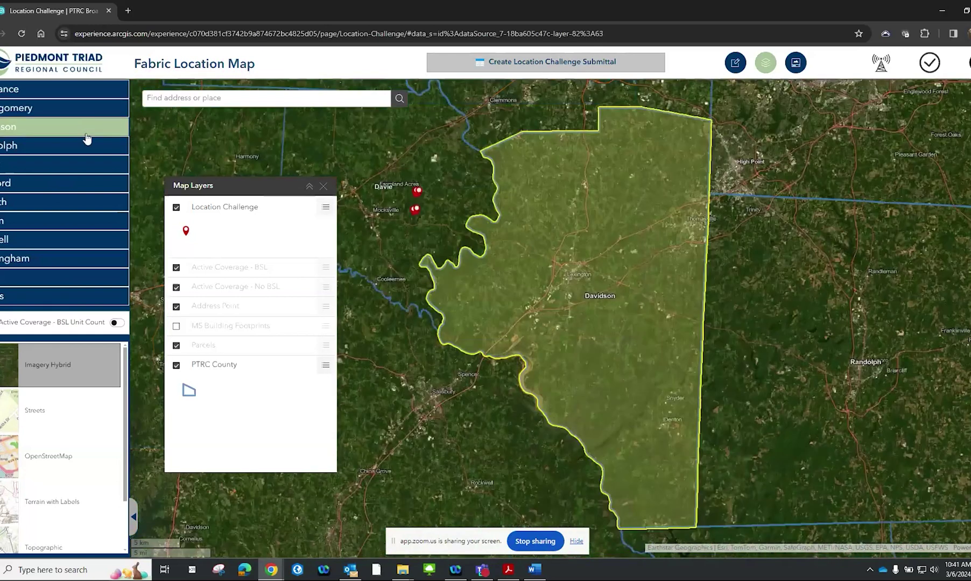
left_click(85, 148)
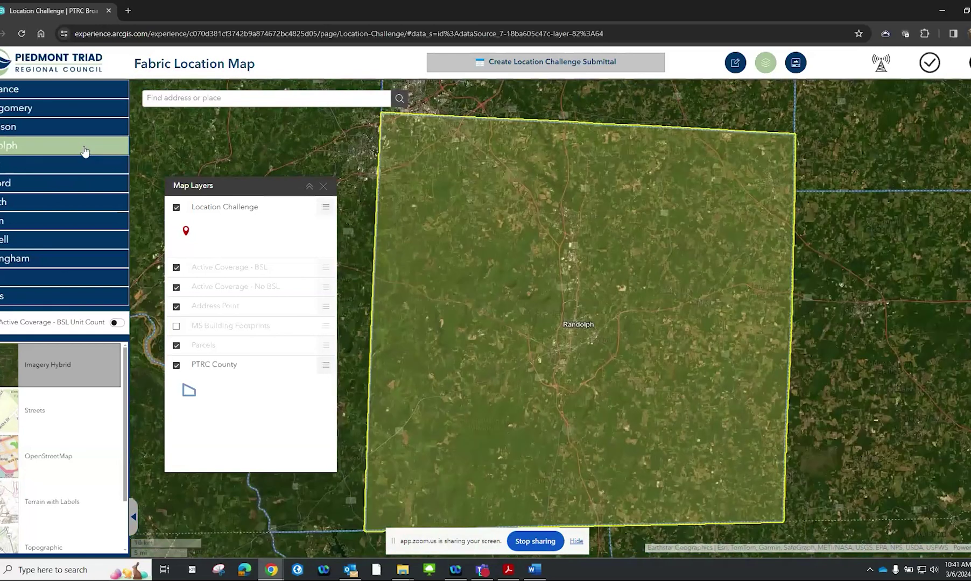
left_click(186, 121)
left_click(200, 100)
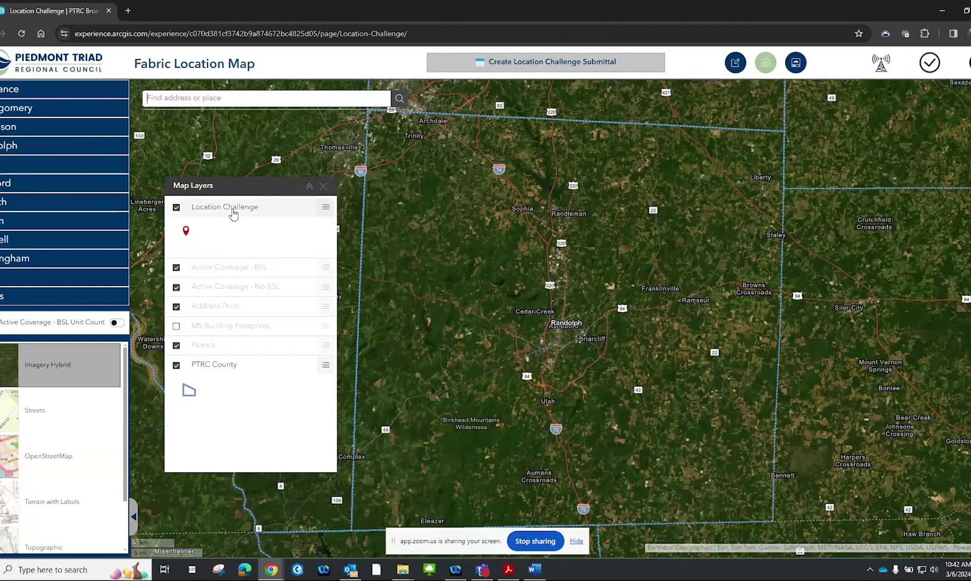
double_click(770, 73)
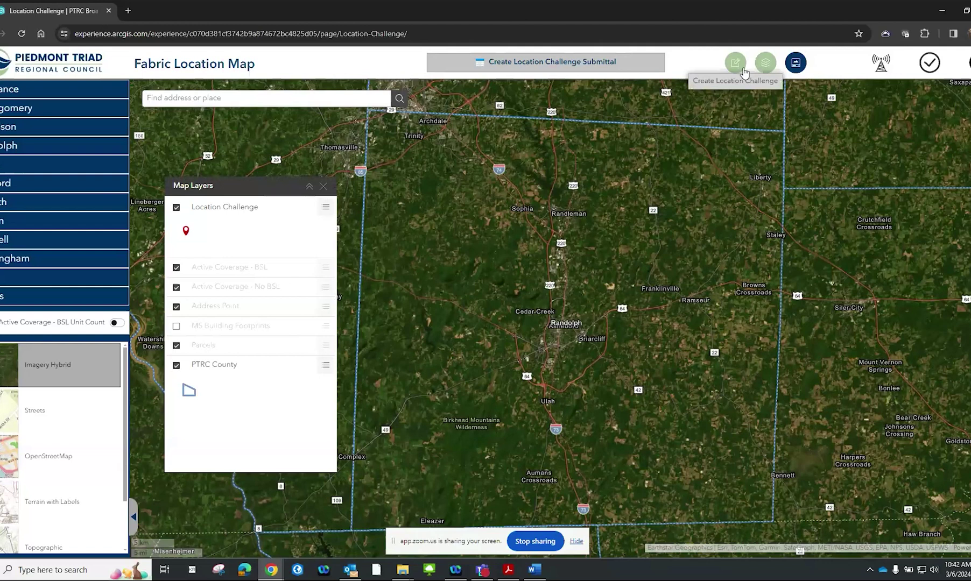
left_click(743, 71)
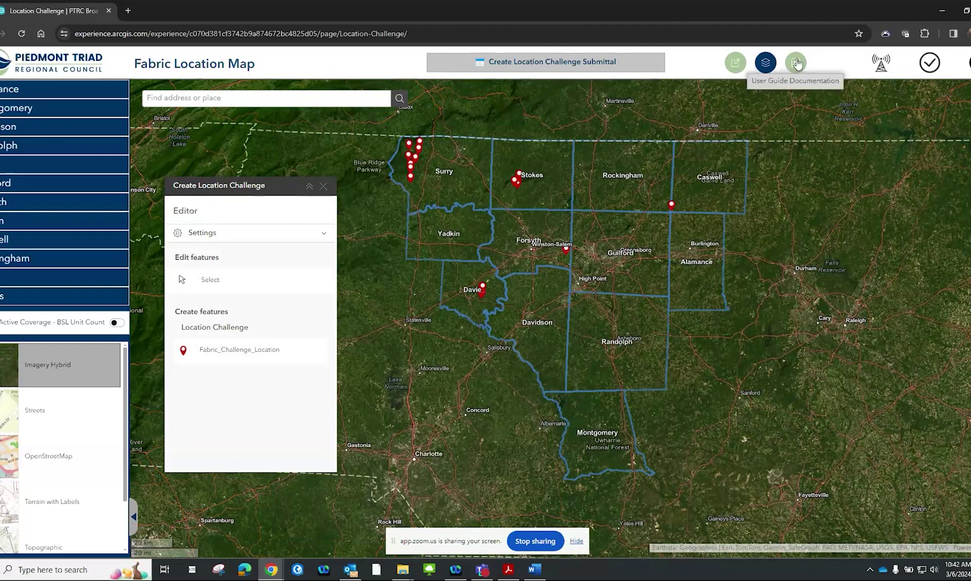
left_click(796, 62)
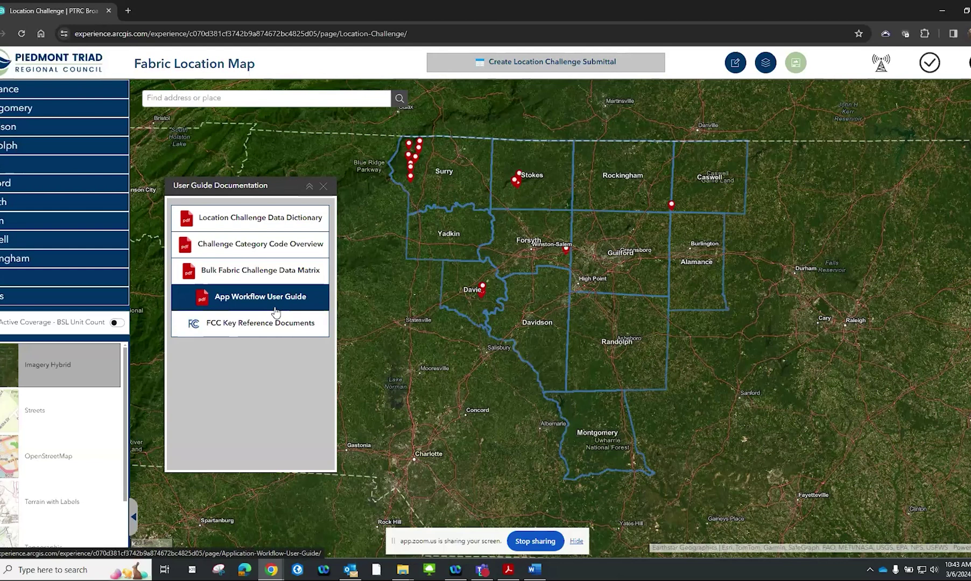
left_click(759, 63)
left_click(743, 63)
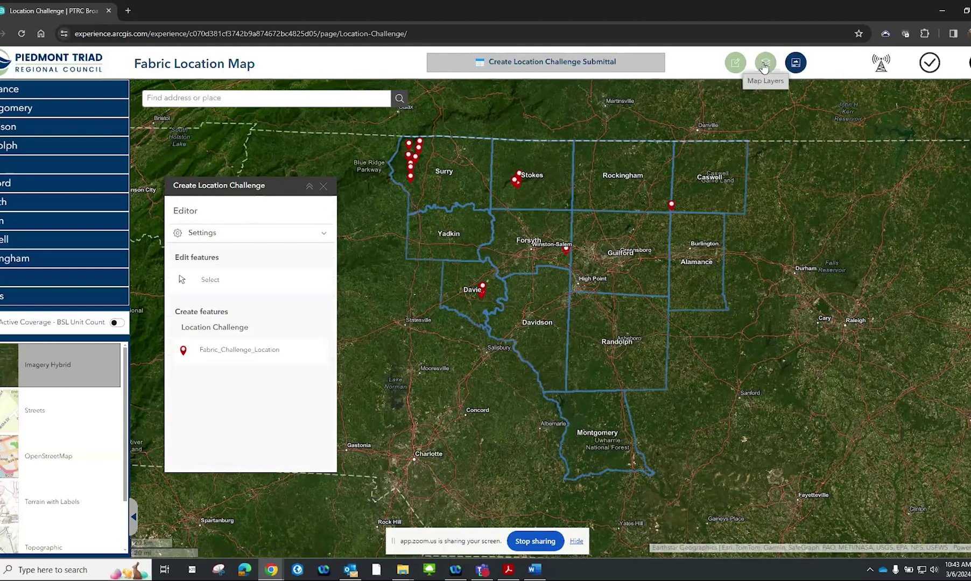
left_click(764, 65)
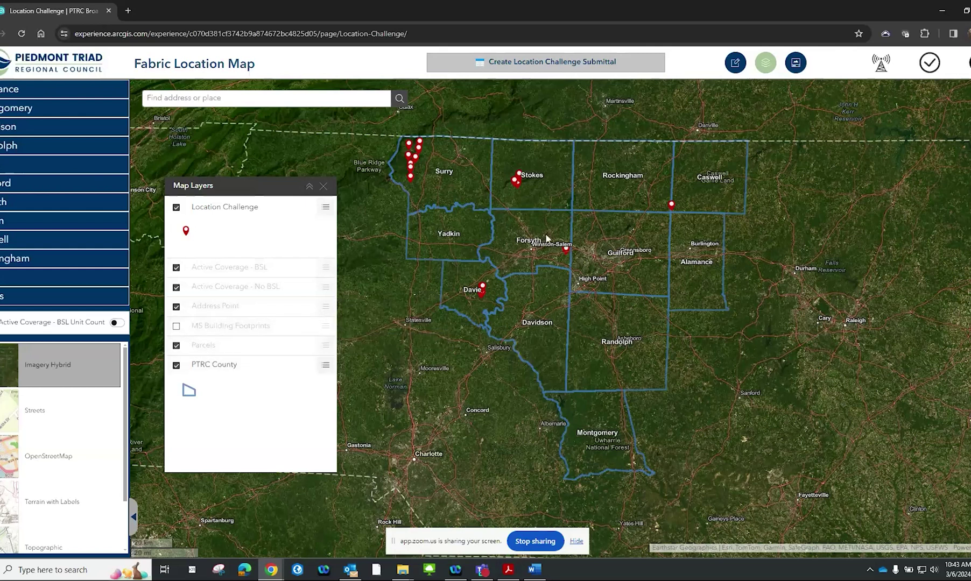
Zoom in and pan the map toward the Sullivantown Rd houses near Walkertown
scroll(553, 229, "up", 3)
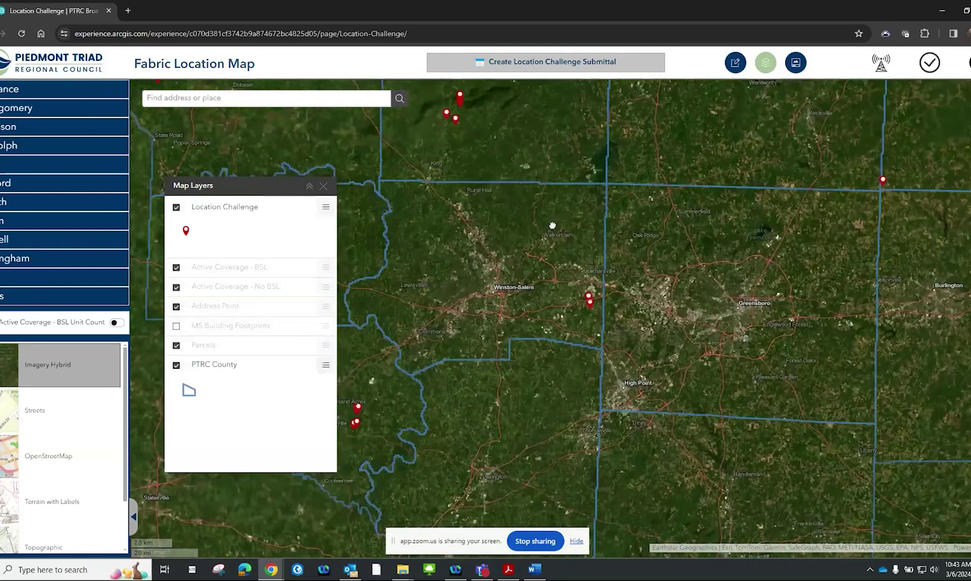
scroll(553, 229, "up", 4)
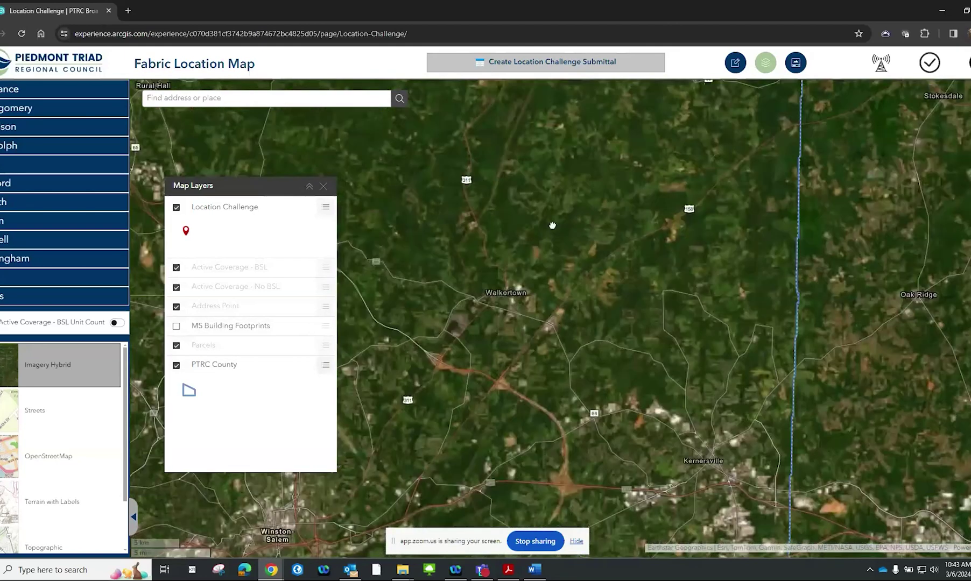
scroll(553, 230, "up", 3)
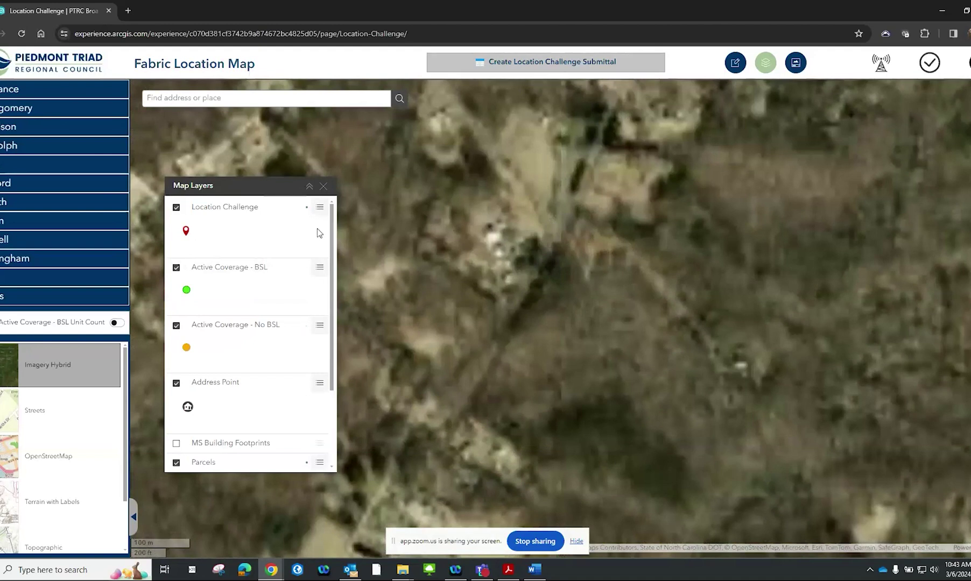
scroll(297, 310, "down", 1)
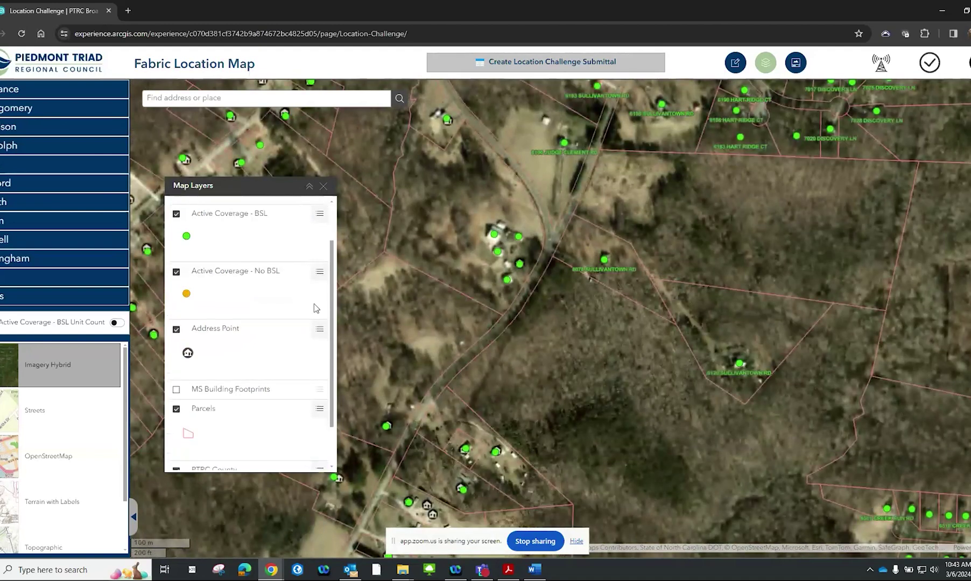
left_click_drag(592, 307, 703, 306)
left_click_drag(668, 376, 711, 264)
scroll(548, 365, "up", 1)
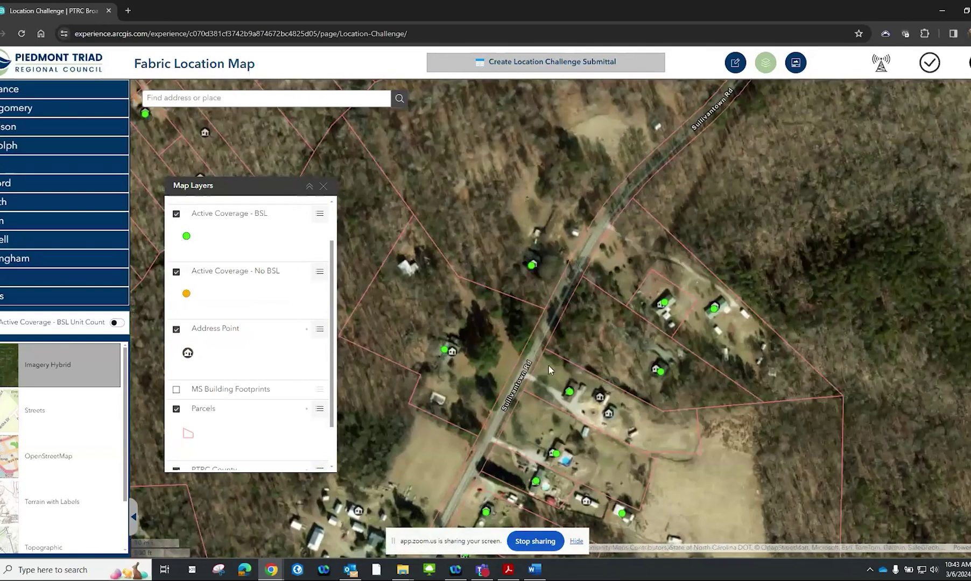
scroll(553, 286, "down", 1)
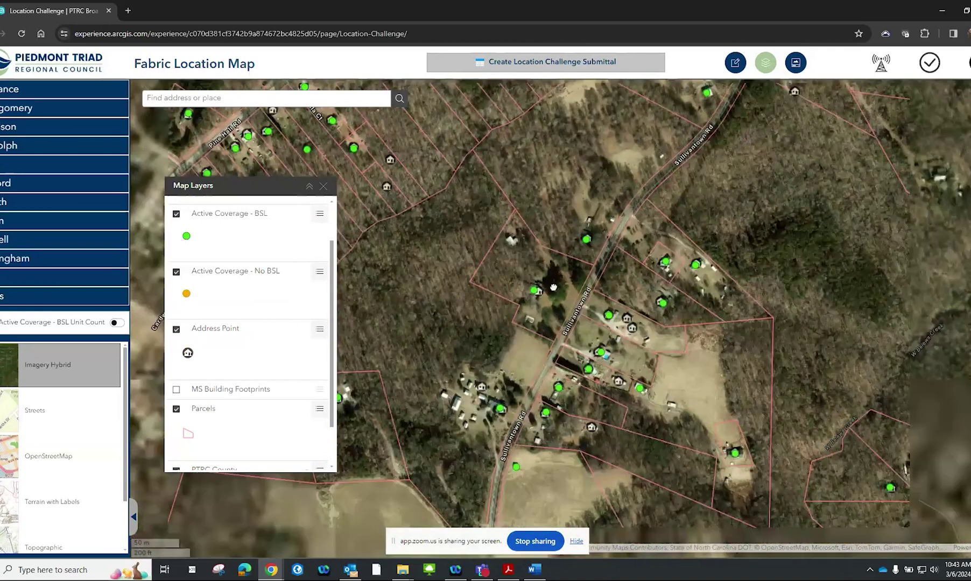
scroll(554, 291, "up", 2)
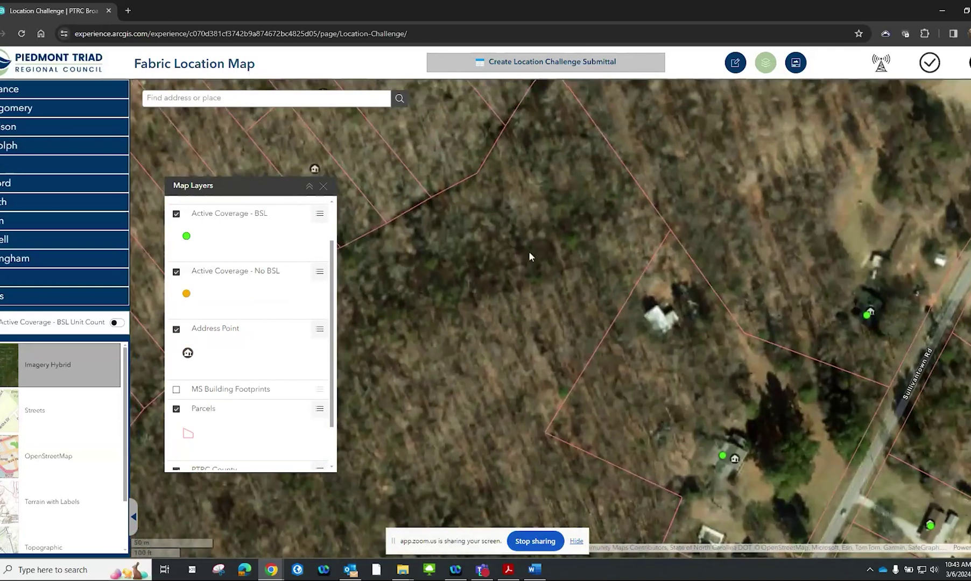
left_click_drag(528, 251, 656, 272)
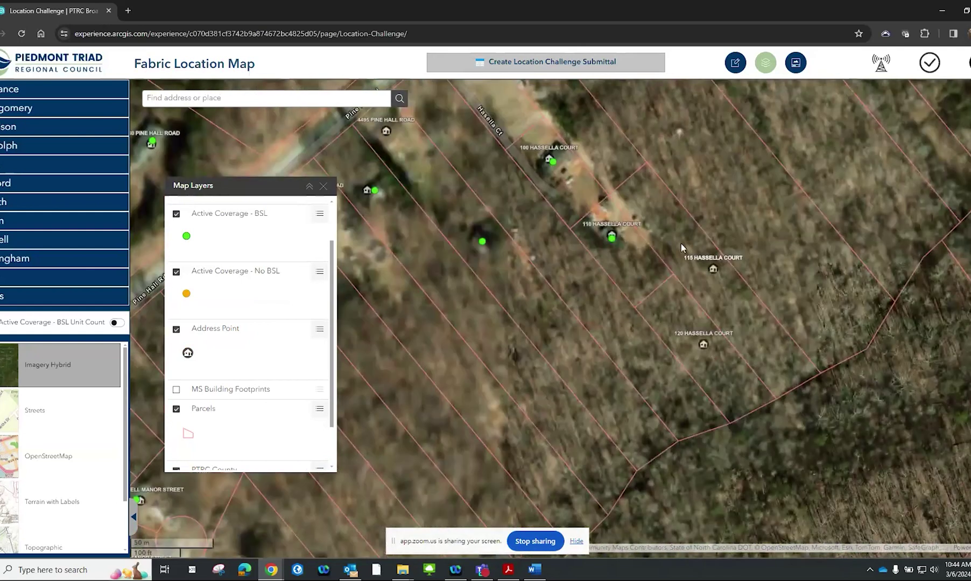
scroll(682, 243, "up", 1)
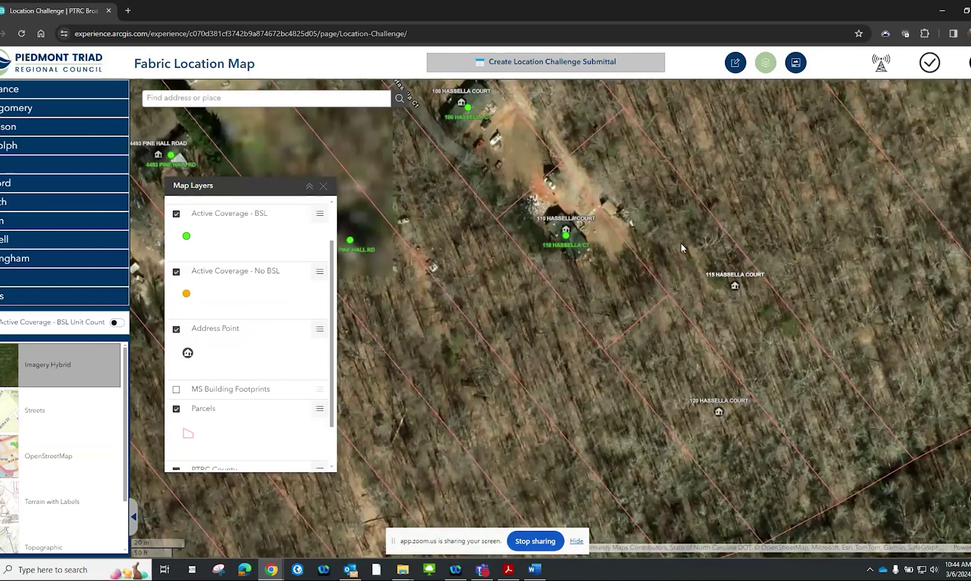
left_click_drag(682, 243, 735, 353)
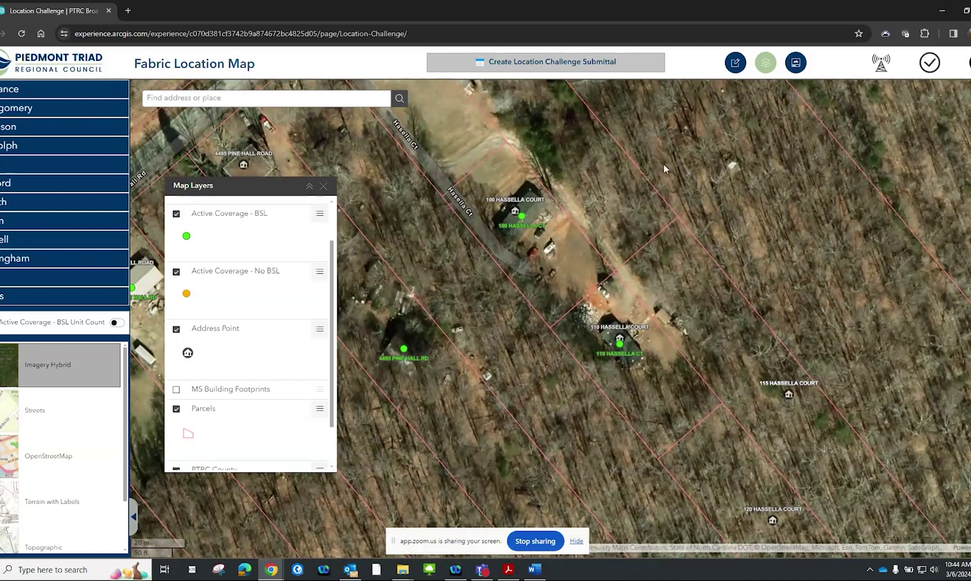
left_click(522, 217)
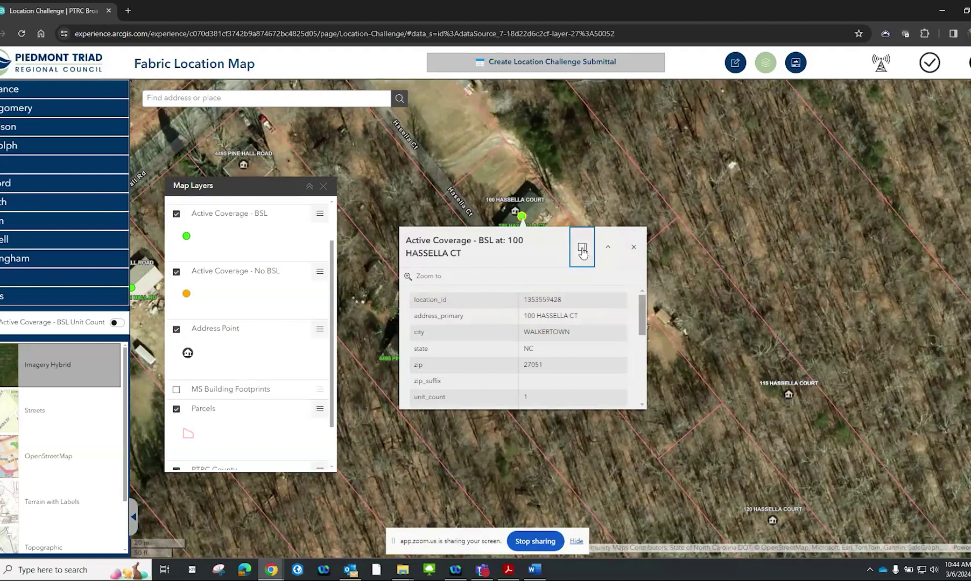
left_click(583, 248)
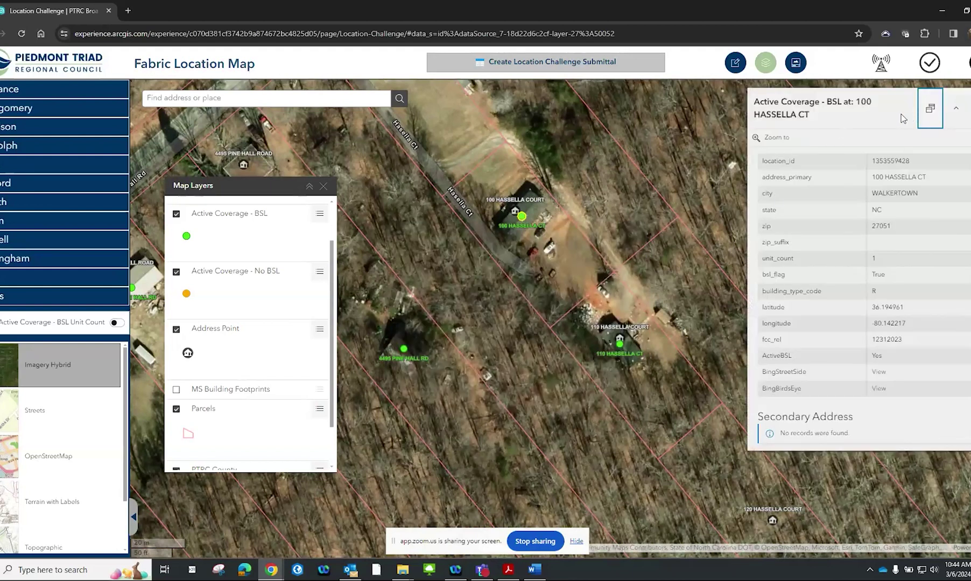
scroll(907, 294, "down", 1)
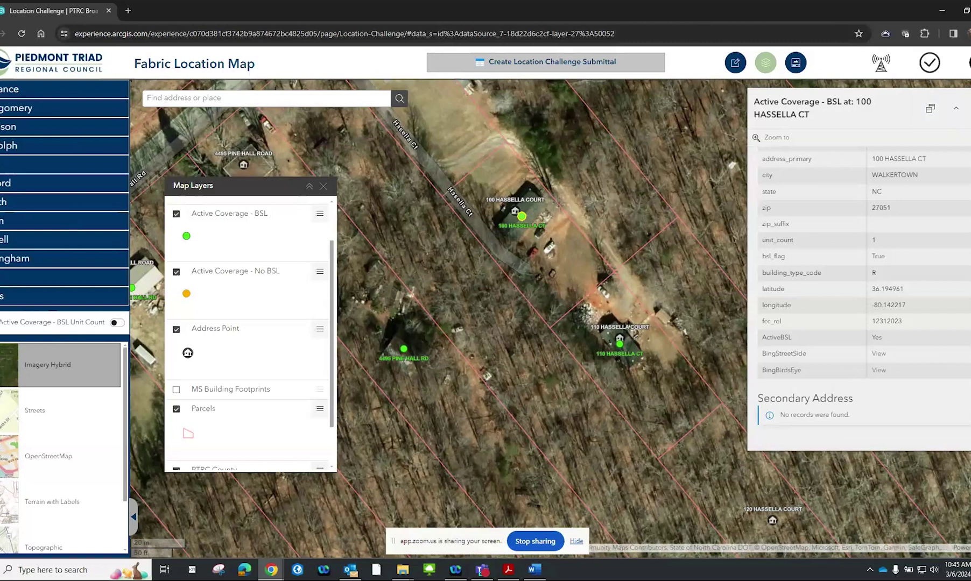
left_click(82, 359)
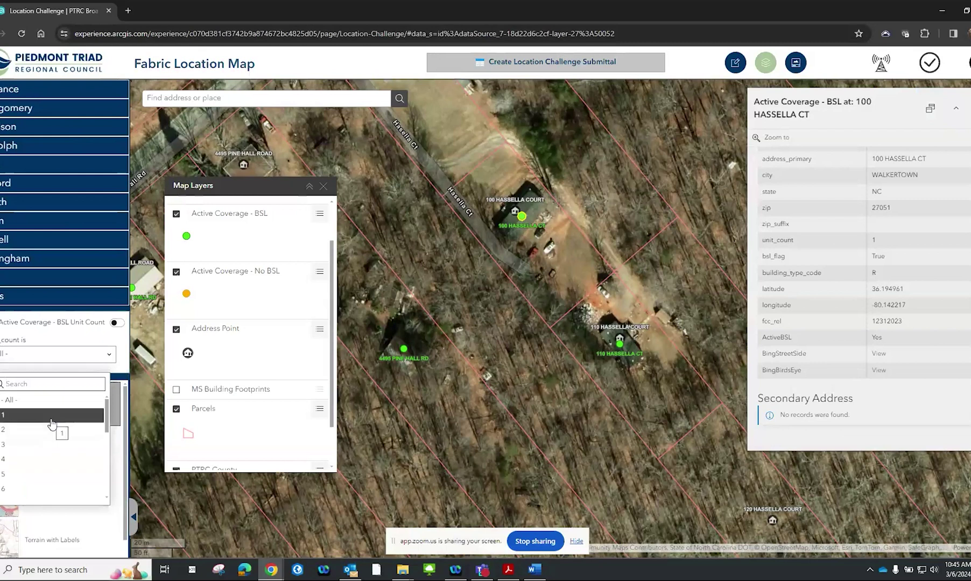
left_click(60, 344)
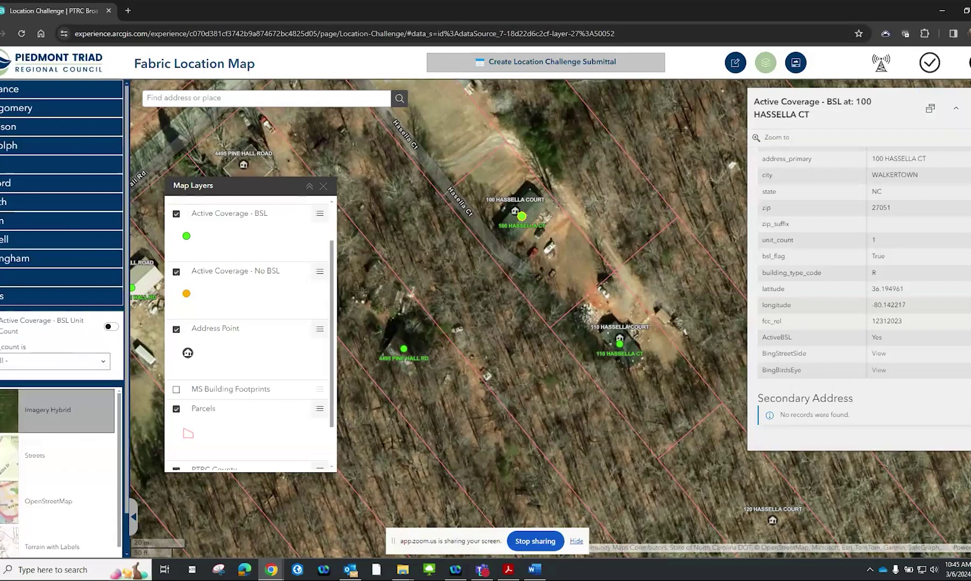
scroll(42, 381, "down", 2)
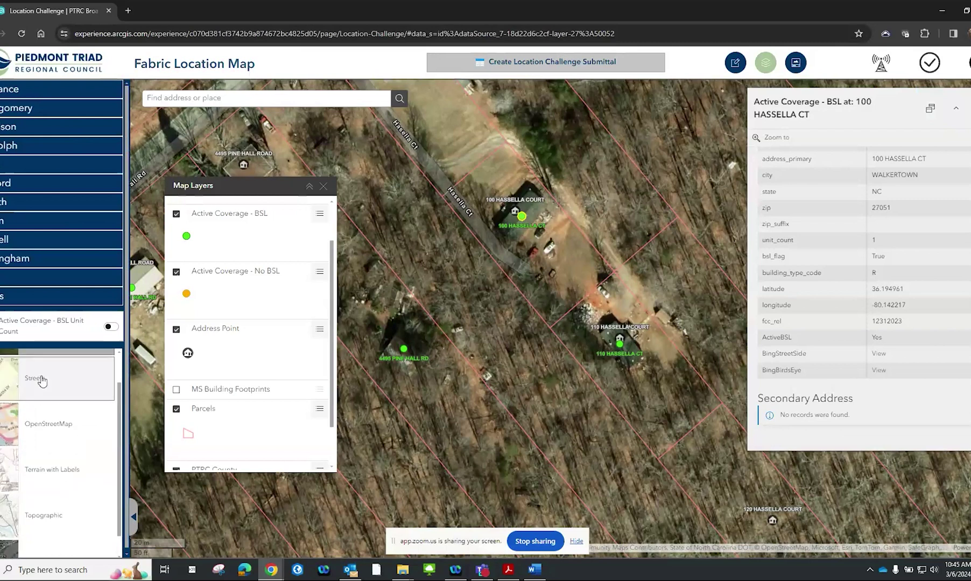
scroll(42, 381, "up", 1)
left_click(46, 418)
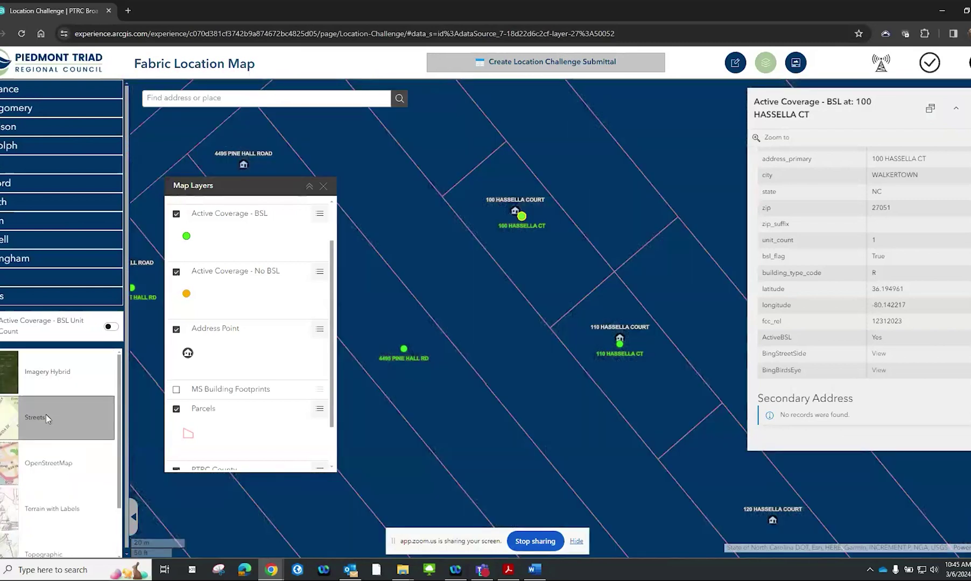
left_click(44, 454)
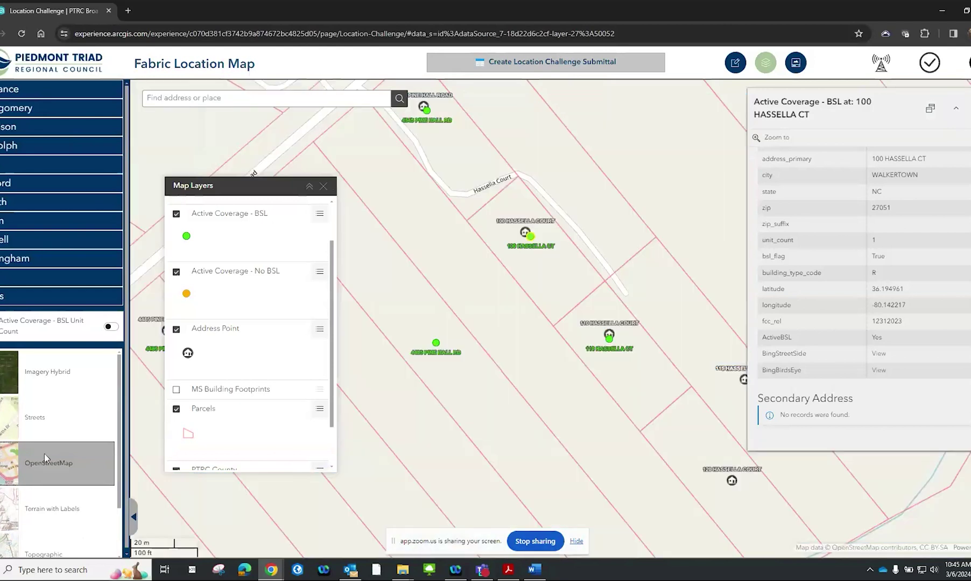
scroll(44, 453, "down", 1)
left_click(46, 457)
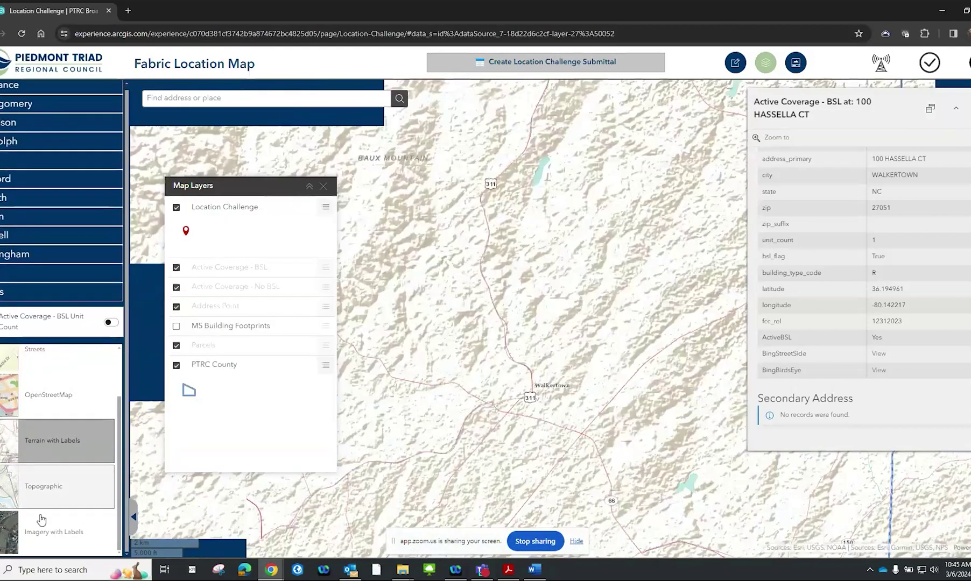
left_click(42, 522)
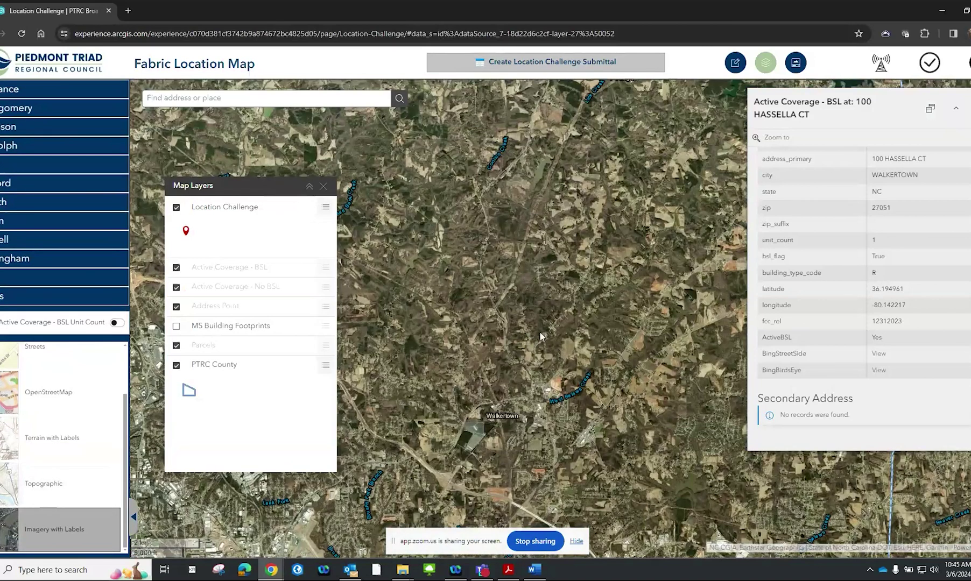
scroll(447, 358, "up", 1)
left_click(62, 501)
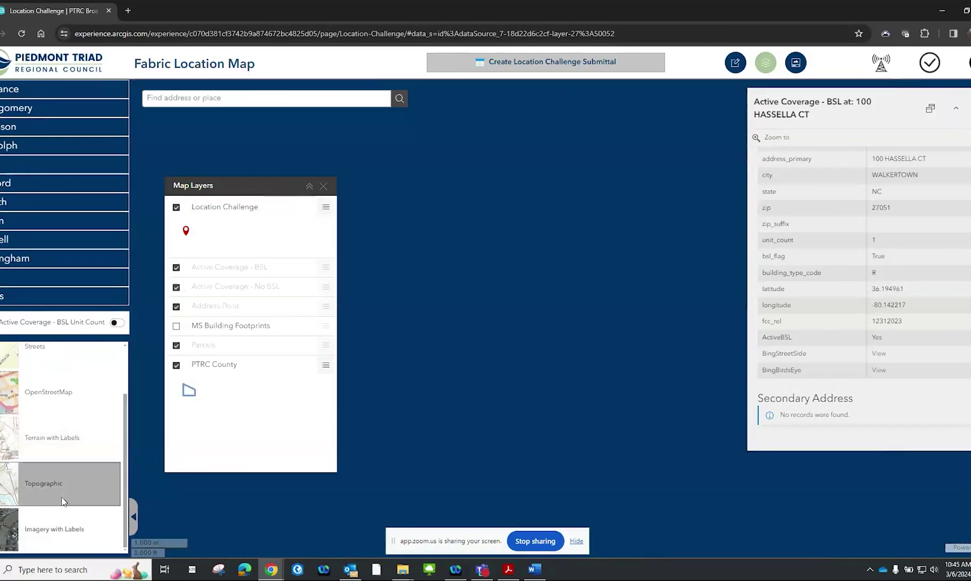
left_click(67, 443)
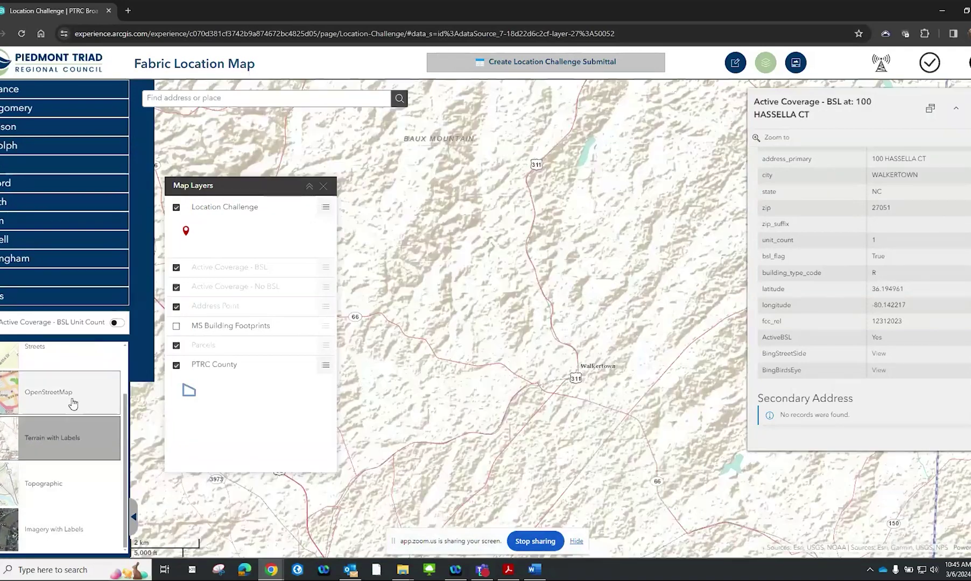
left_click(73, 387)
scroll(73, 387, "up", 1)
left_click(67, 427)
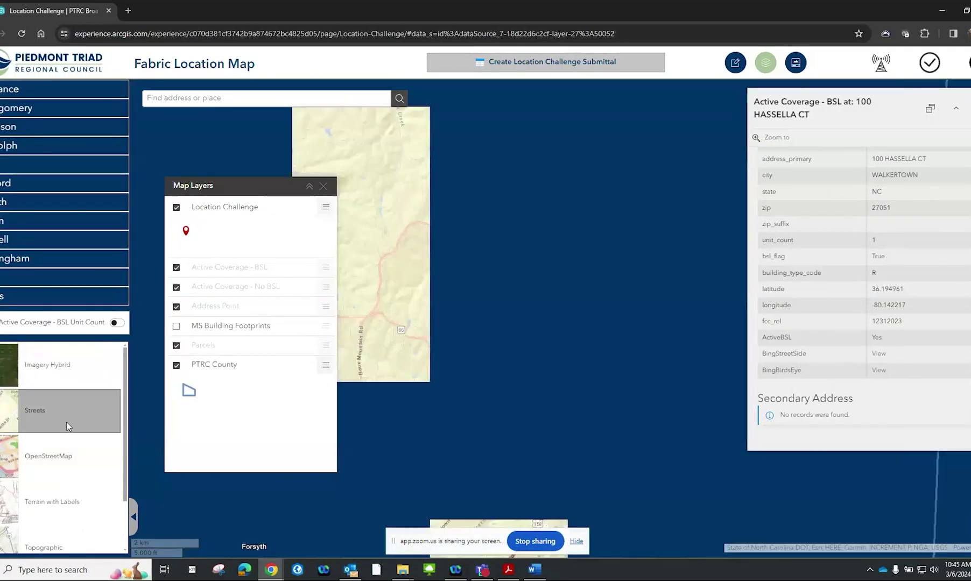
left_click(79, 379)
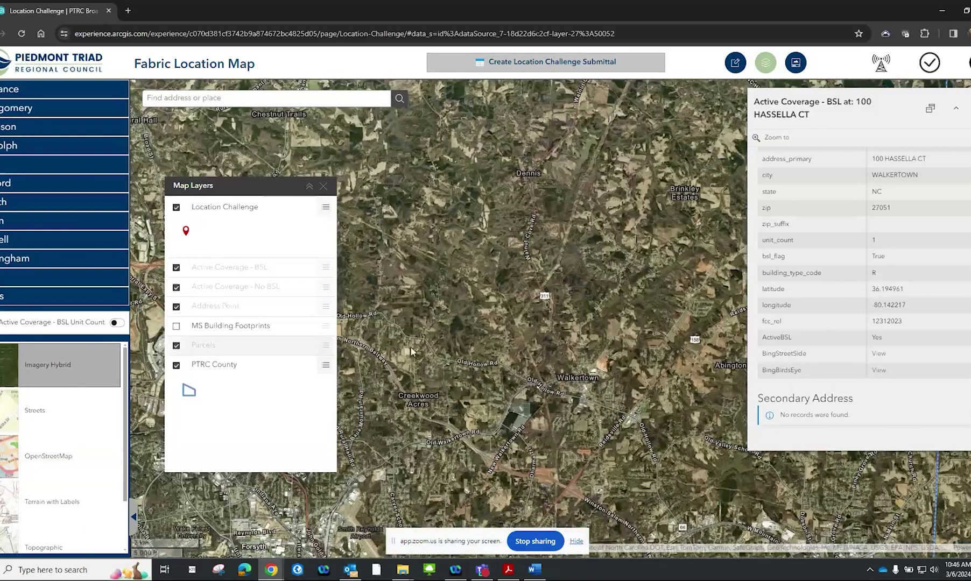
scroll(560, 307, "up", 2)
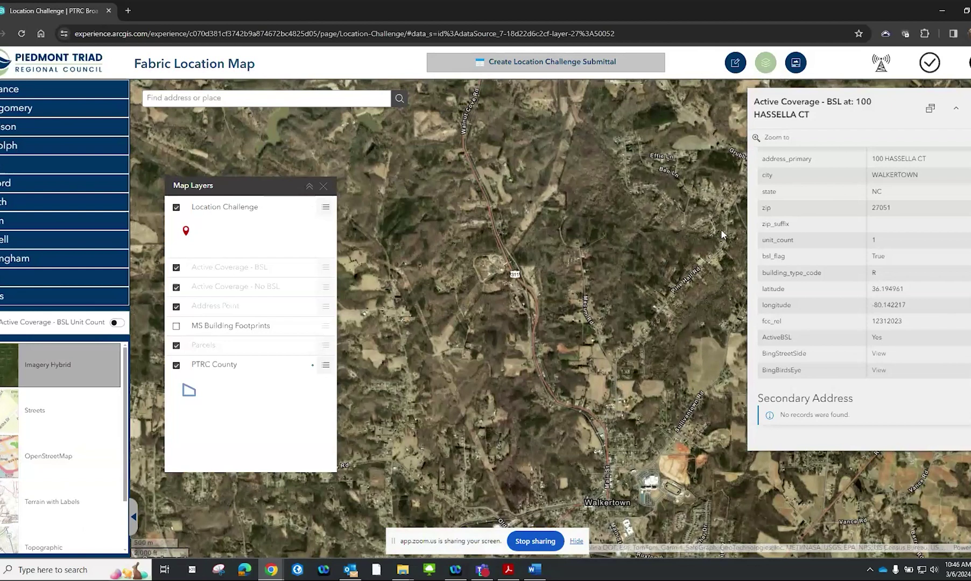
Zoom out until the whole Piedmont Triad region and its red challenge pins are visible
scroll(721, 234, "down", 4)
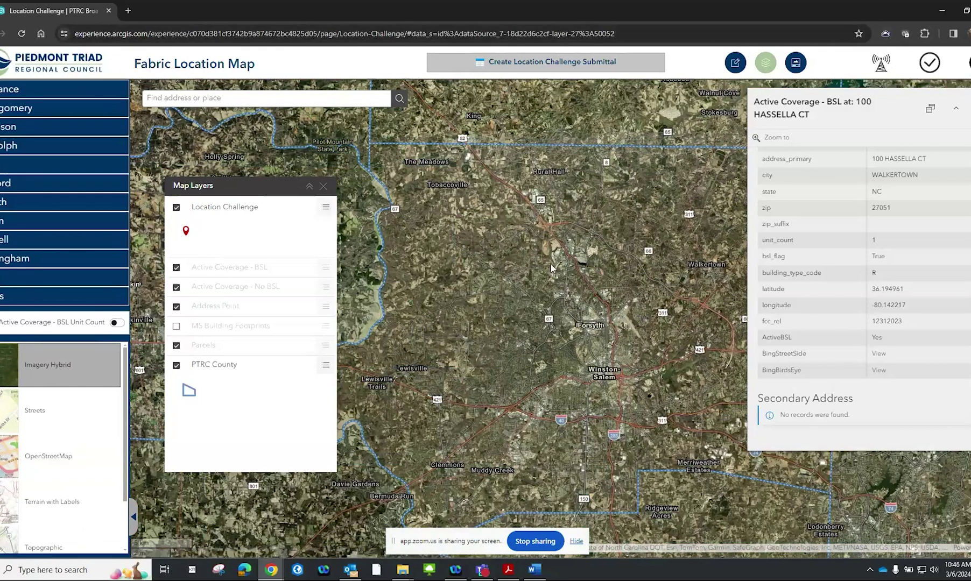
scroll(552, 266, "down", 3)
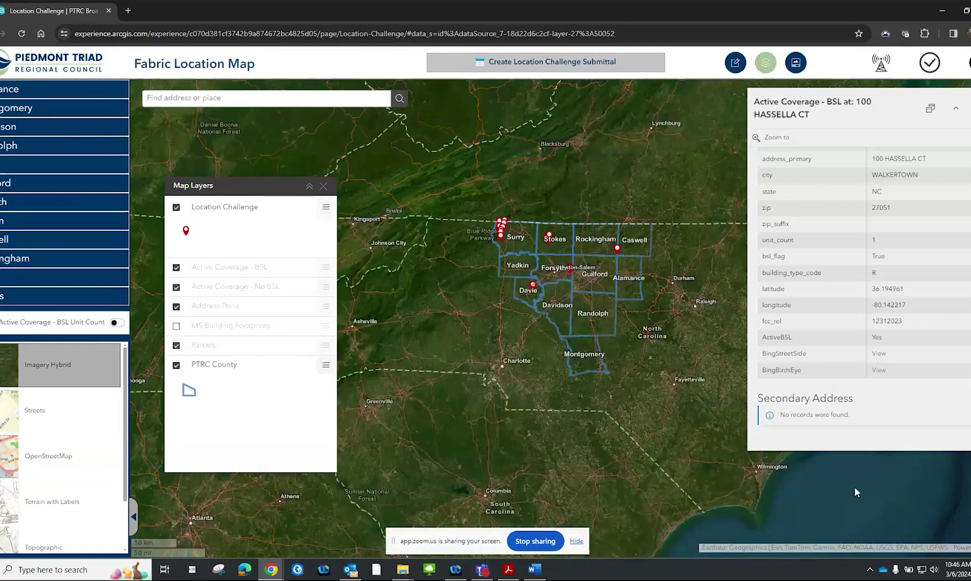
scroll(572, 291, "up", 1)
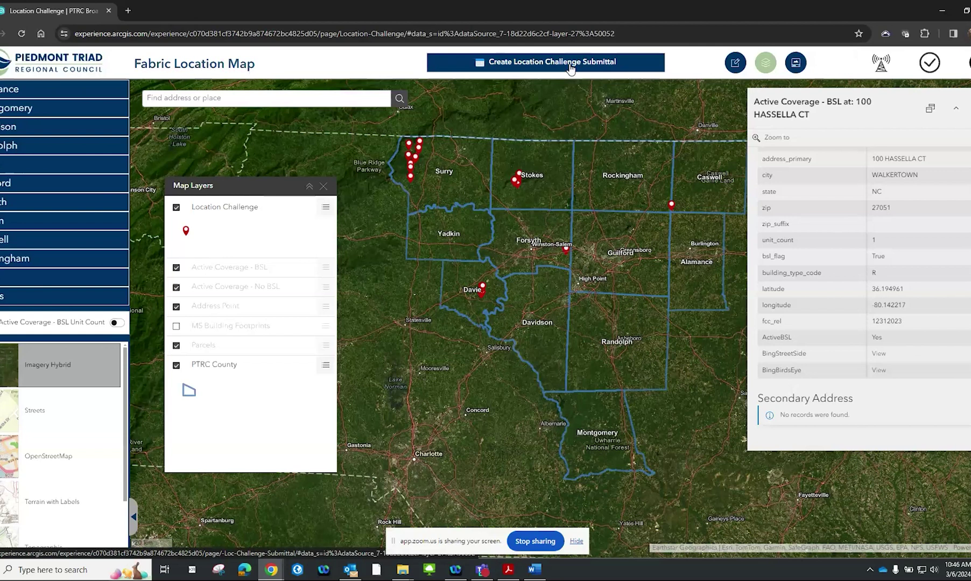
Open the Fixed Broadband Challenge map in a new tab and zoom to Montgomery County
left_click(569, 80)
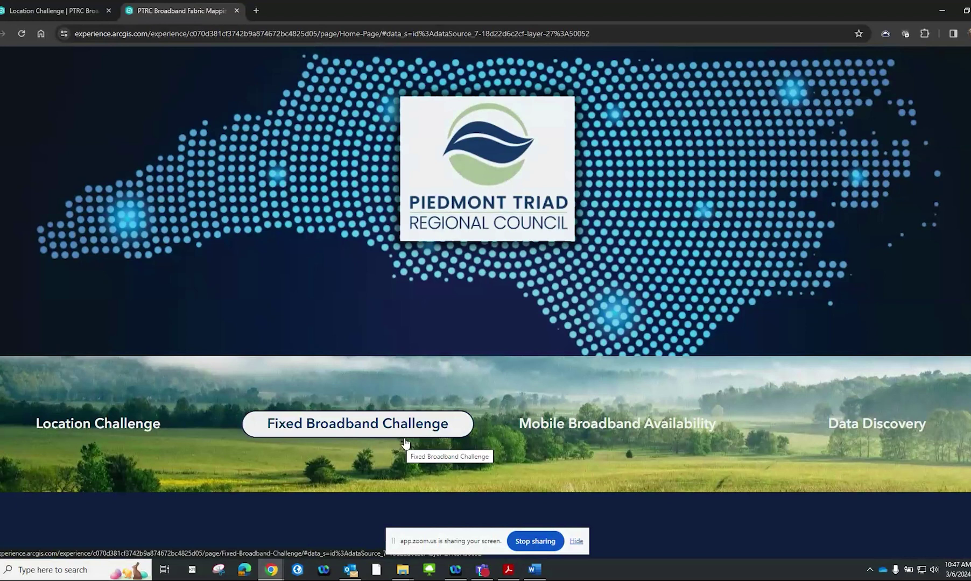
left_click(409, 430)
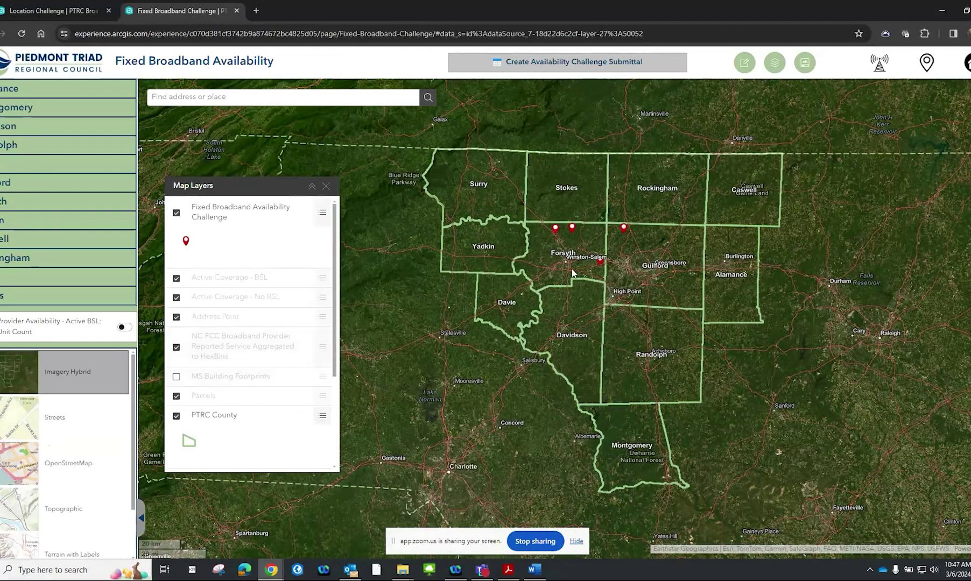
left_click(94, 117)
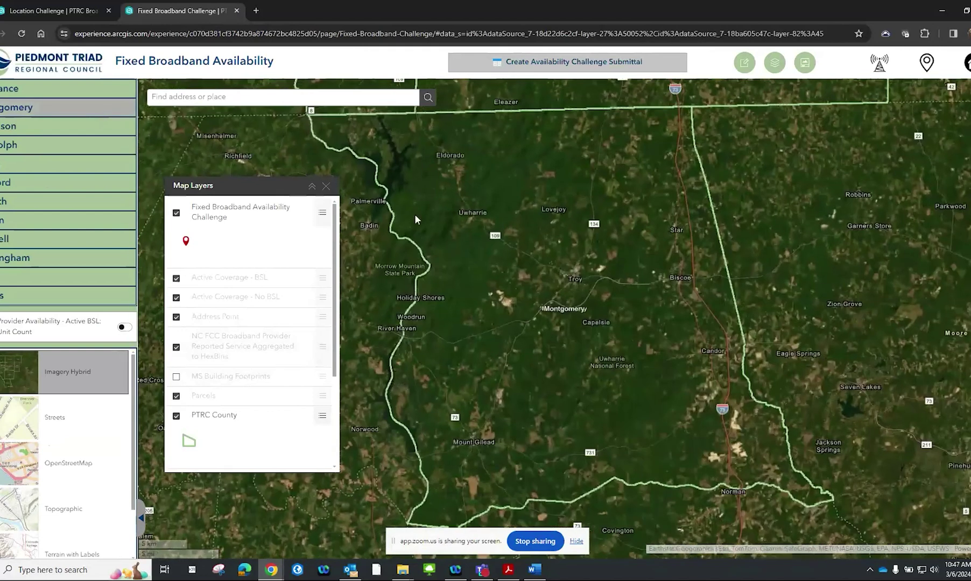
Zoom the map in to Troy in Montgomery County
scroll(544, 295, "up", 2)
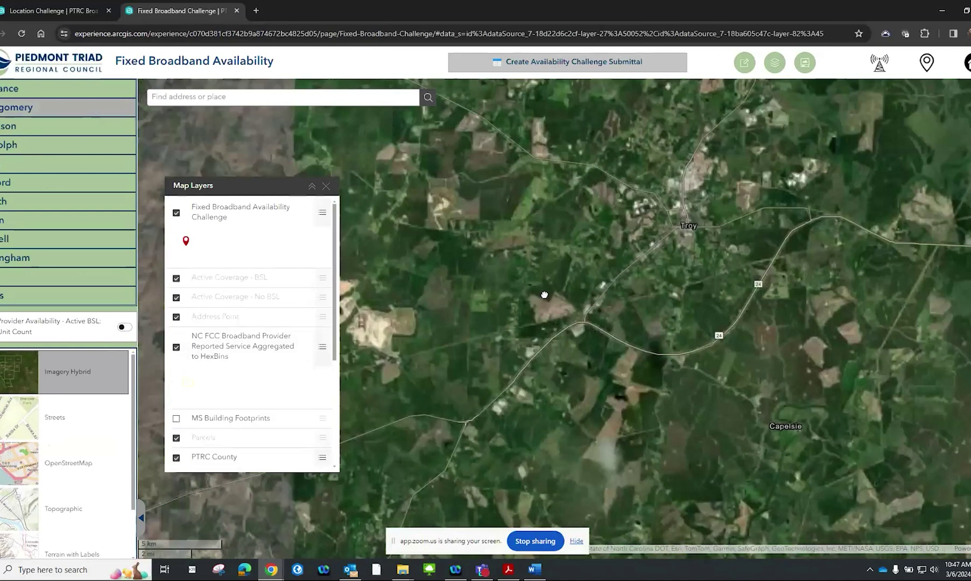
scroll(544, 295, "up", 4)
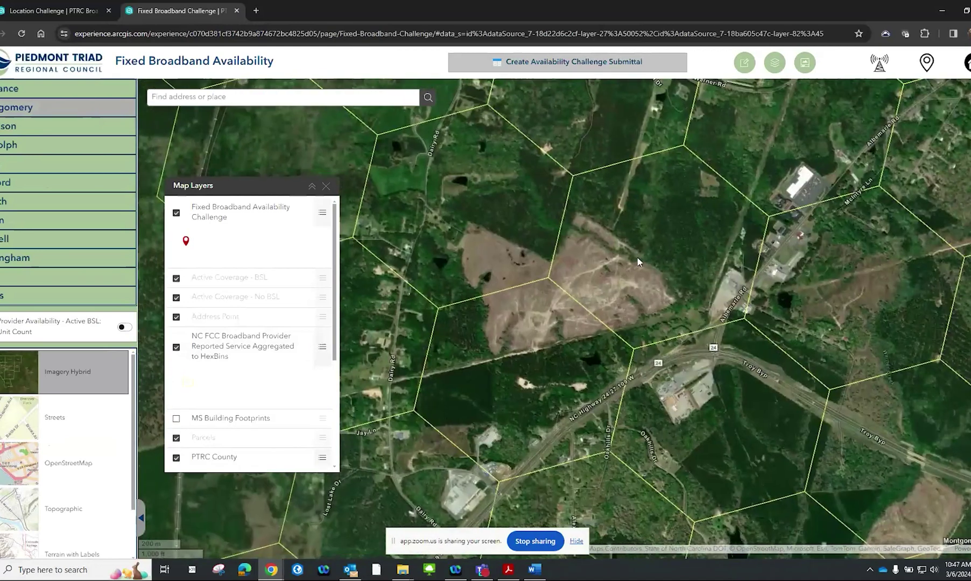
scroll(637, 262, "up", 2)
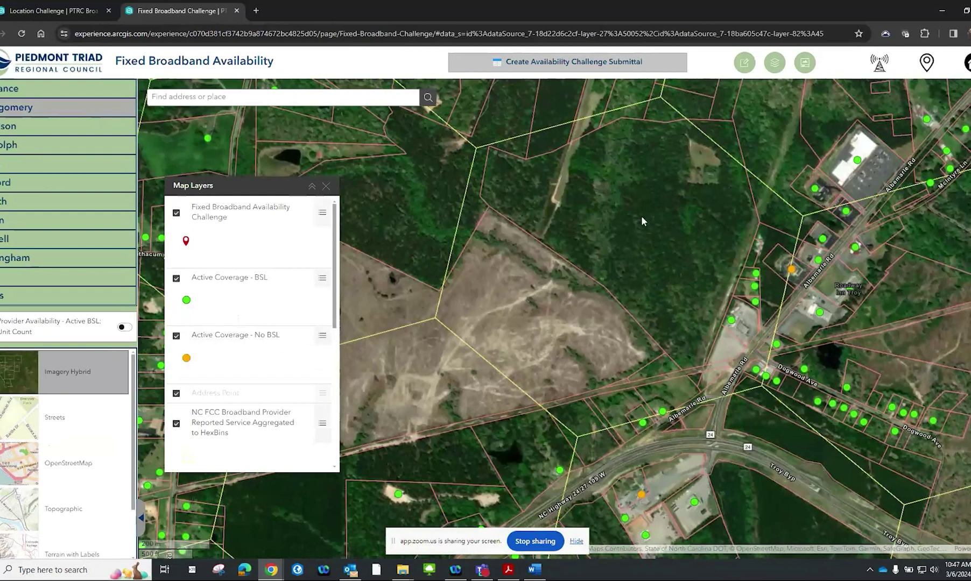
scroll(252, 312, "down", 3)
scroll(253, 313, "up", 3)
scroll(255, 225, "down", 5)
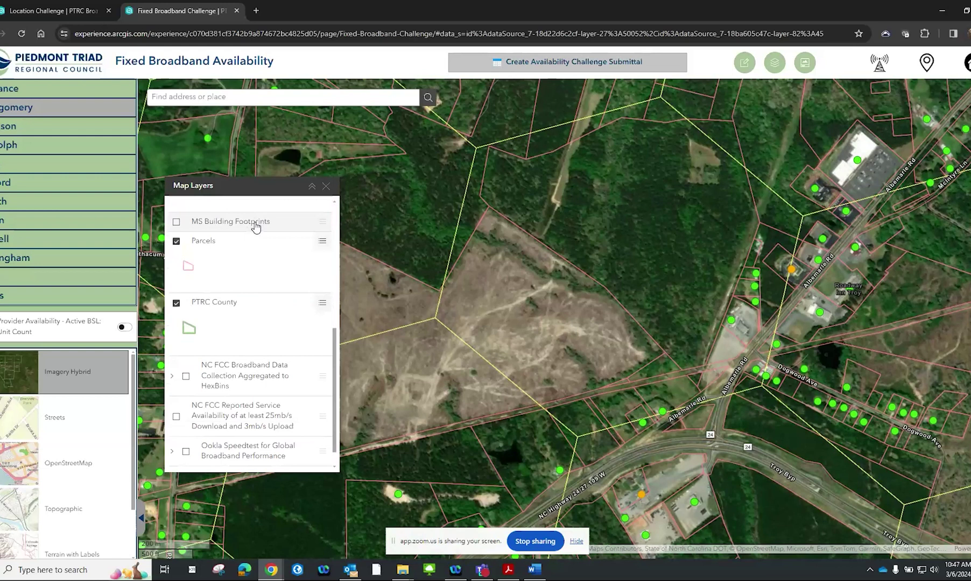
scroll(256, 226, "down", 1)
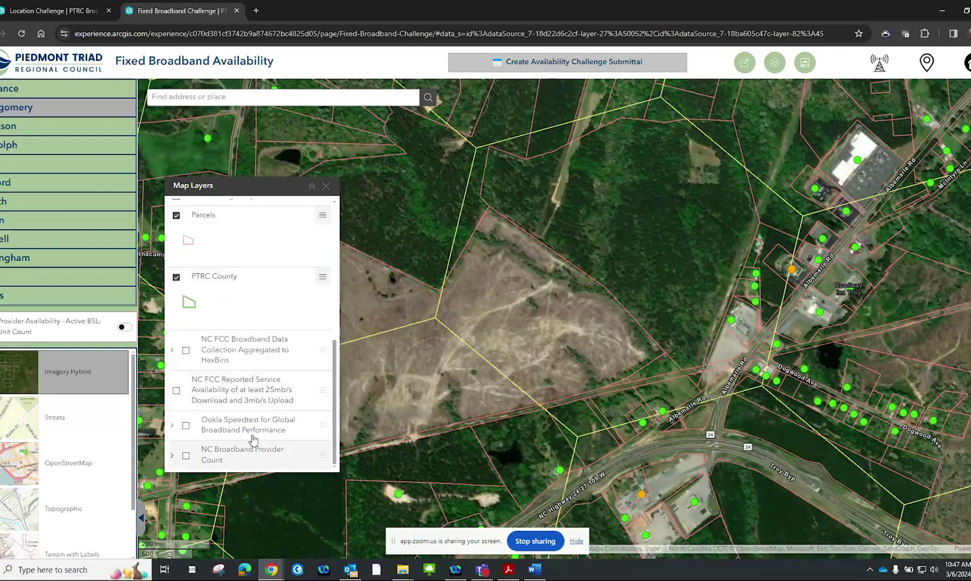
scroll(254, 425, "up", 6)
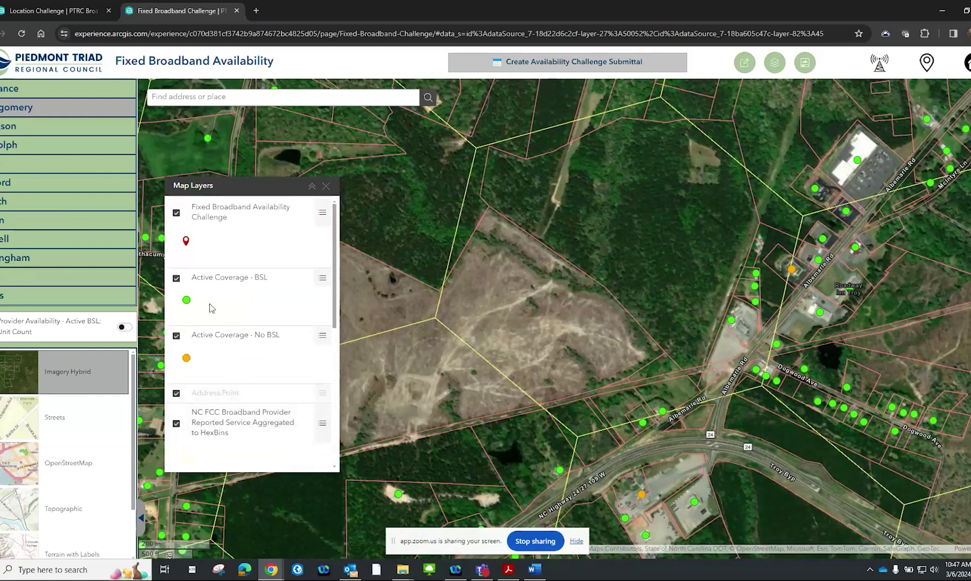
Toggle the Active Coverage - BSL and Availability Challenge layers, then show the User Guide Documentation
left_click(194, 279)
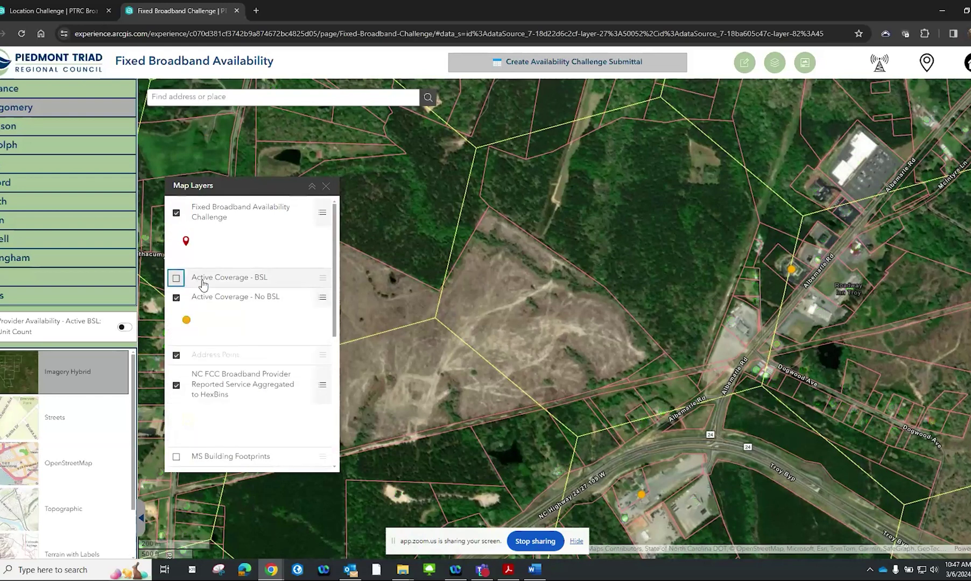
left_click(177, 279)
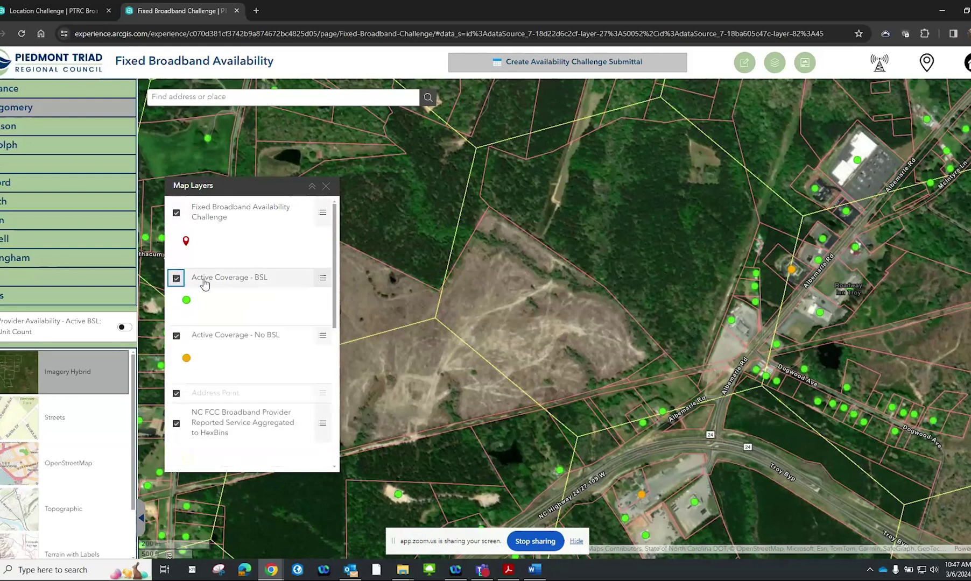
left_click(176, 278)
left_click(178, 277)
left_click(177, 213)
left_click(177, 214)
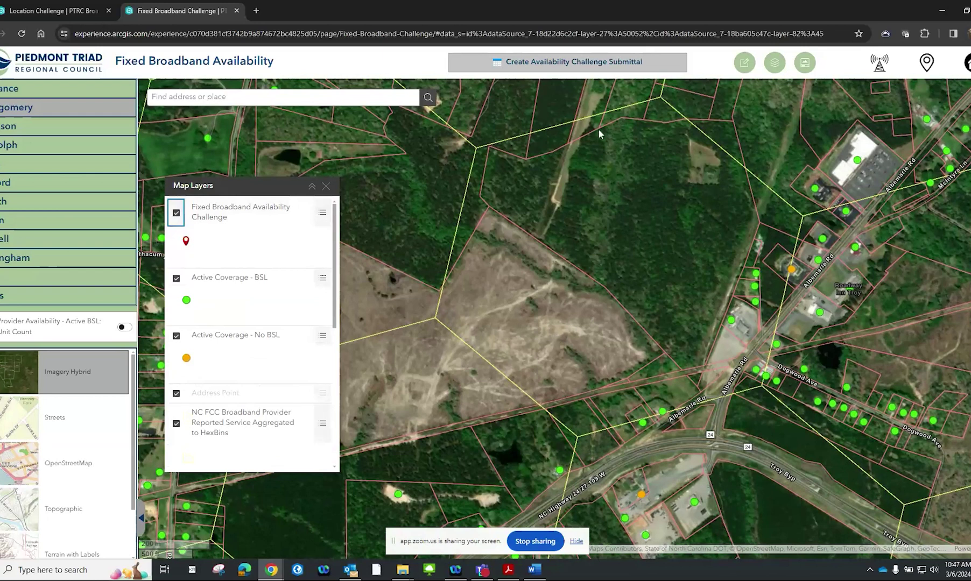
left_click(807, 62)
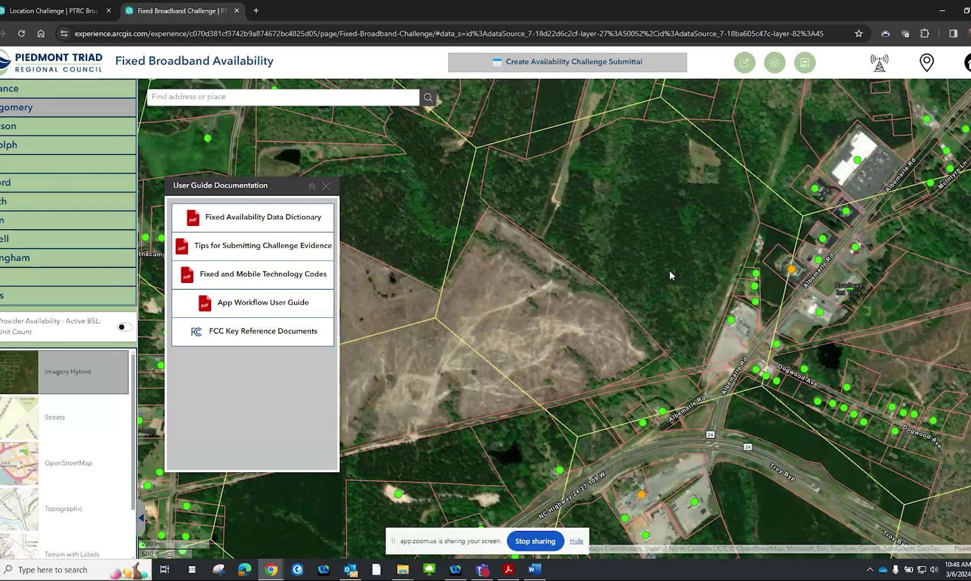
Zoom out over the Troy hexagon grid and open the PTRC home page in a new tab
scroll(668, 271, "down", 1)
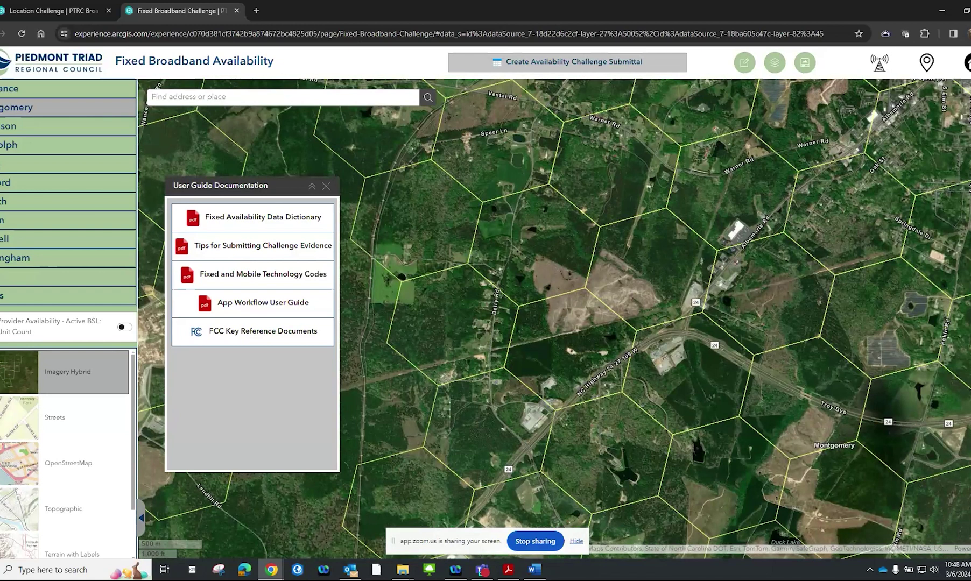
left_click(963, 61)
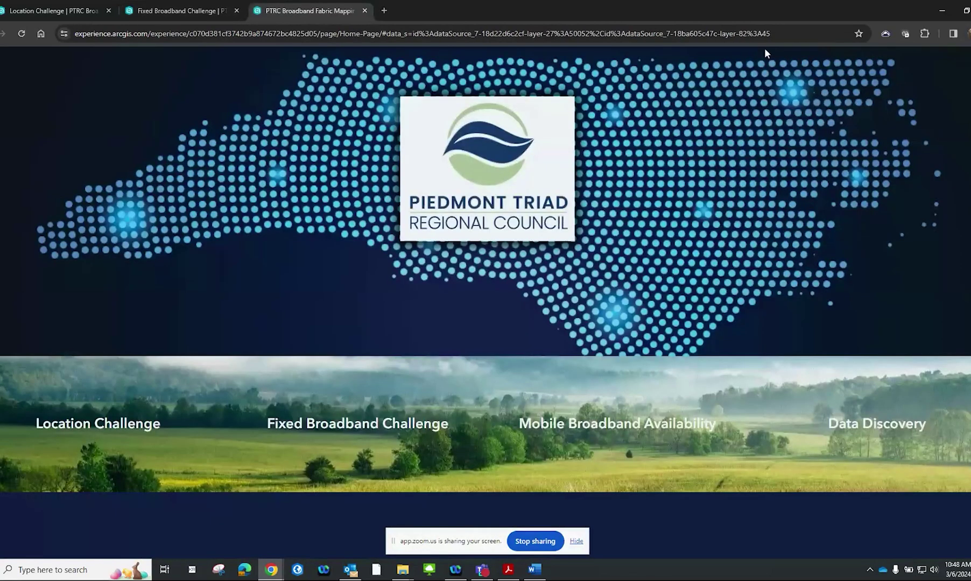
Open the Mobile Broadband Availability map and zoom to the pond and office buildings
left_click(630, 425)
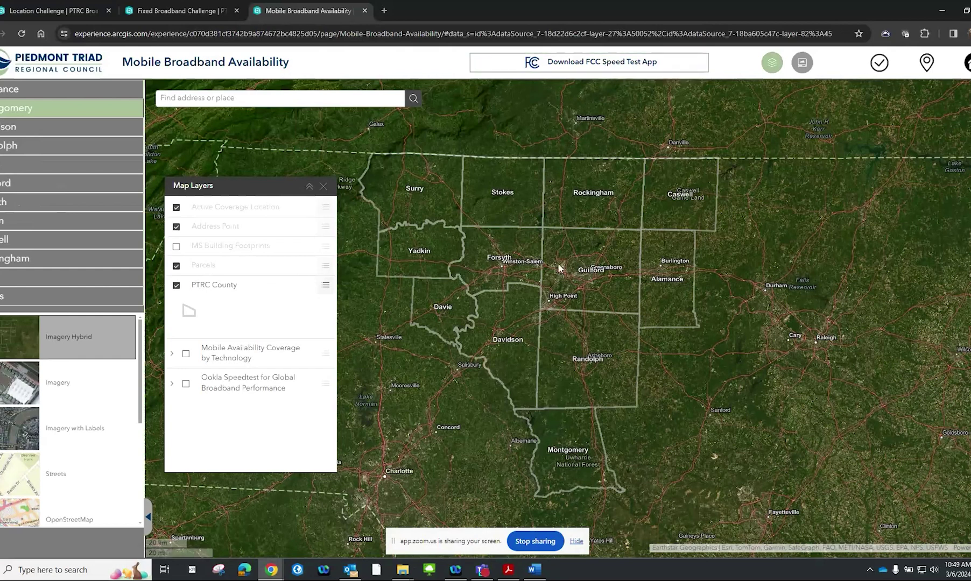
scroll(558, 268, "up", 7)
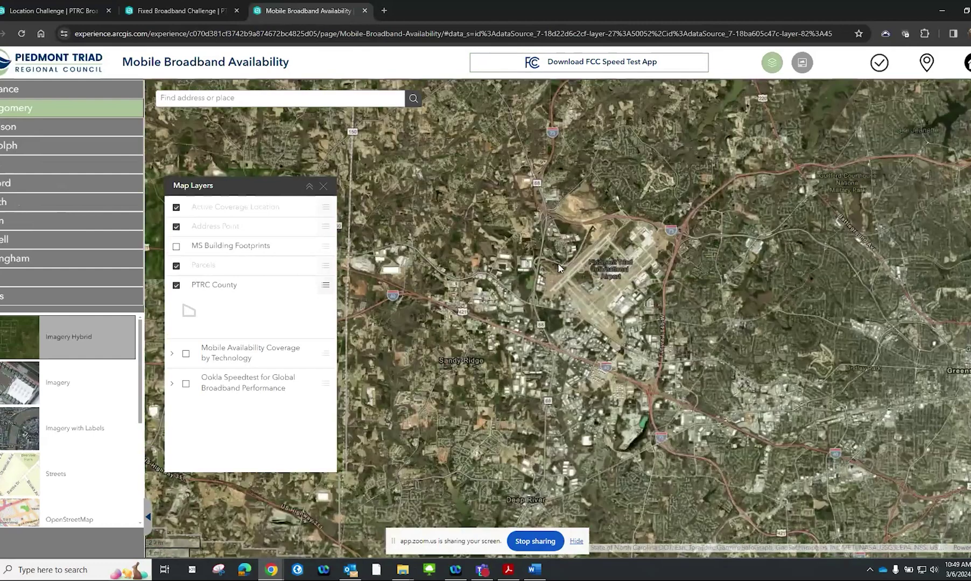
scroll(558, 267, "up", 2)
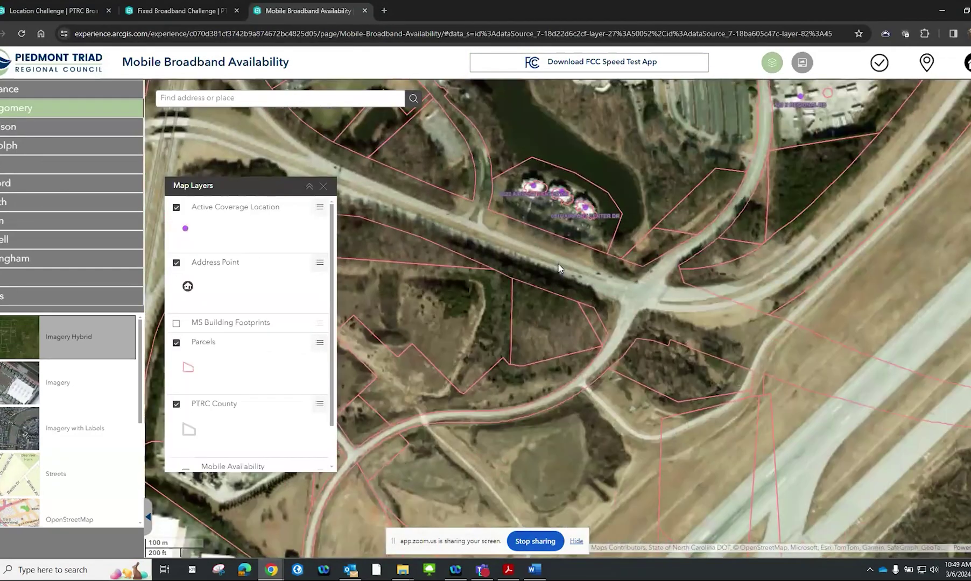
left_click_drag(559, 274, 583, 394)
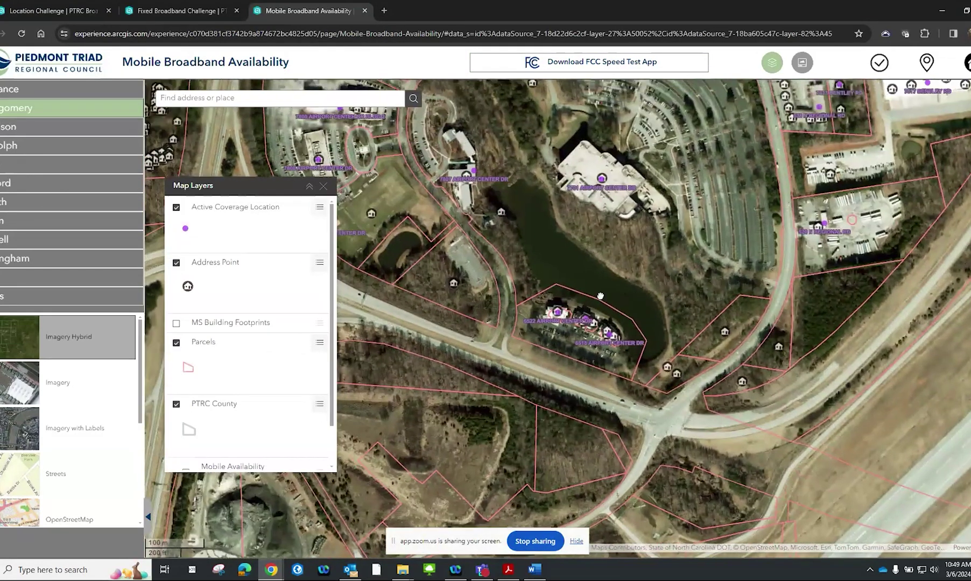
scroll(322, 319, "down", 1)
scroll(321, 318, "down", 1)
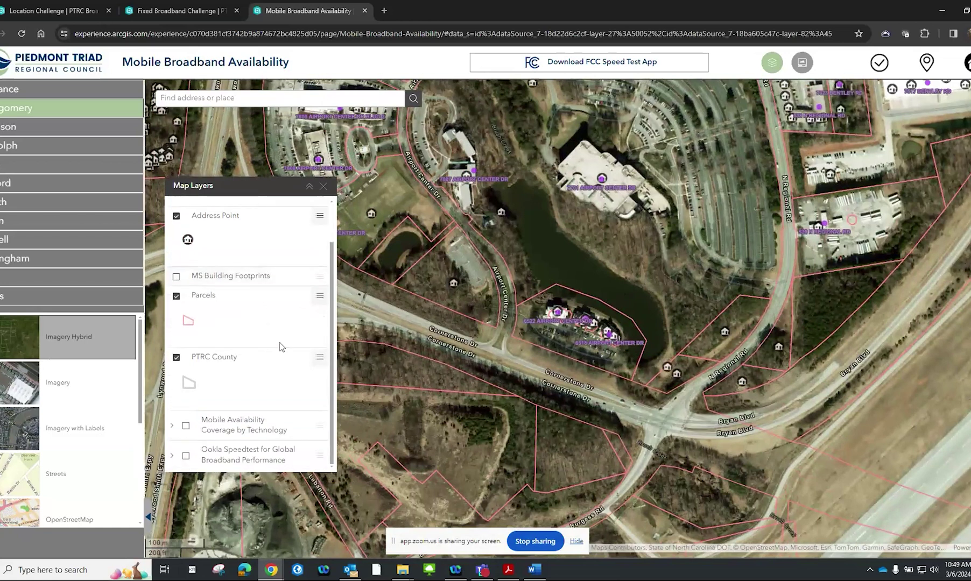
Turn on all Mobile Availability Coverage by Technology layers and view one hexagon's Mobile Voice Coverage details
left_click(171, 425)
scroll(212, 410, "down", 3)
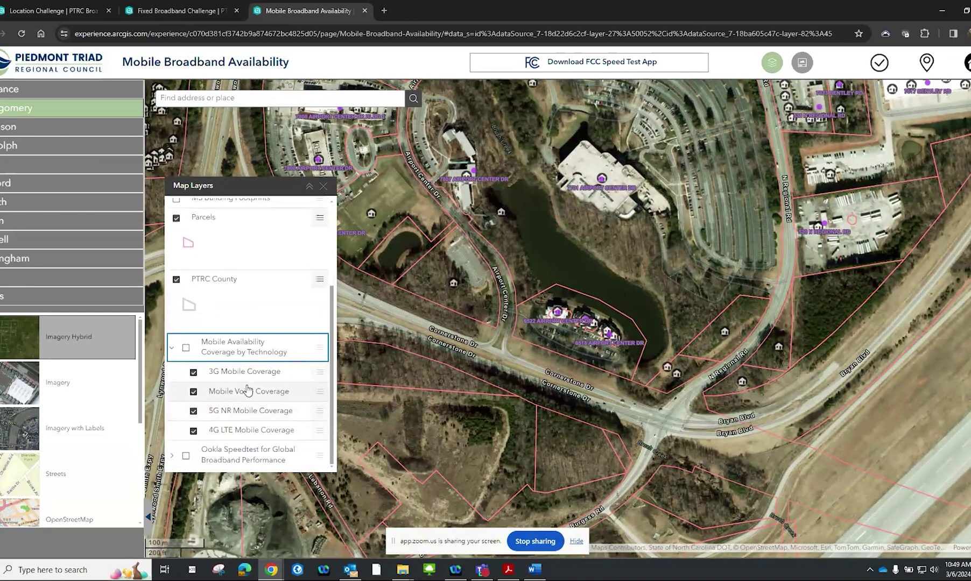
left_click(186, 349)
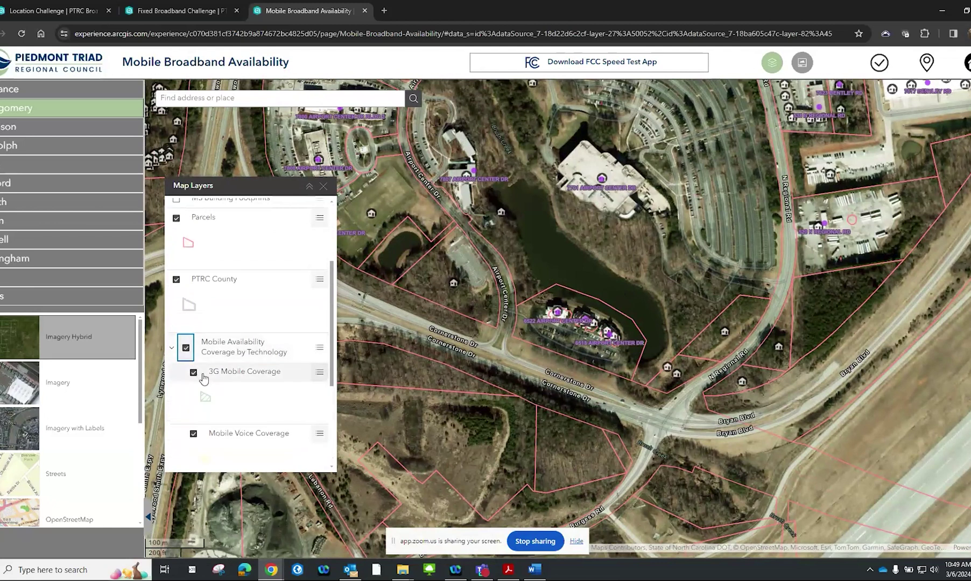
left_click(620, 199)
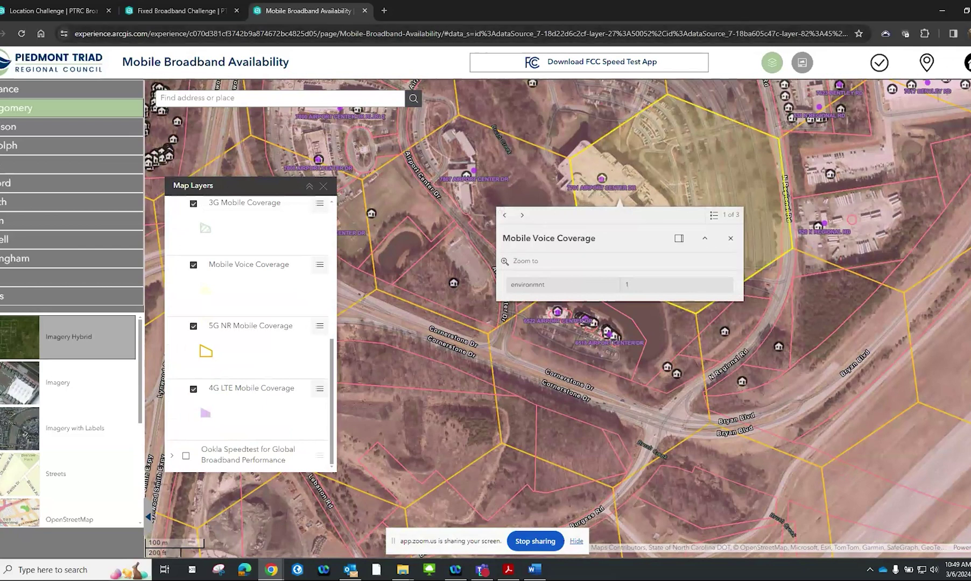
left_click(968, 62)
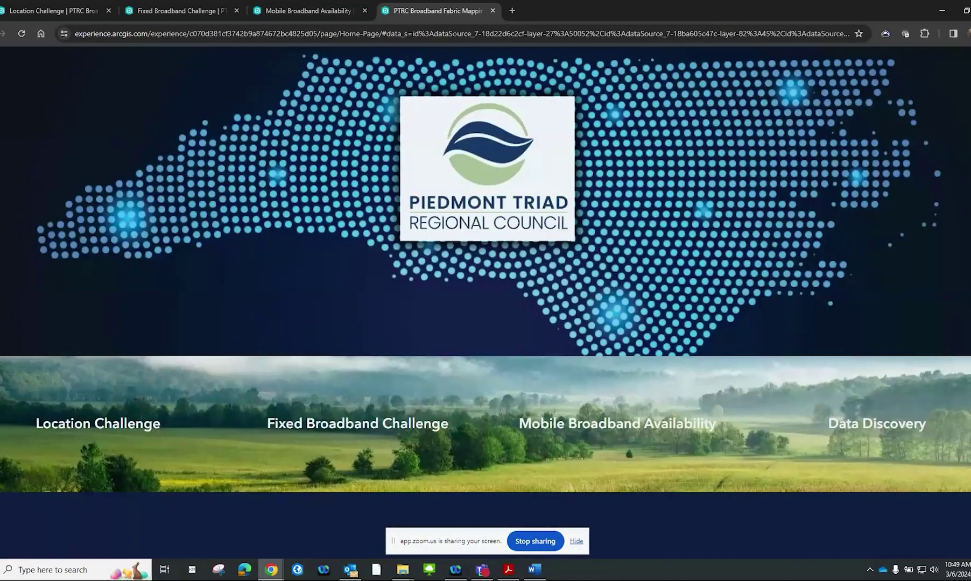
Go to the Data Discovery page with the PTRC county map and resource links
left_click(894, 431)
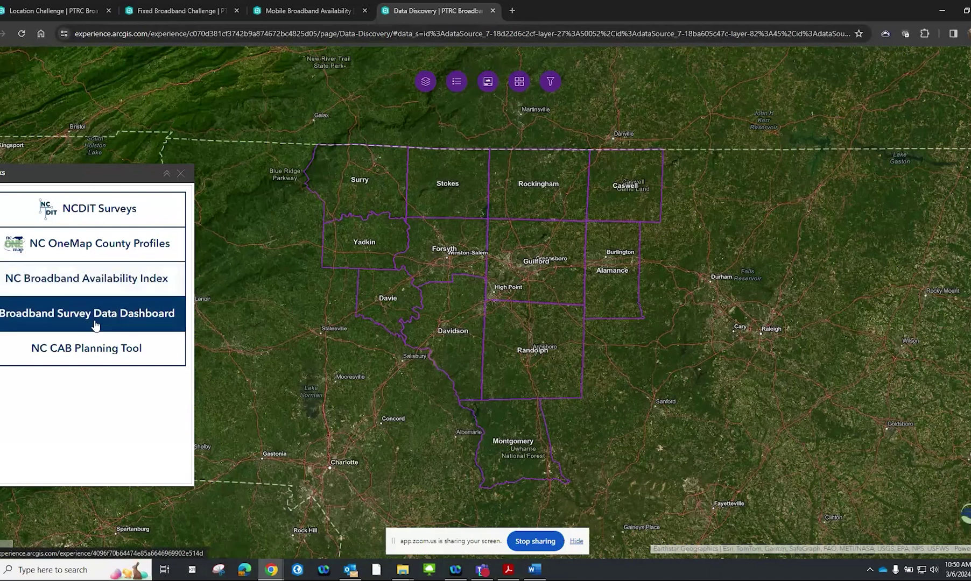
Open the NC Broadband Availability Index, view Yadkin county's statistics, then return to Data Discovery
left_click(124, 291)
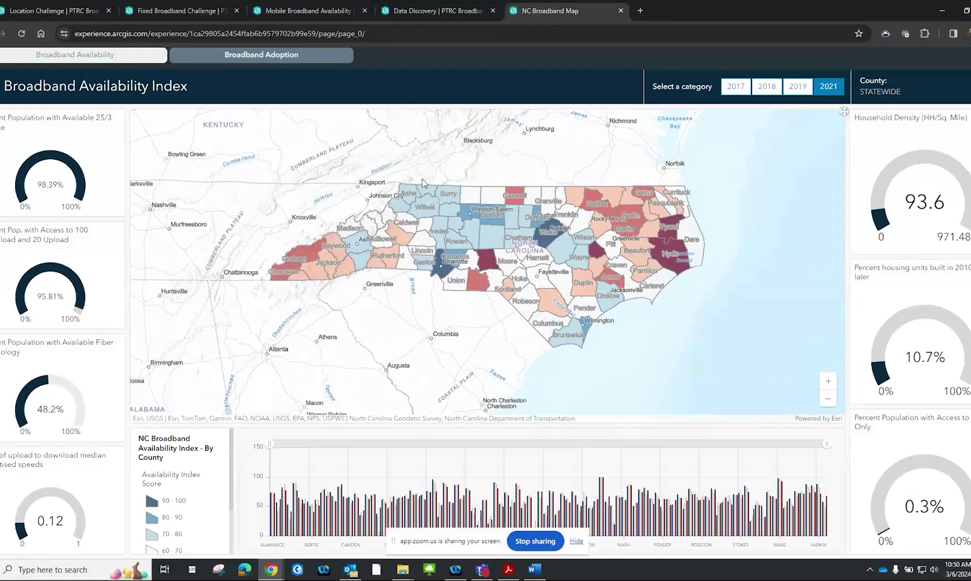
left_click(446, 206)
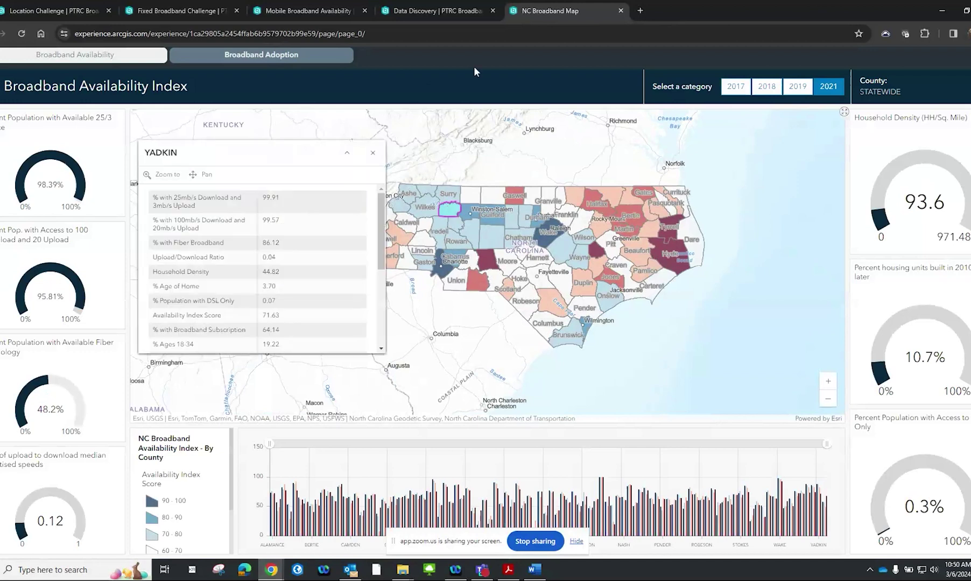
left_click(480, 6)
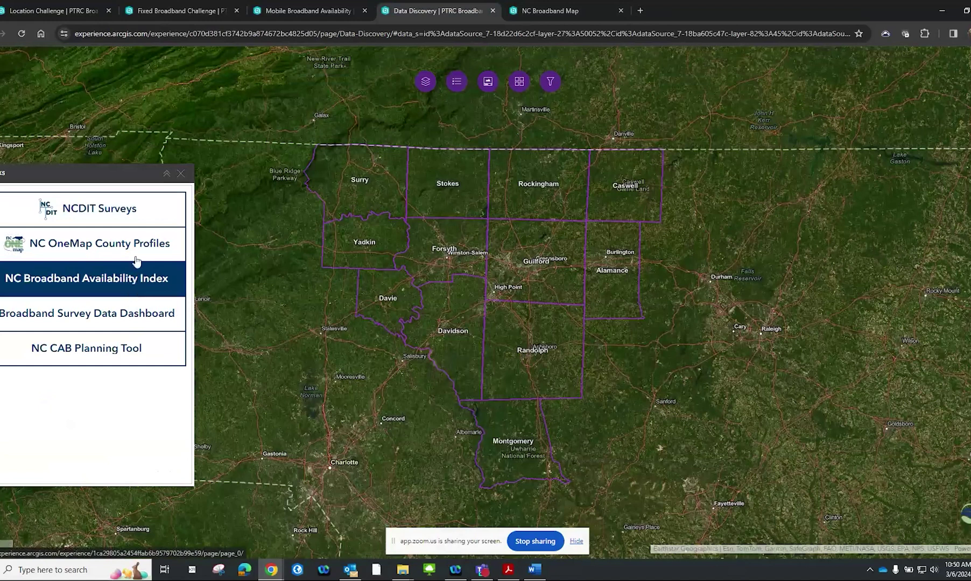
Browse the NCDIT ncbroadband.gov Surveys page, then return to Data Discovery
left_click(144, 222)
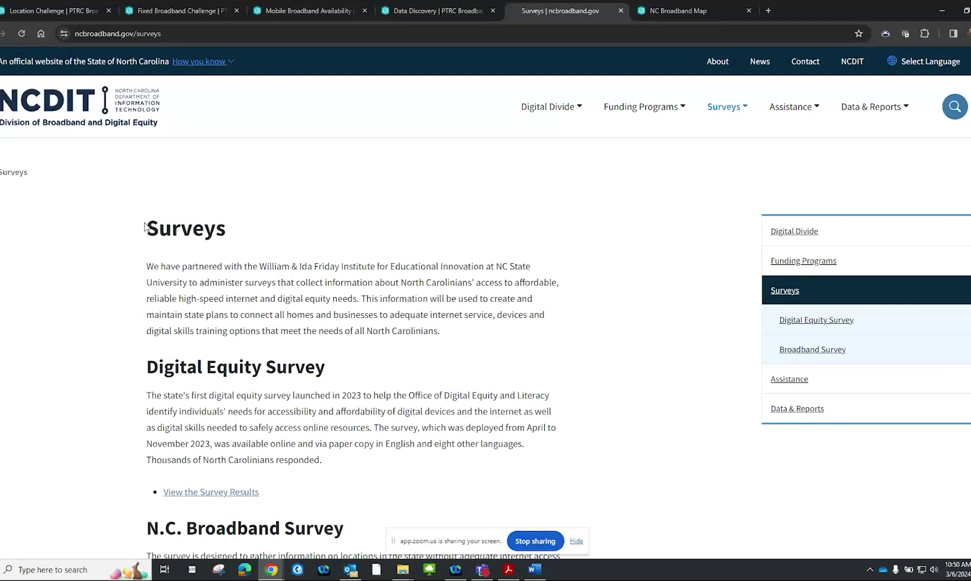
scroll(145, 226, "down", 5)
scroll(145, 226, "up", 5)
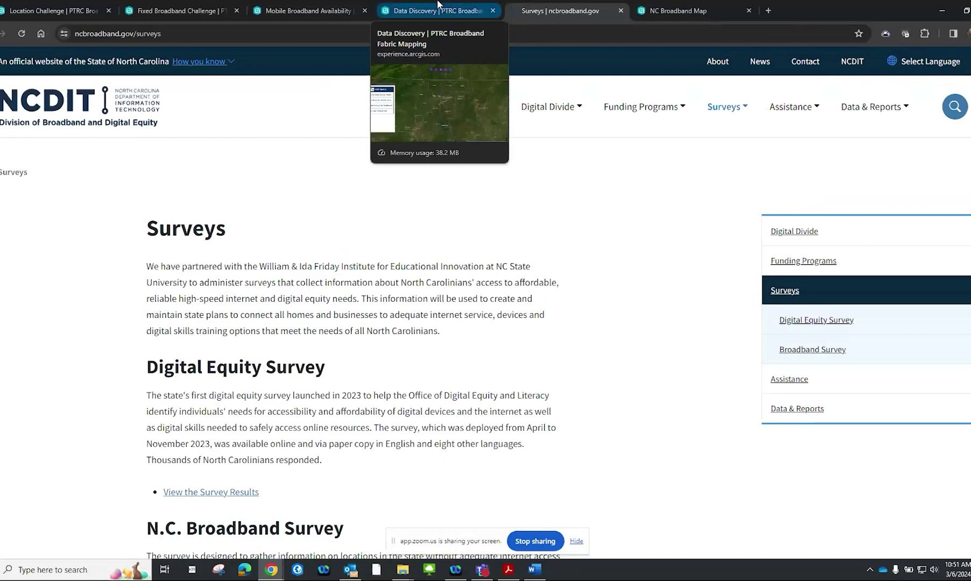
left_click(437, 5)
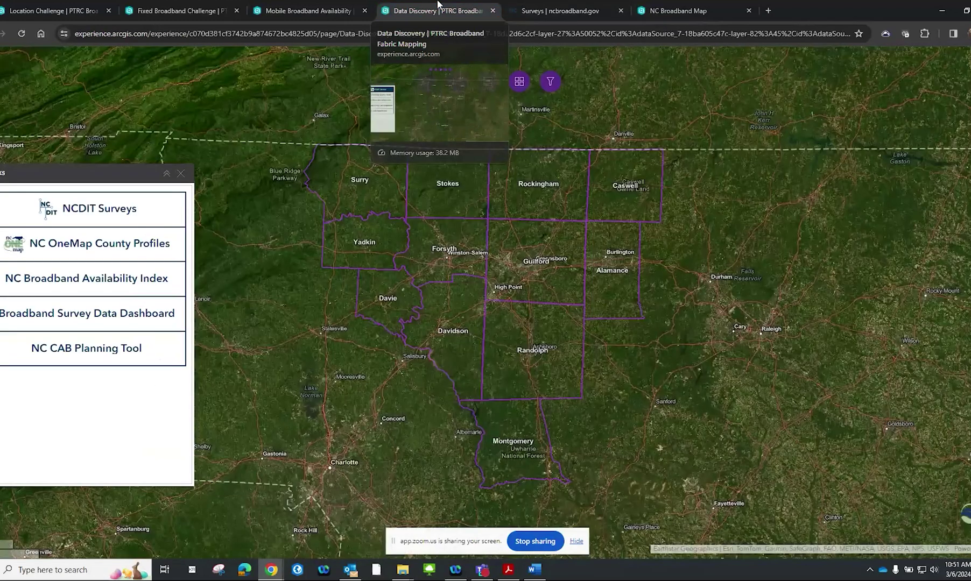
Review the NC CAB Planning Tool dashboard of eligible locations, then return to Data Discovery
left_click(83, 349)
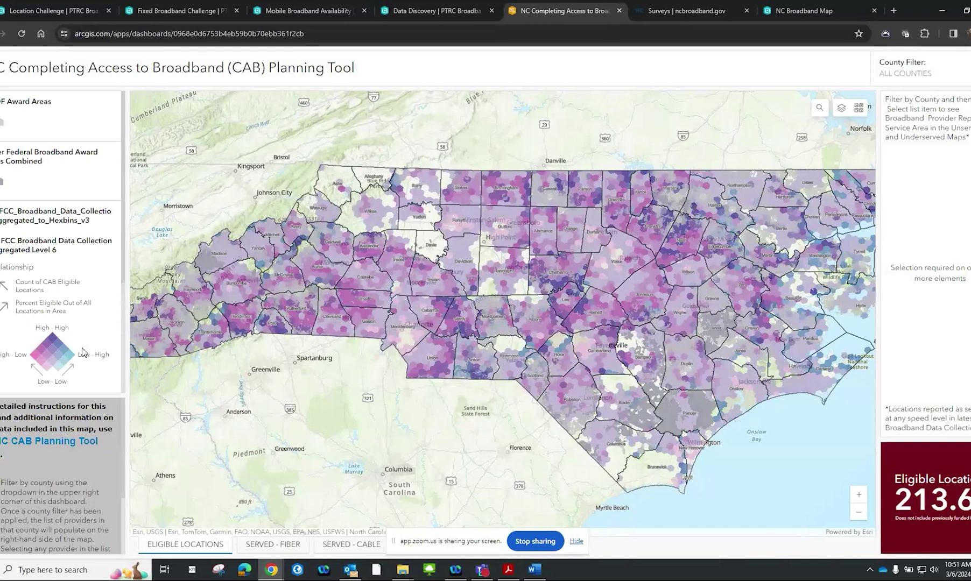
left_click(458, 15)
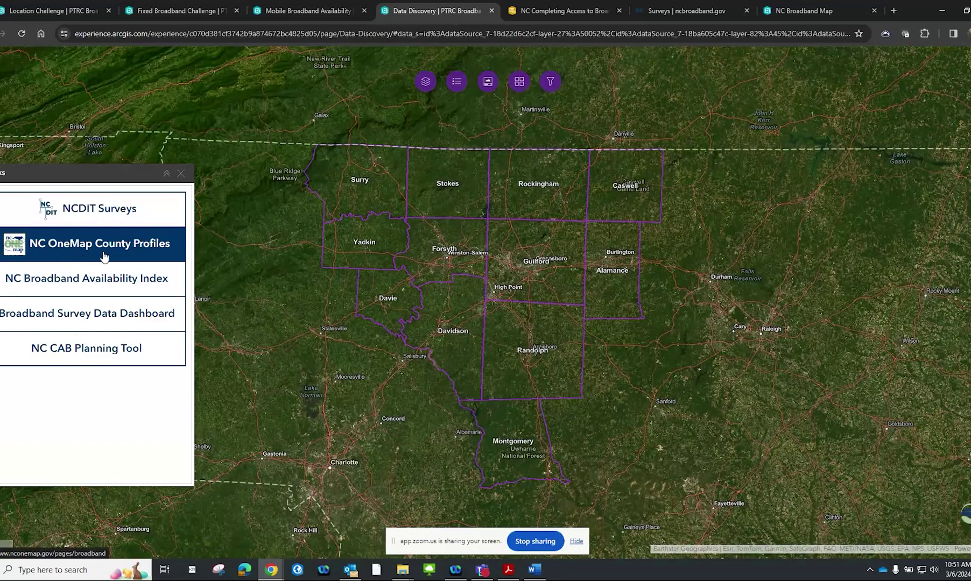
left_click(104, 255)
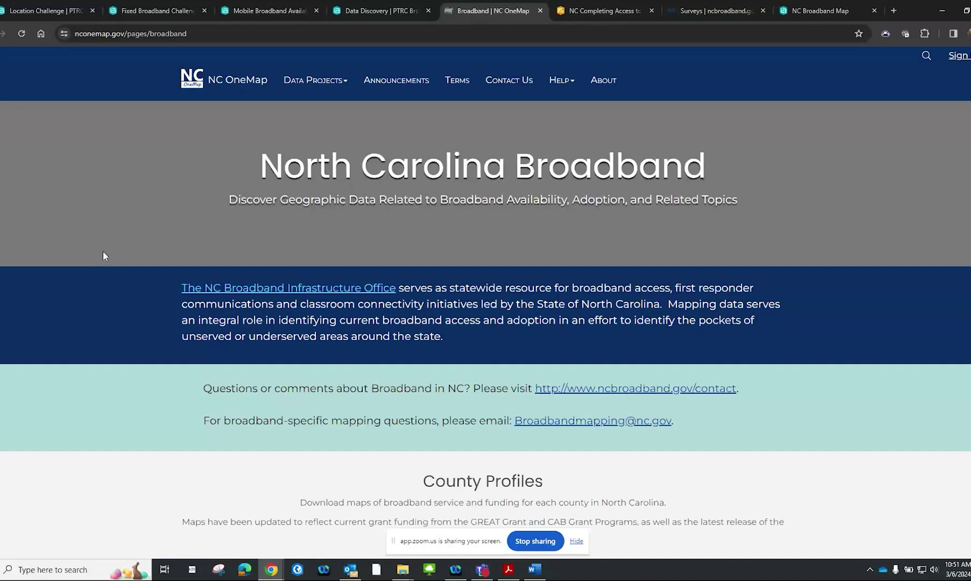
Browse NC OneMap's Broadband page and its County Profiles county list, then return to Data Discovery
scroll(104, 255, "down", 3)
scroll(104, 256, "down", 3)
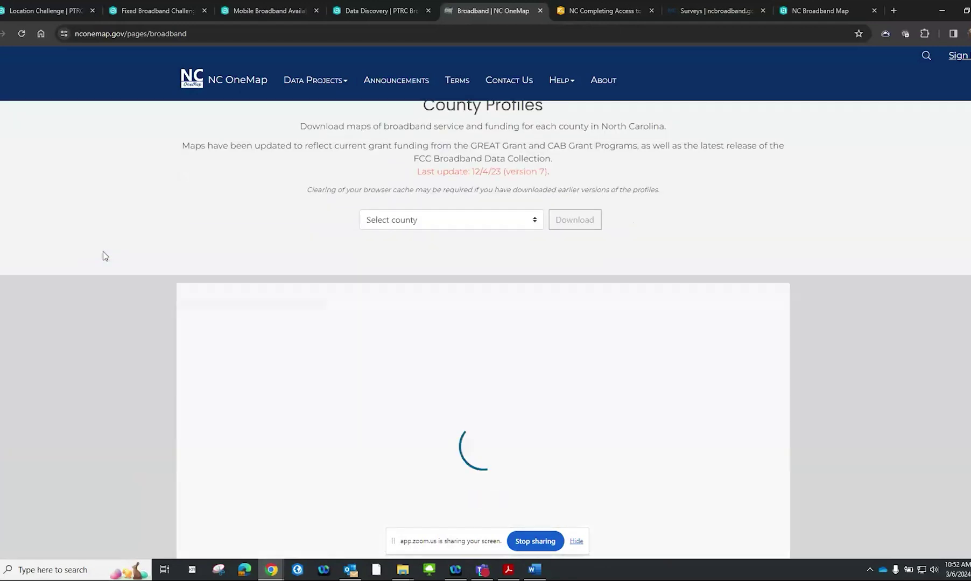
scroll(424, 226, "up", 1)
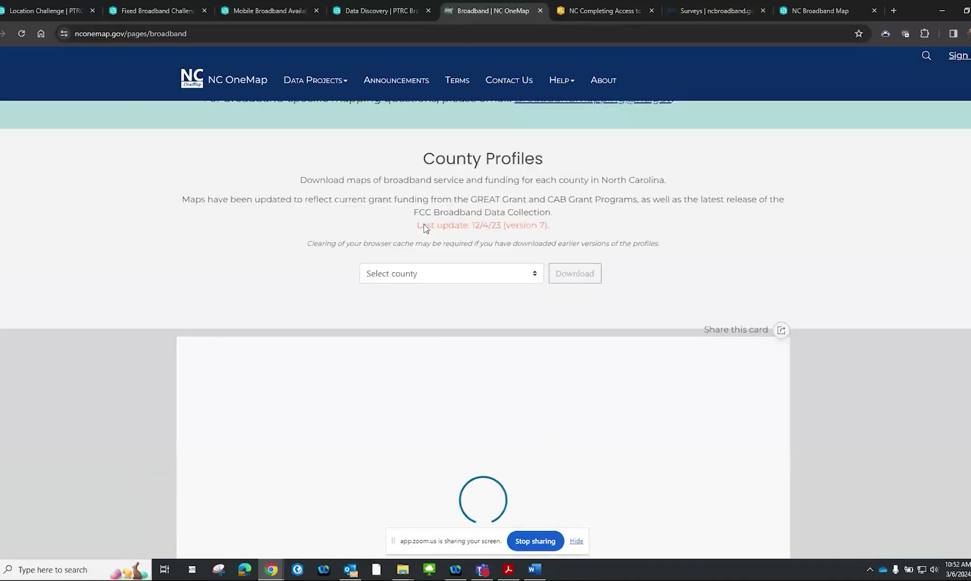
scroll(425, 226, "up", 1)
left_click(536, 329)
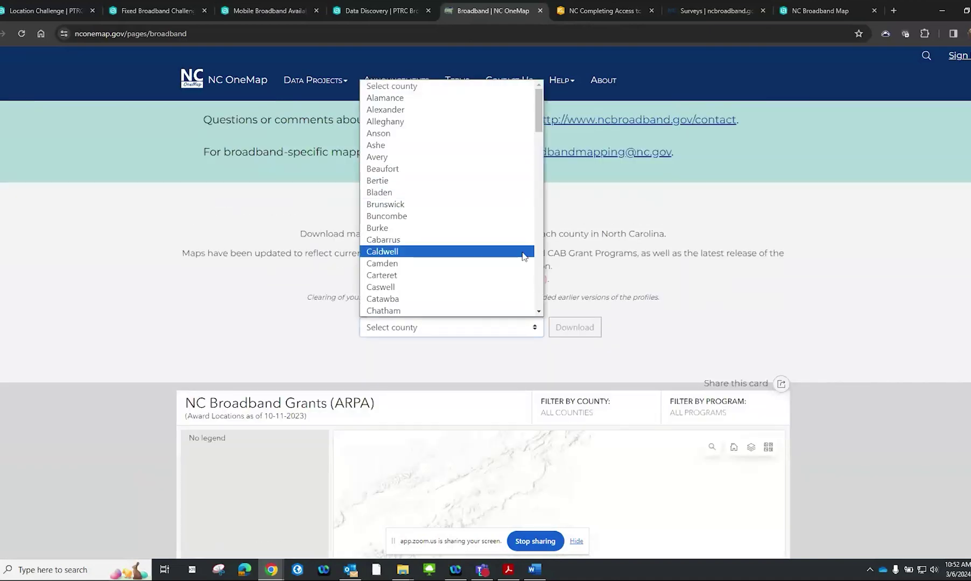
left_click(243, 313)
scroll(231, 313, "down", 3)
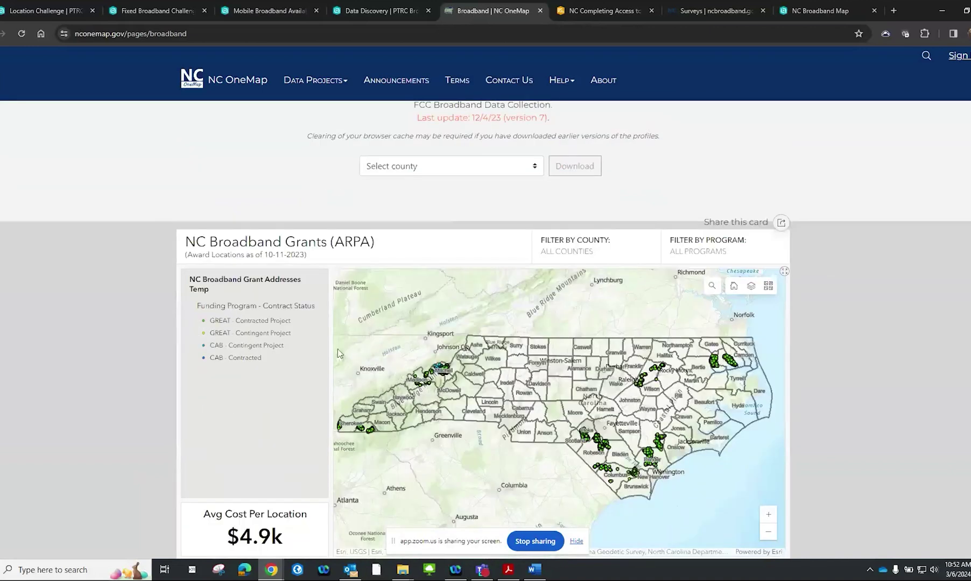
scroll(337, 349, "down", 1)
scroll(270, 180, "up", 6)
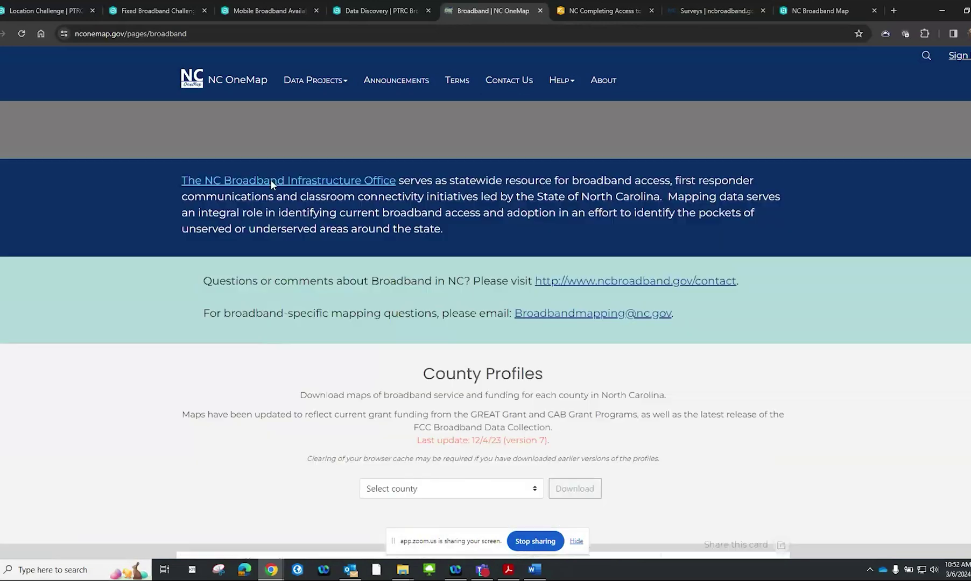
left_click(393, 13)
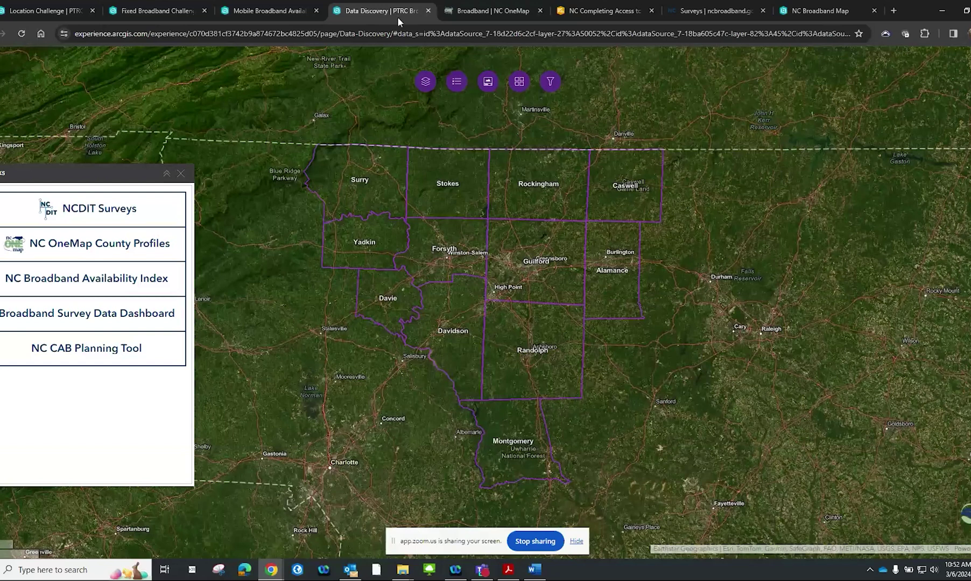
Find the FCC Form 477 Fixed Broadband Deployment Summary layer in Map Layers and toggle it
left_click(433, 86)
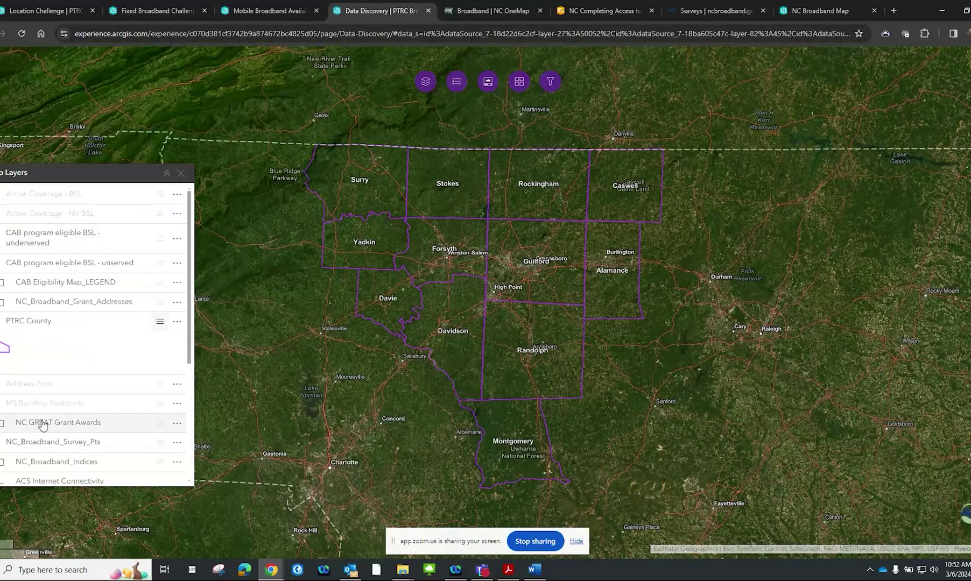
scroll(40, 425, "down", 4)
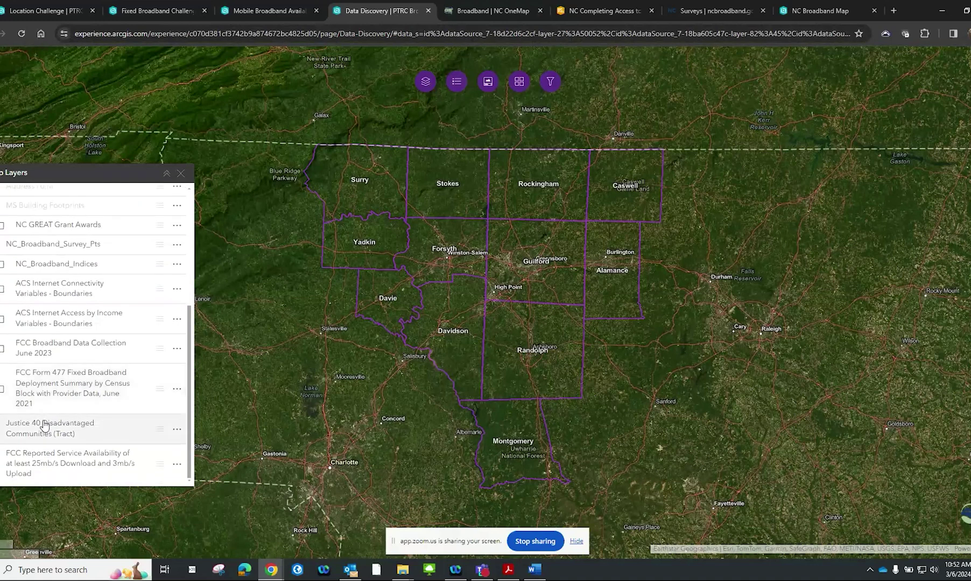
scroll(45, 425, "up", 4)
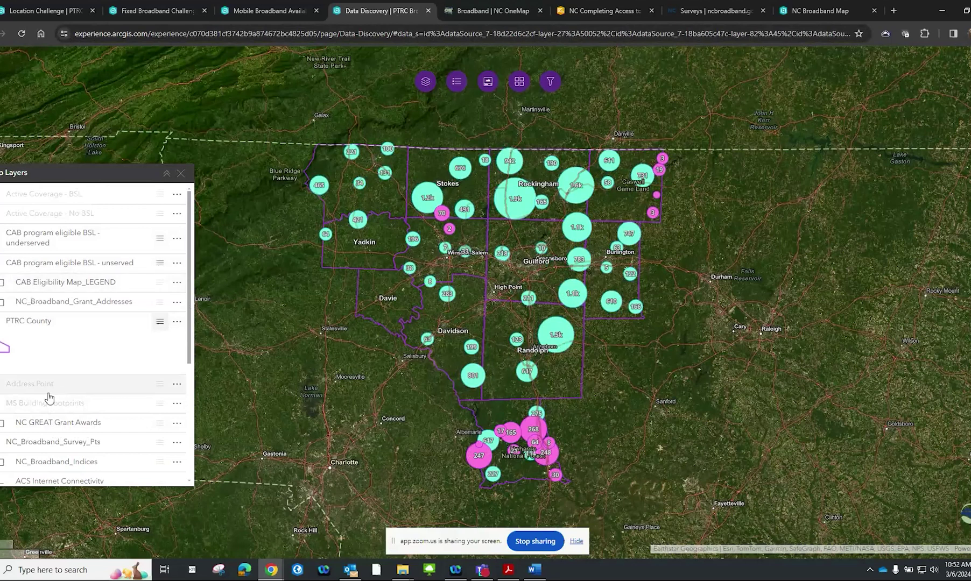
scroll(48, 398, "down", 2)
scroll(48, 398, "up", 2)
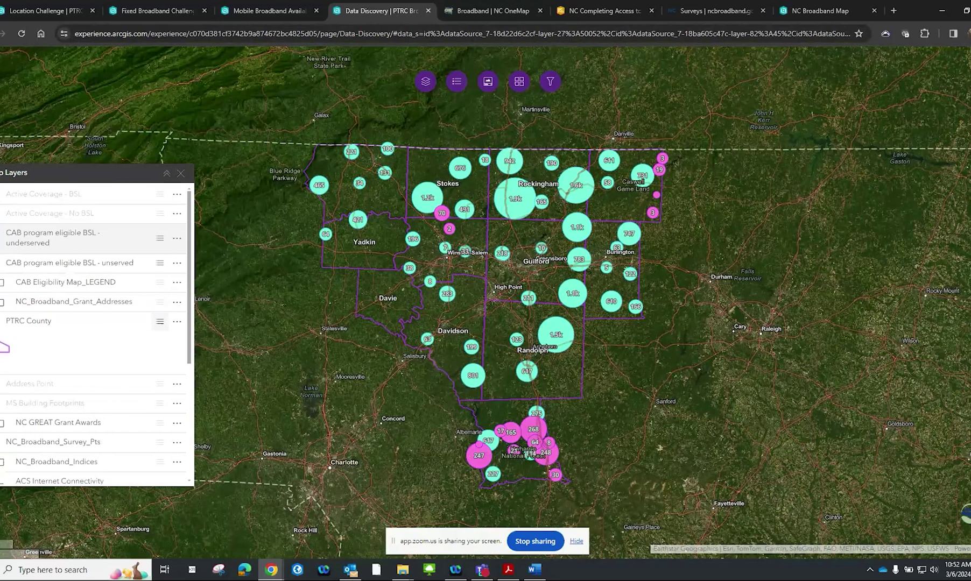
scroll(91, 263, "down", 3)
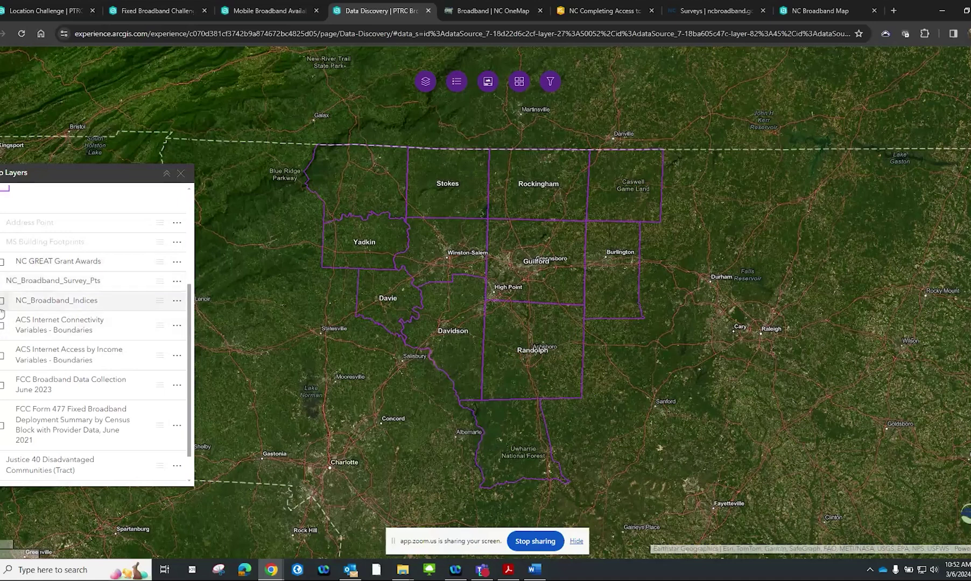
scroll(1, 349, "down", 1)
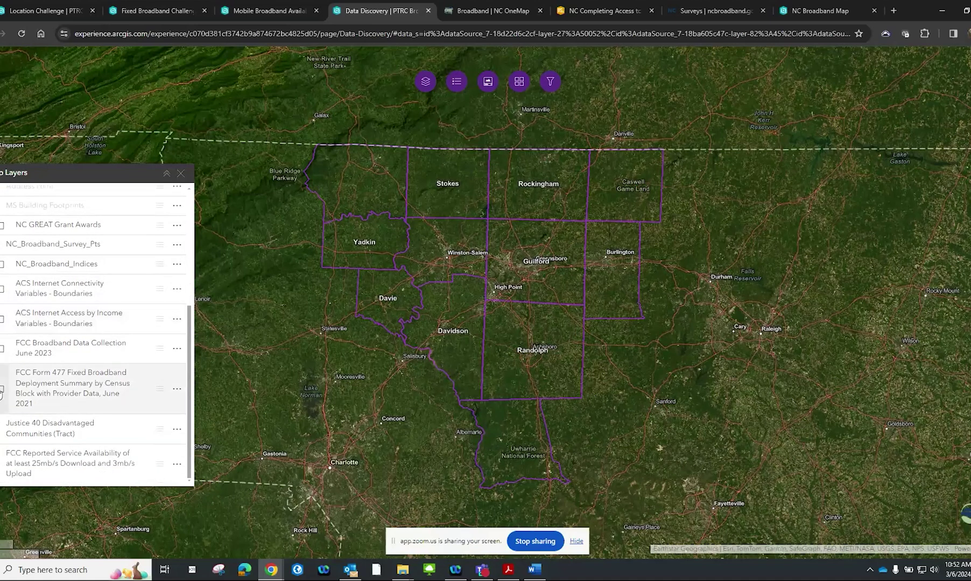
scroll(2, 350, "up", 2)
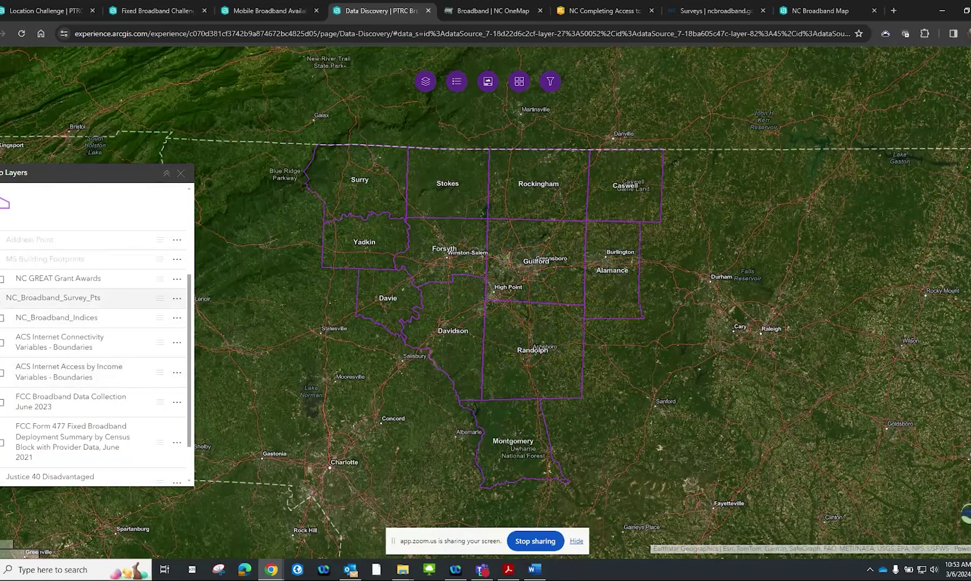
scroll(1, 298, "down", 1)
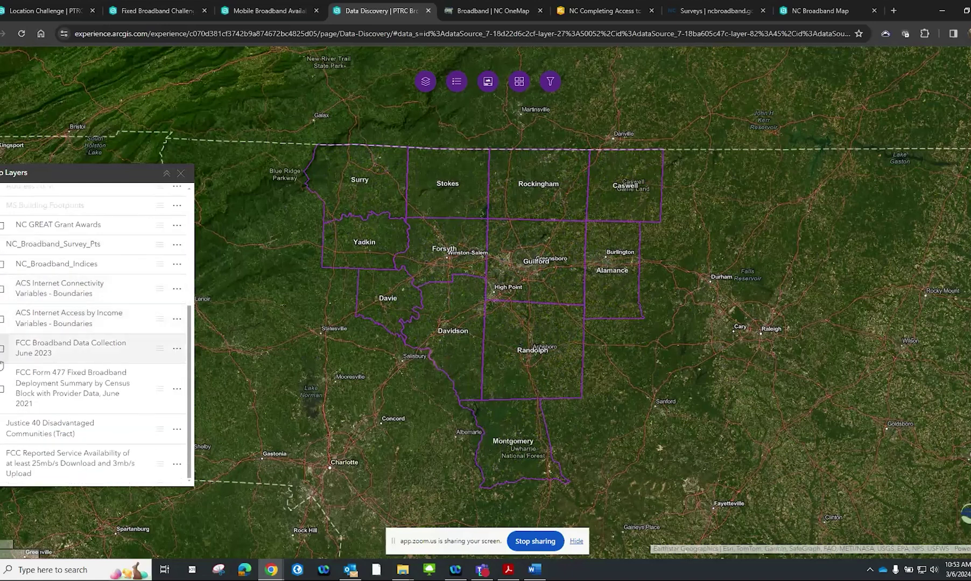
left_click(2, 390)
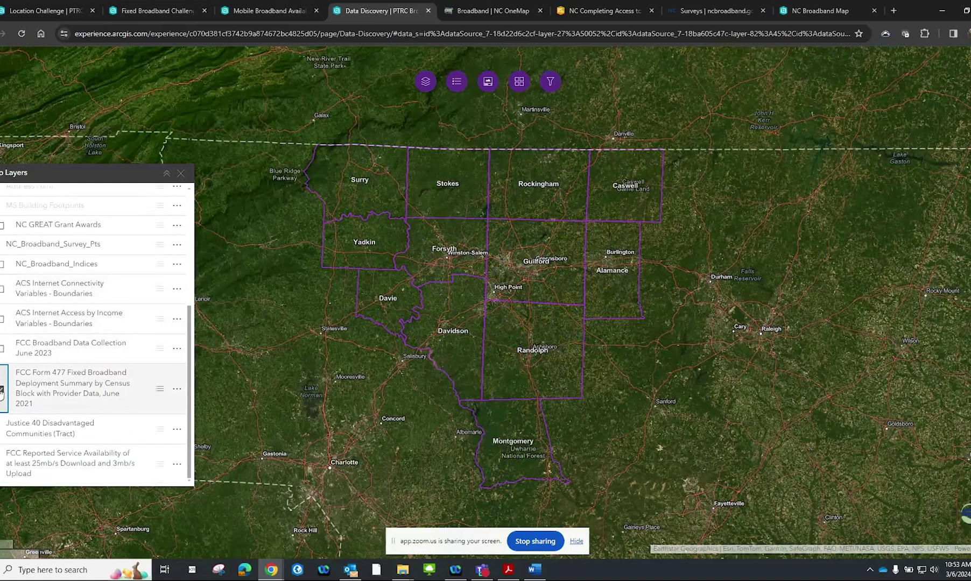
left_click(2, 390)
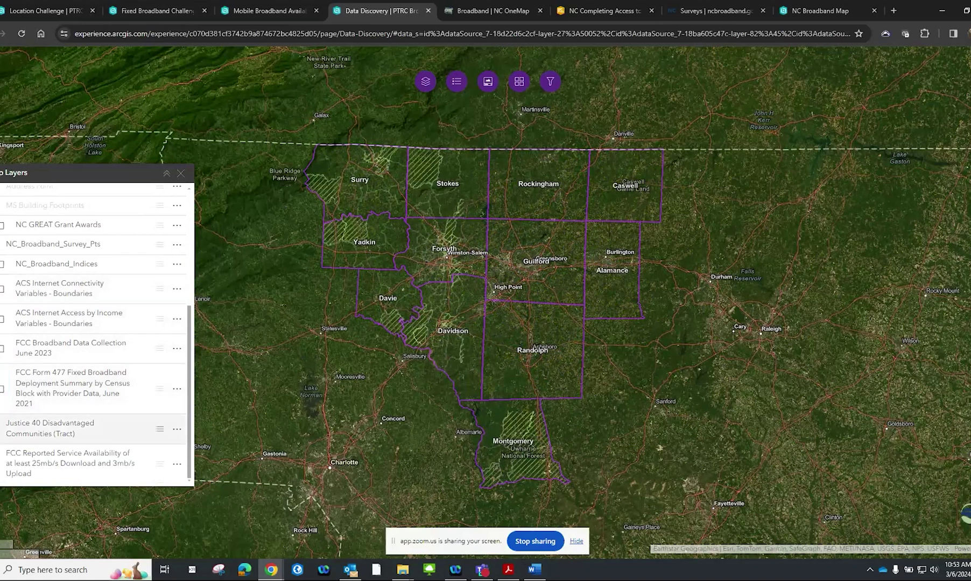
Inspect a hatched Justice40 tract in Yadkin, close its details, and scroll the Map Layers list
left_click(358, 229)
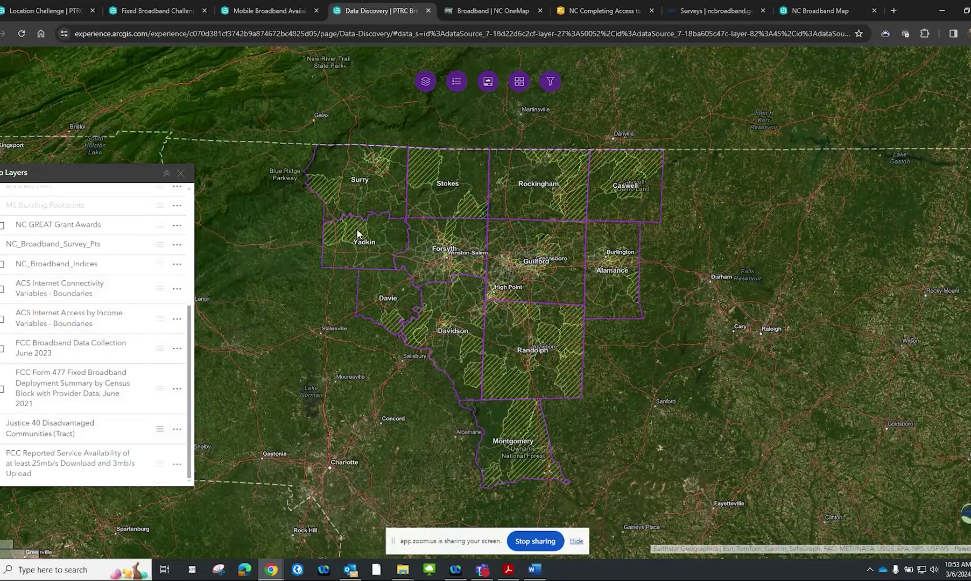
left_click(467, 251)
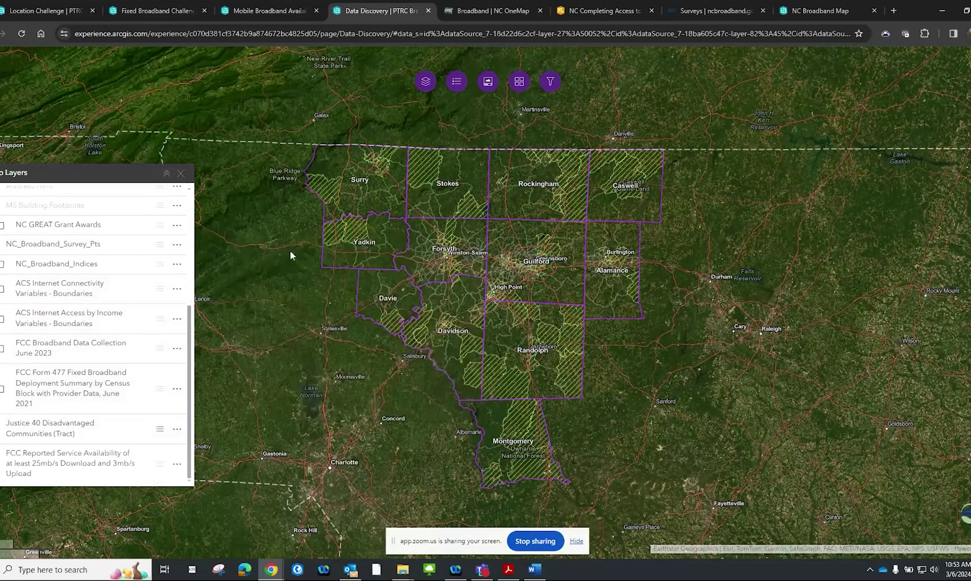
scroll(103, 327, "up", 1)
scroll(102, 327, "up", 3)
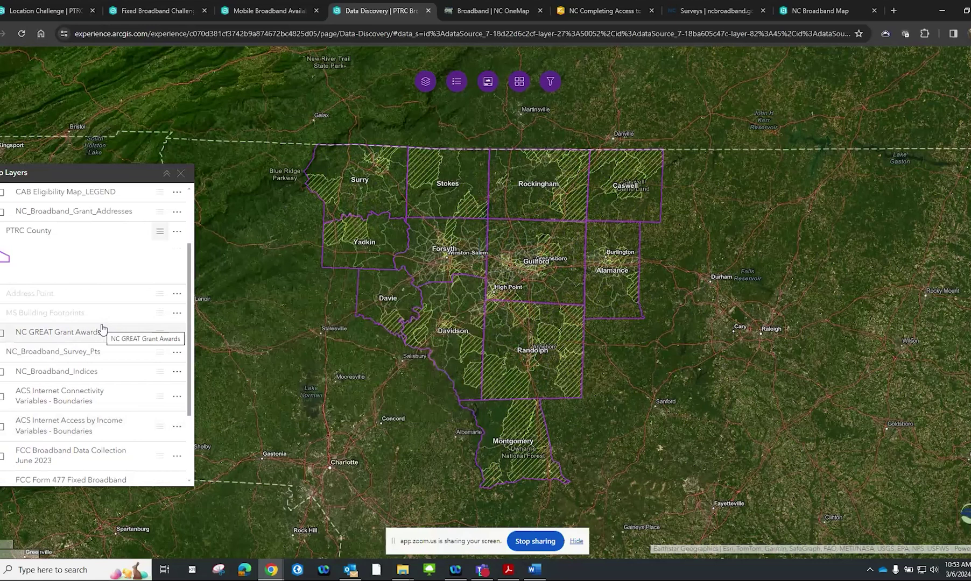
scroll(2, 320, "up", 3)
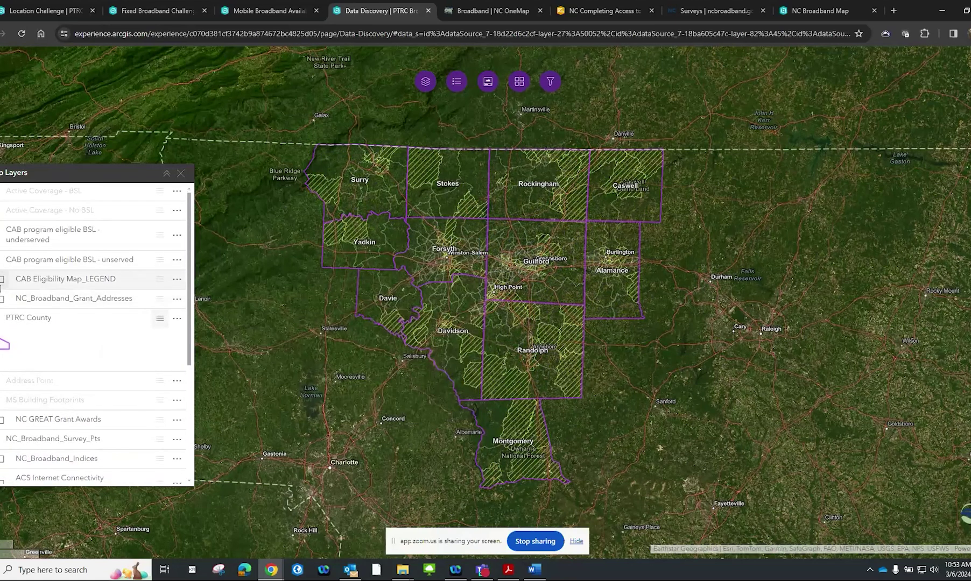
scroll(2, 285, "down", 6)
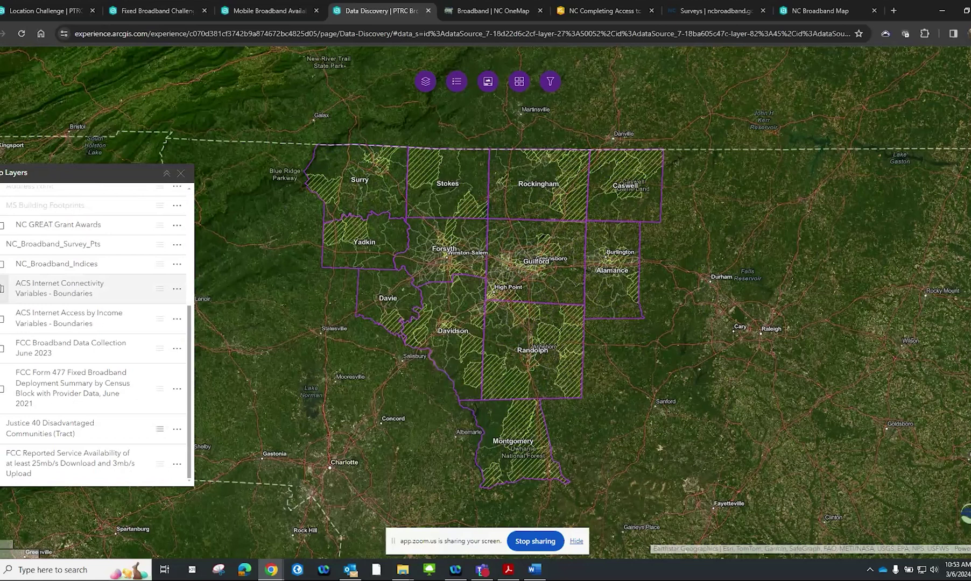
scroll(2, 289, "up", 4)
scroll(2, 288, "up", 3)
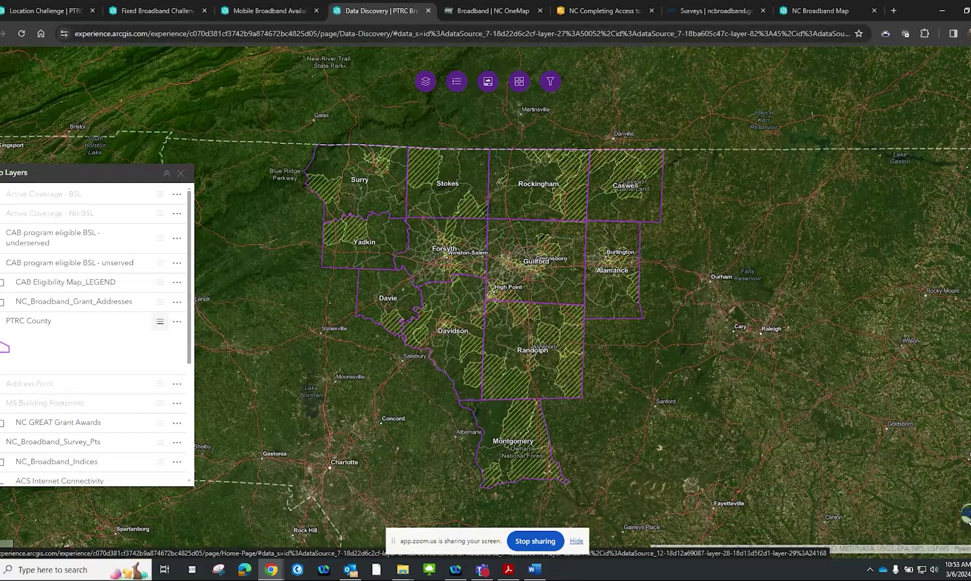
left_click(966, 526)
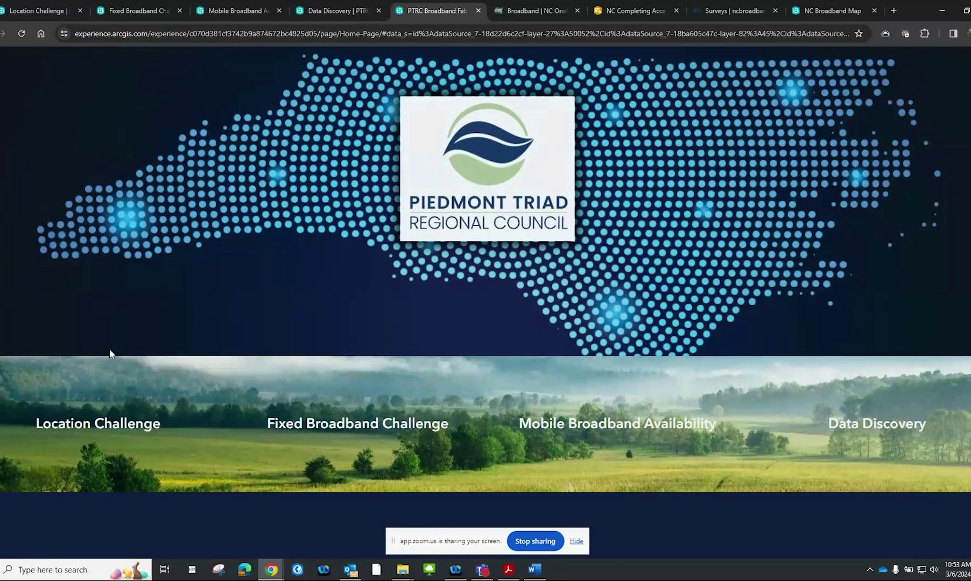
Open the Location Challenge map and clear the Montgomery county highlight
left_click(106, 423)
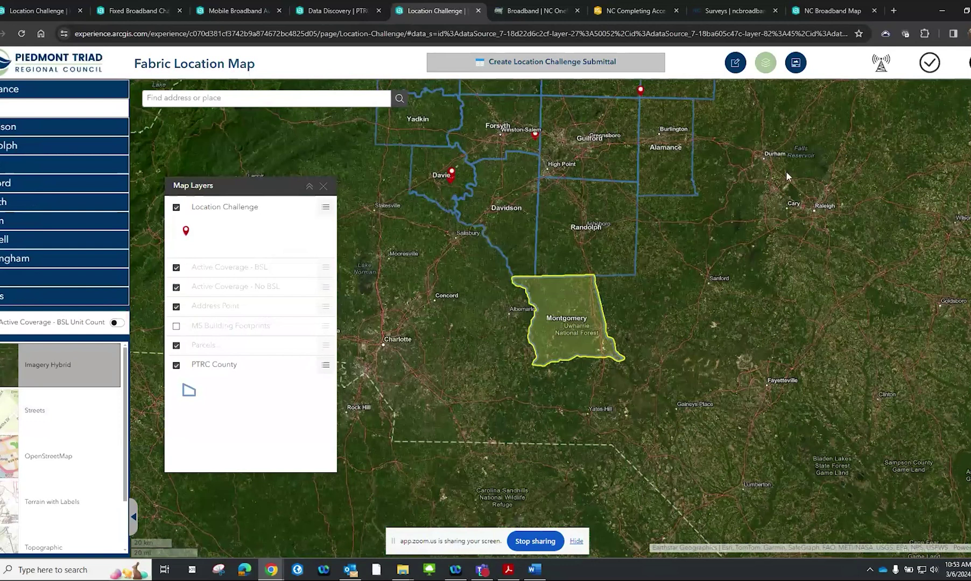
left_click(882, 389)
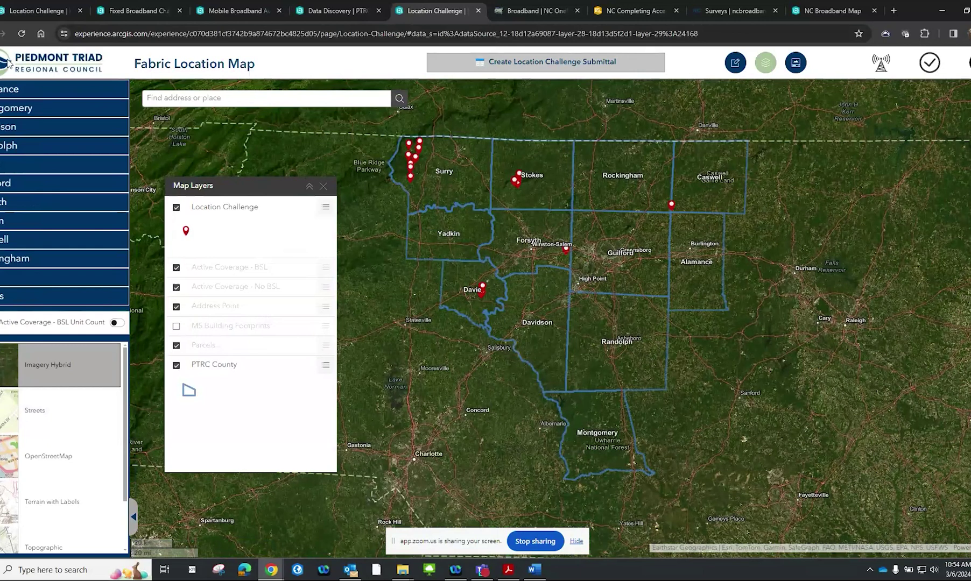
key("alt+Tab")
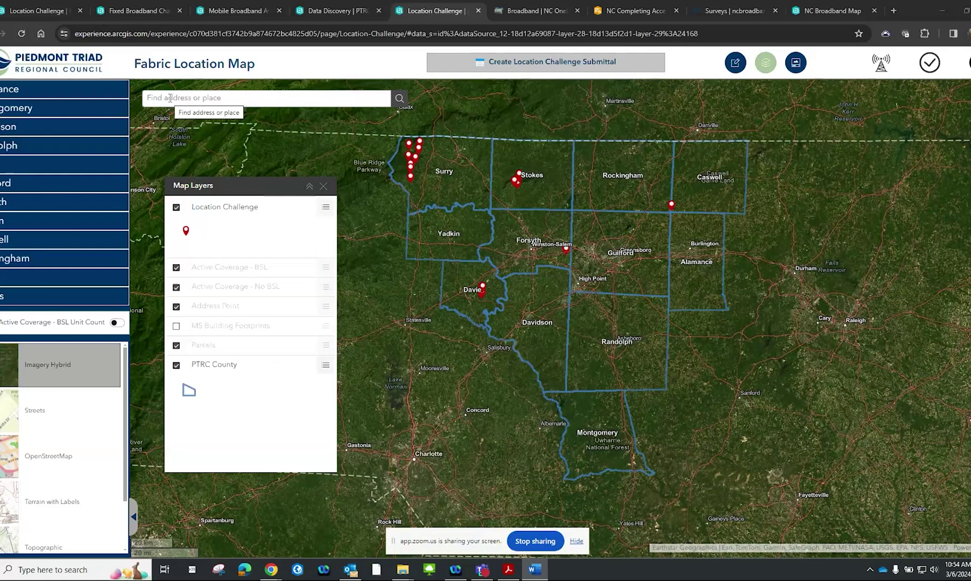
Search the map for the copied Cleburne Terrace, Kernersville address and select its suggestion
right_click(170, 97)
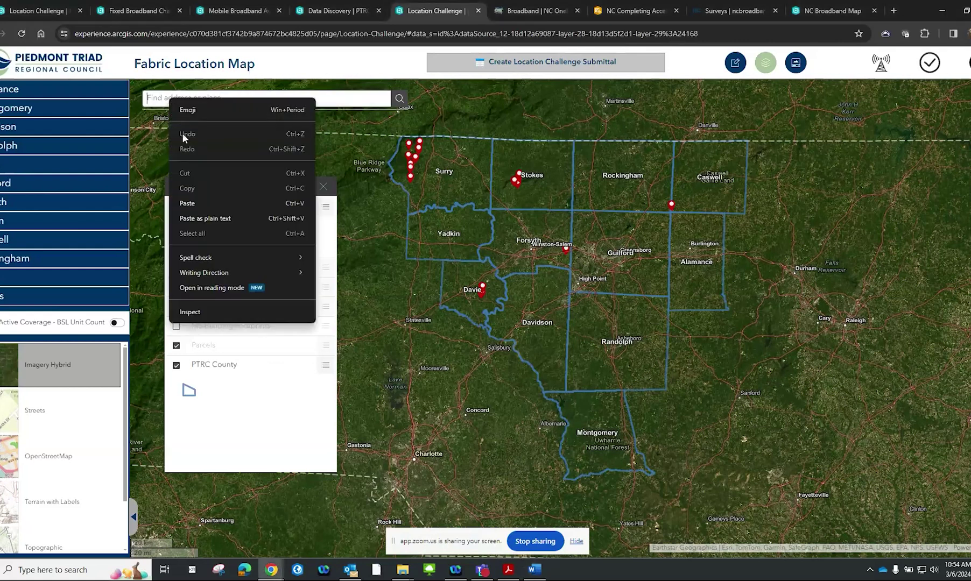
left_click(198, 204)
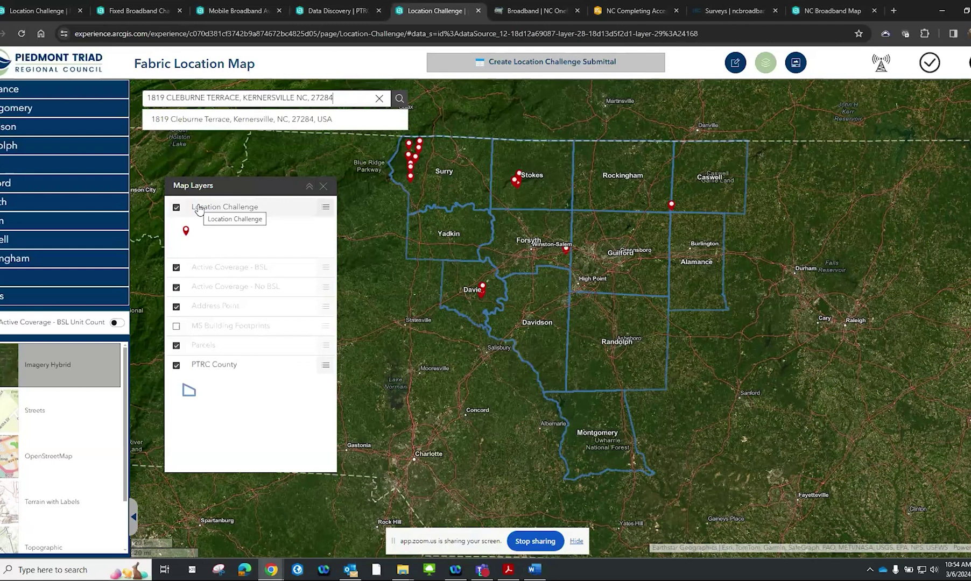
key("BackSpace")
key("BackSpace")
key("BackSpace")
key("BackSpace")
key("BackSpace")
key("BackSpace")
key("BackSpace")
key("BackSpace")
key("BackSpace")
key("BackSpace")
key("BackSpace")
key("BackSpace")
key("BackSpace")
key("BackSpace")
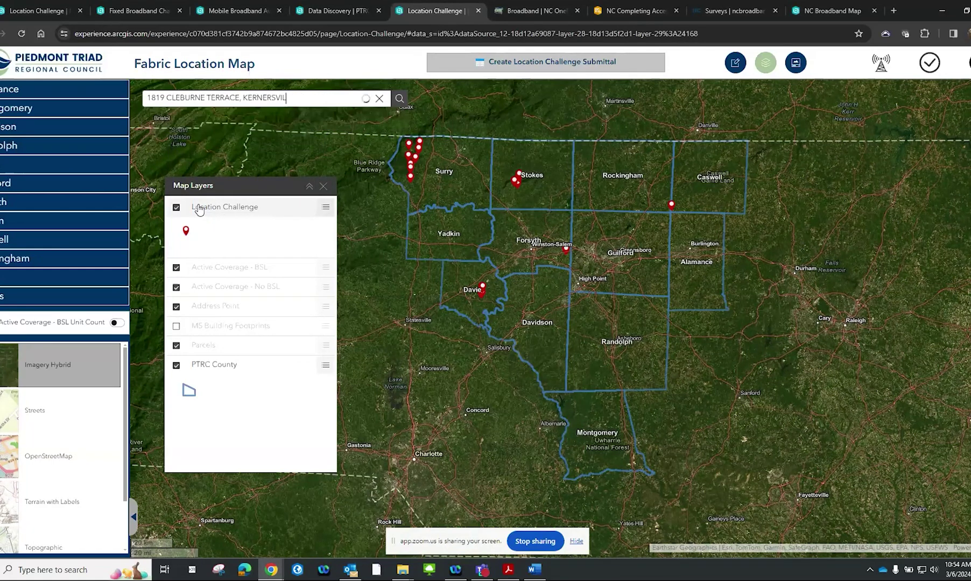
key("BackSpace")
key("BackSpace")
key("BackSpace")
key("BackSpace")
key("BackSpace")
key("BackSpace")
key("BackSpace")
key("BackSpace")
key("BackSpace")
key("BackSpace")
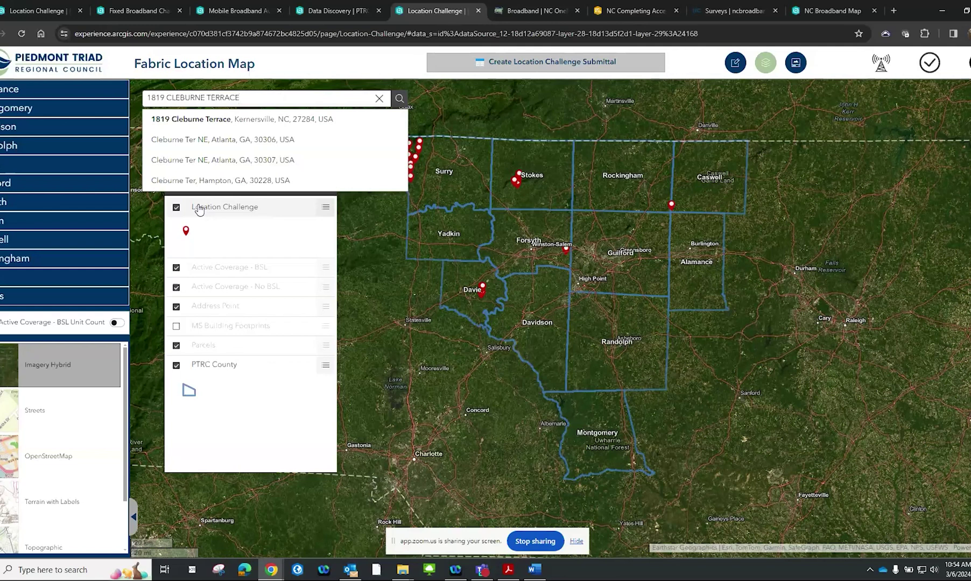
left_click(166, 98)
left_click_drag(166, 97, 143, 97)
key("BackSpace")
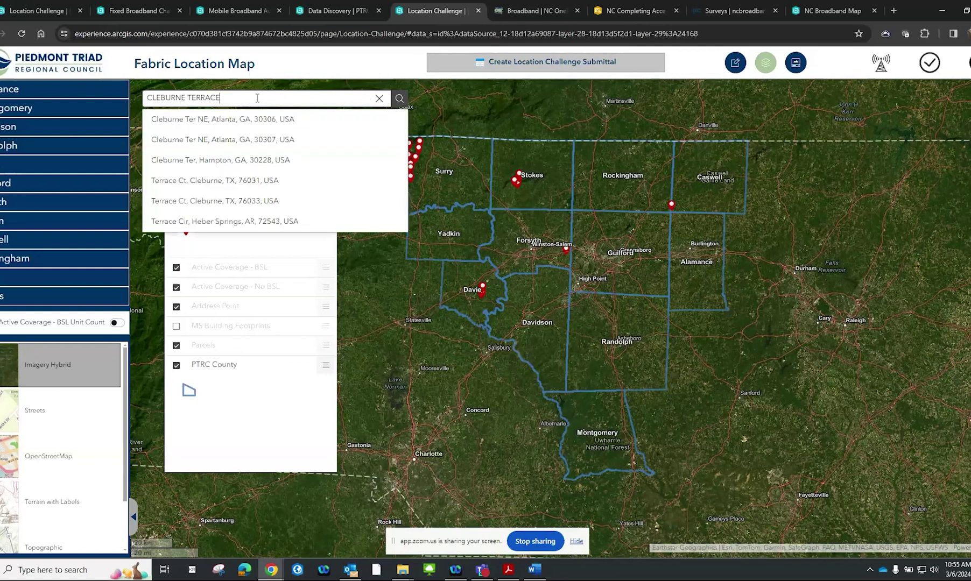
left_click_drag(241, 98, 107, 107)
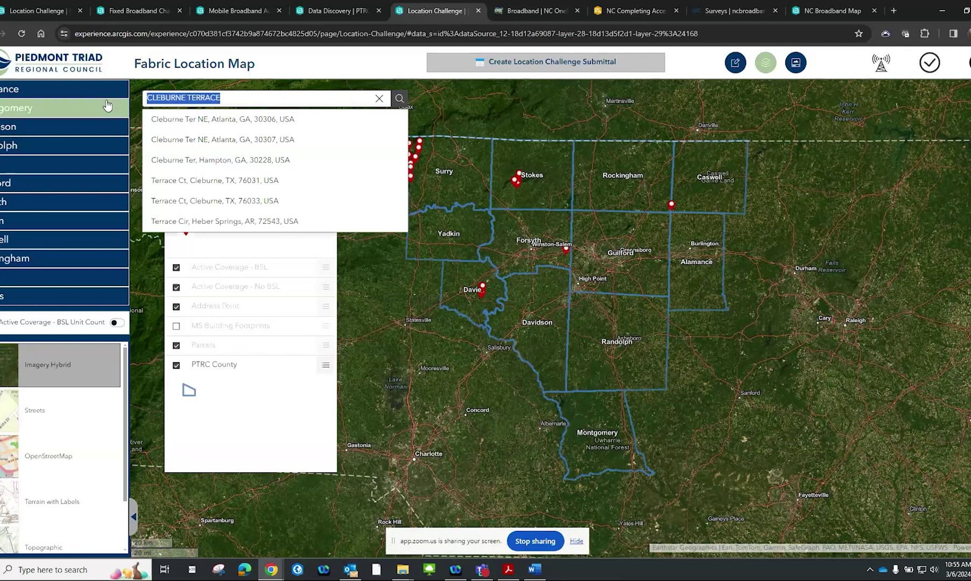
left_click_drag(221, 99, 148, 99)
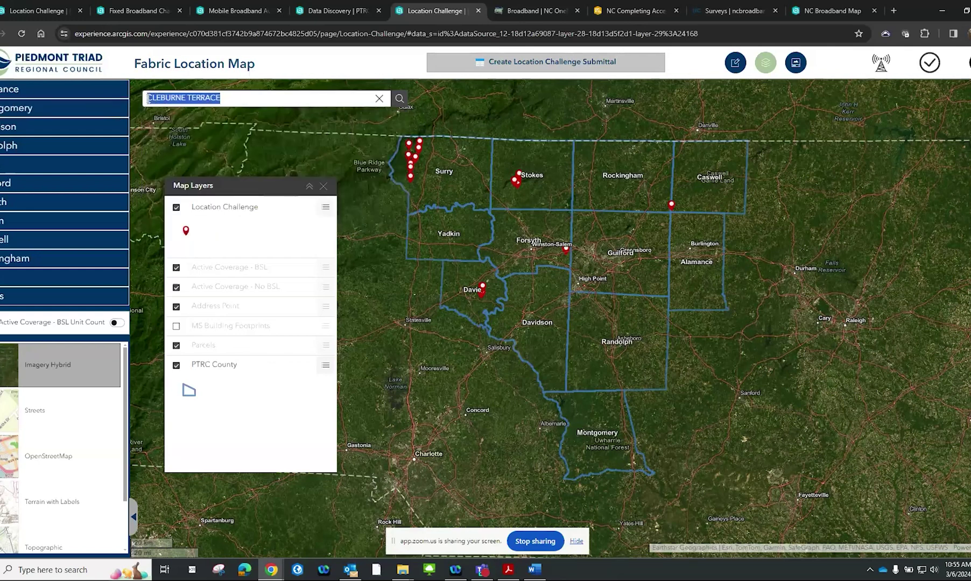
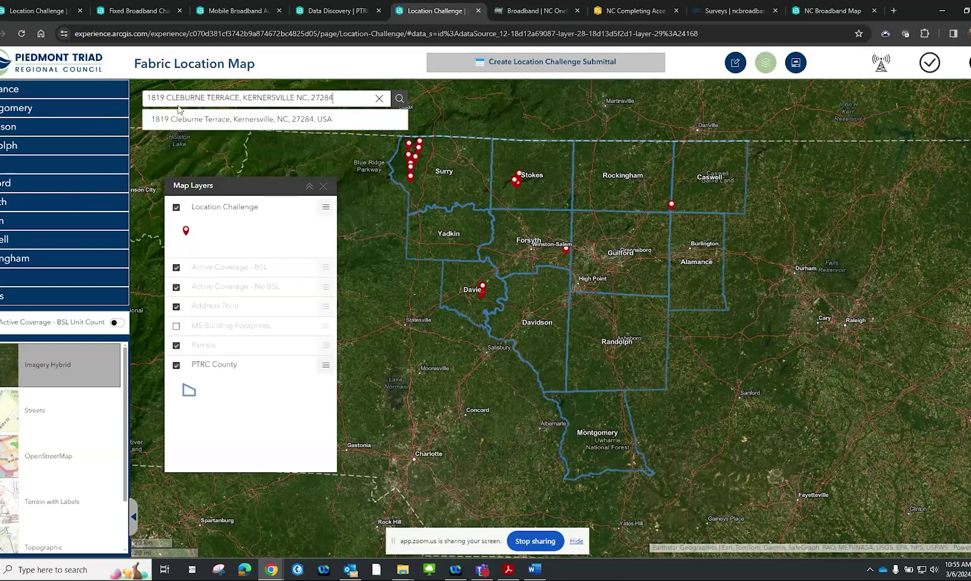
left_click(189, 118)
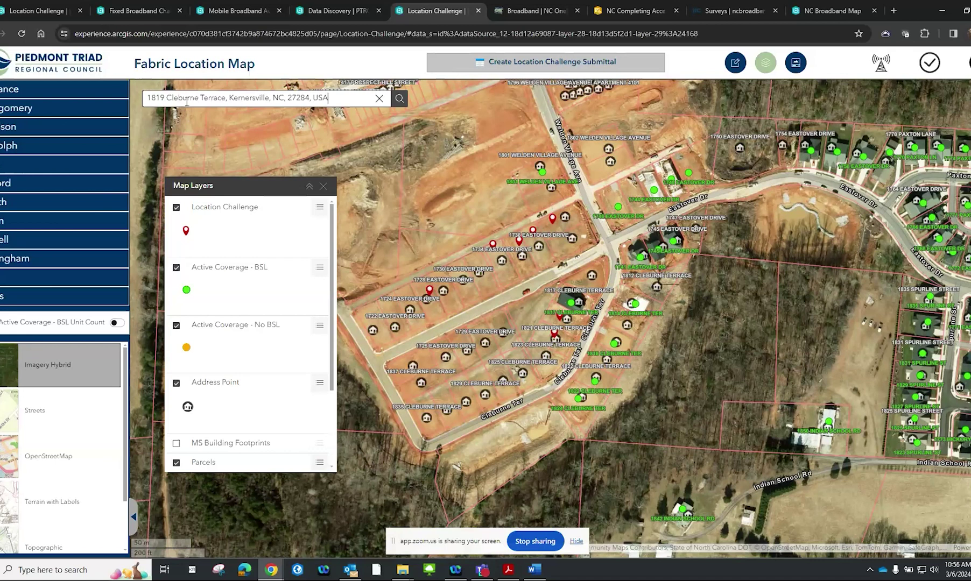
Pan and zoom in on the Cleburne Terrace and Eastover Drive lots
left_click_drag(465, 381, 590, 333)
scroll(563, 279, "up", 3)
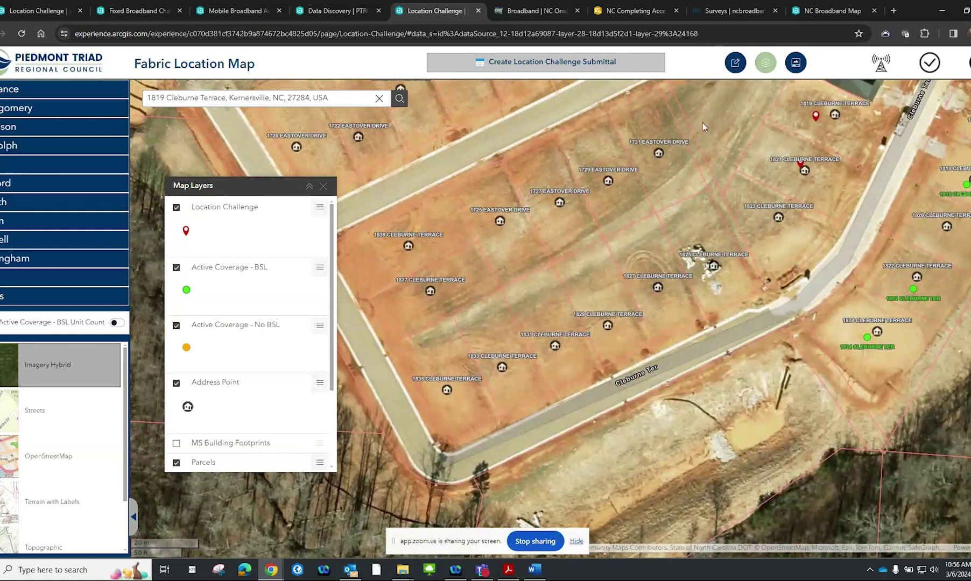
Show the Eastover Drive address point's details and open its street-level view
left_click(658, 155)
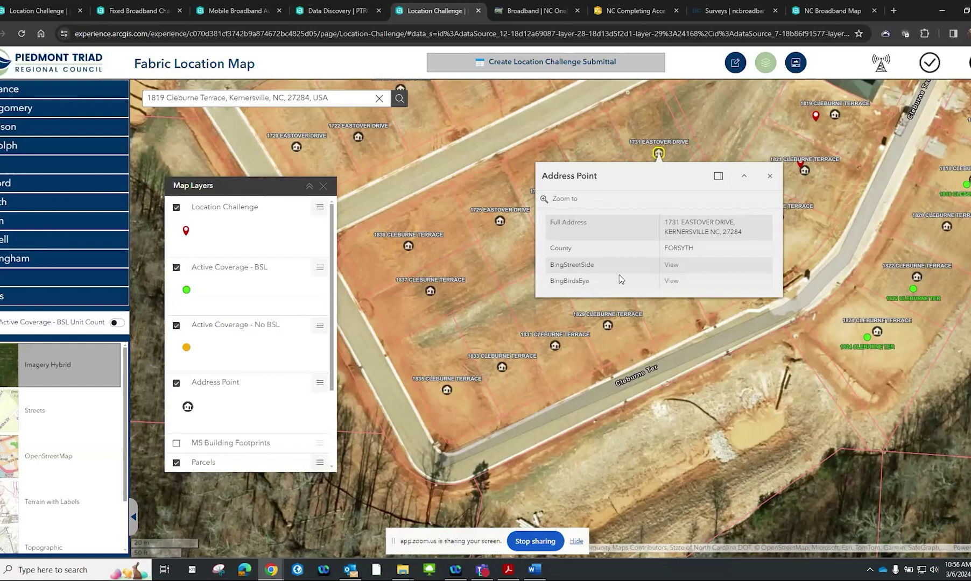
left_click(671, 265)
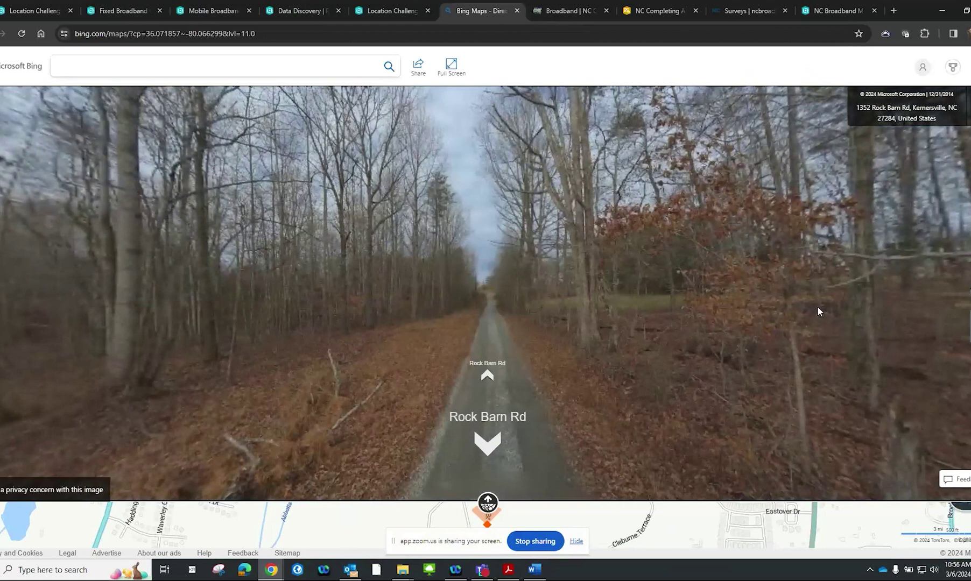
left_click_drag(817, 307, 323, 279)
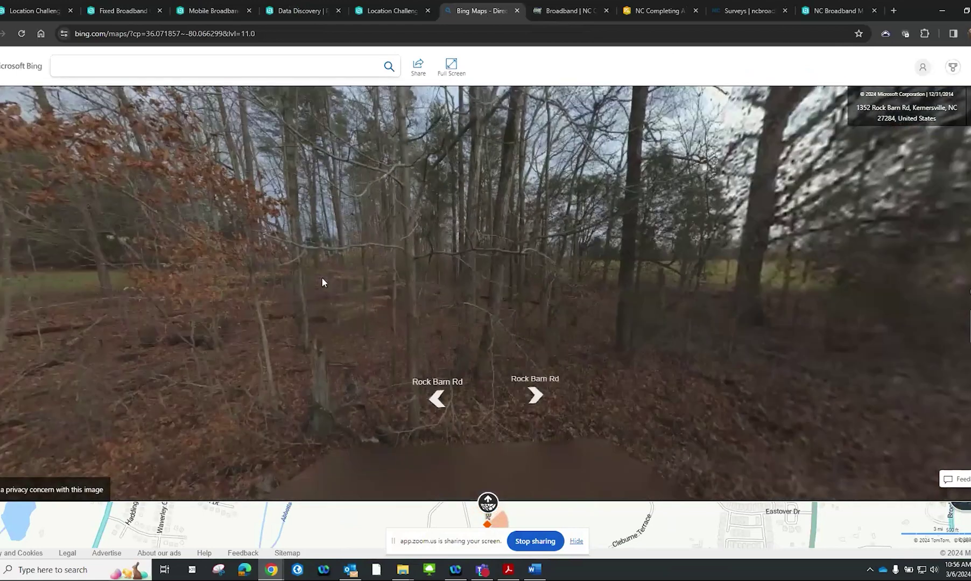
left_click_drag(778, 289, 323, 269)
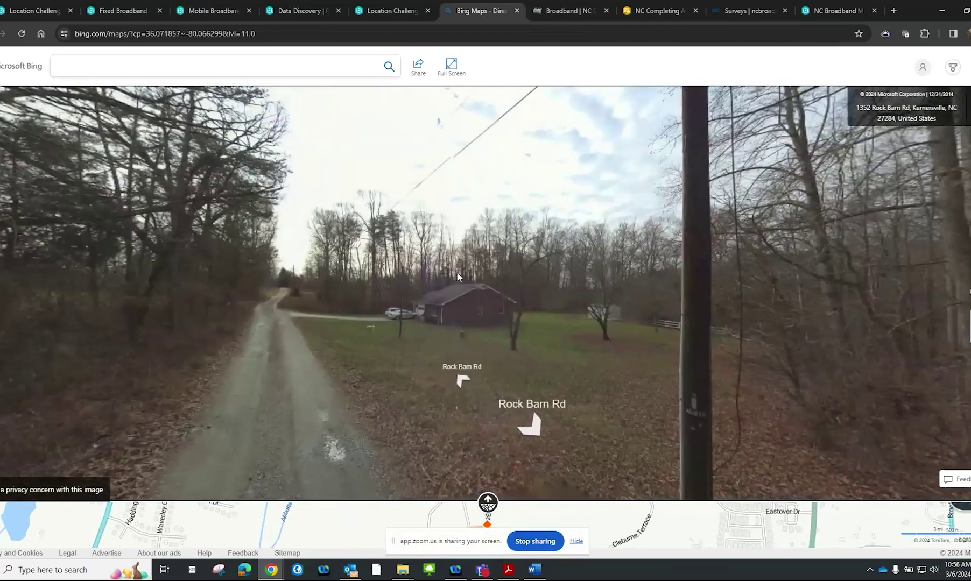
scroll(505, 271, "up", 3)
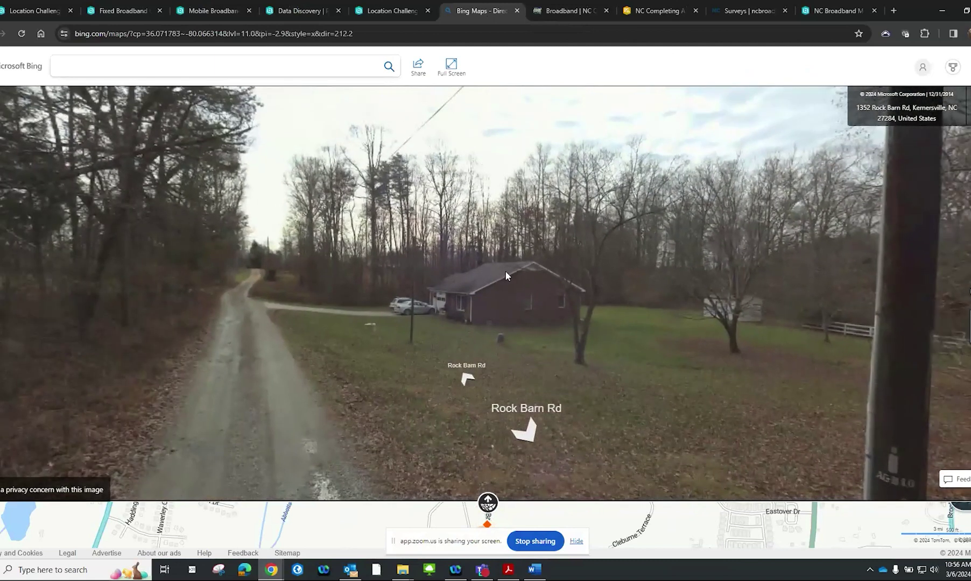
left_click_drag(510, 270, 360, 247)
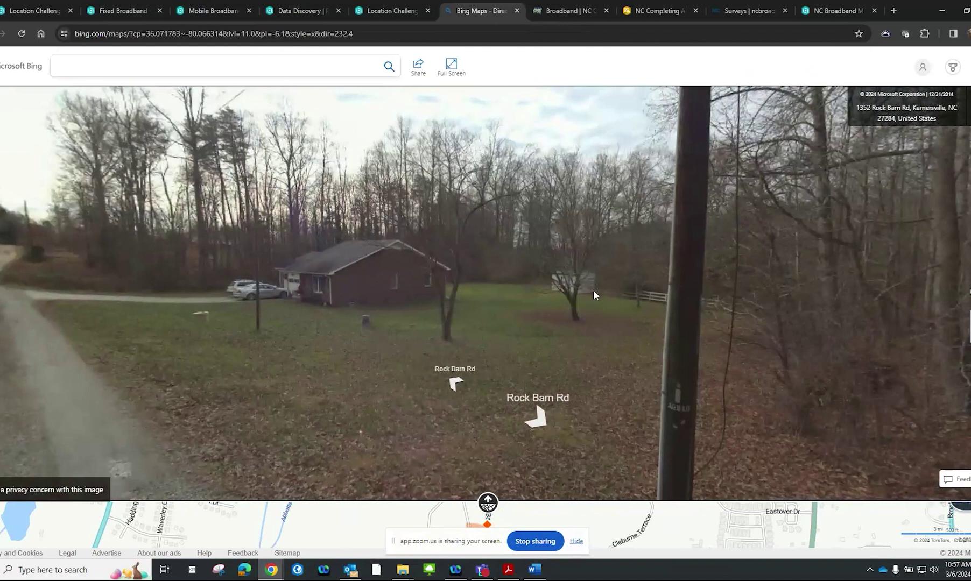
left_click(390, 11)
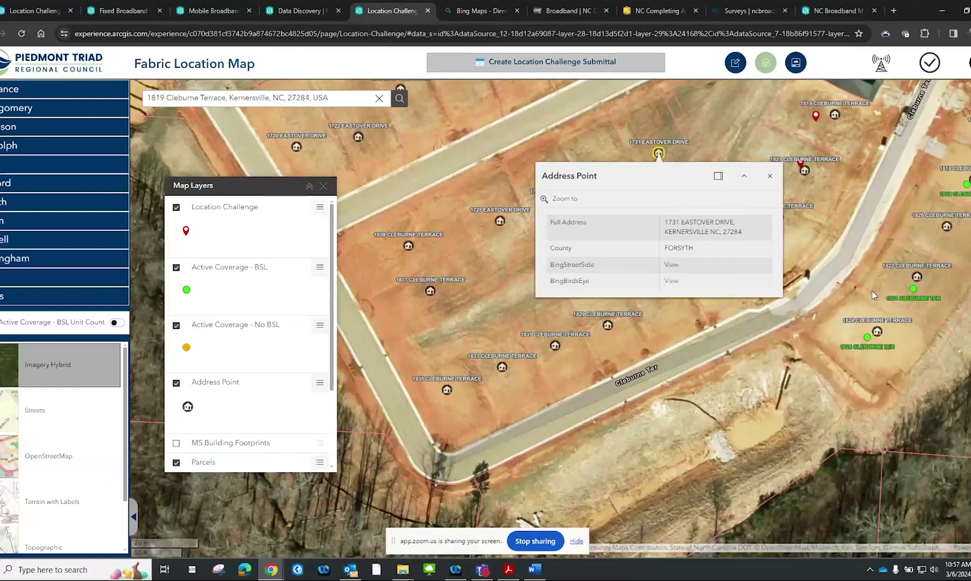
left_click(867, 339)
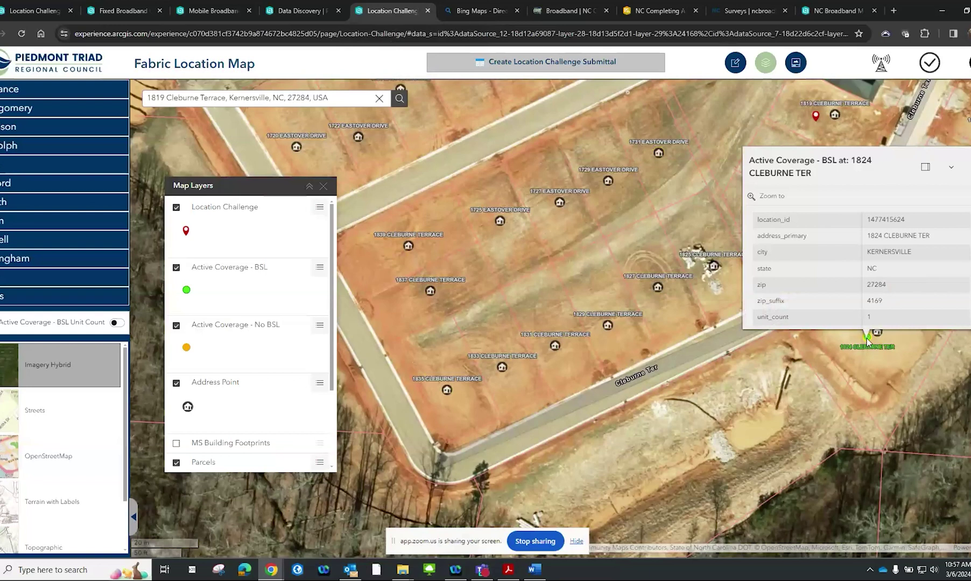
left_click(925, 170)
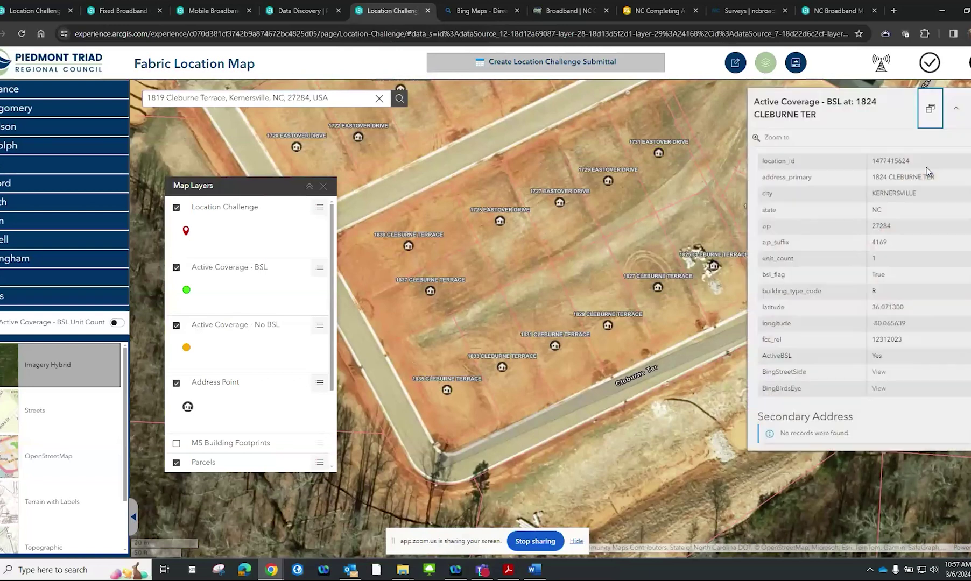
left_click_drag(648, 216, 350, 234)
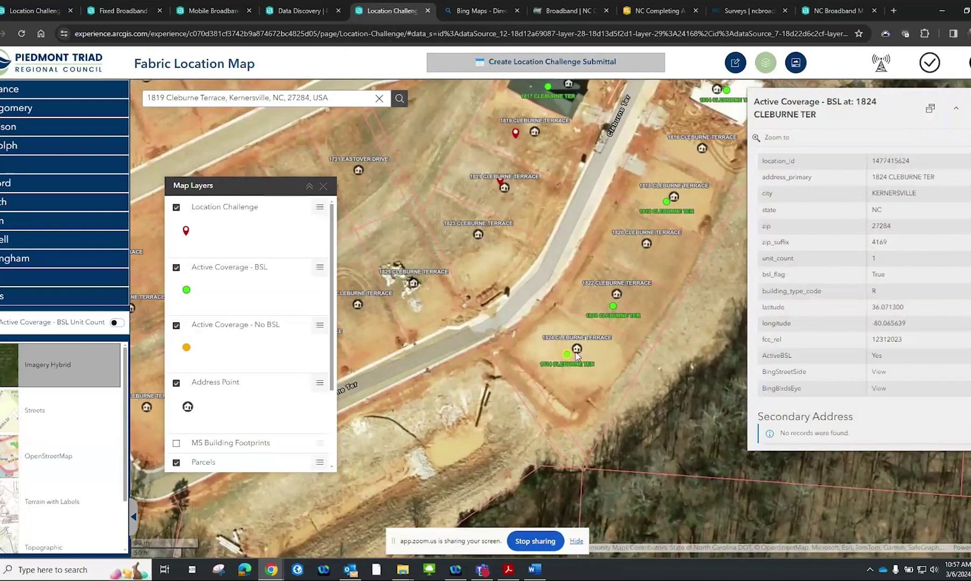
left_click_drag(572, 362, 572, 304)
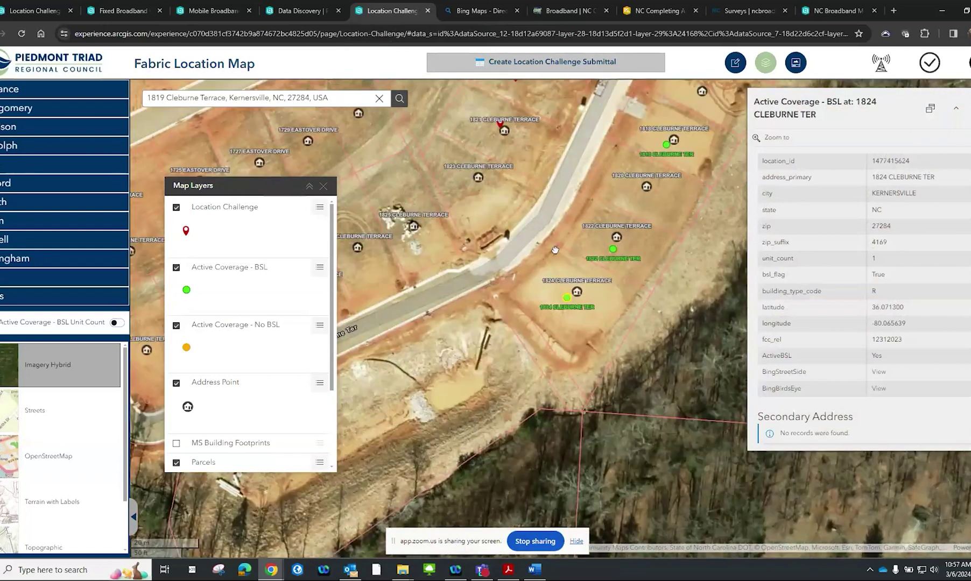
left_click_drag(555, 250, 562, 361)
left_click_drag(524, 202, 539, 197)
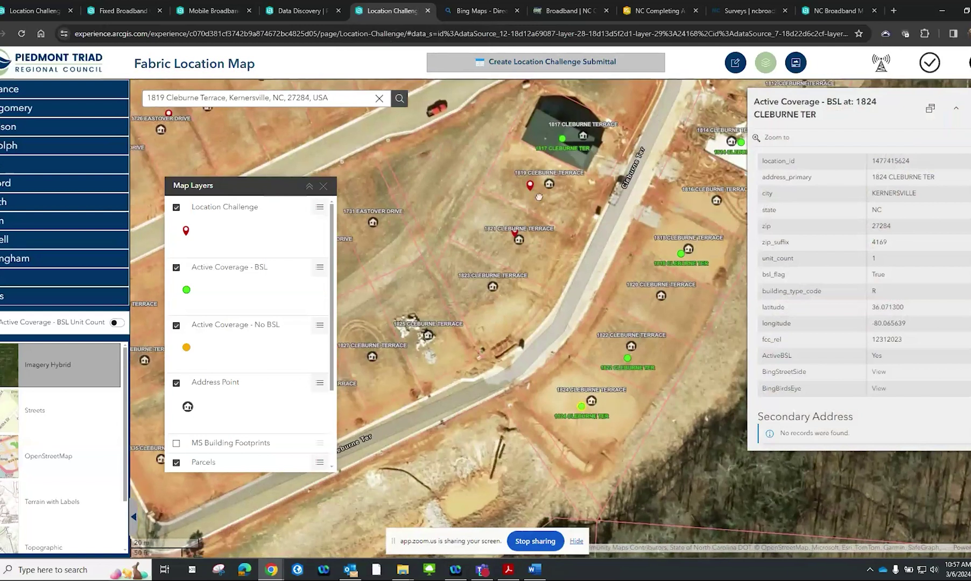
scroll(539, 196, "up", 1)
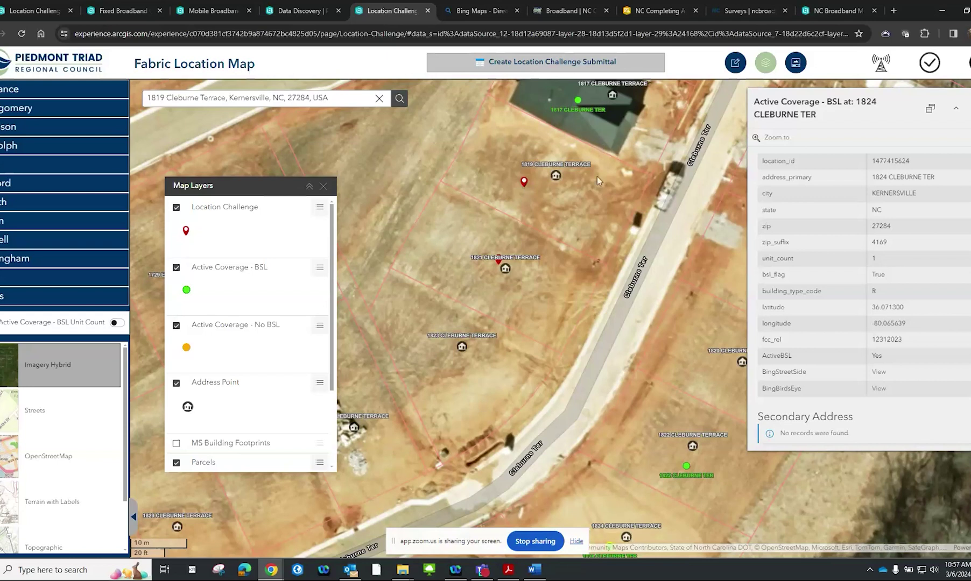
scroll(597, 181, "down", 2)
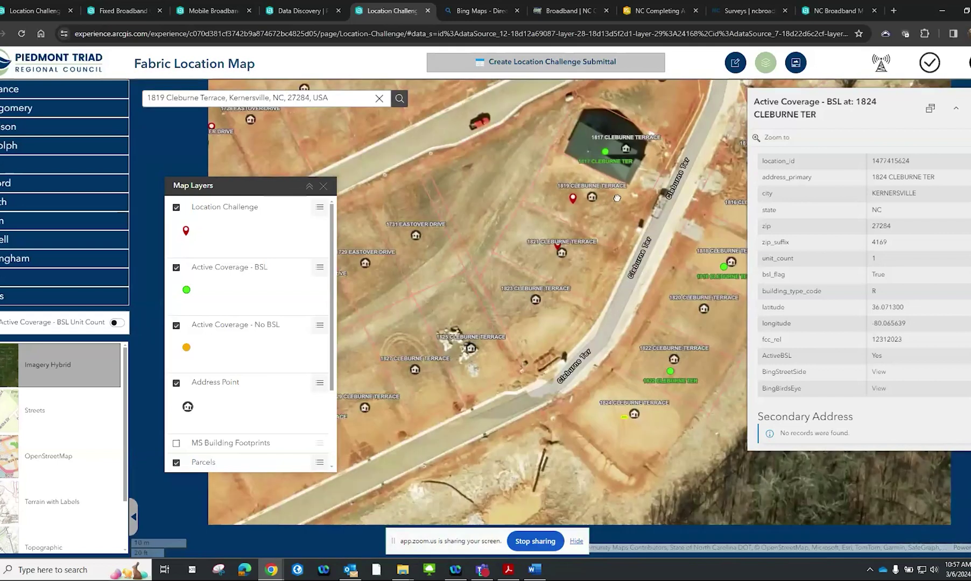
scroll(620, 199, "up", 1)
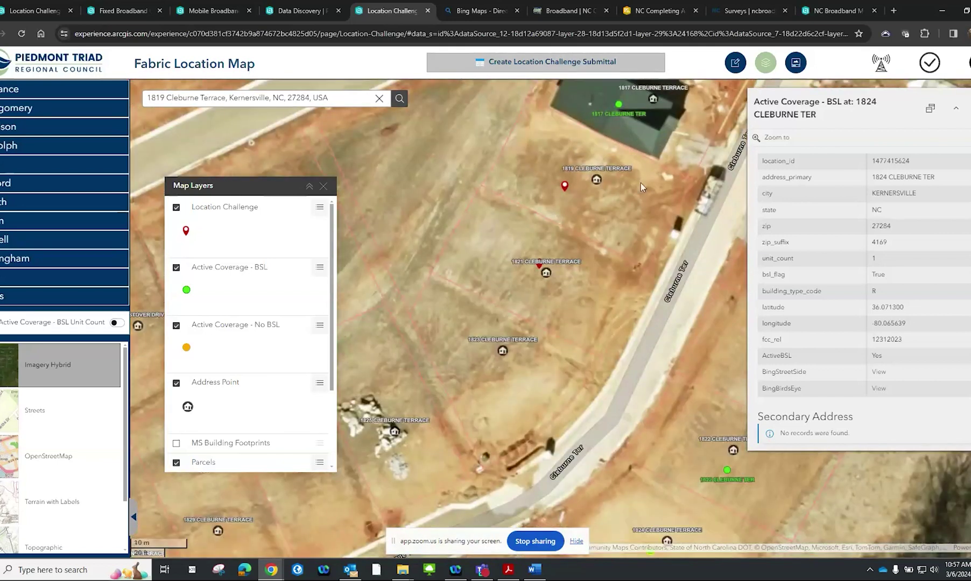
scroll(624, 204, "down", 2)
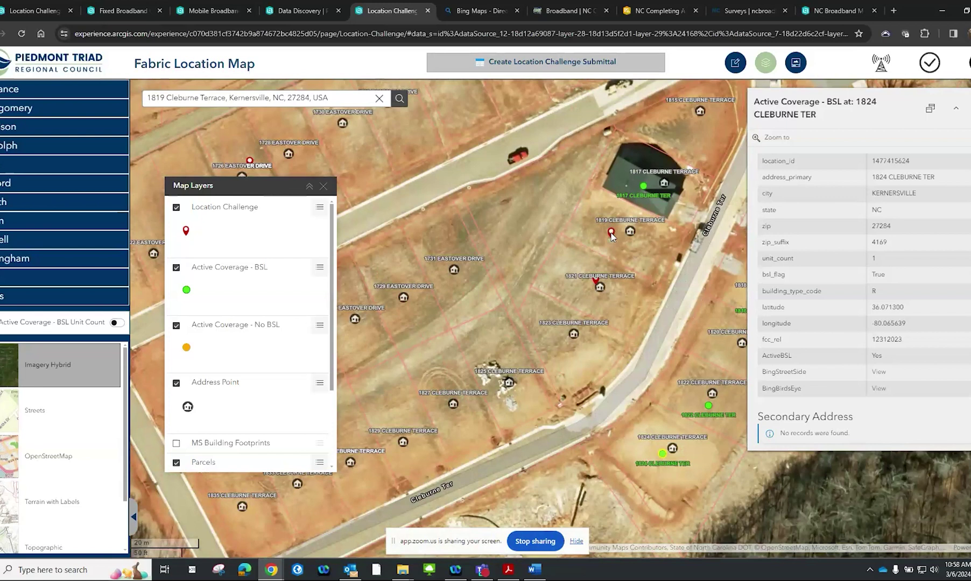
left_click(611, 233)
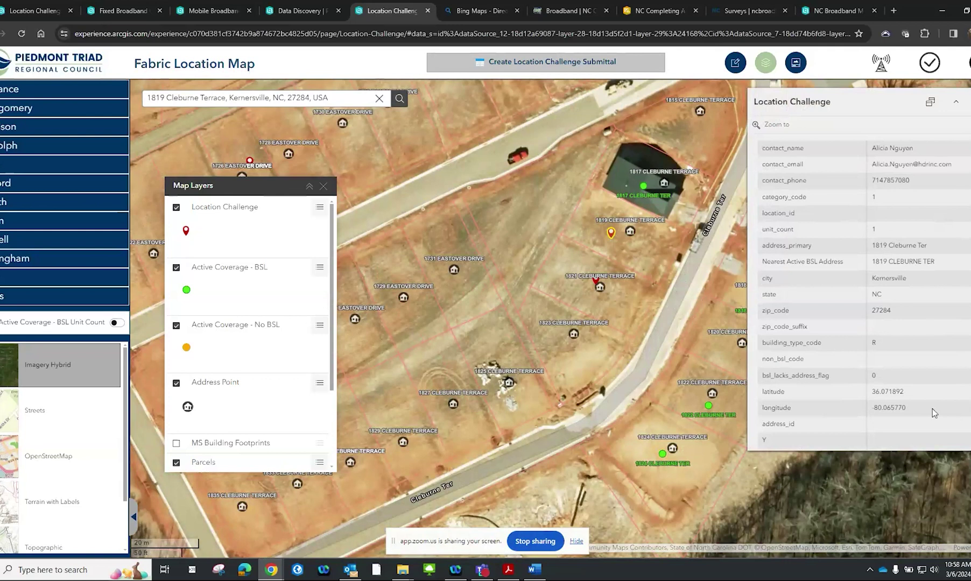
left_click_drag(549, 372, 788, 187)
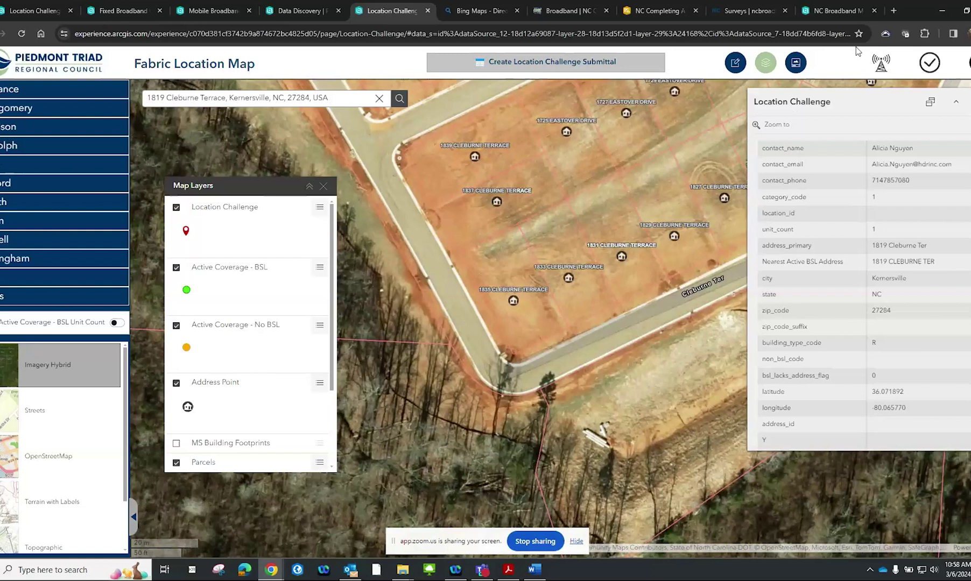
left_click(733, 64)
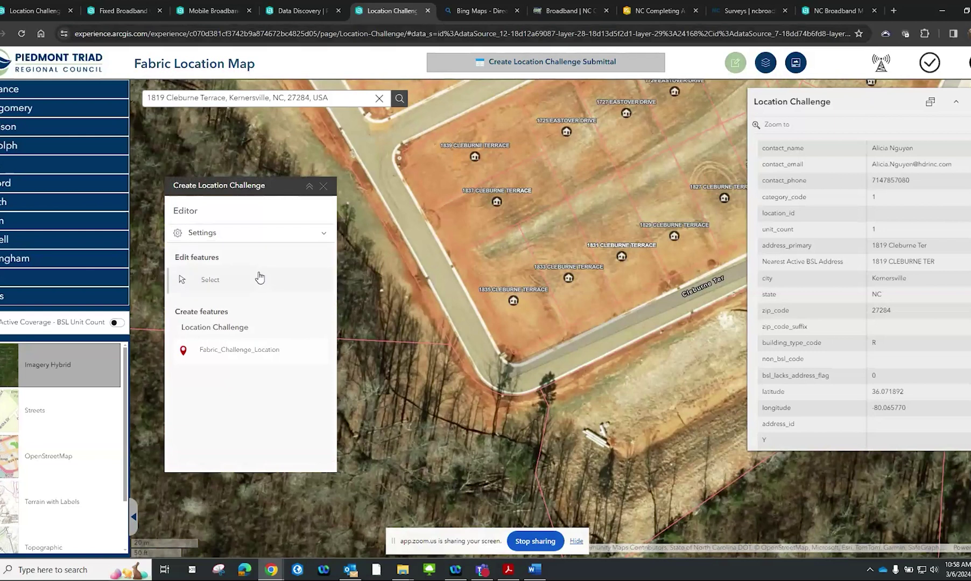
left_click(218, 357)
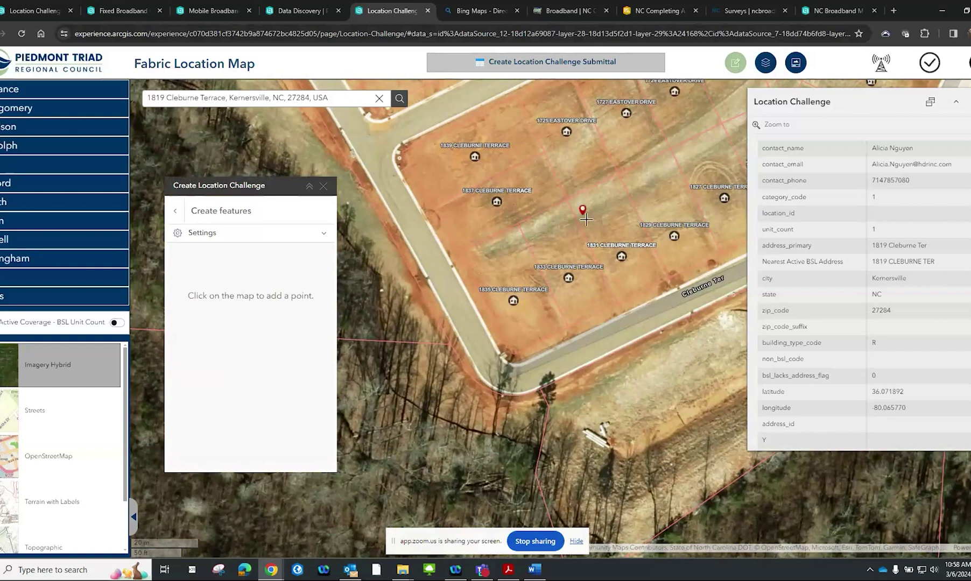
scroll(541, 295, "up", 1)
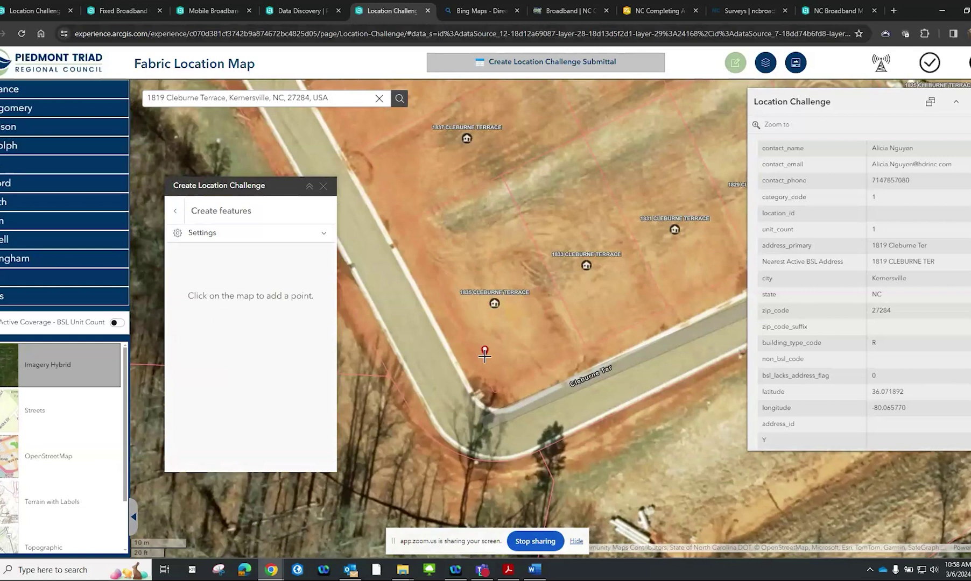
left_click(480, 242)
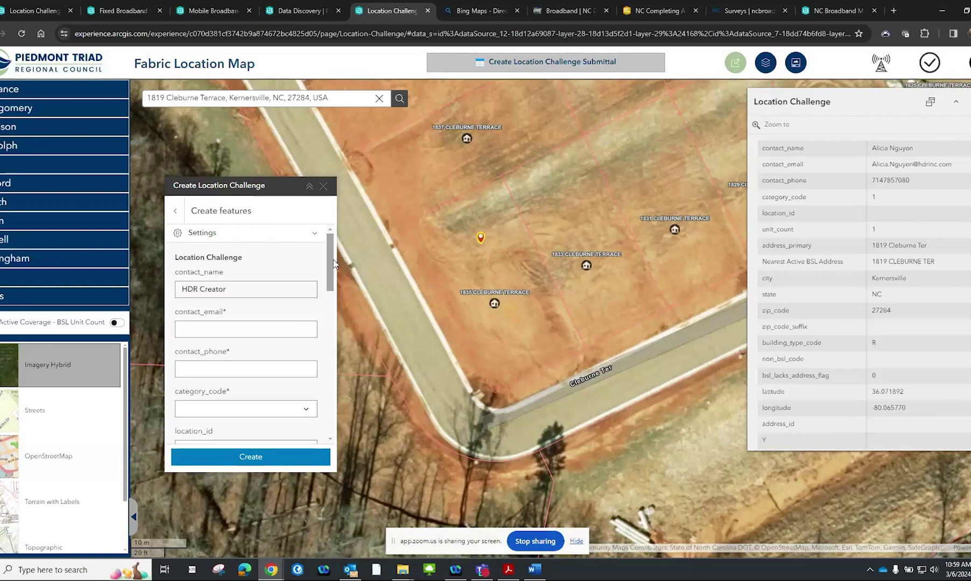
scroll(333, 269, "down", 1)
left_click_drag(334, 269, 330, 237)
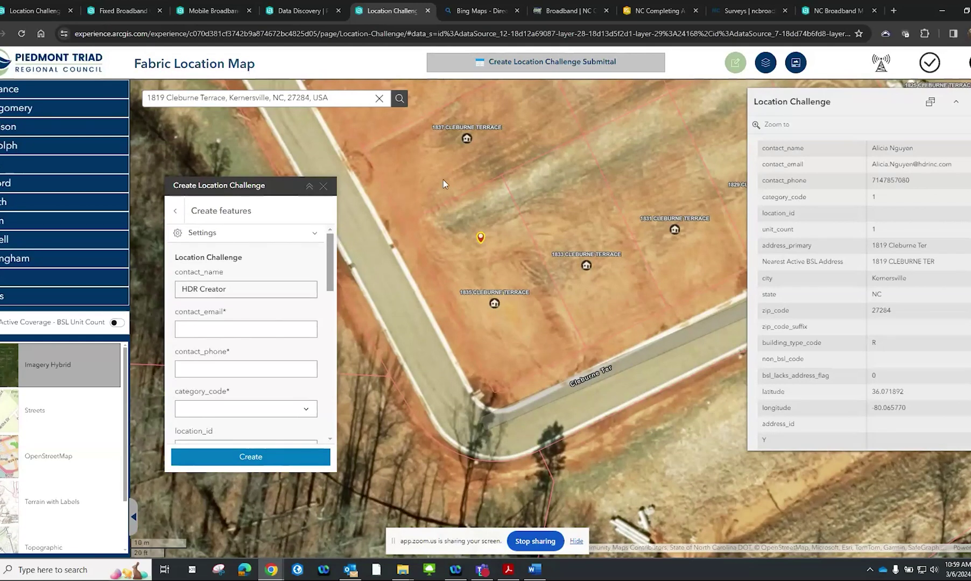
left_click(794, 66)
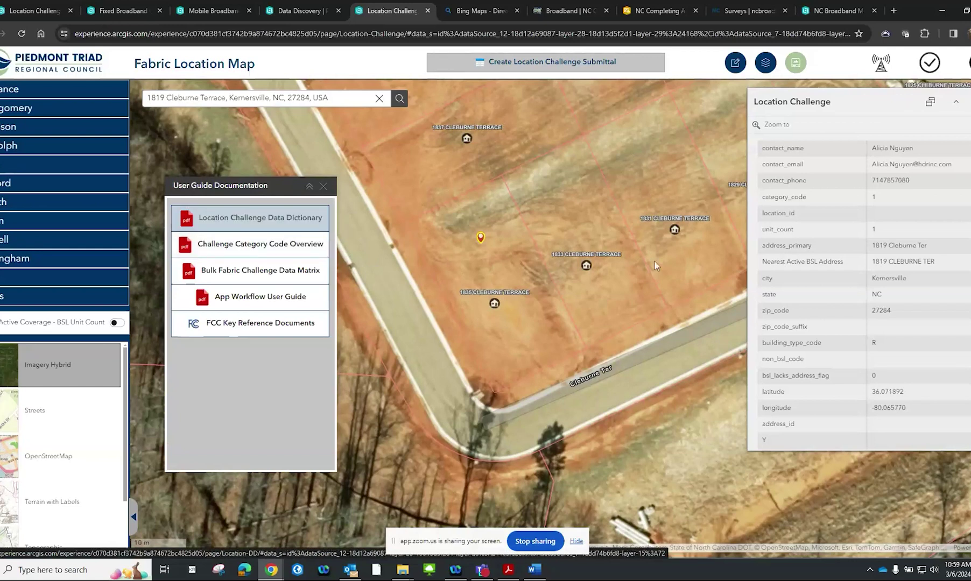
Open the Location Challenge Data Dictionary PDF from the User Guide Documentation list
left_click(289, 217)
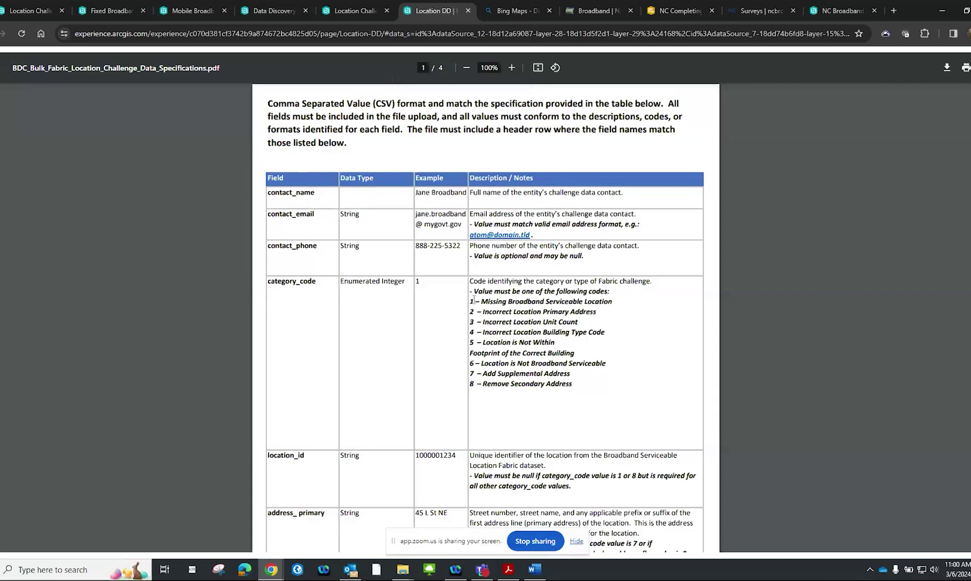
left_click_drag(573, 384, 469, 291)
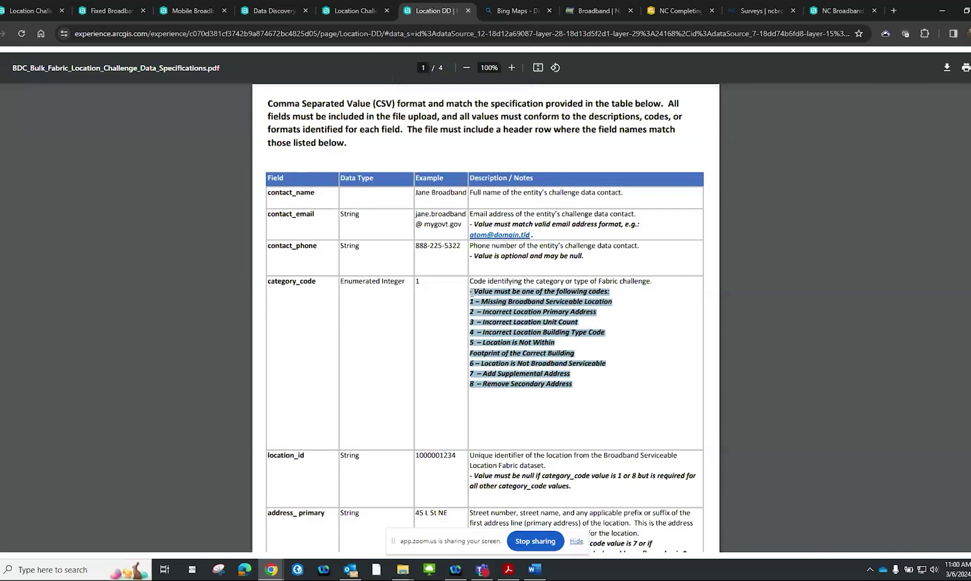
left_click(583, 355)
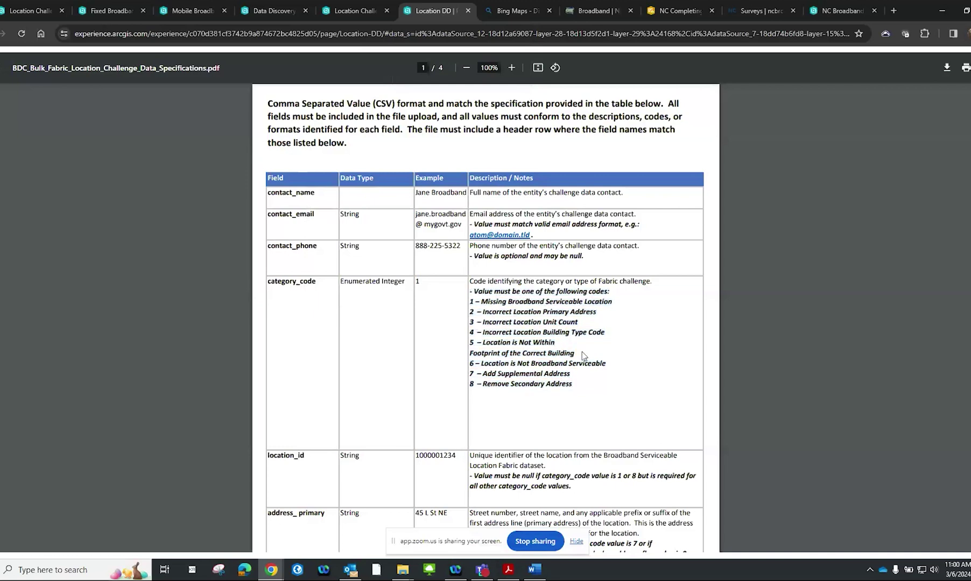
scroll(583, 355, "down", 3)
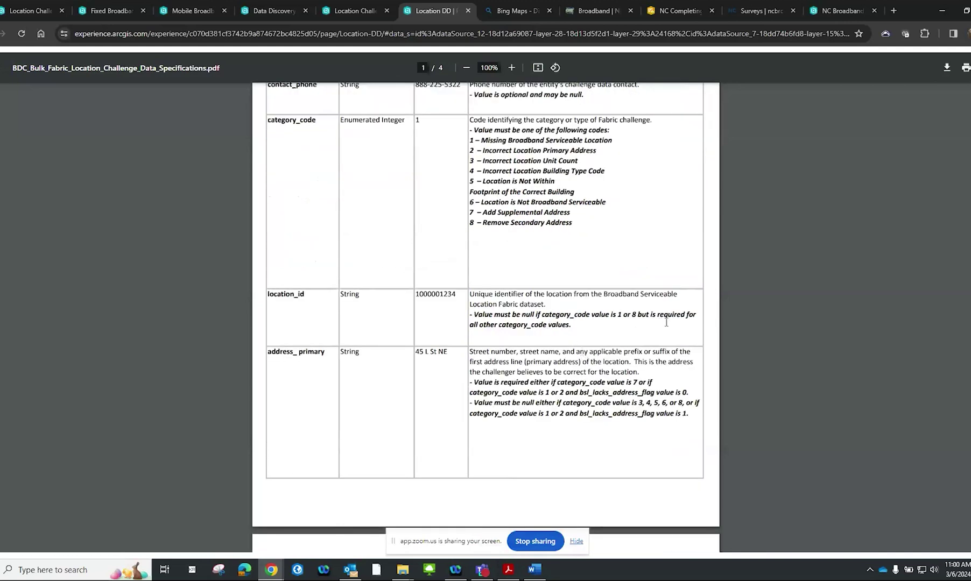
scroll(649, 324, "up", 3)
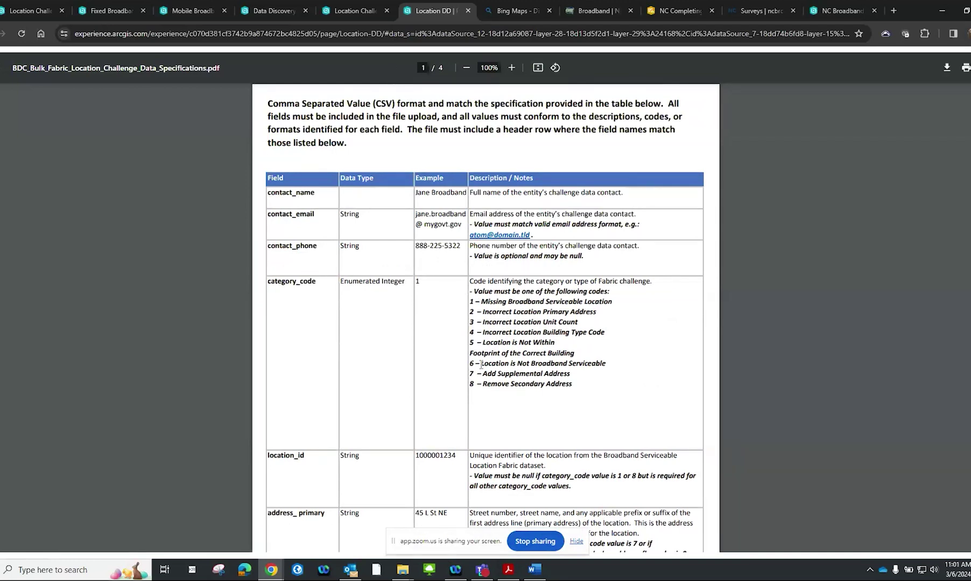
left_click(354, 12)
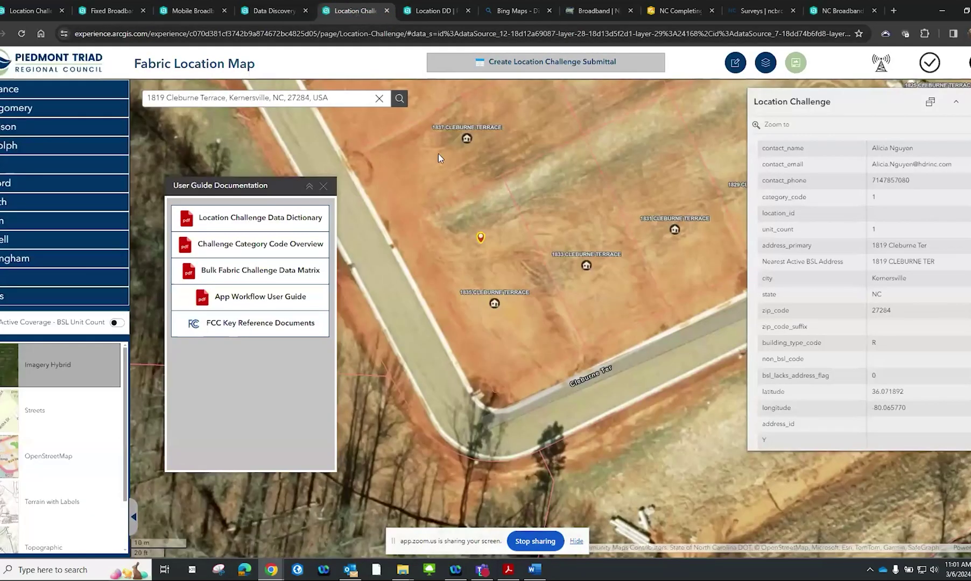
Reopen the Create Location Challenge editor to bring back the new point's attribute form
left_click(733, 64)
left_click(734, 63)
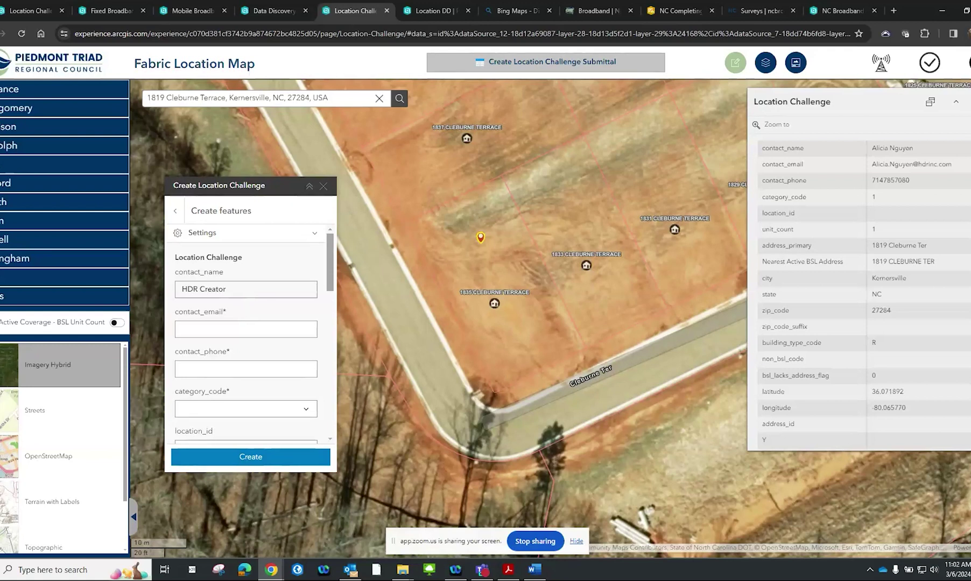
Copy the example contact e-mail and phone number from the Word document into the form
key("alt+Tab")
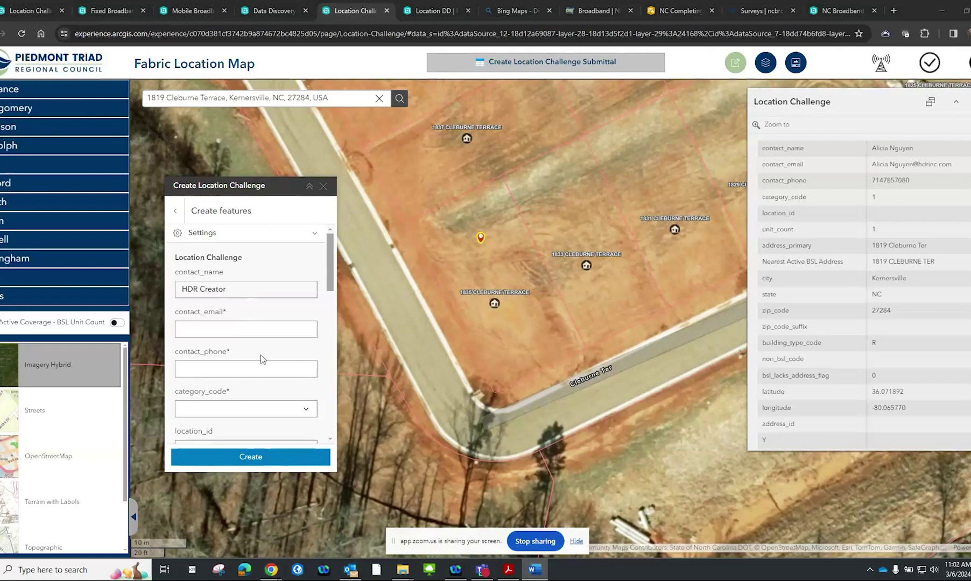
left_click(272, 329)
left_click_drag(275, 332, 57, 325)
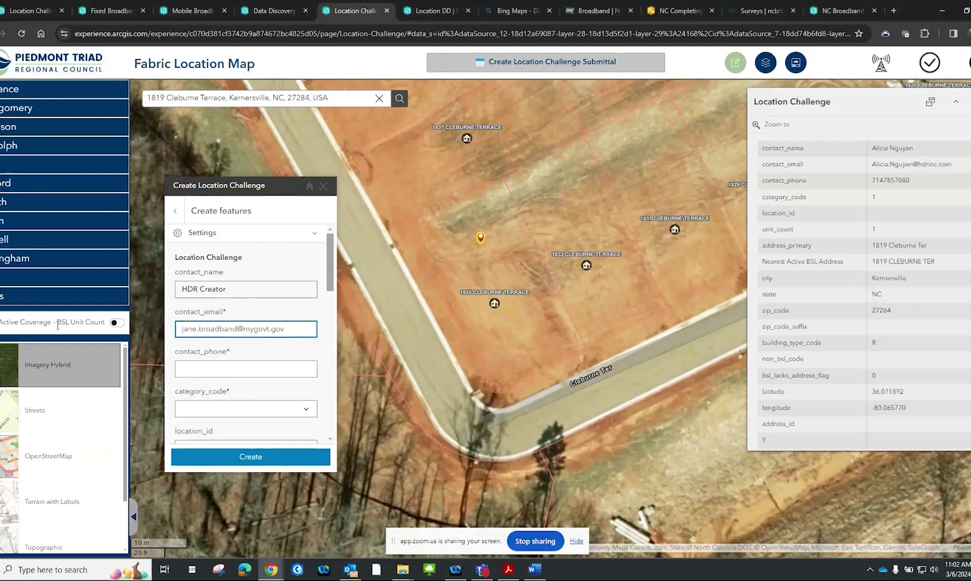
key("alt+Tab")
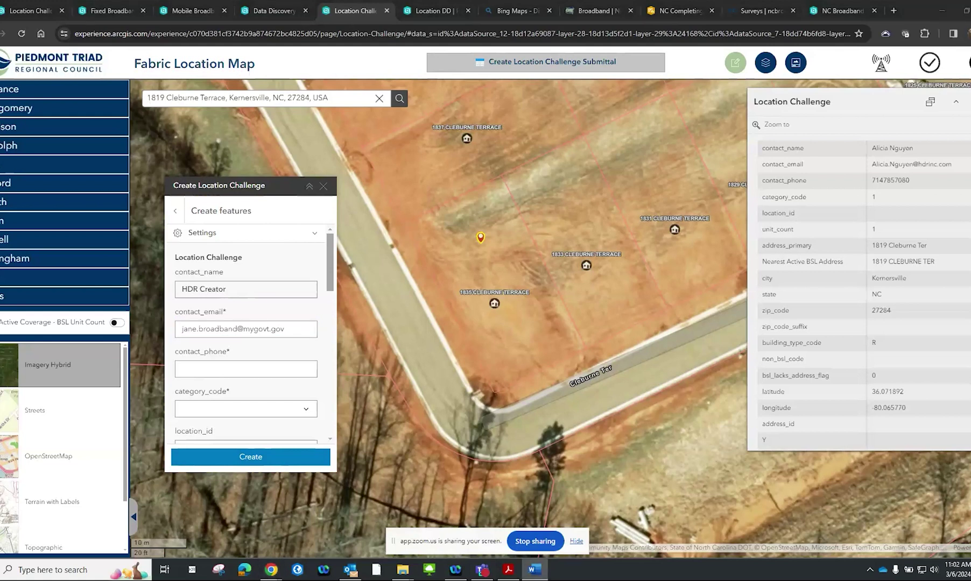
left_click(302, 375)
key("ctrl+v")
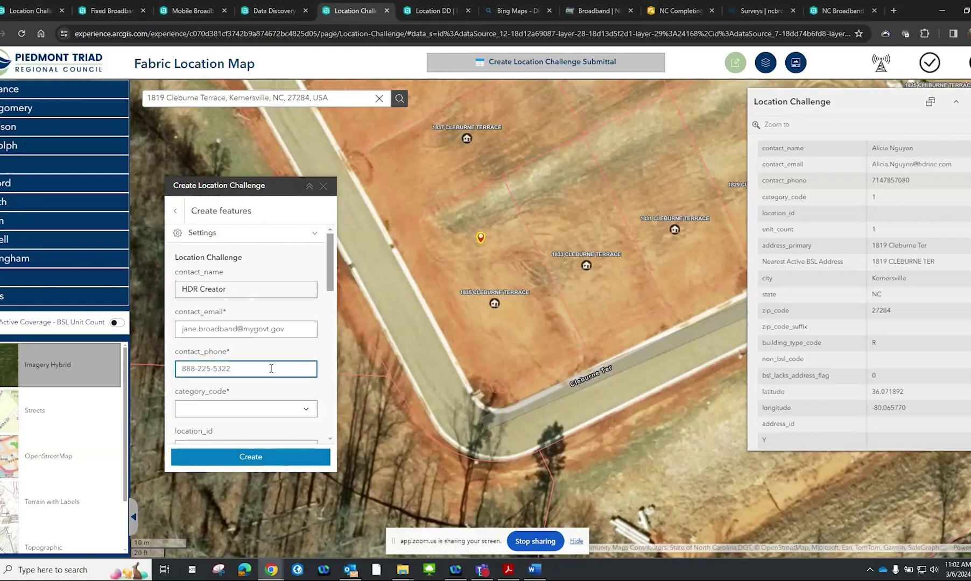
Set category_code to 1, checking the specifications PDF for the code values
scroll(306, 398, "down", 2)
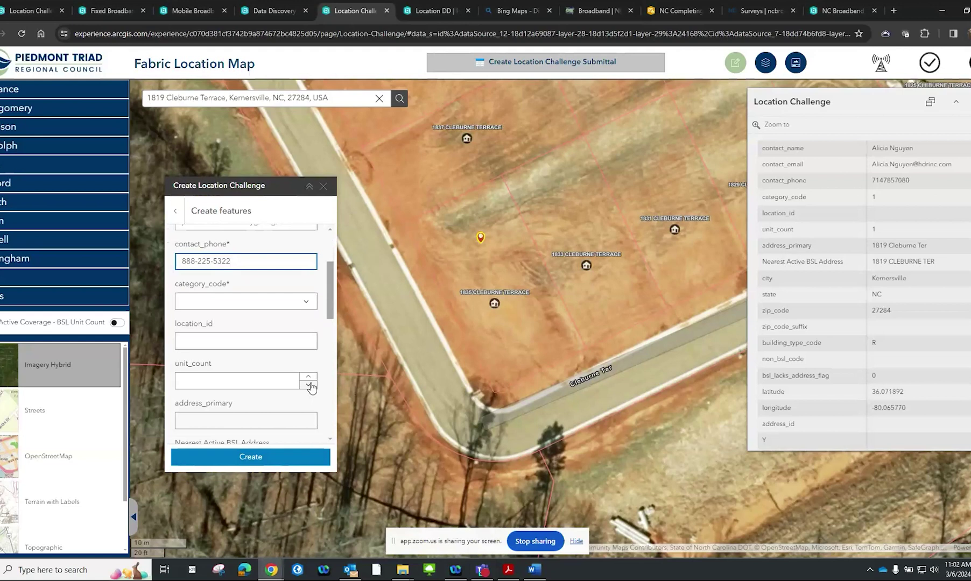
left_click(307, 301)
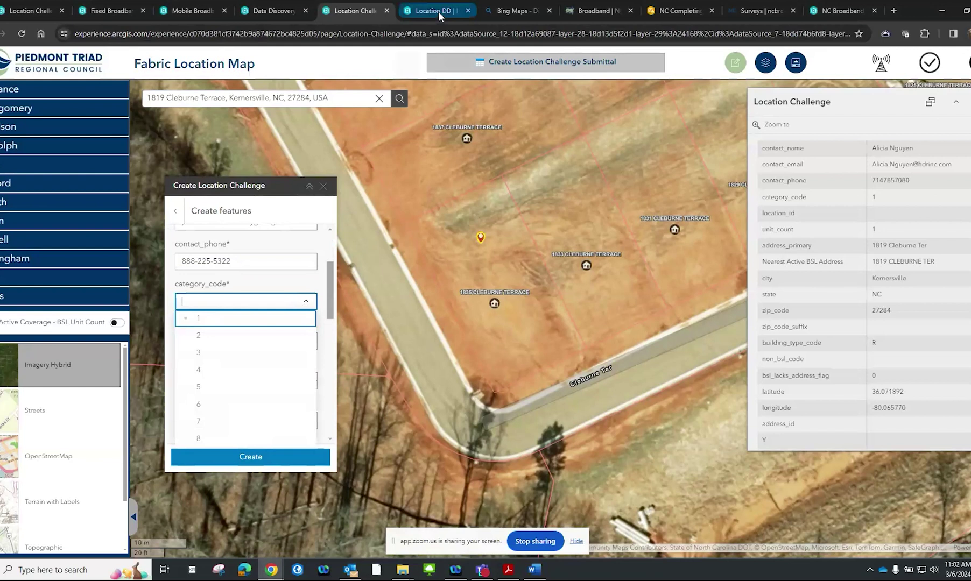
mouse_move(438, 12)
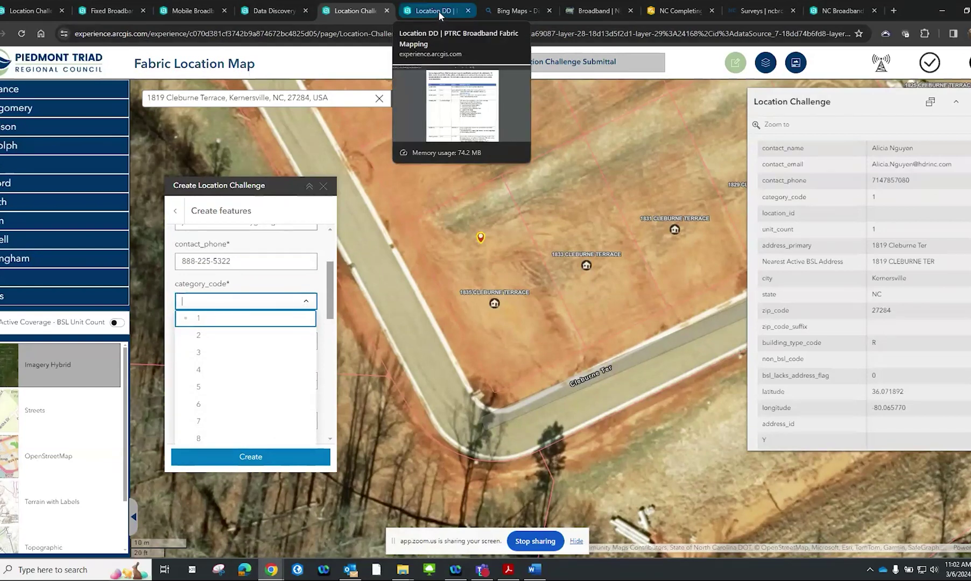
left_click(439, 11)
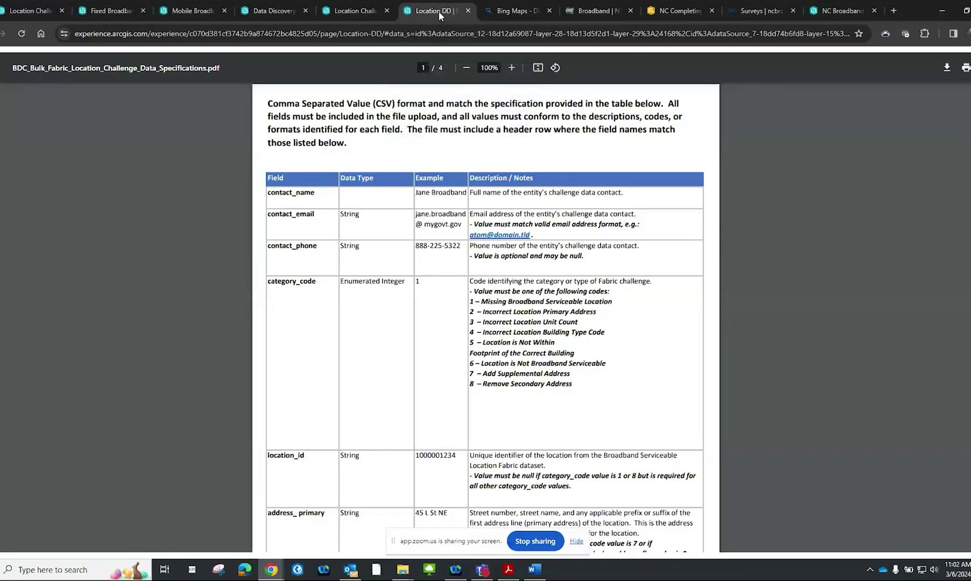
left_click(357, 4)
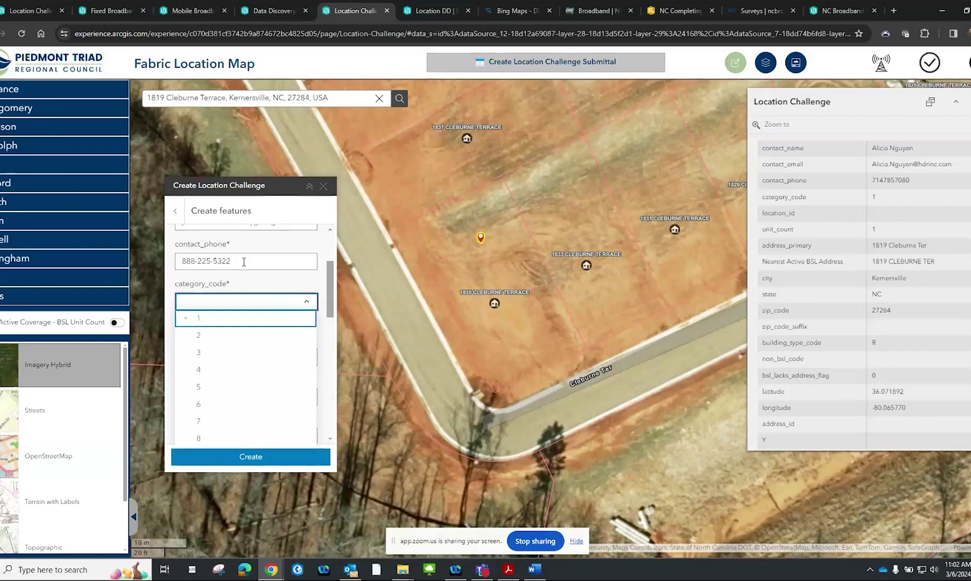
left_click(216, 317)
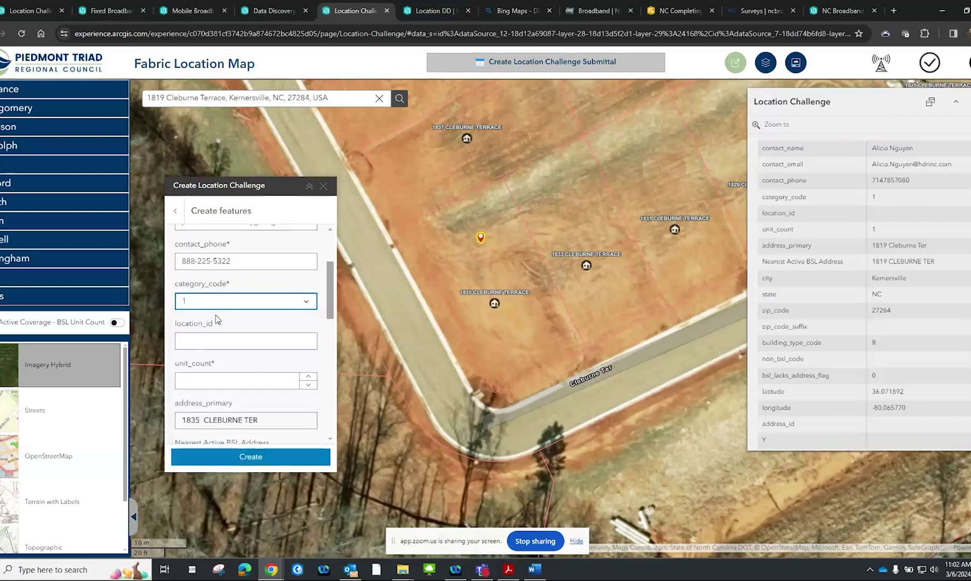
Review the rest of the challenge form, then switch to the specifications PDF
scroll(216, 320, "down", 1)
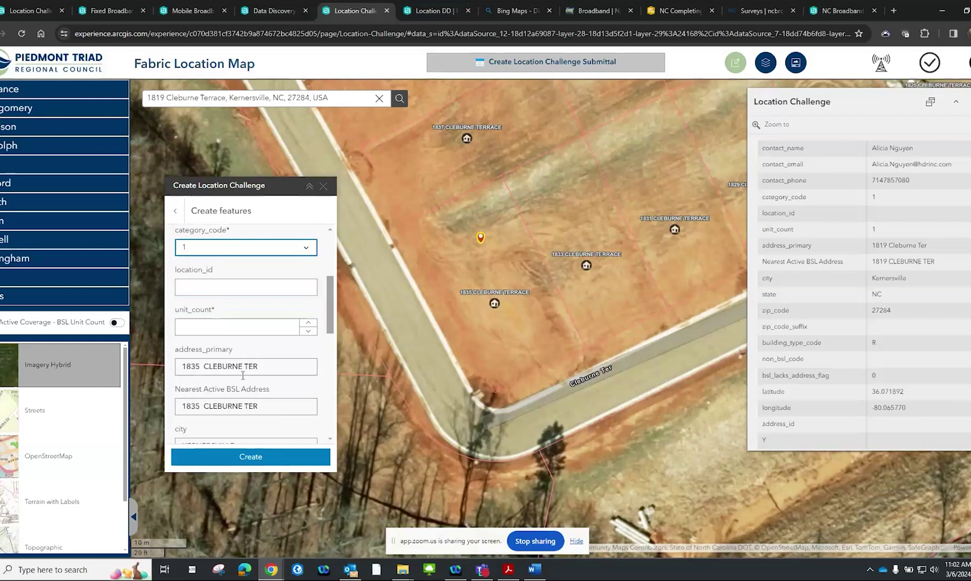
scroll(243, 375, "down", 2)
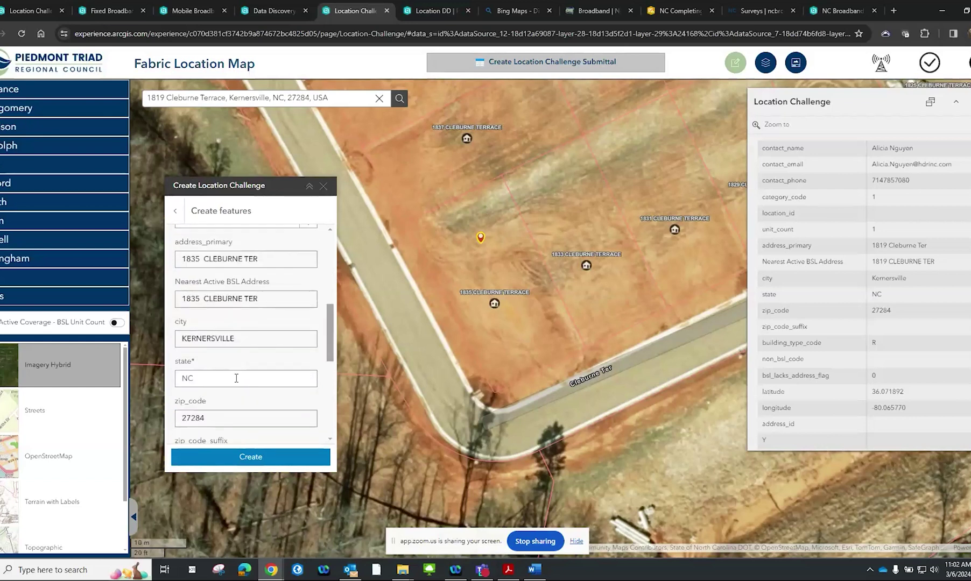
scroll(235, 377, "down", 1)
scroll(236, 378, "up", 2)
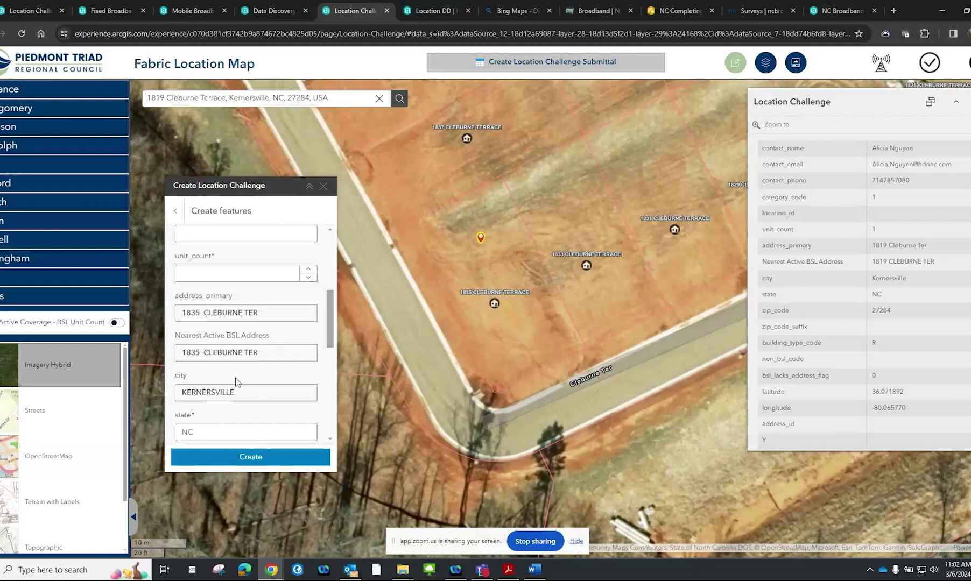
scroll(236, 380, "up", 1)
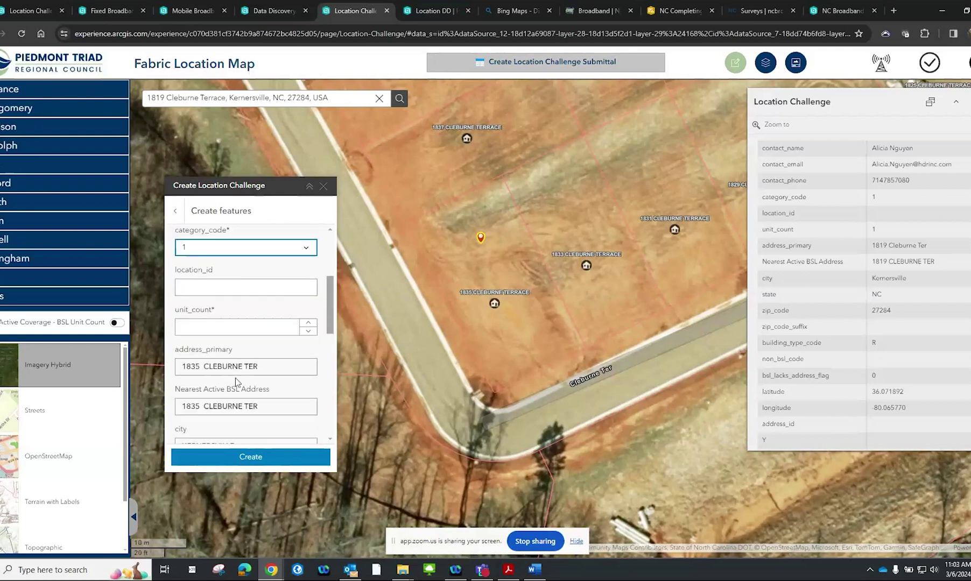
scroll(235, 380, "up", 1)
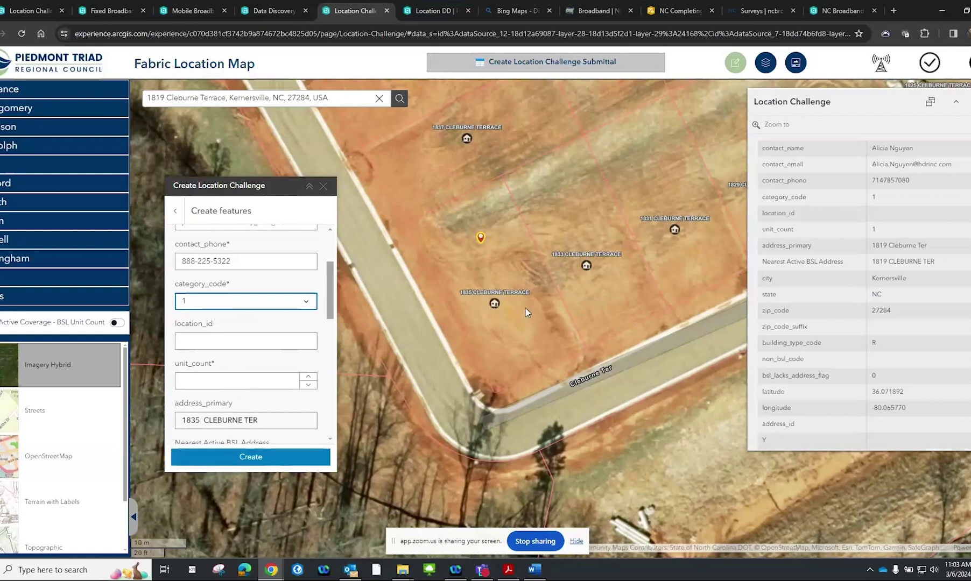
left_click(435, 10)
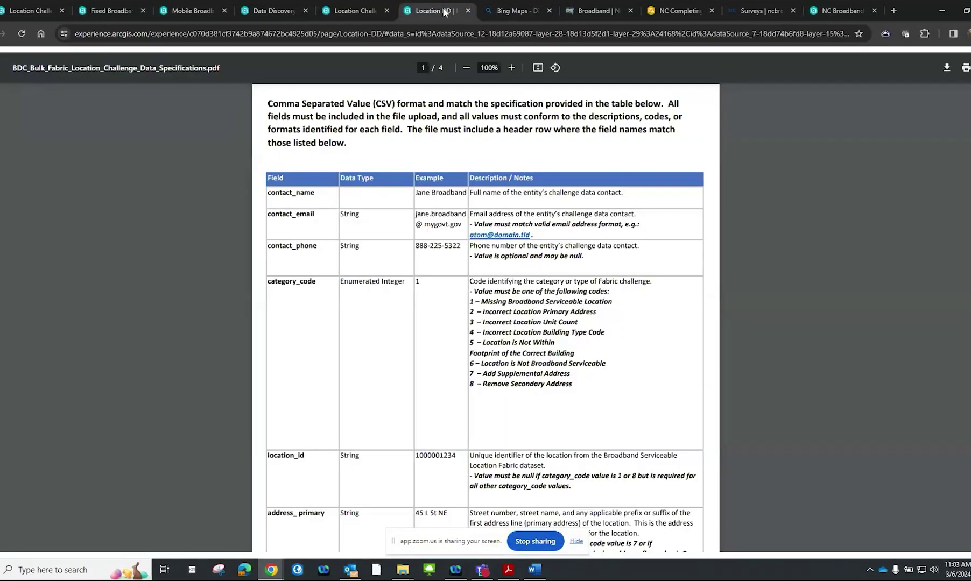
Read the location_id and address_primary rules in the spec PDF, then return to the form
scroll(555, 310, "down", 3)
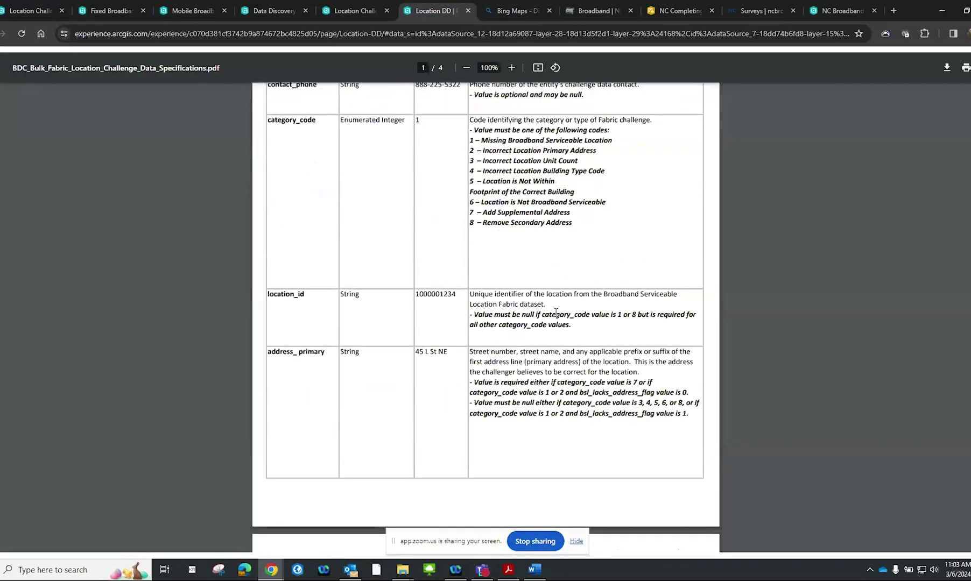
scroll(573, 318, "down", 1)
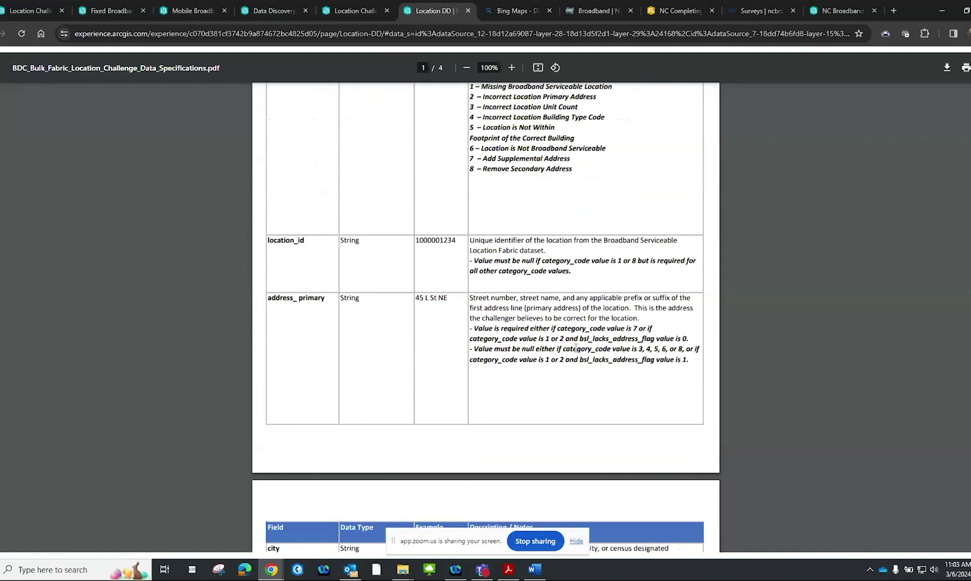
left_click(353, 10)
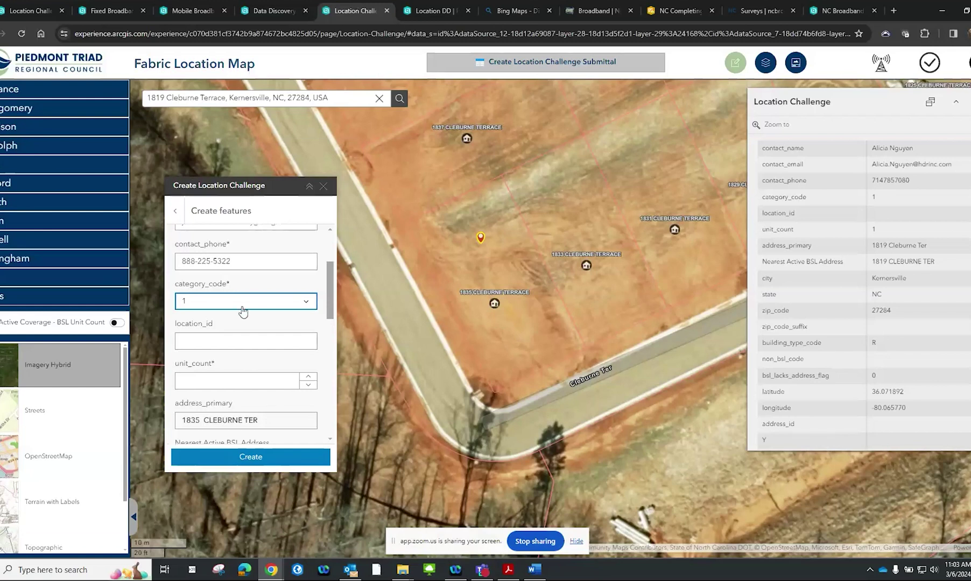
Check the specifications PDF again and return to the challenge form
scroll(243, 311, "down", 1)
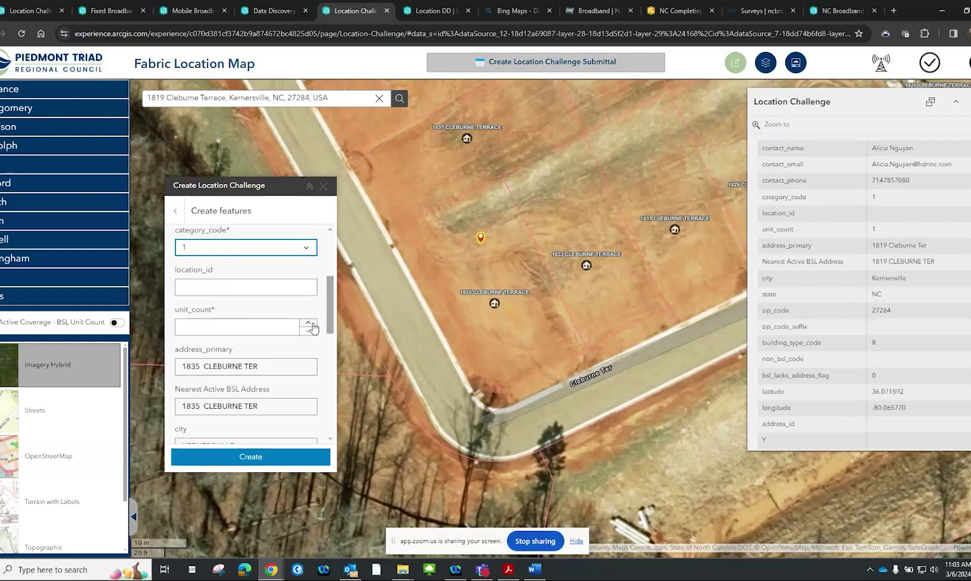
left_click(433, 11)
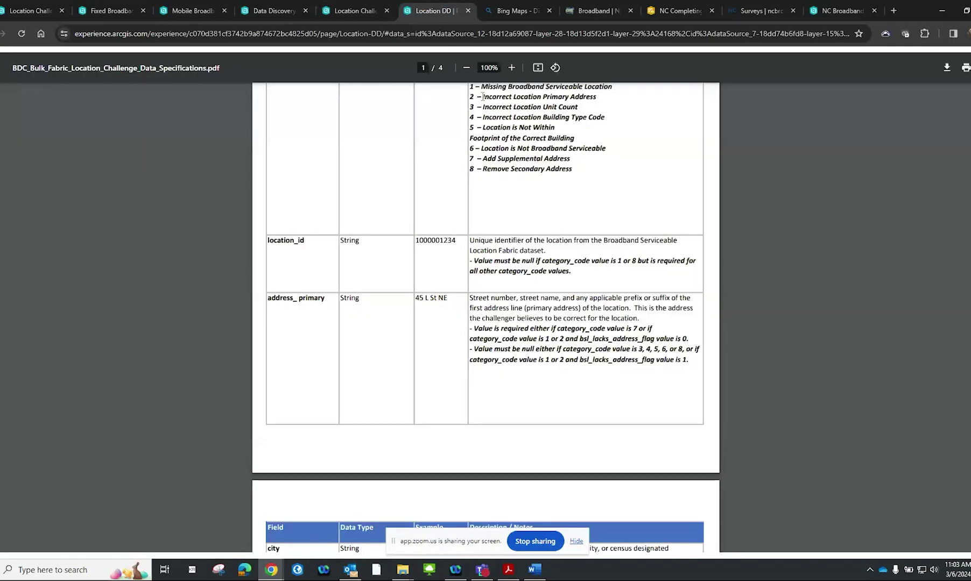
scroll(482, 97, "up", 1)
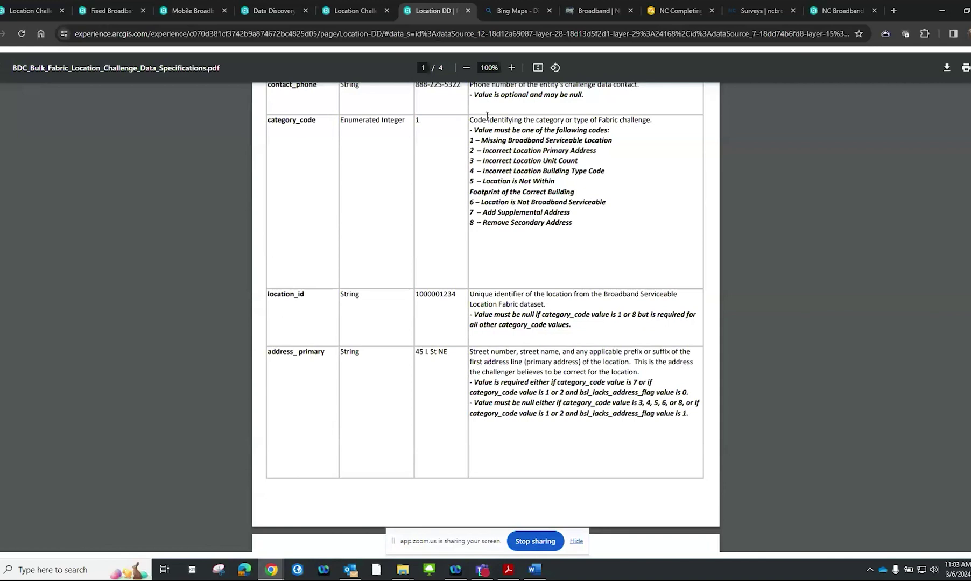
left_click(367, 11)
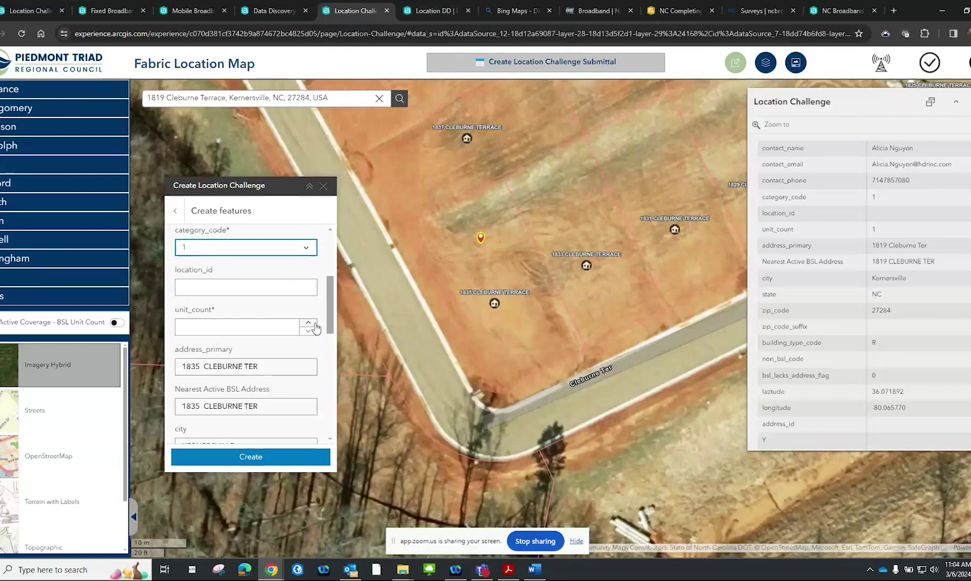
Set unit_count to 1 with the spinner arrows and zoom the map out
left_click(314, 330)
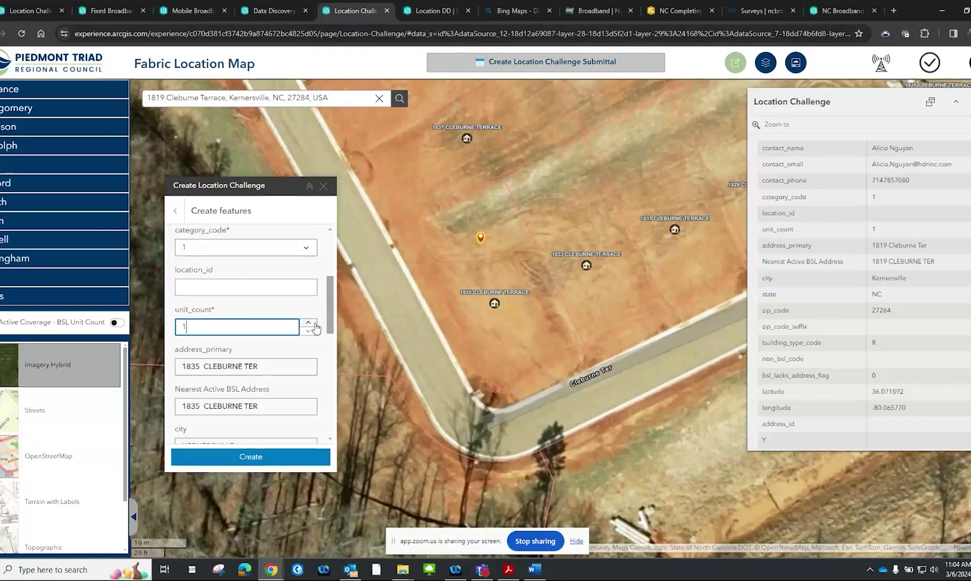
left_click(311, 323)
left_click(308, 332)
scroll(310, 311, "up", 1)
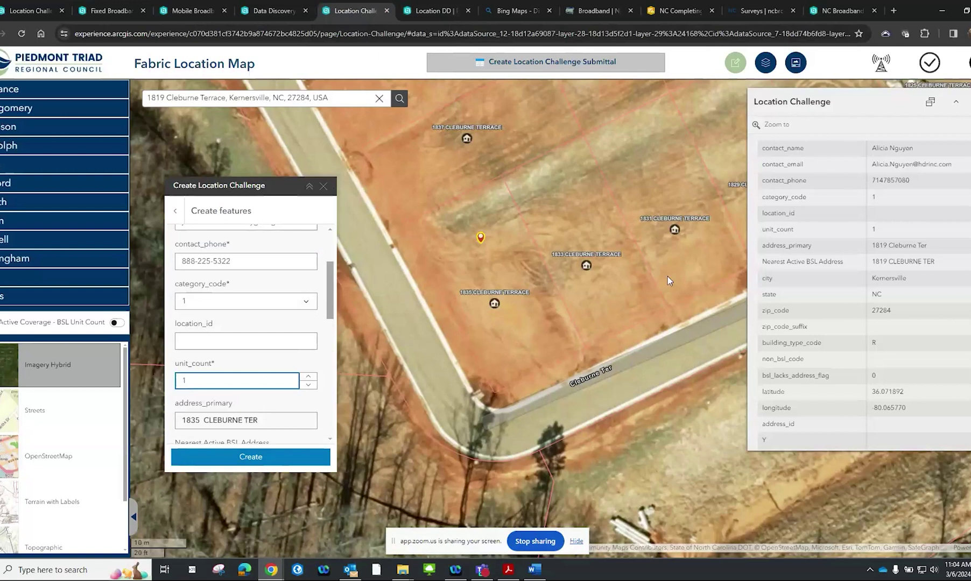
left_click(596, 232)
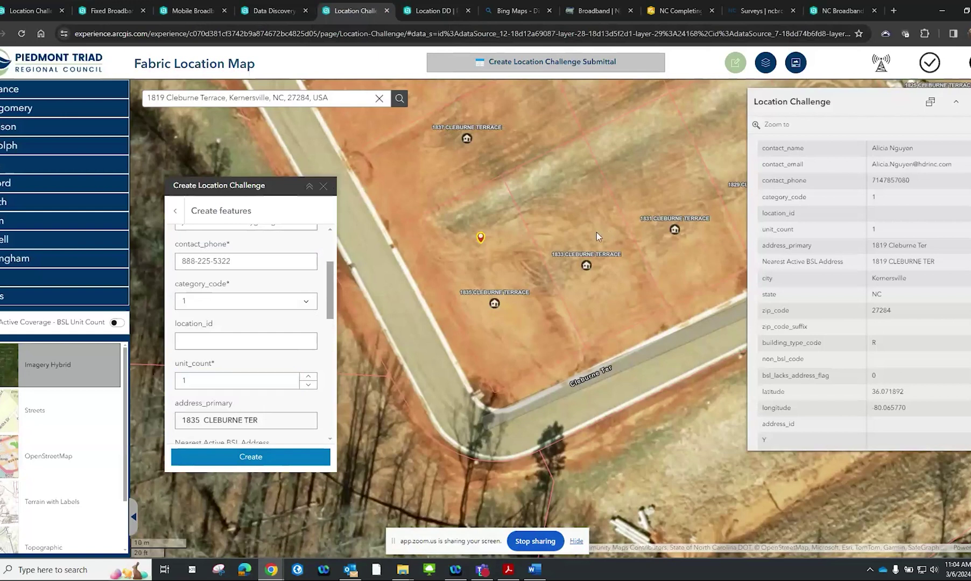
scroll(596, 232, "down", 2)
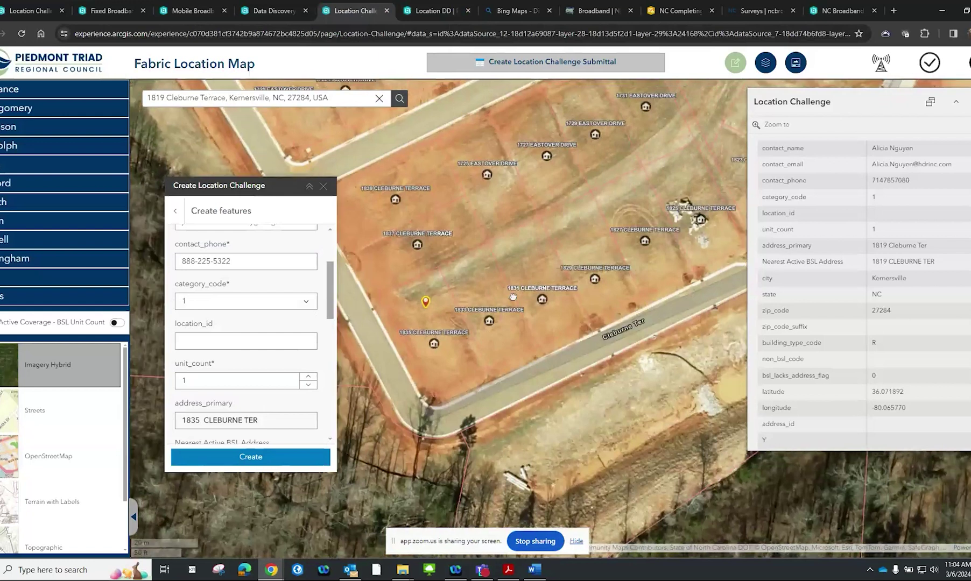
scroll(512, 296, "down", 1)
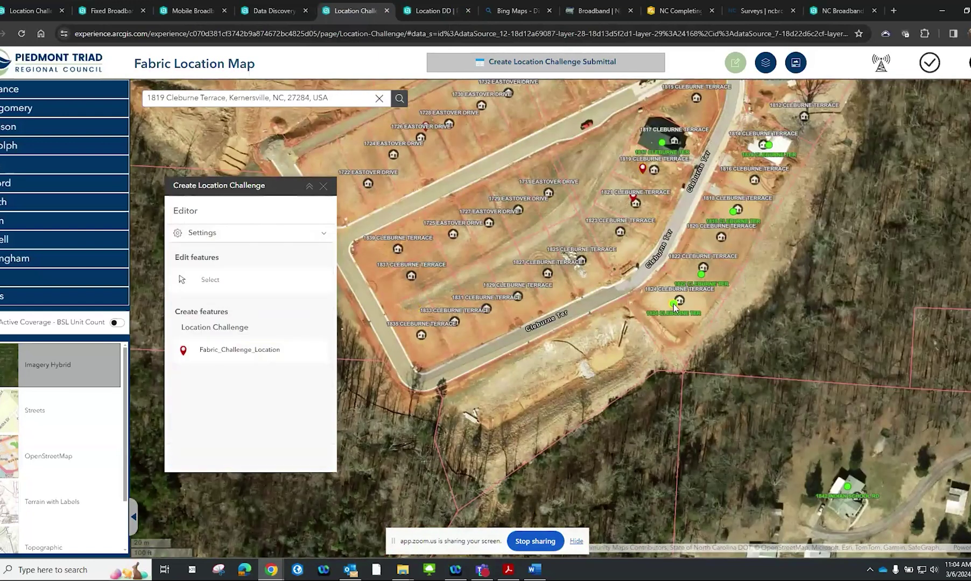
left_click(673, 304)
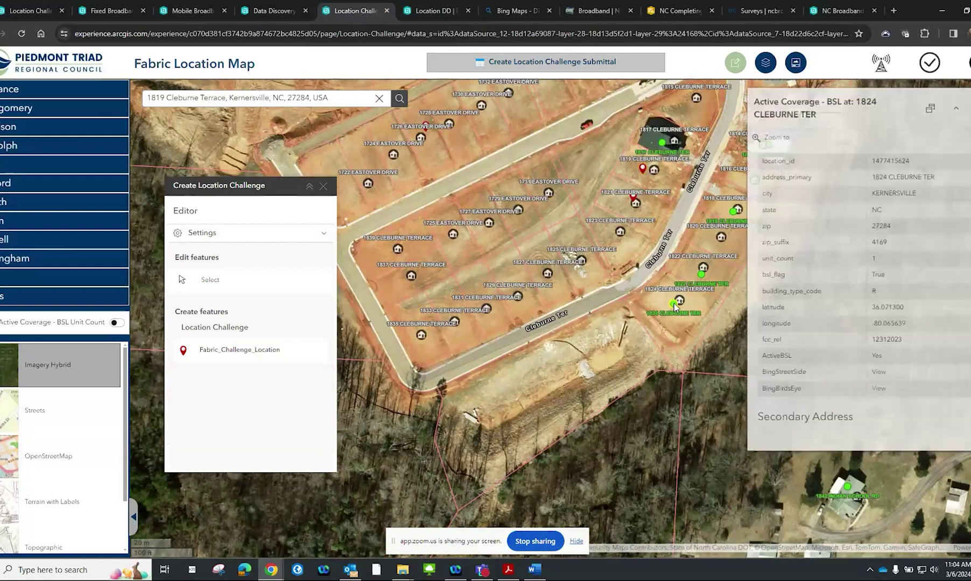
left_click_drag(908, 161, 870, 162)
right_click(888, 161)
left_click(855, 179)
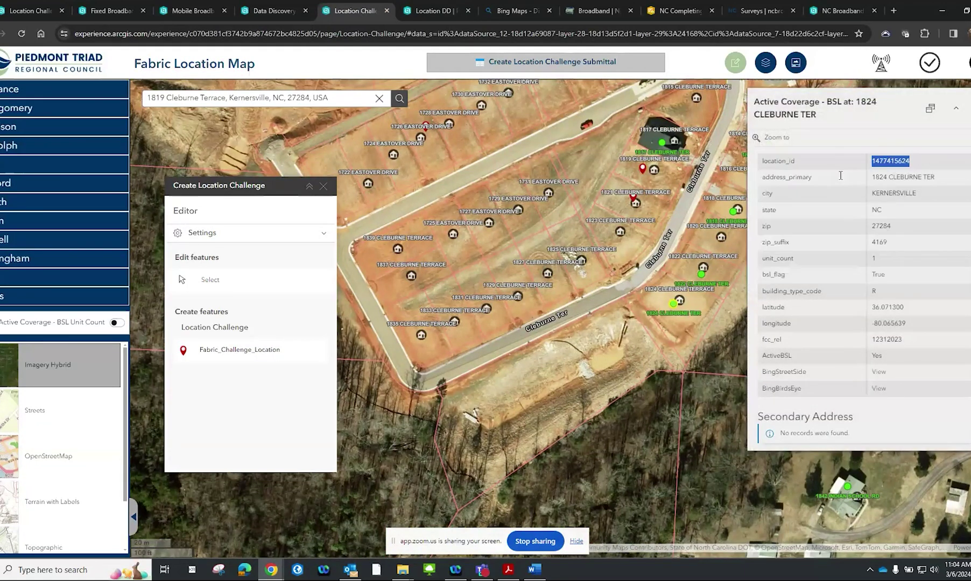
left_click(736, 65)
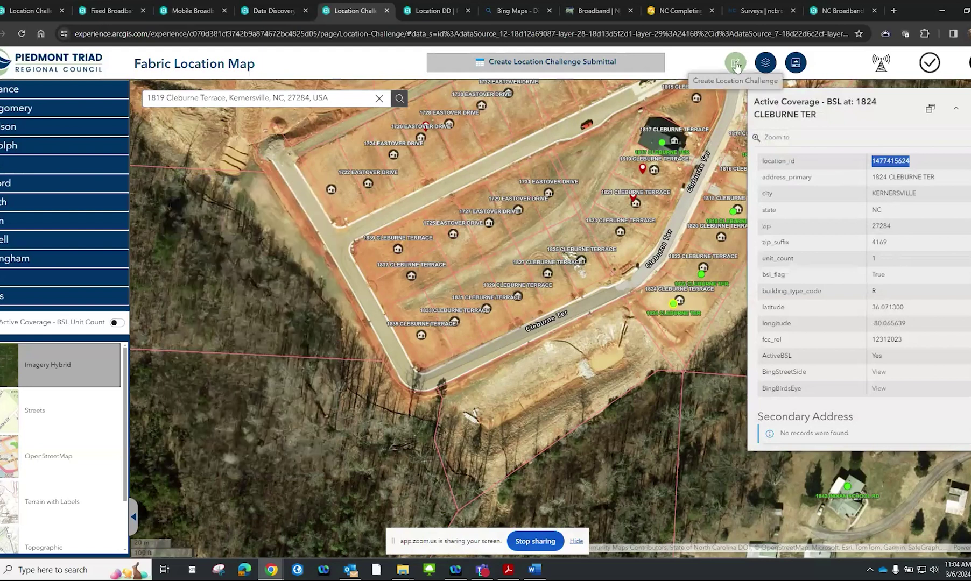
left_click(736, 65)
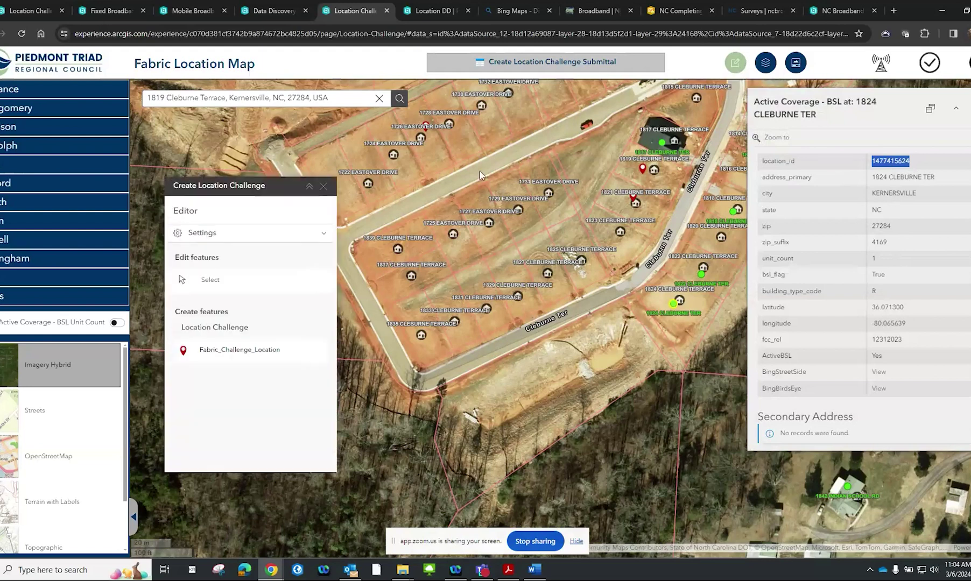
left_click(278, 347)
left_click(412, 311)
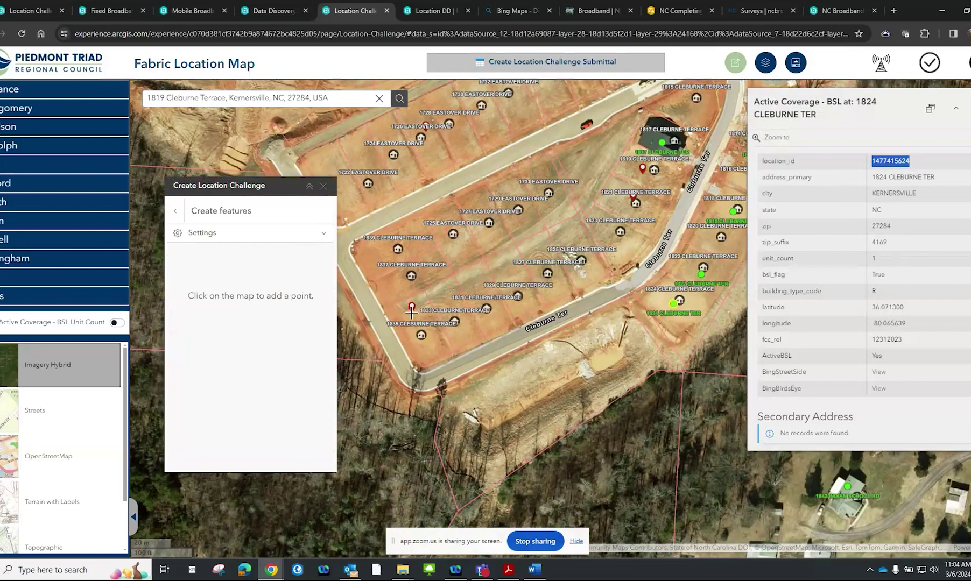
scroll(259, 357, "down", 2)
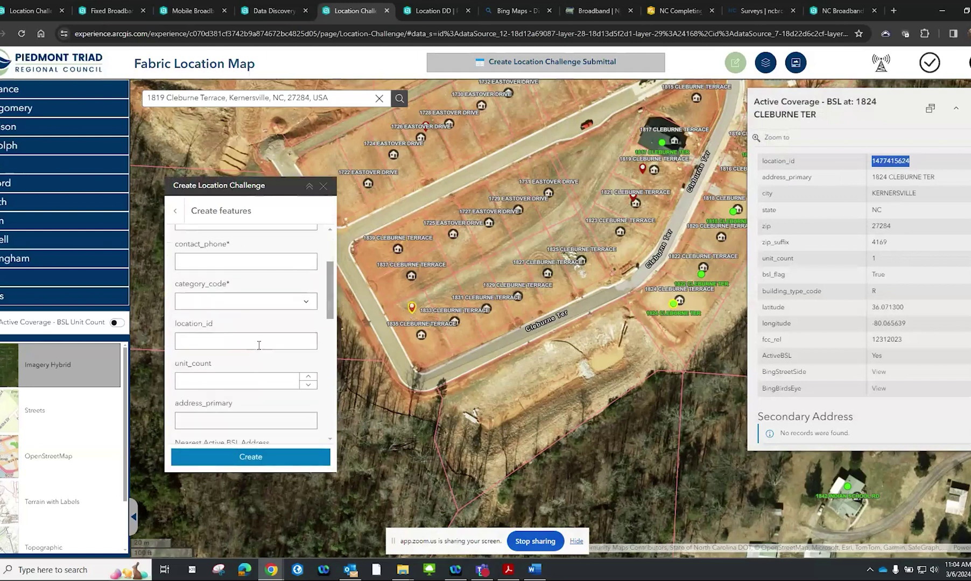
left_click(258, 345)
right_click(259, 344)
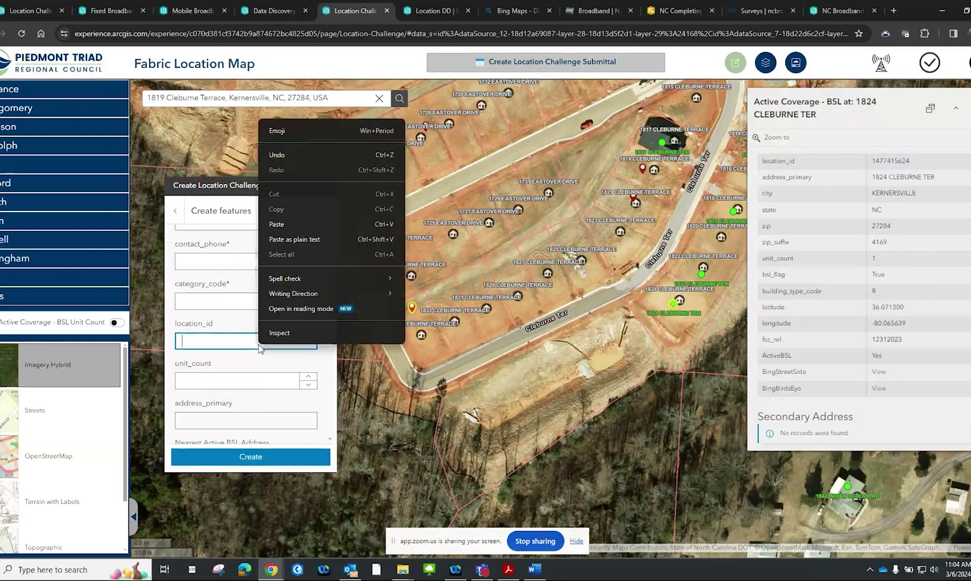
left_click(296, 222)
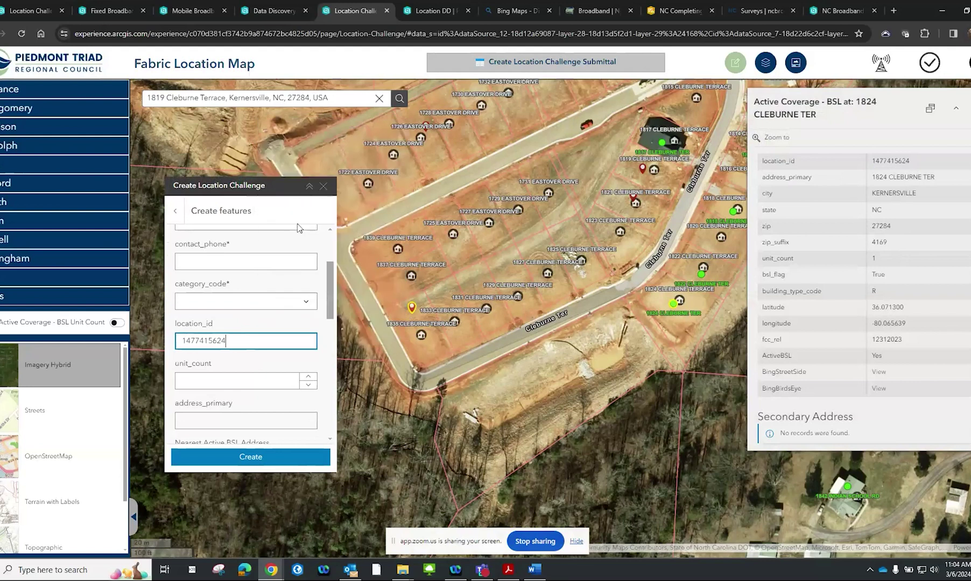
left_click(440, 13)
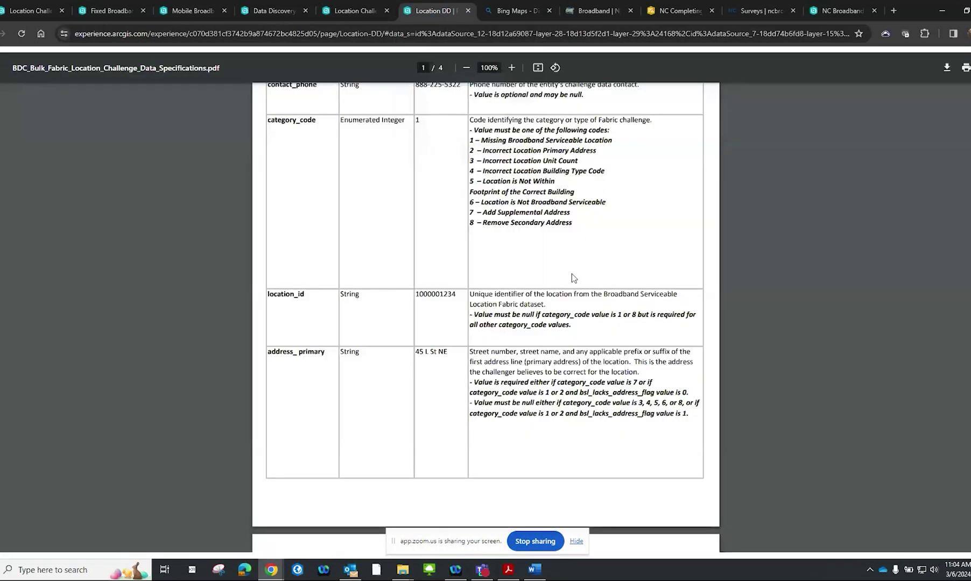
Review the spec's Incorrect Location Primary Address code and its rule that location_id must be null
scroll(574, 232, "up", 1)
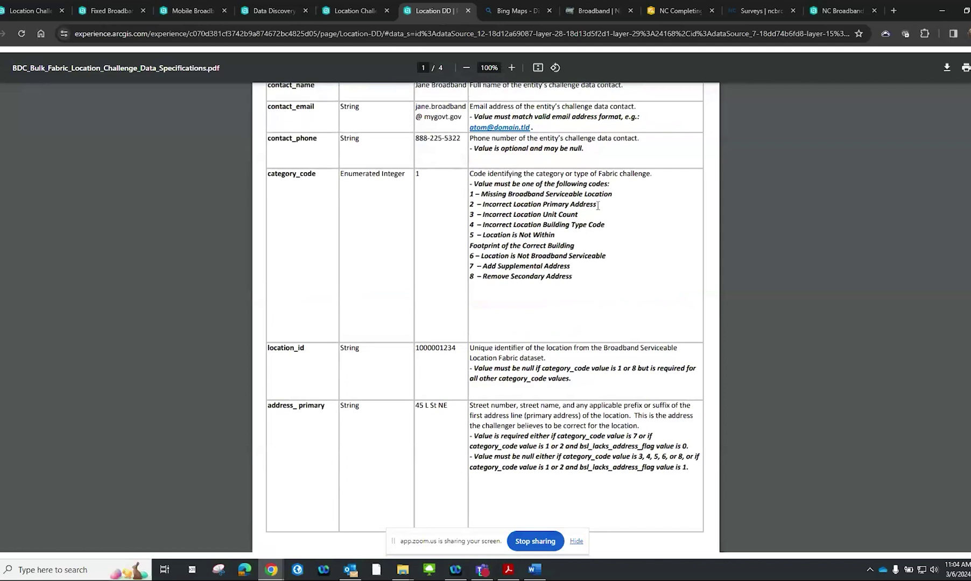
left_click_drag(599, 205, 495, 206)
left_click(561, 213)
scroll(558, 219, "down", 1)
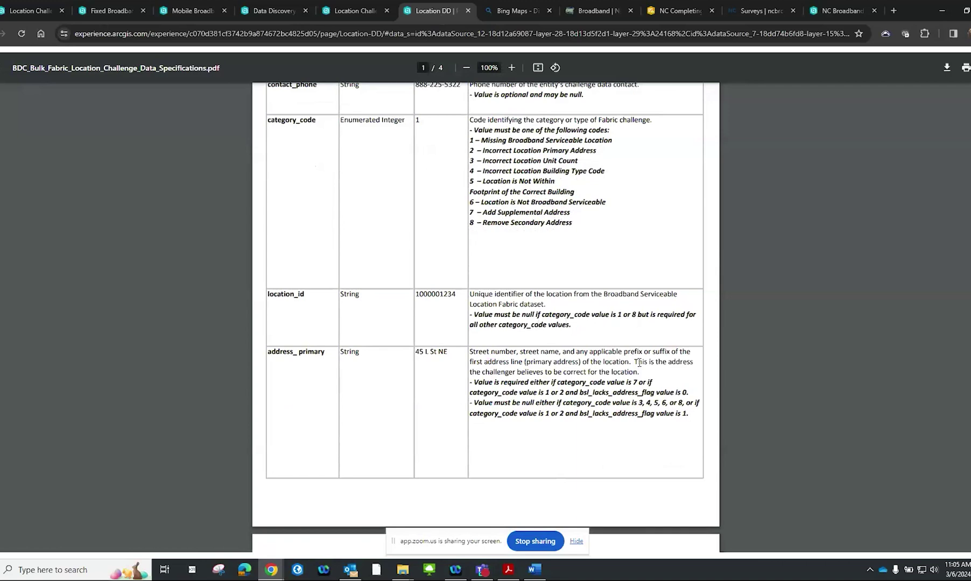
left_click_drag(592, 314, 475, 313)
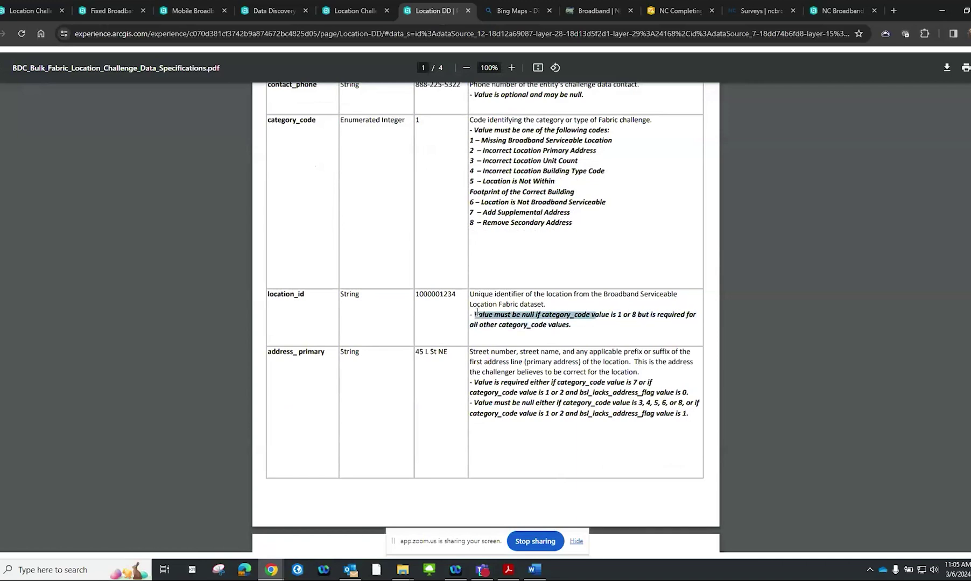
left_click(532, 316)
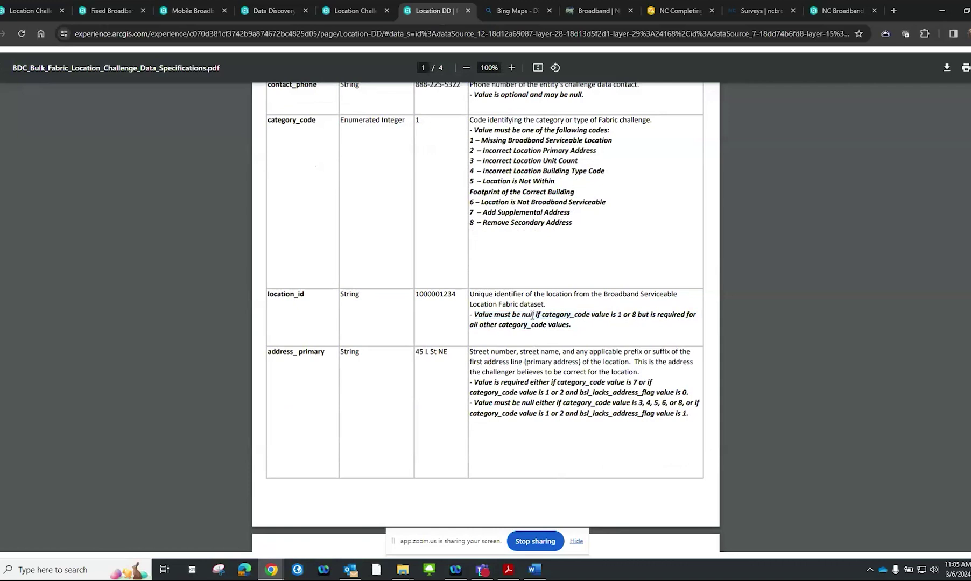
left_click(369, 12)
scroll(280, 343, "up", 2)
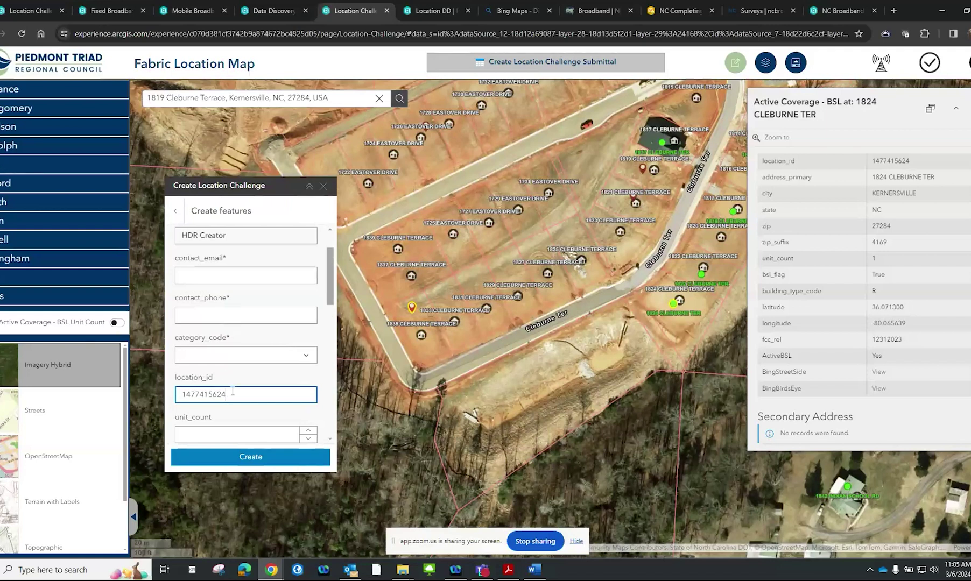
Clear location_id and fill in the contact e-mail and phone number
key("ctrl+a")
key("BackSpace")
key("alt+Tab")
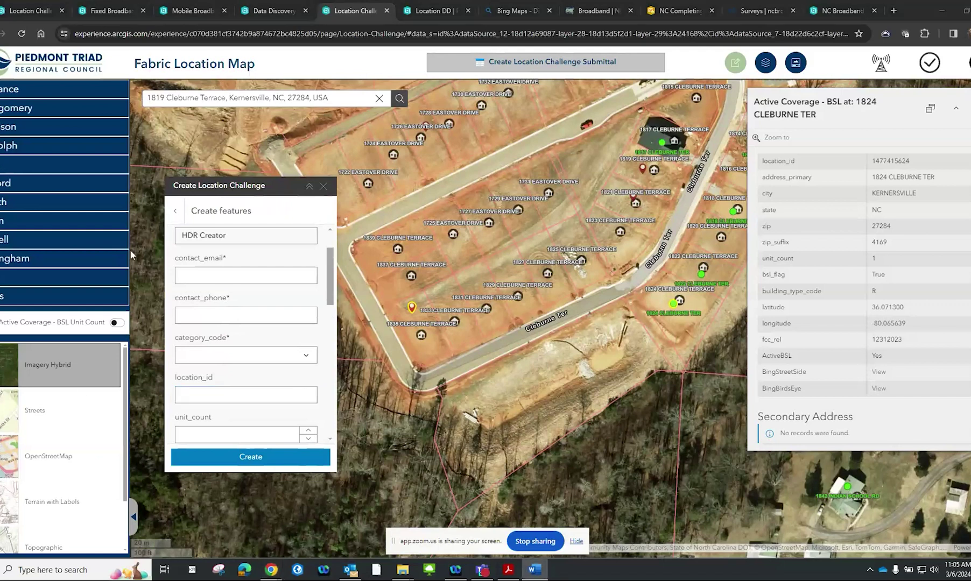
left_click(223, 274)
key("ctrl+v")
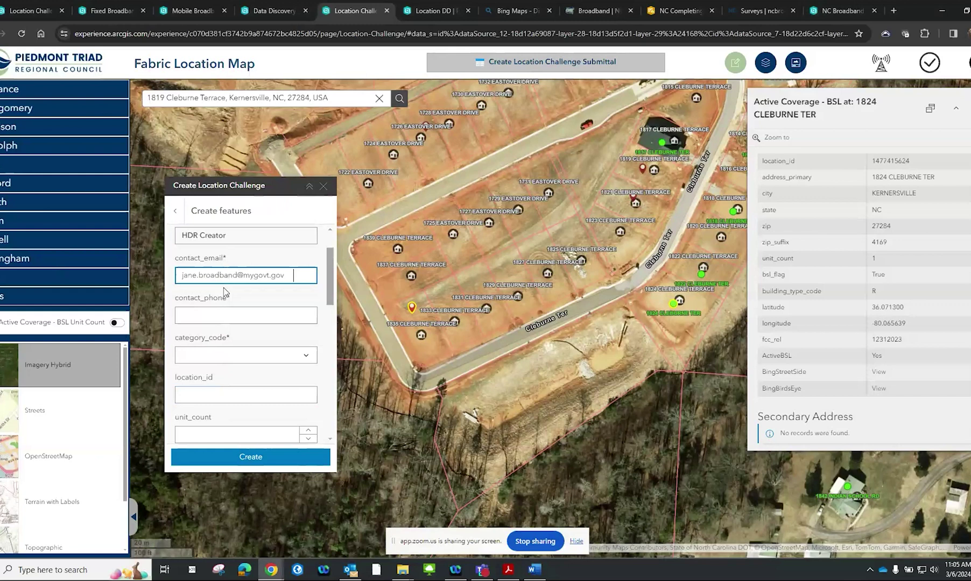
left_click(208, 318)
key("alt+Tab")
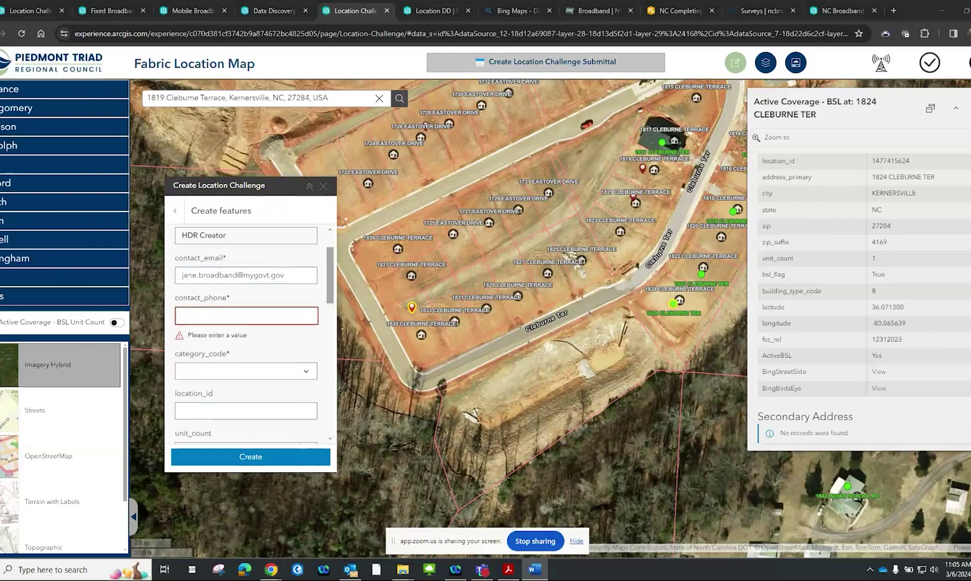
key("alt+Tab")
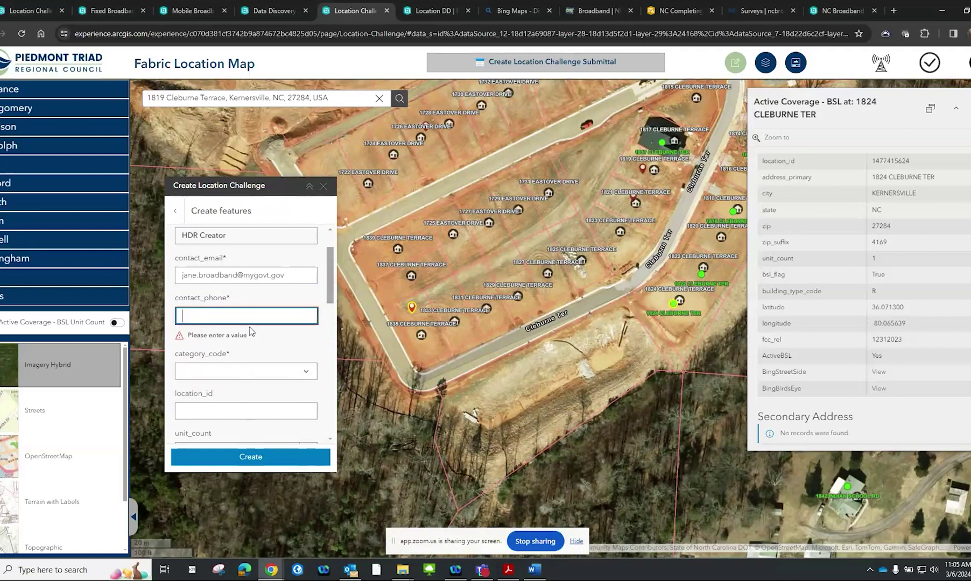
key("ctrl+v")
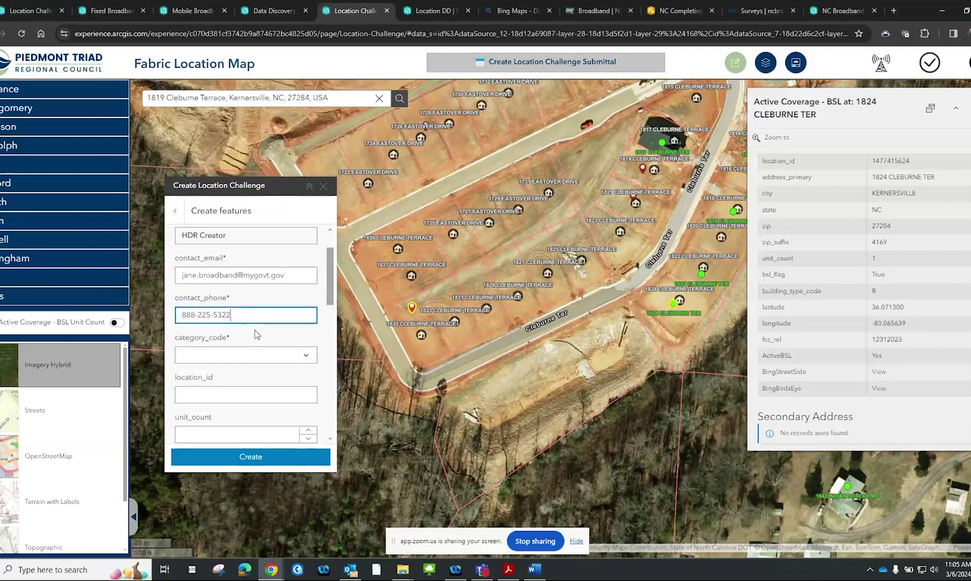
Set category_code to 1 and unit_count to 1
left_click(308, 358)
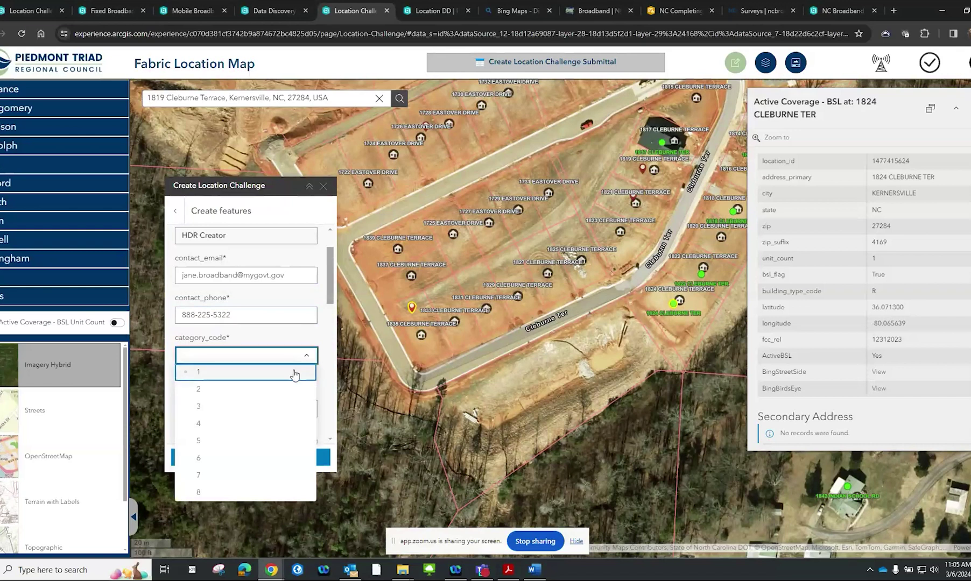
left_click(294, 372)
scroll(295, 374, "down", 2)
left_click(308, 322)
scroll(301, 328, "down", 3)
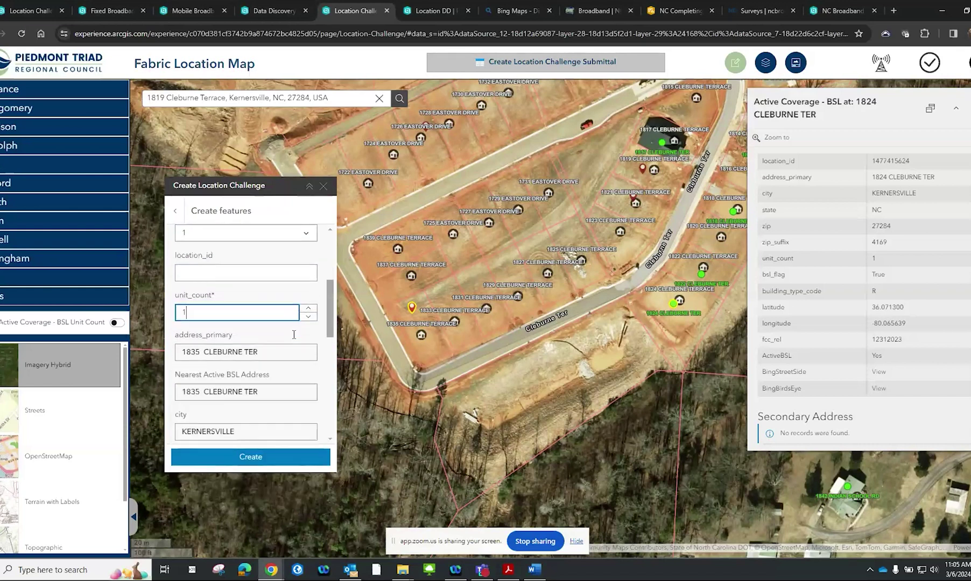
scroll(296, 337, "down", 1)
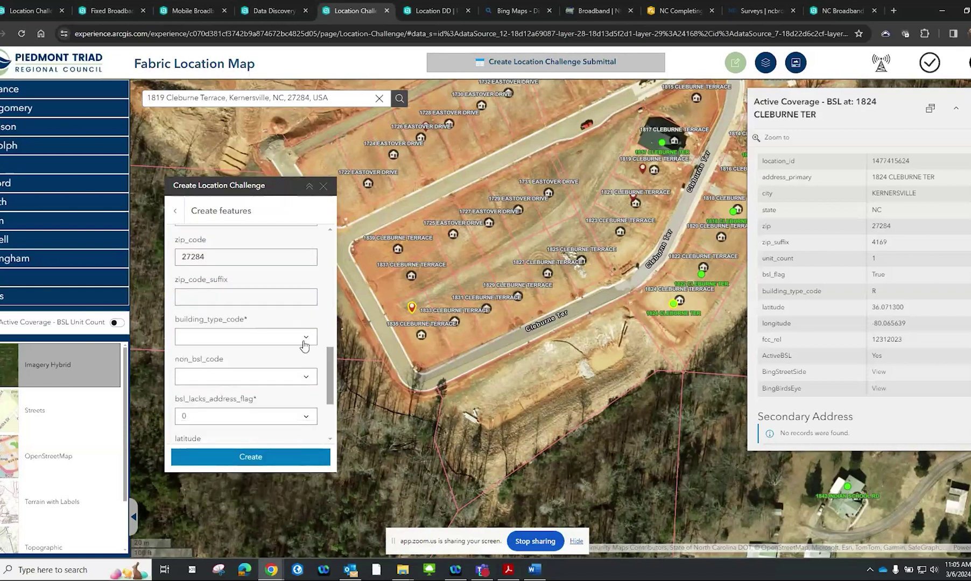
left_click(306, 337)
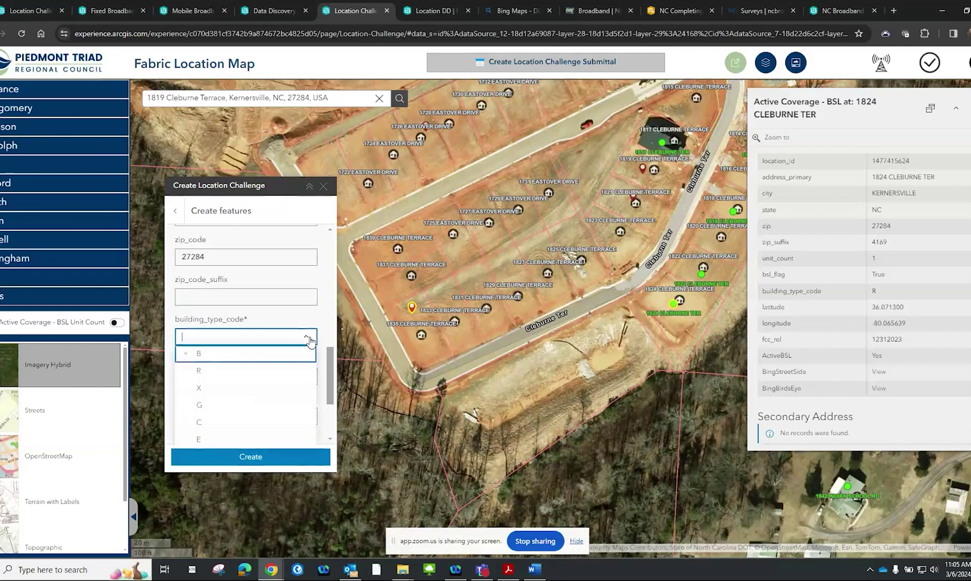
left_click(293, 370)
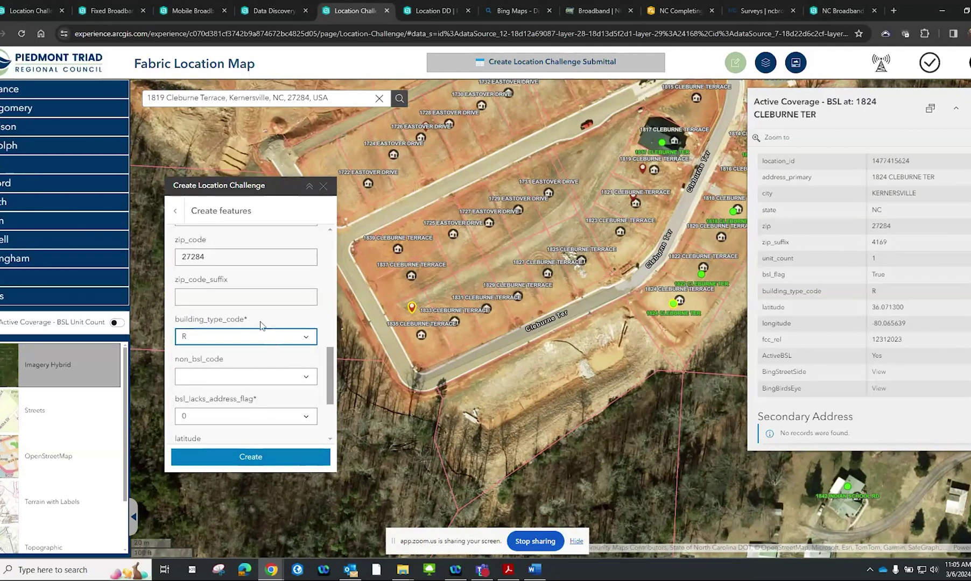
scroll(290, 349, "down", 1)
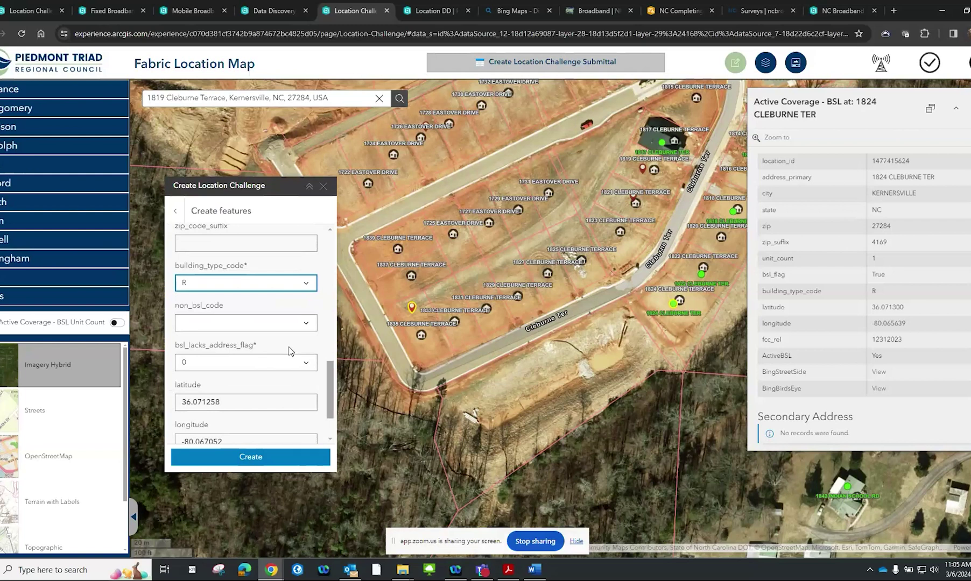
scroll(290, 350, "down", 1)
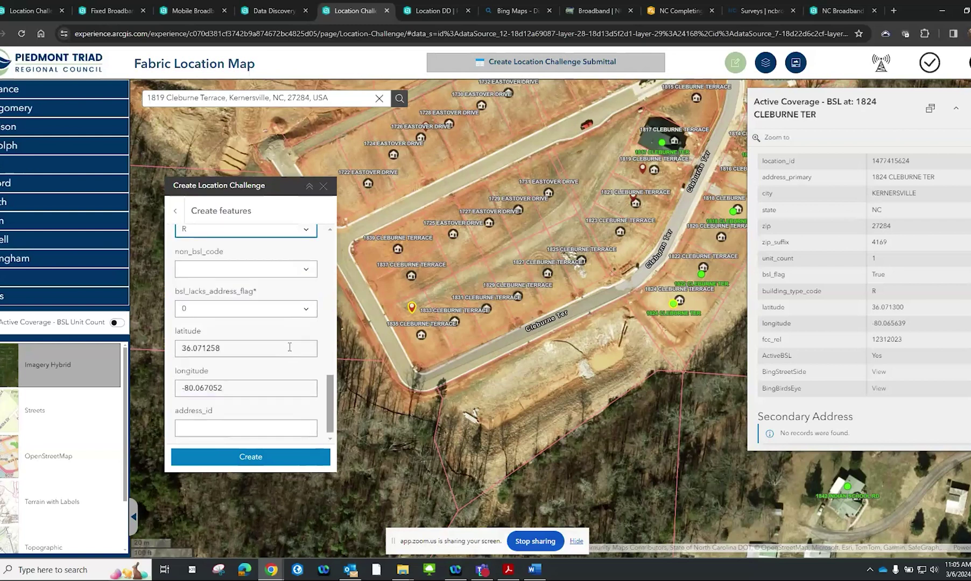
scroll(290, 347, "down", 1)
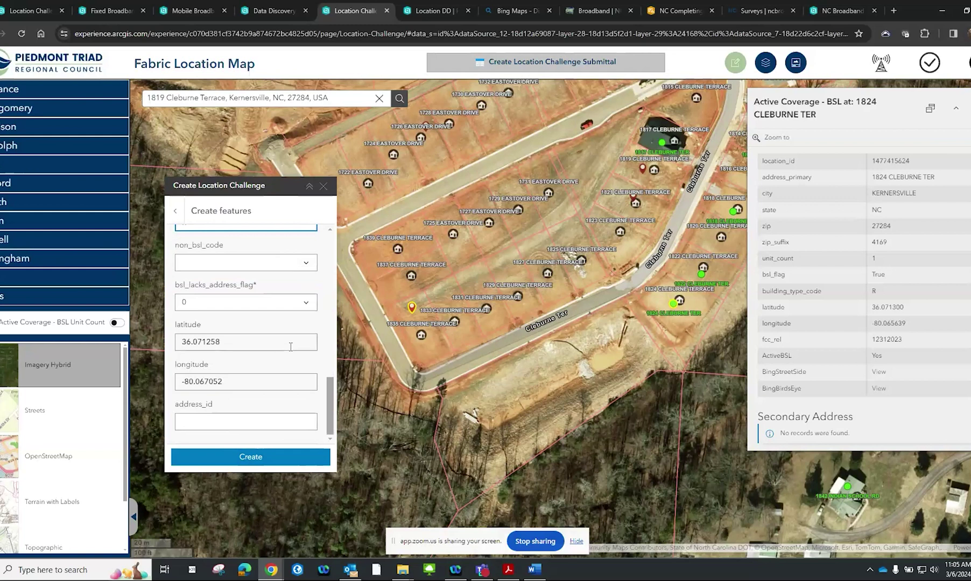
scroll(291, 347, "up", 3)
scroll(290, 347, "up", 2)
scroll(290, 347, "down", 3)
left_click(273, 457)
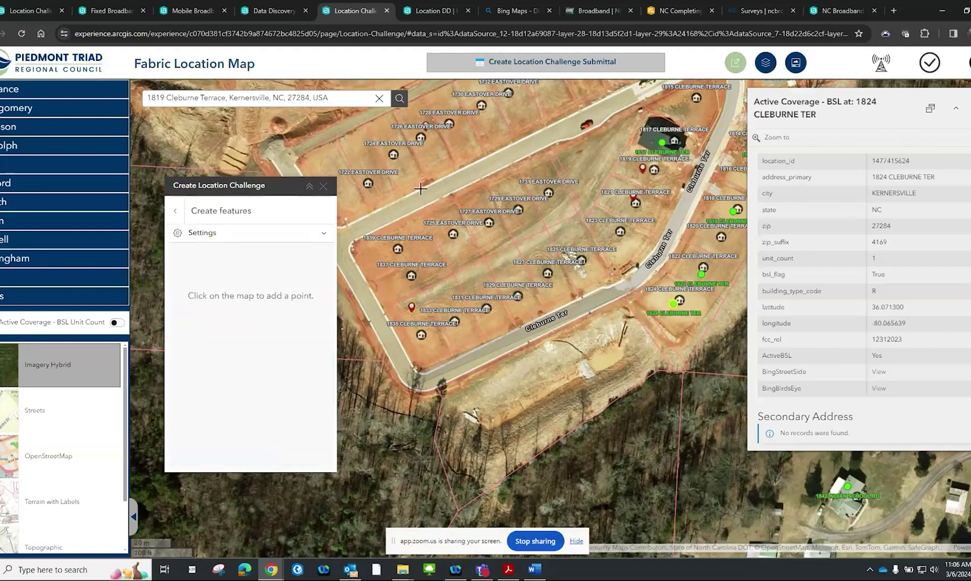
left_click(353, 259)
scroll(403, 315, "up", 1)
left_click_drag(403, 315, 483, 191)
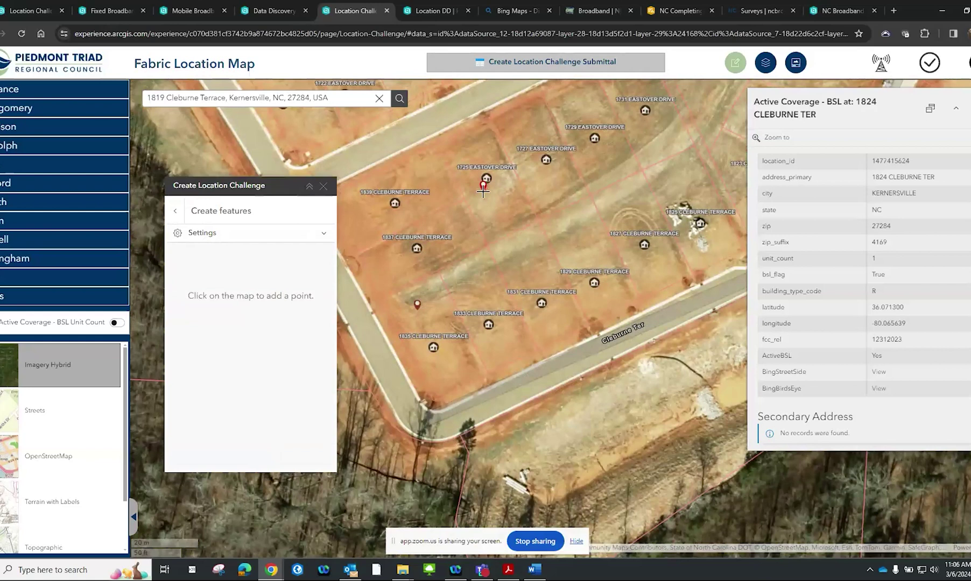
mouse_move(483, 191)
left_mouse_down()
mouse_move(469, 216)
mouse_move(474, 293)
left_mouse_up()
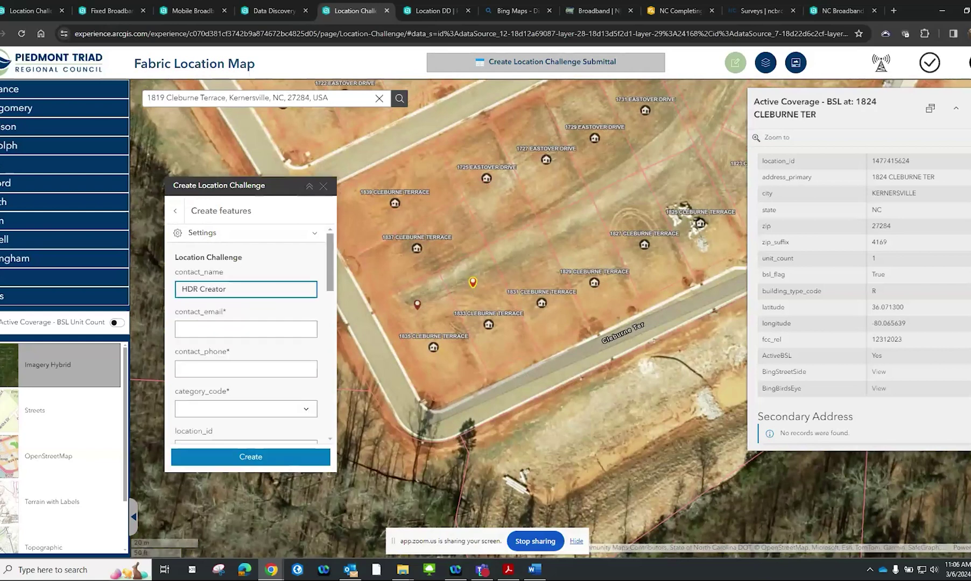
key("alt+Tab")
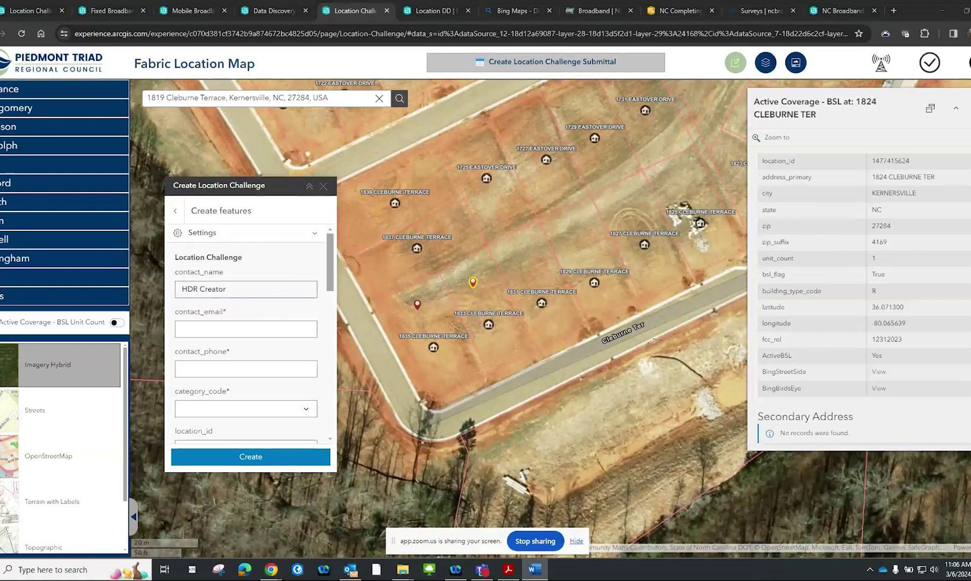
left_click(201, 329)
key("ctrl+v")
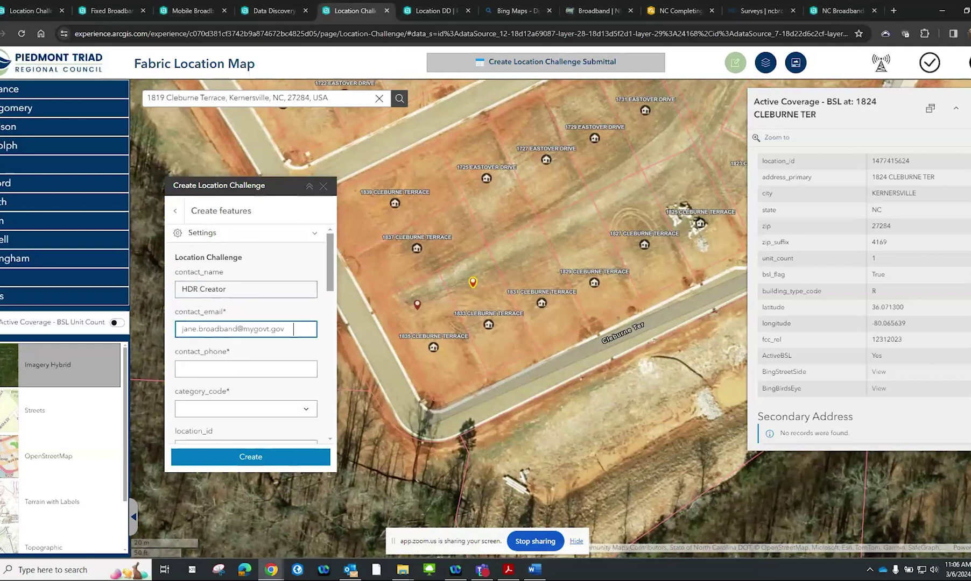
key("alt+Tab")
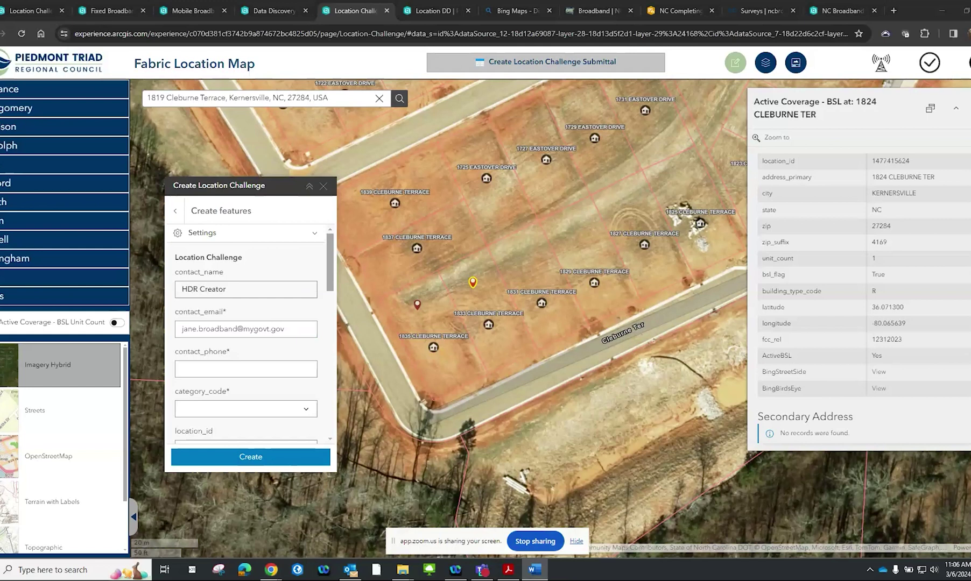
left_click(201, 368)
key("ctrl+v")
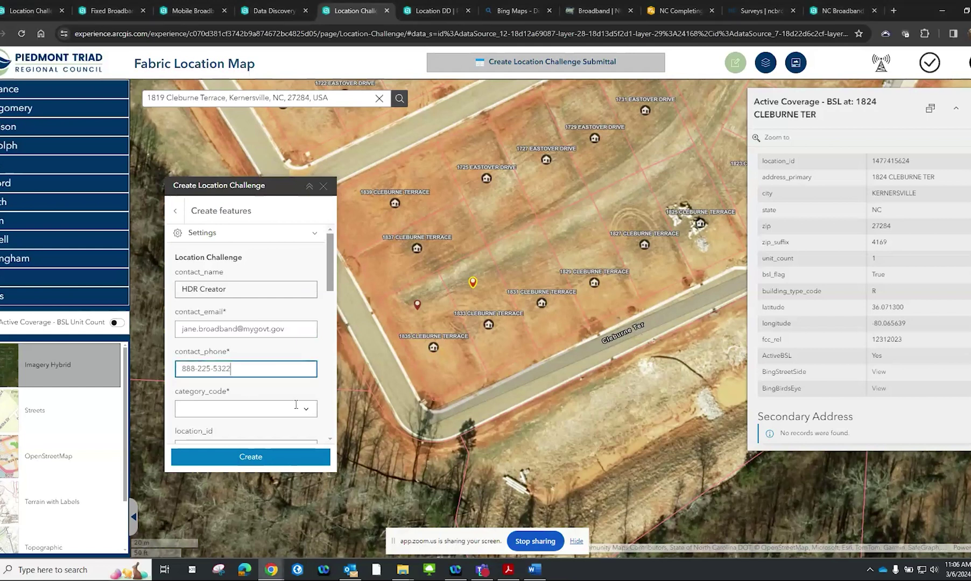
Set category_code to 1, correcting an initial choice of 2, and set unit_count 1
left_click(295, 405)
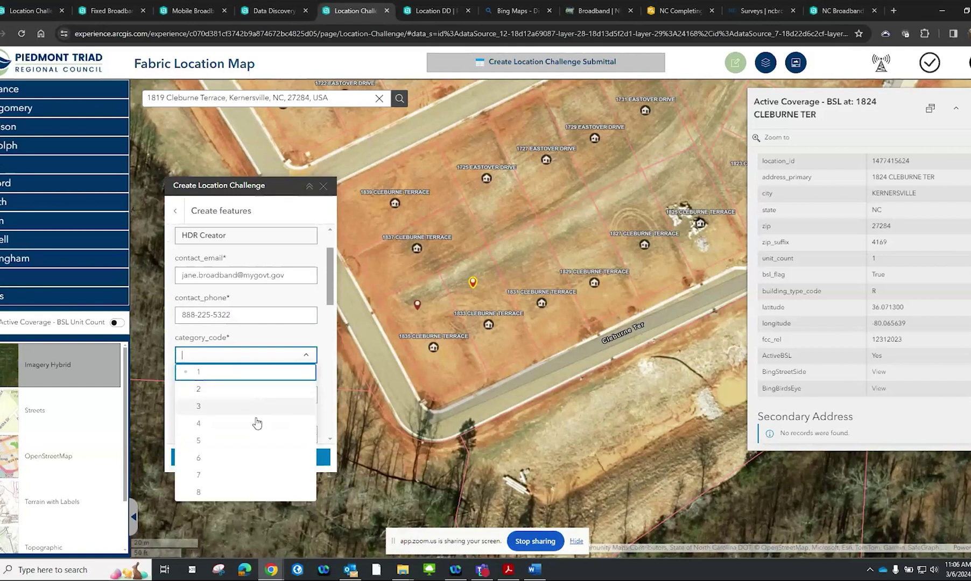
left_click(252, 393)
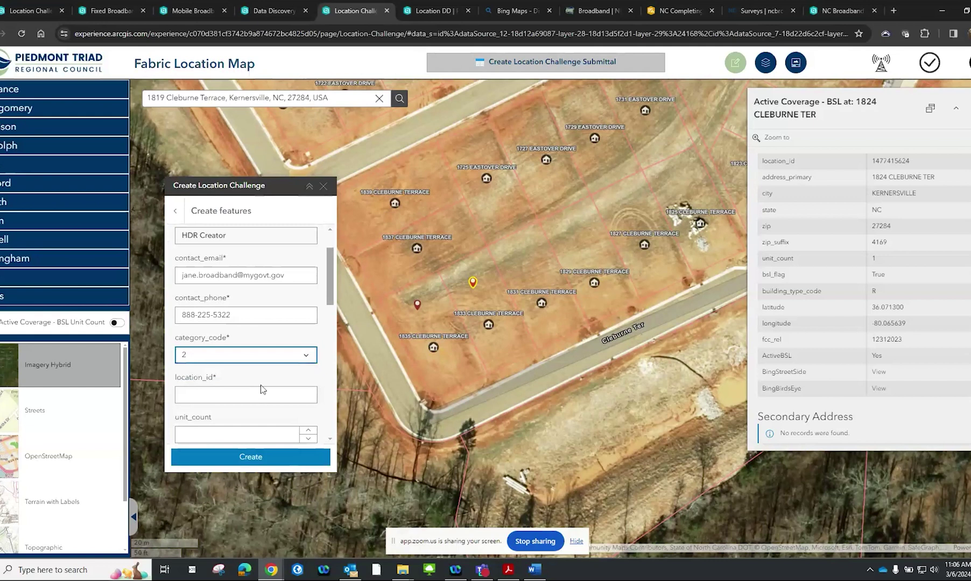
scroll(261, 386, "down", 2)
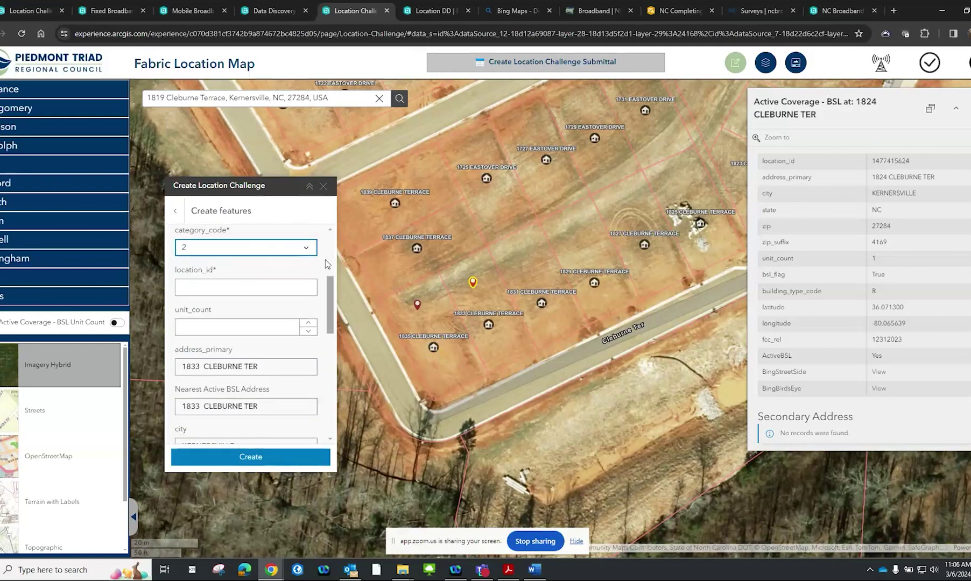
left_click(305, 250)
left_click(293, 264)
left_click(303, 322)
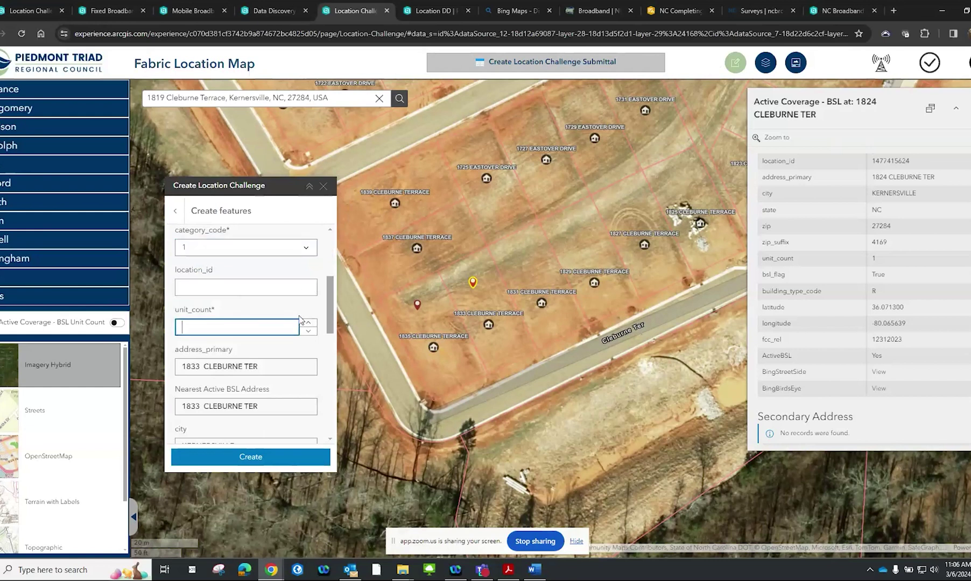
scroll(294, 312, "down", 5)
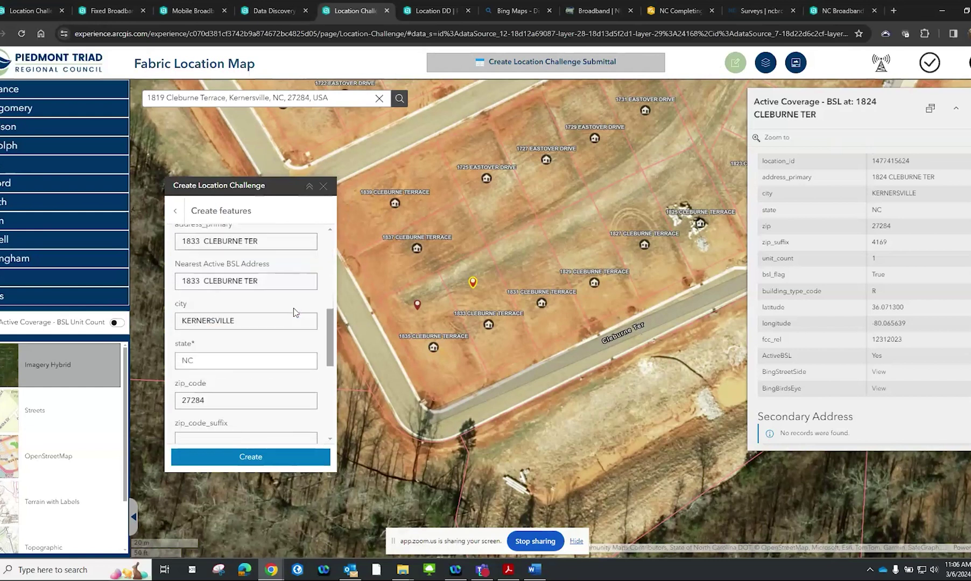
scroll(307, 275, "up", 3)
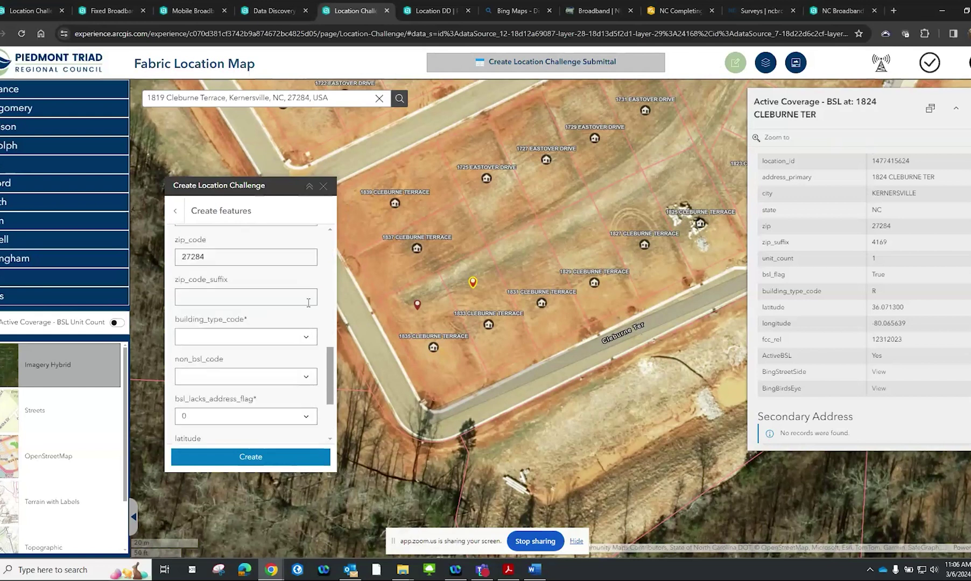
left_click(305, 336)
left_click(277, 370)
scroll(279, 372, "down", 3)
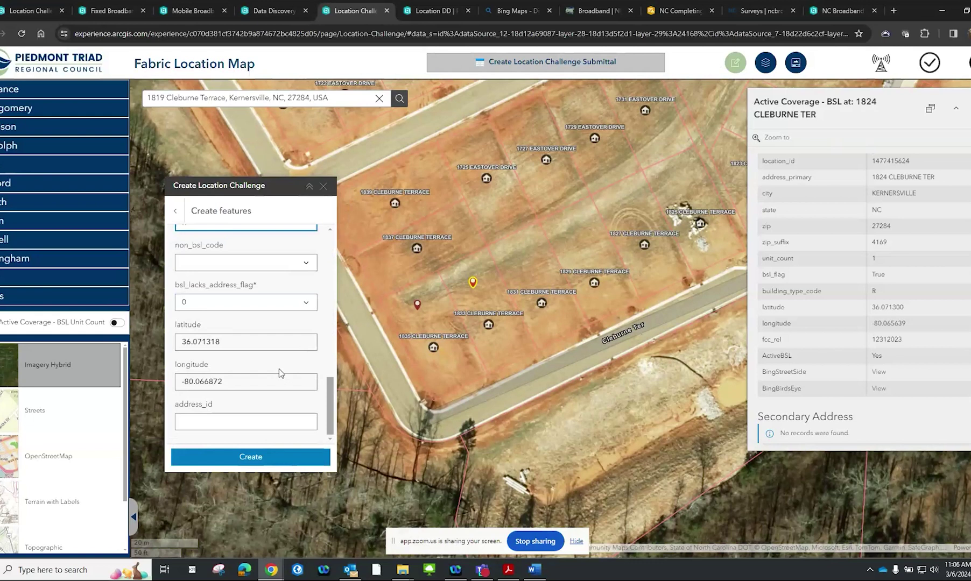
left_click(276, 457)
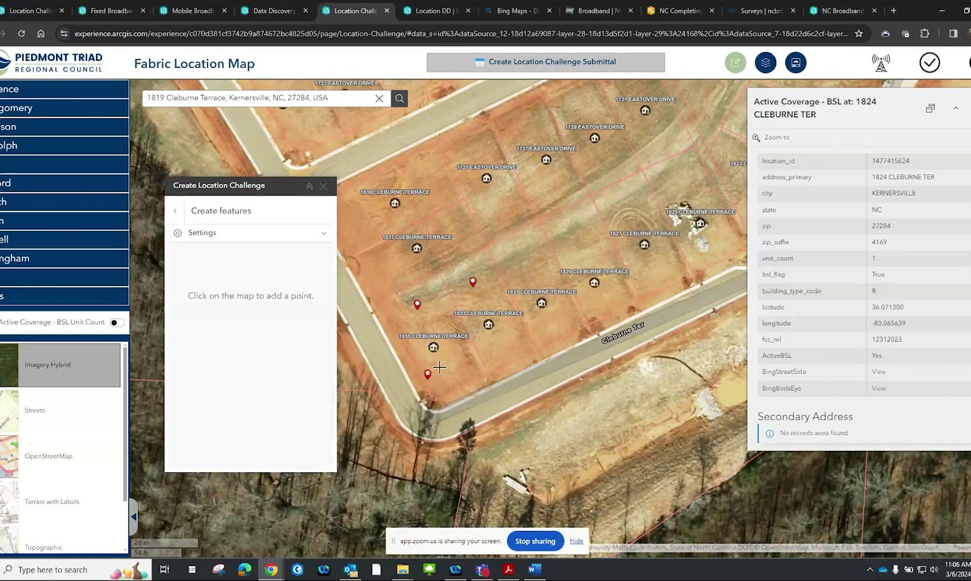
left_click(529, 267)
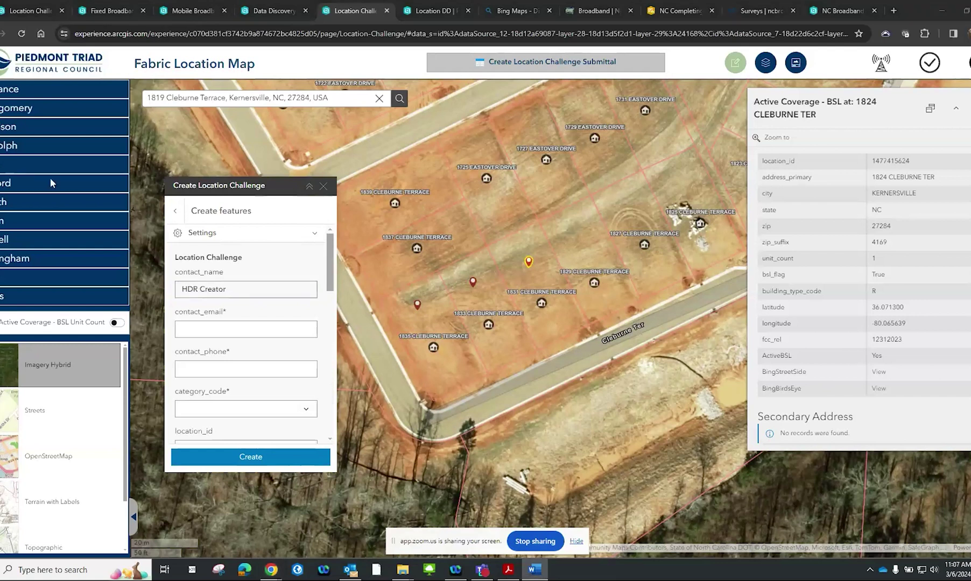
left_click(245, 328)
left_click(195, 349)
left_click(185, 369)
key("ctrl+v")
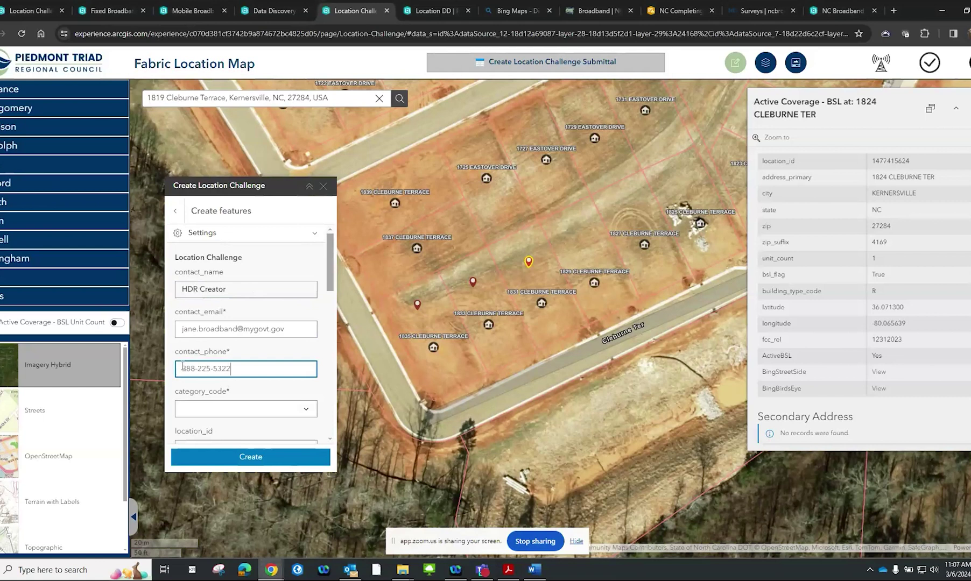
Set category_code 1 and unit_count 2, then revisit the building_type_code choices
left_click(306, 409)
left_click(292, 428)
scroll(291, 428, "down", 2)
left_click(308, 380)
left_click(309, 378)
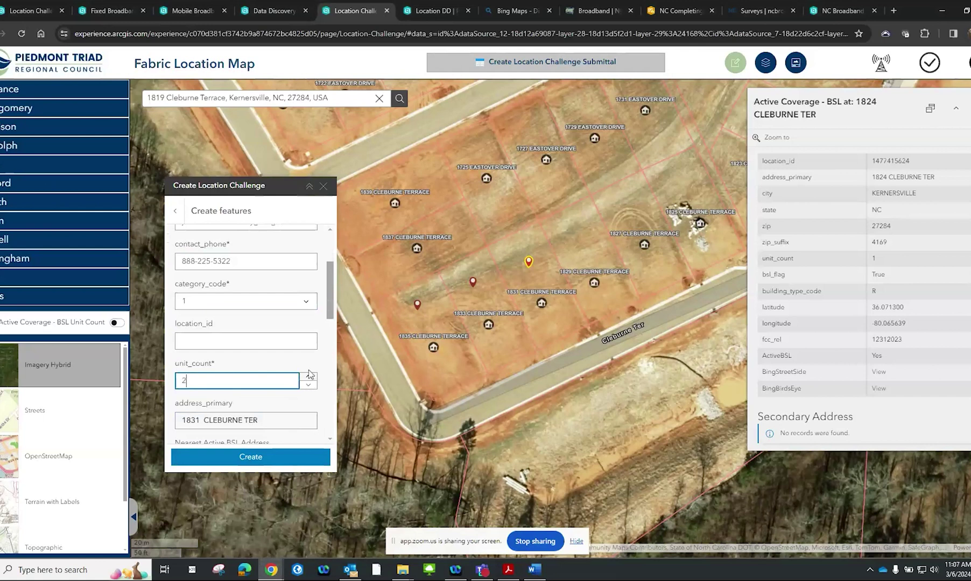
scroll(310, 373, "down", 2)
scroll(310, 371, "down", 4)
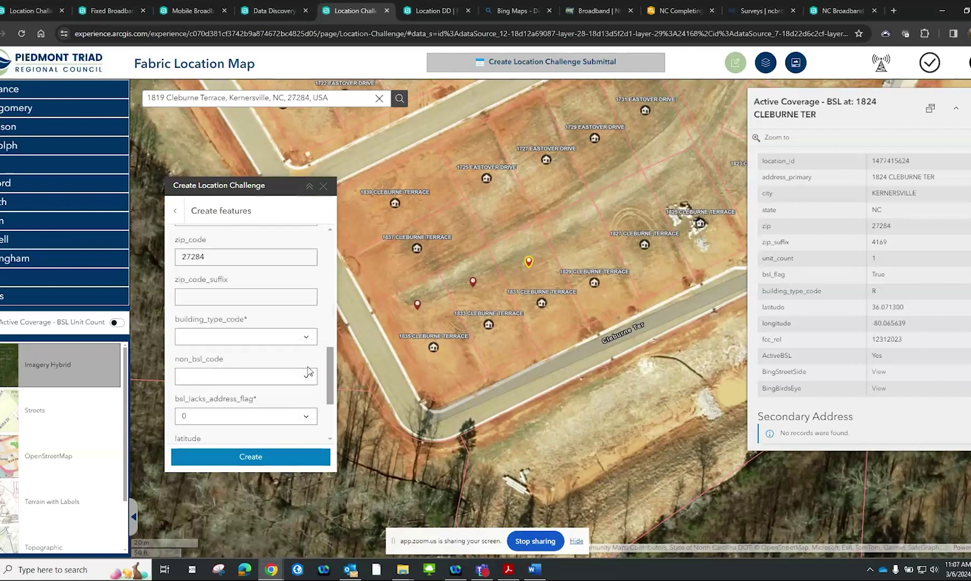
left_click(306, 336)
left_click(295, 359)
left_click(305, 336)
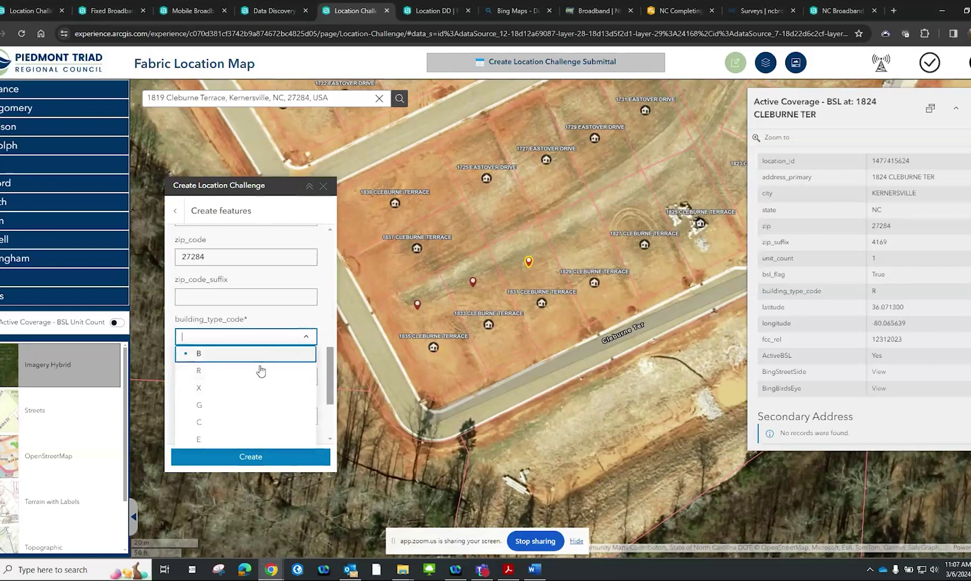
left_click(436, 11)
scroll(532, 222, "down", 8)
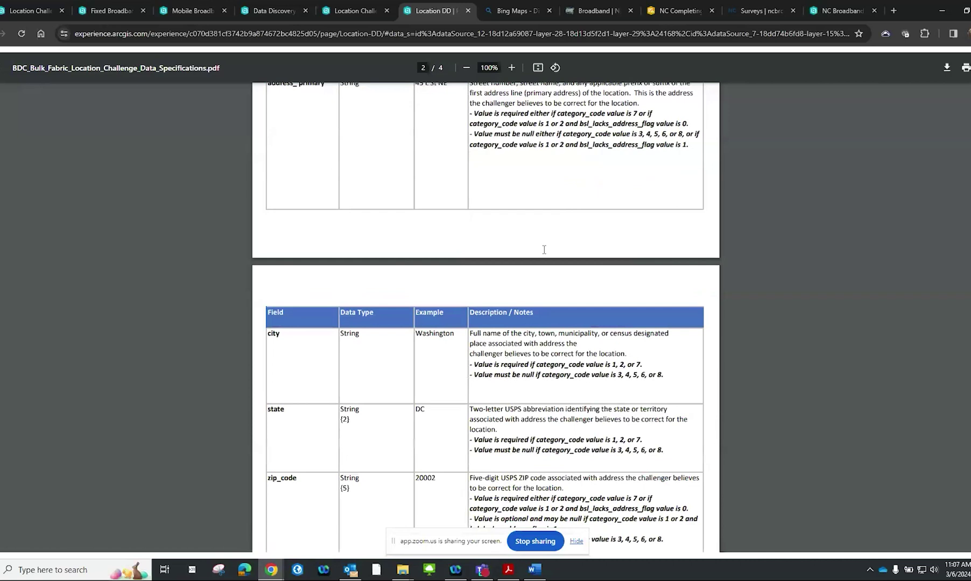
scroll(544, 250, "down", 10)
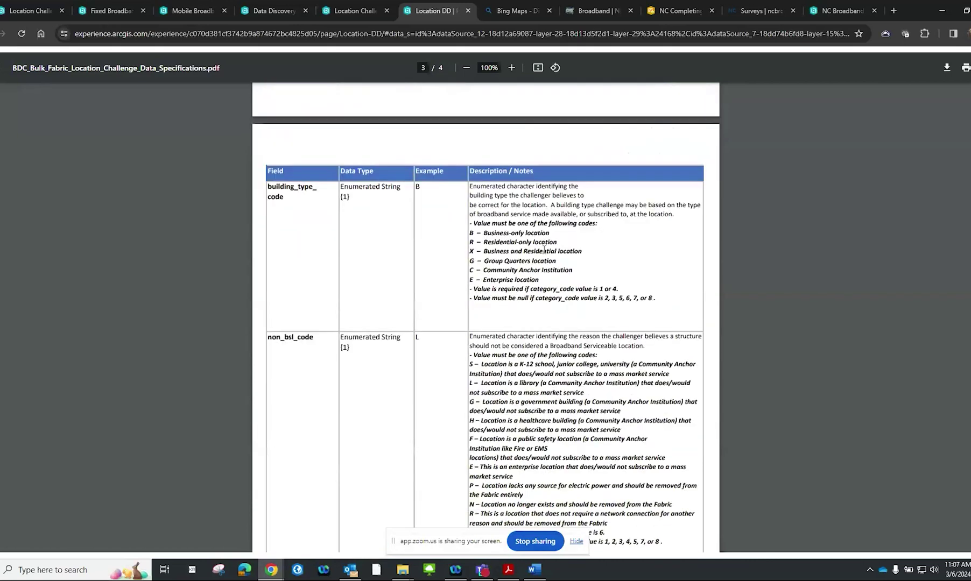
scroll(544, 248, "down", 1)
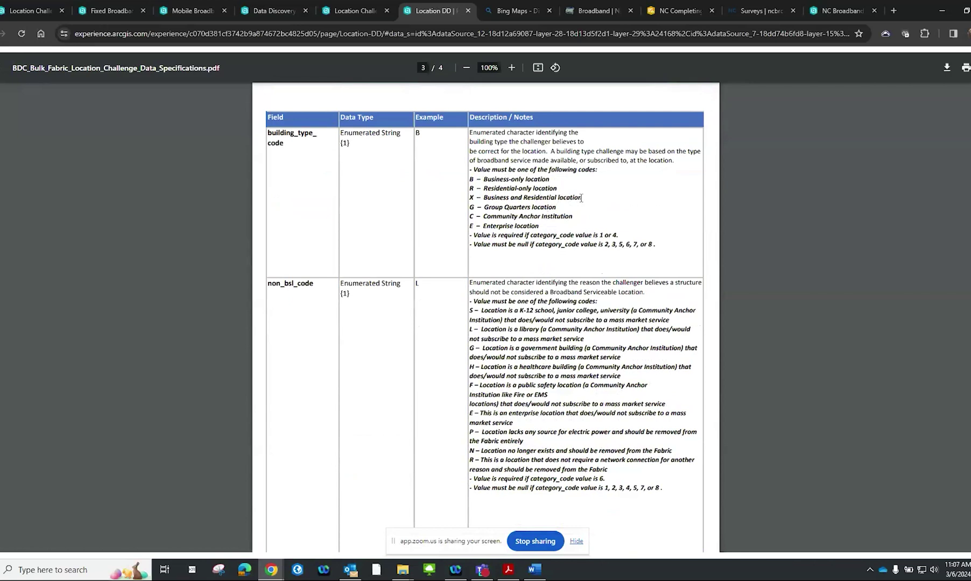
left_click_drag(583, 198, 486, 198)
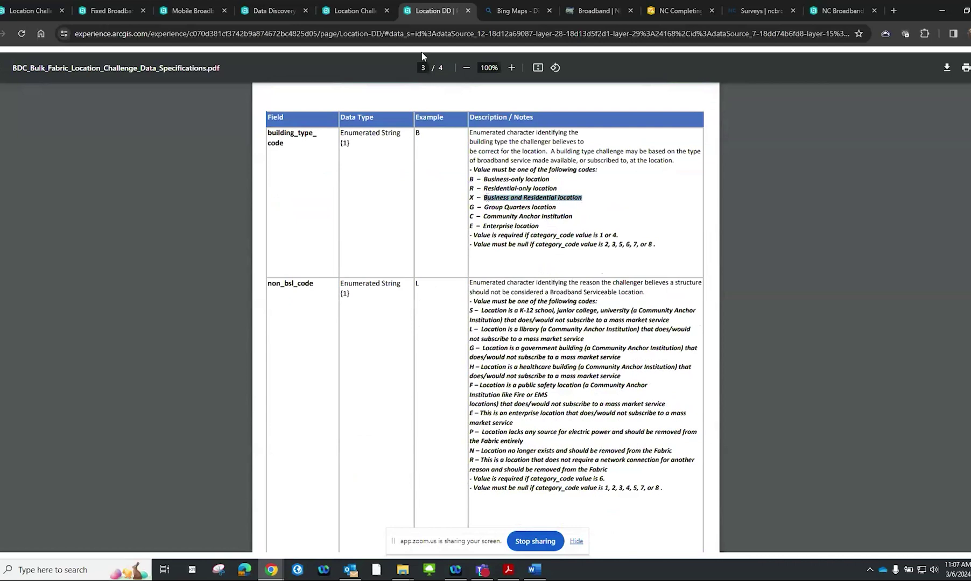
left_click(355, 7)
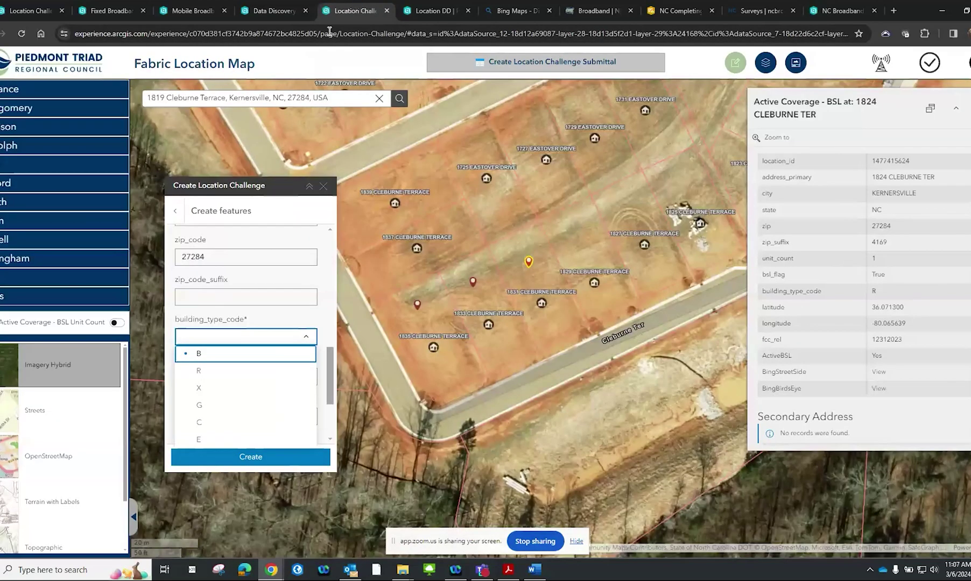
left_click(219, 371)
scroll(219, 371, "down", 2)
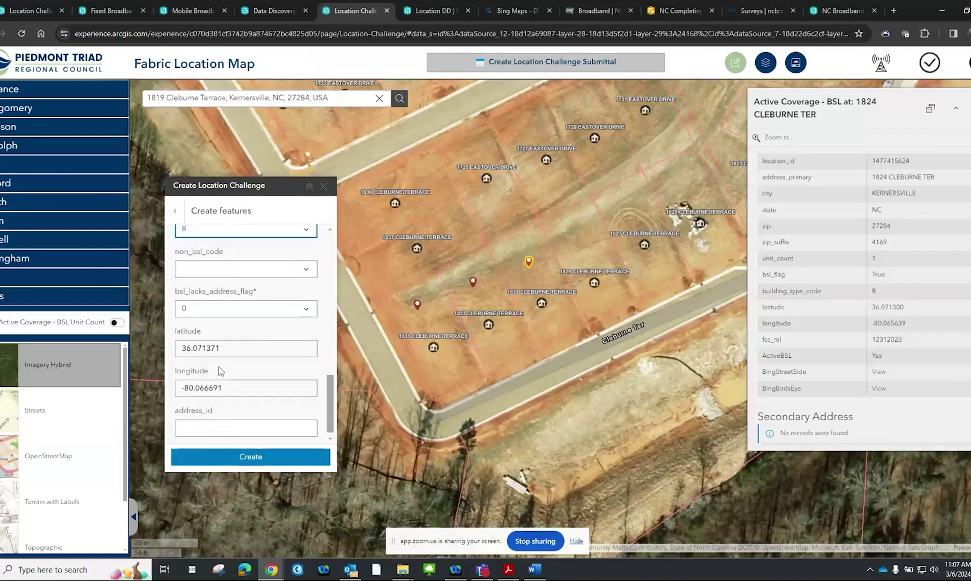
left_click(235, 459)
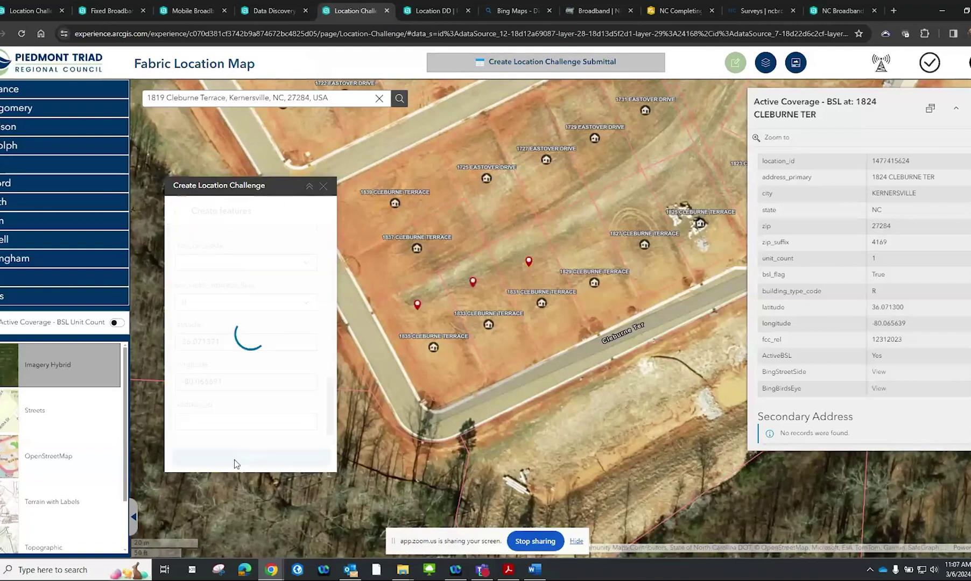
Open the Challenge Category Code Overview from the User Guide Documentation
left_click(450, 56)
left_click(795, 63)
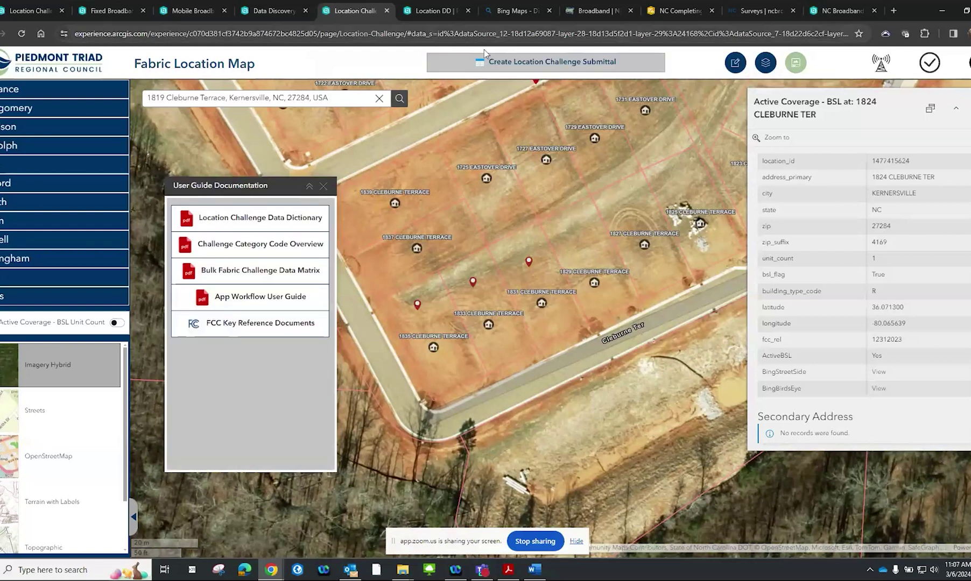
left_click(300, 252)
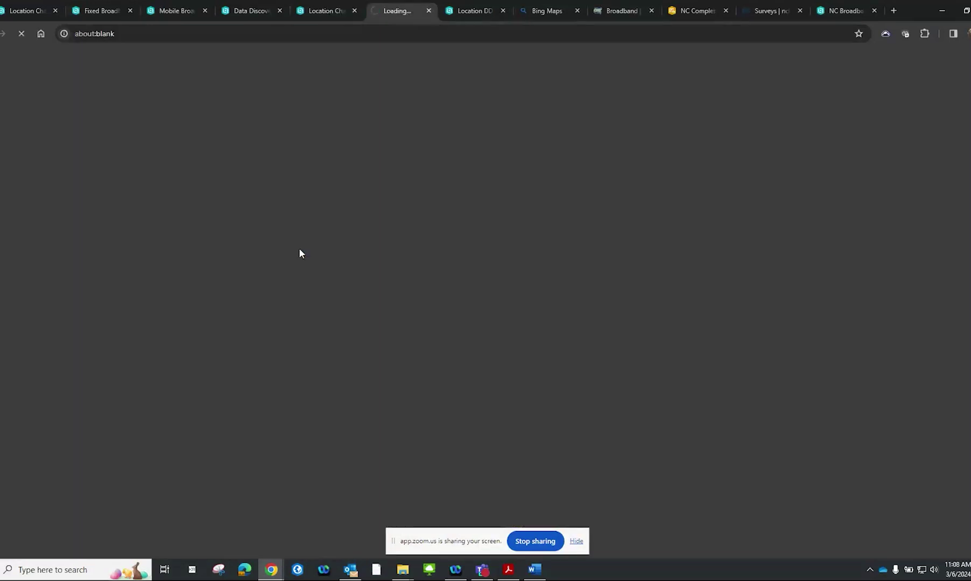
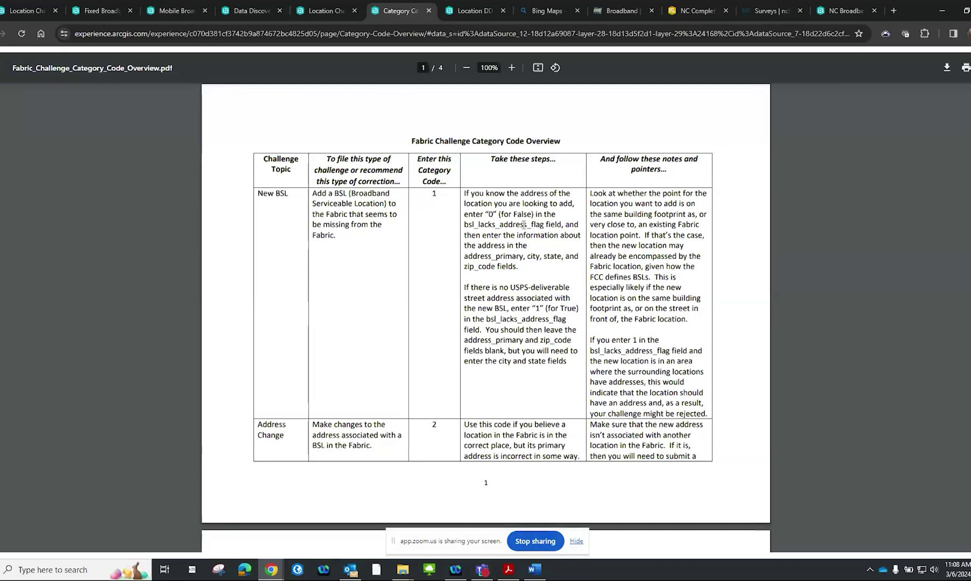
Skim the Fabric Challenge Category Code PDF, then return to the Location Challenge map
scroll(523, 225, "down", 8)
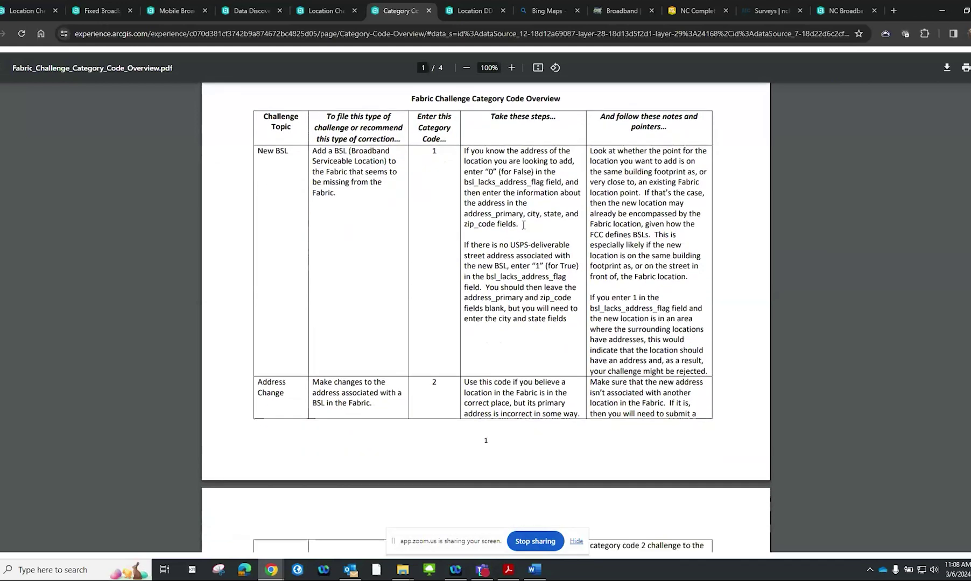
scroll(523, 224, "down", 10)
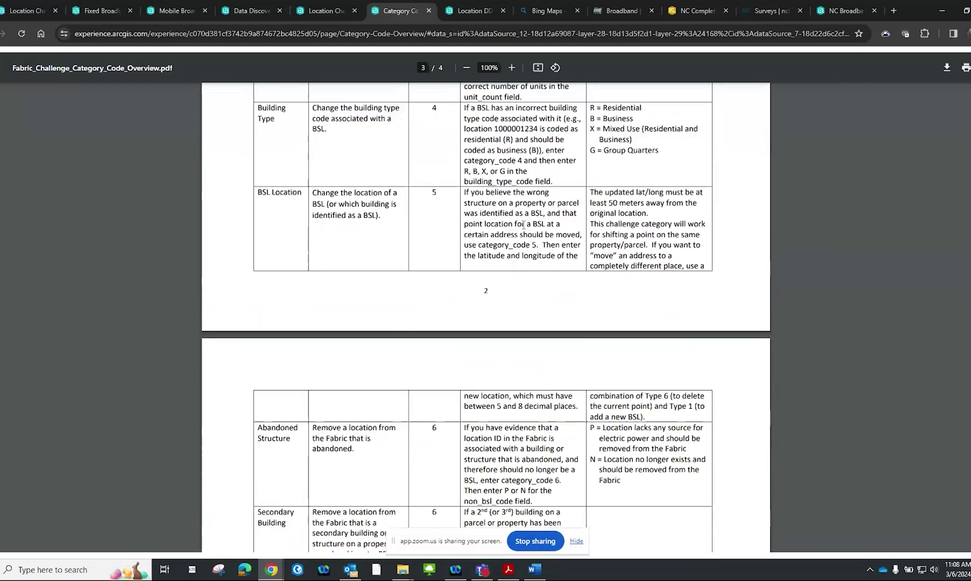
scroll(523, 224, "down", 6)
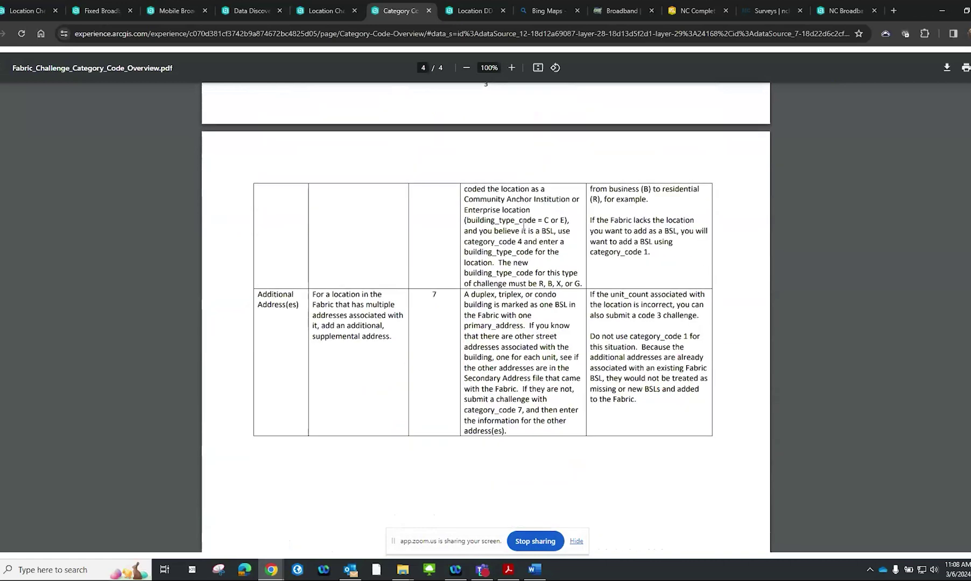
scroll(523, 225, "up", 17)
scroll(523, 225, "up", 7)
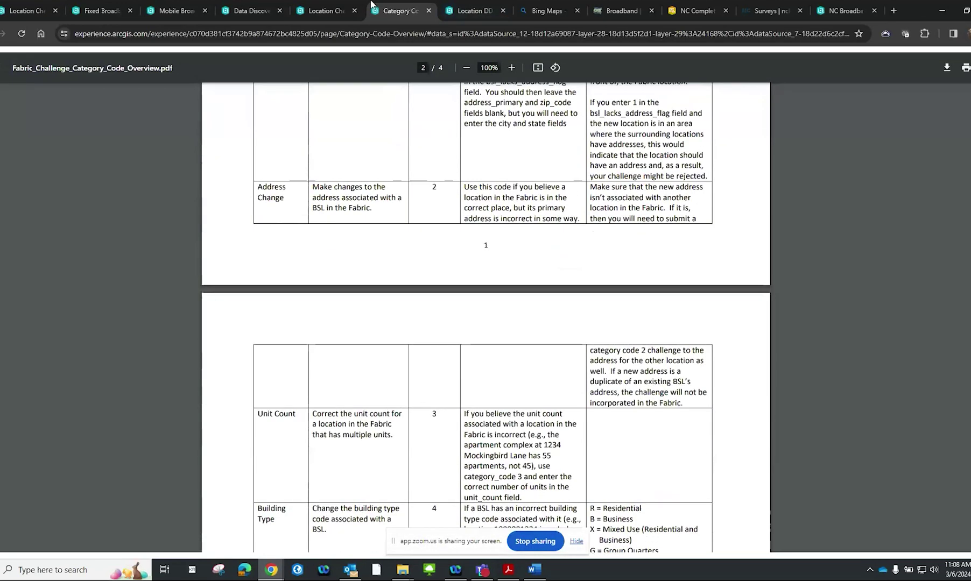
left_click(325, 10)
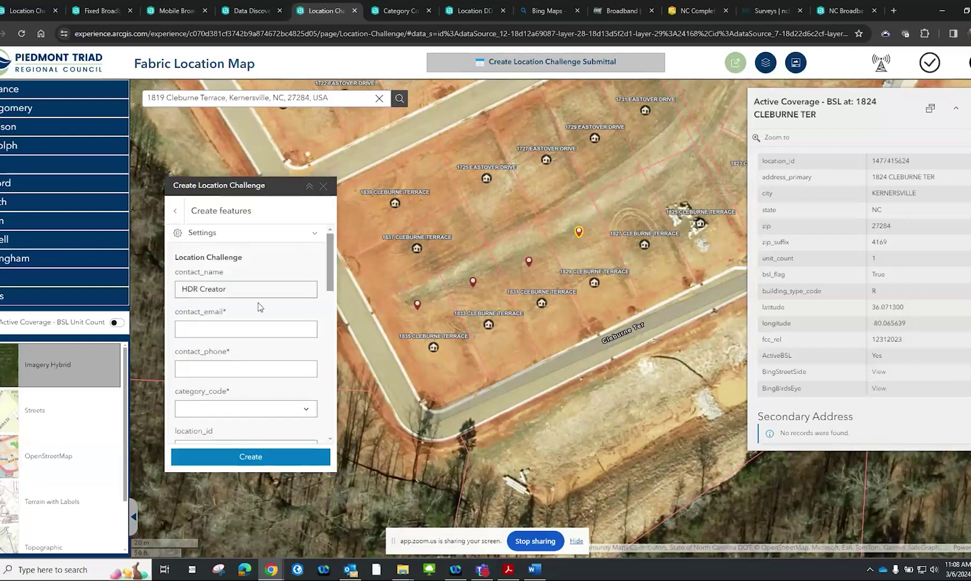
Paste the contact's e-mail address and phone number into the challenge form
key("alt+Tab")
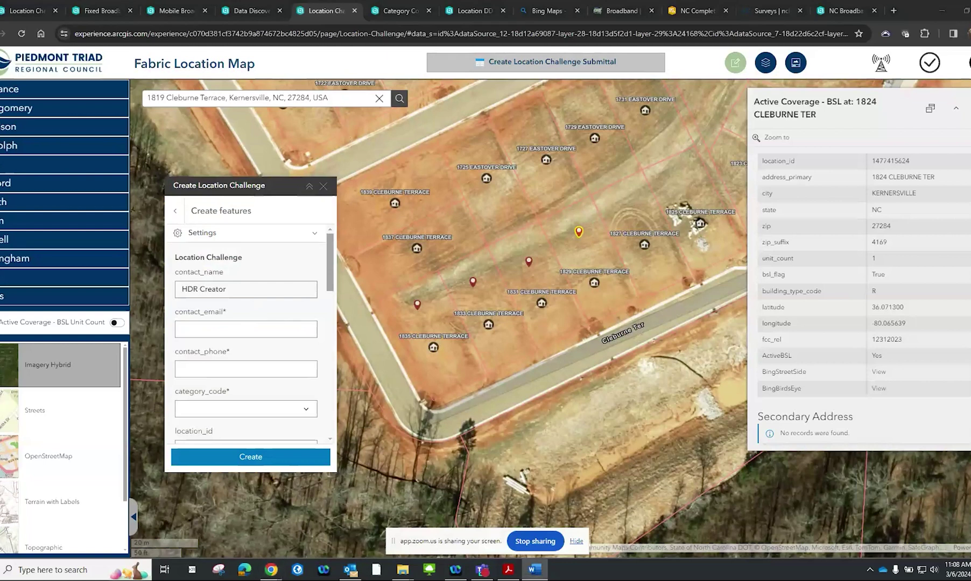
left_click(272, 330)
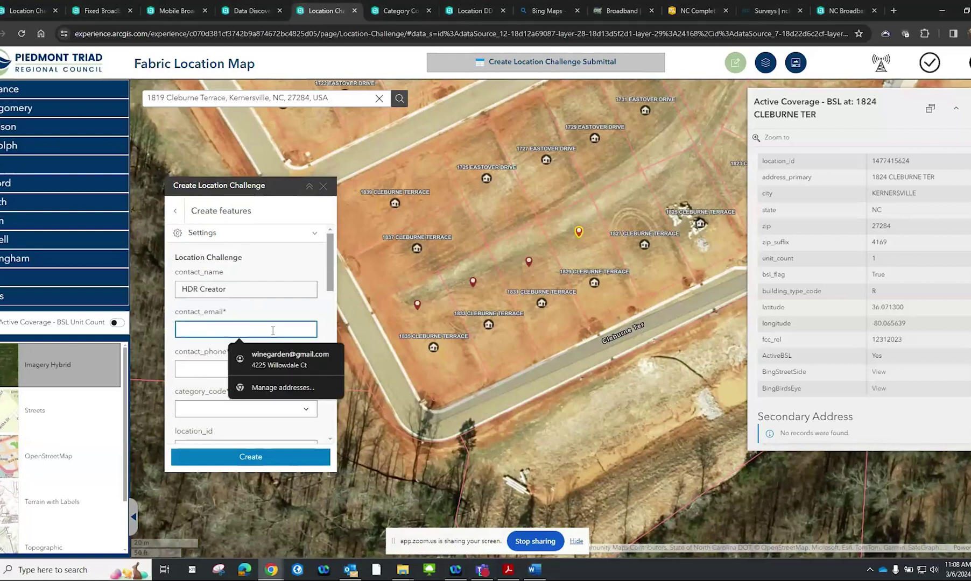
key("ctrl+v")
key("alt+Tab")
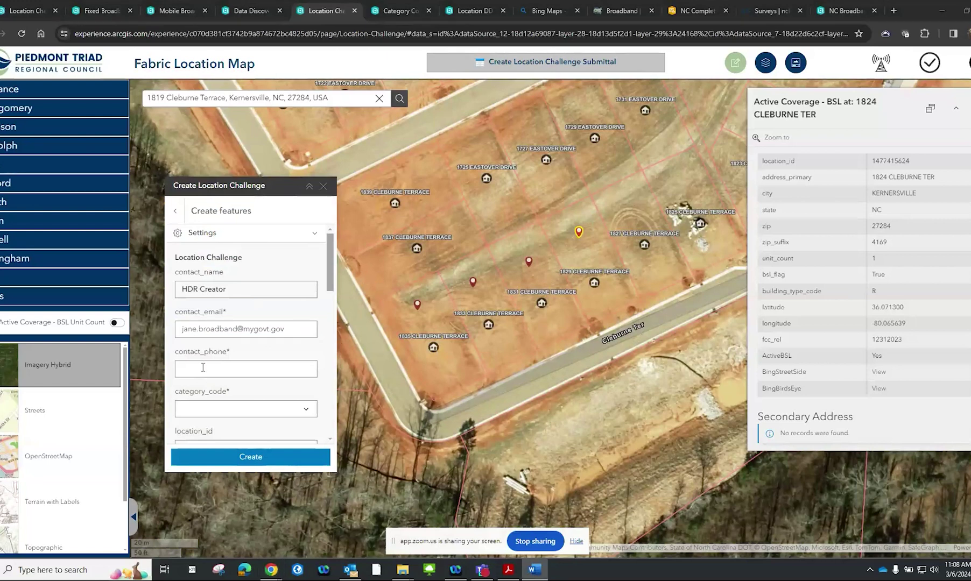
left_click(204, 366)
key("ctrl+v")
Set category_code 1, unit_count 1 and building type B, create it, and place a new map point
left_click(306, 409)
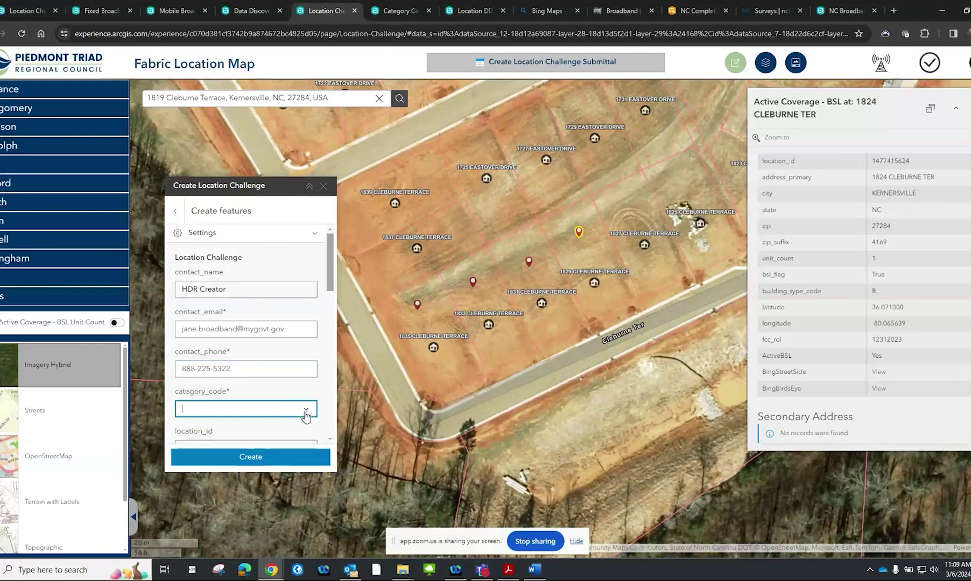
left_click(279, 433)
scroll(284, 391, "down", 2)
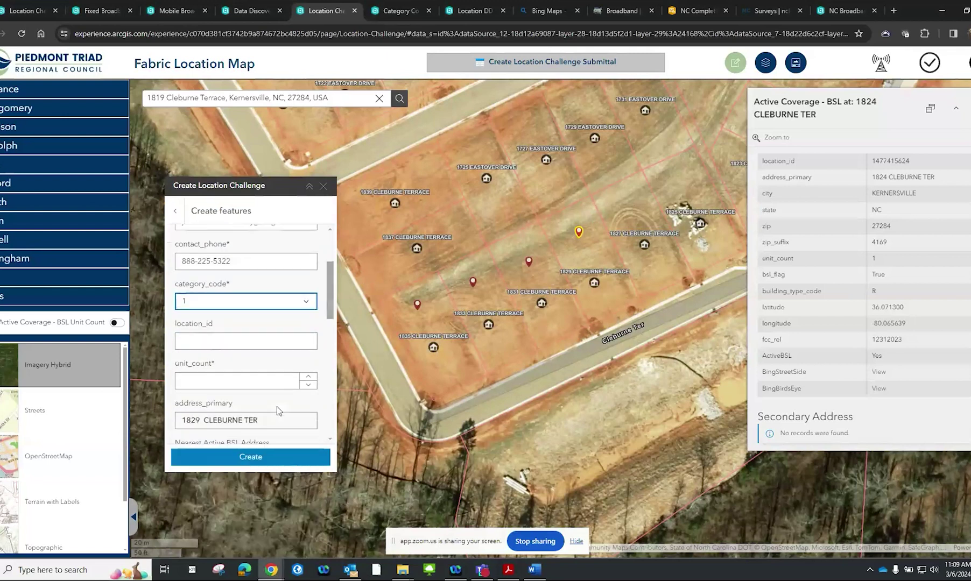
left_click(307, 380)
scroll(307, 384, "down", 5)
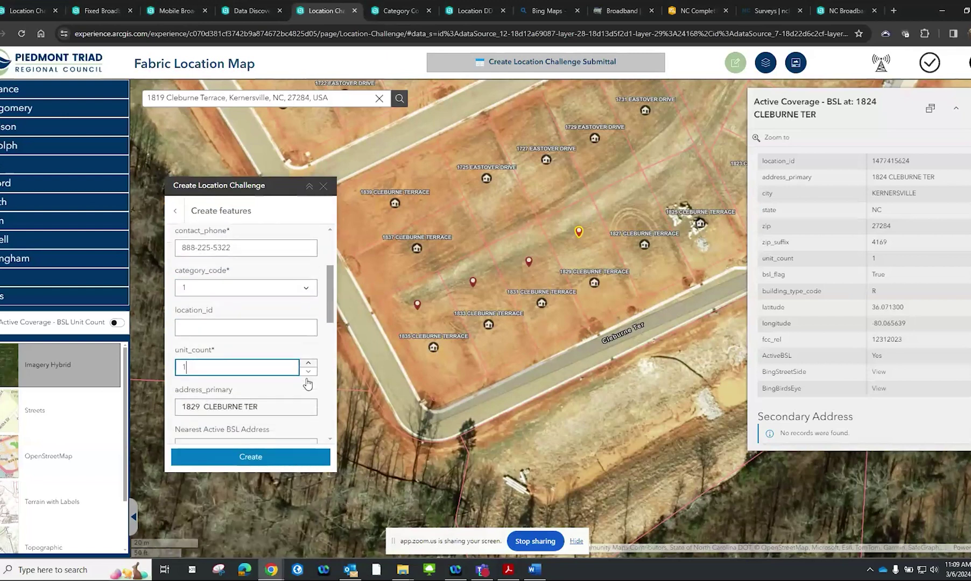
scroll(307, 383, "down", 1)
left_click(306, 283)
left_click(289, 306)
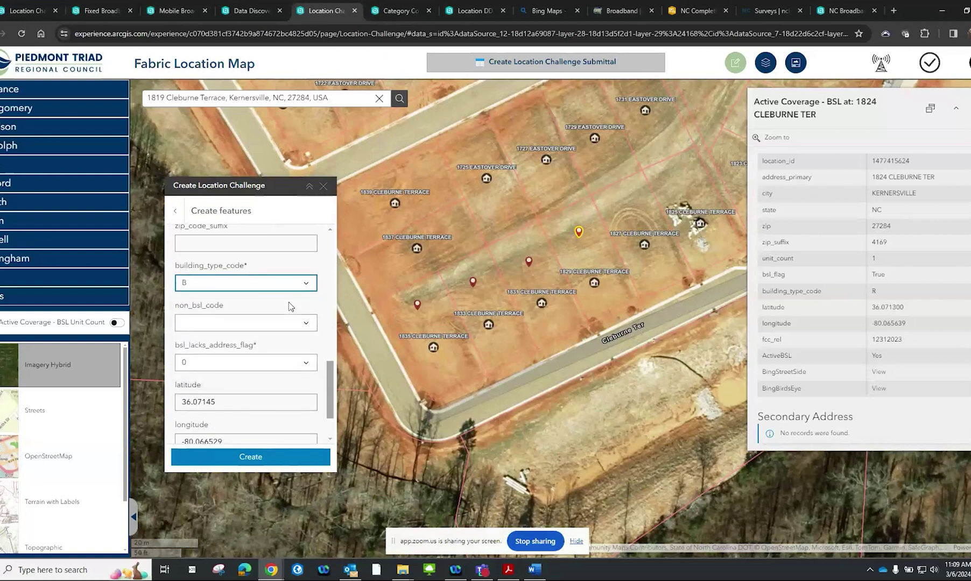
scroll(299, 310, "down", 1)
left_click(277, 462)
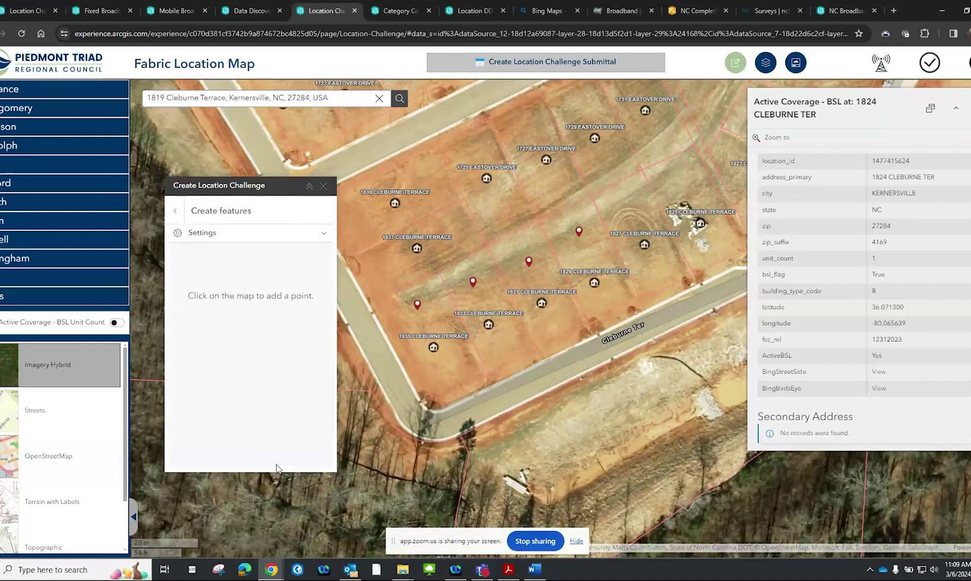
left_click(157, 493)
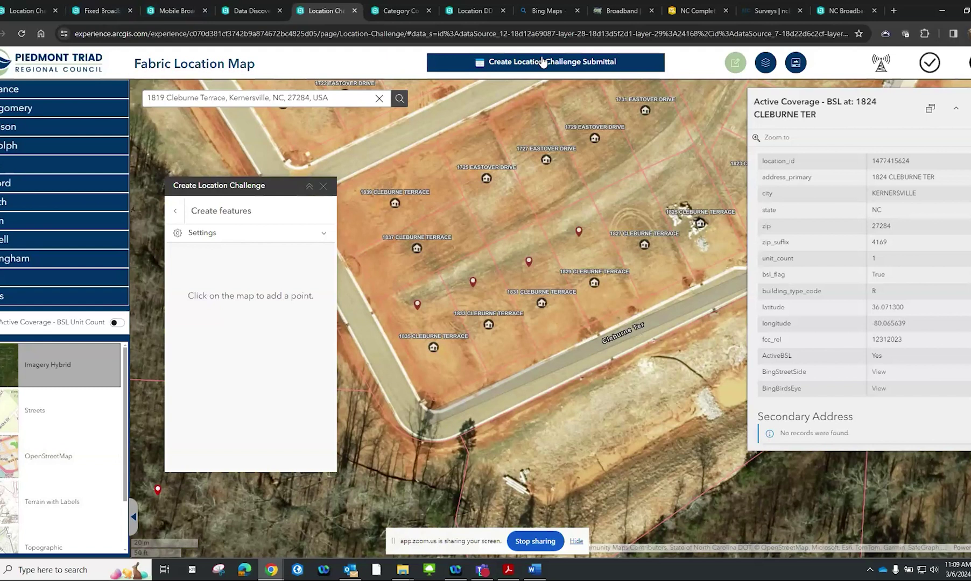
Open the Location Challenge Submittal page, show the map legend, and zoom the county map
left_click(542, 62)
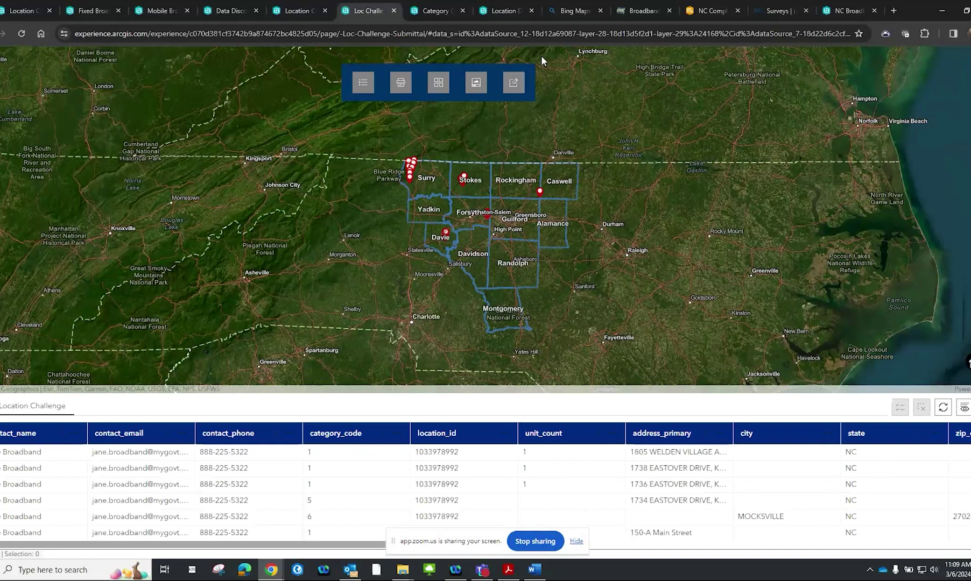
left_click(364, 82)
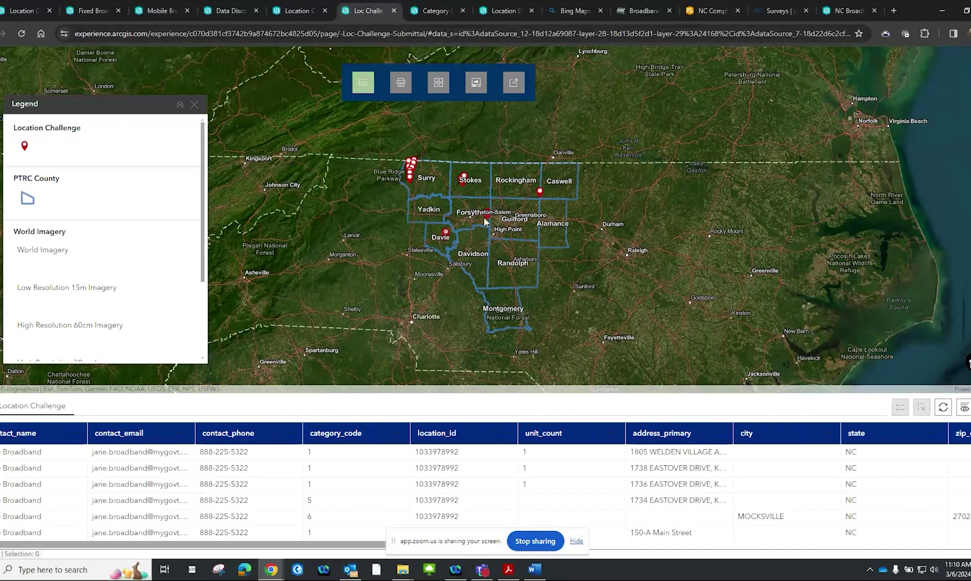
scroll(485, 221, "up", 2)
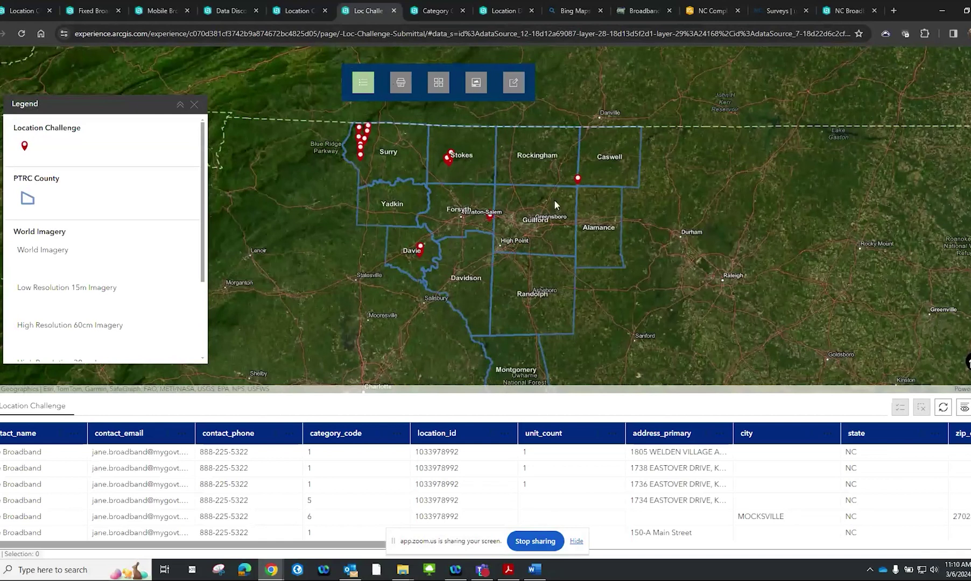
scroll(538, 209, "down", 2)
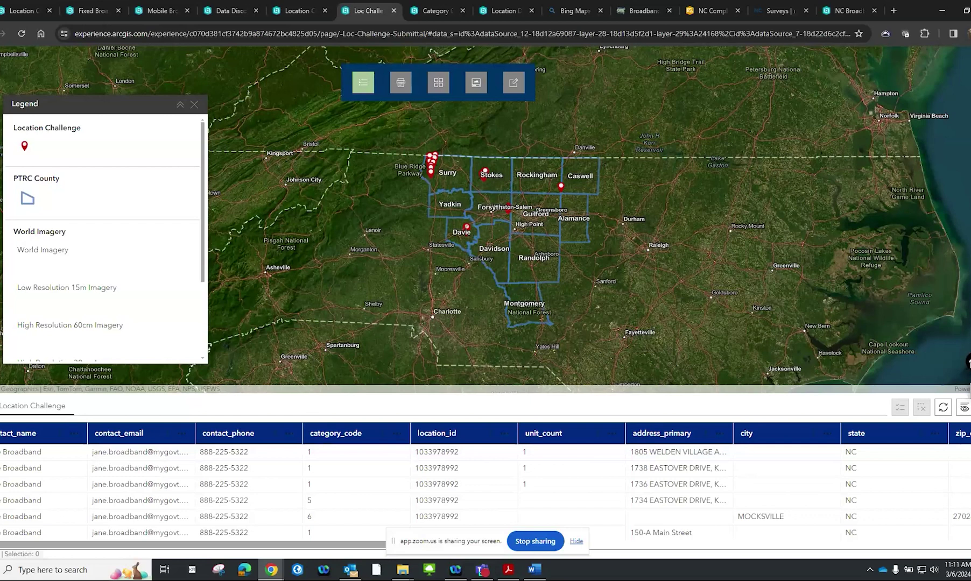
left_click(964, 407)
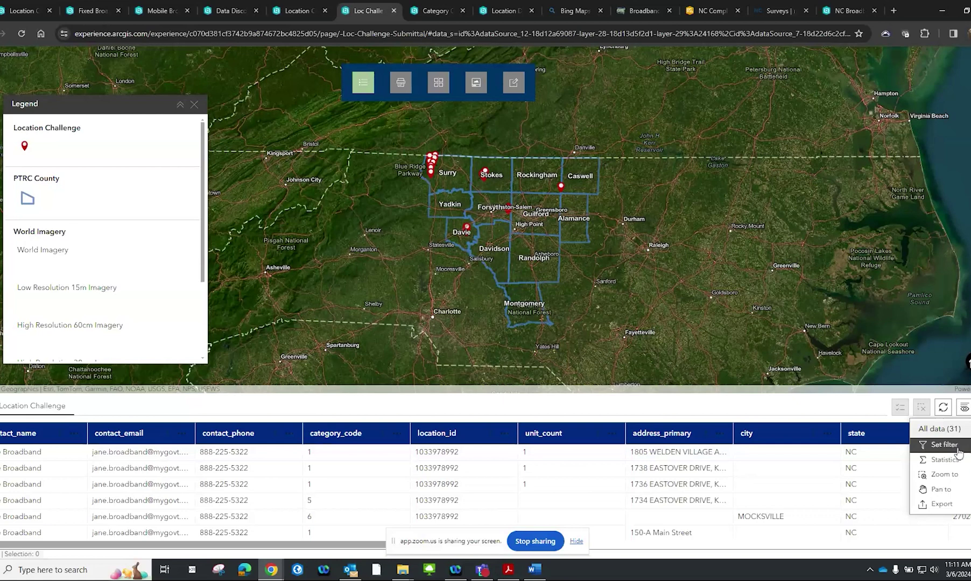
Add a filter clause set limiting contact_name to one contact's unique value
left_click(943, 445)
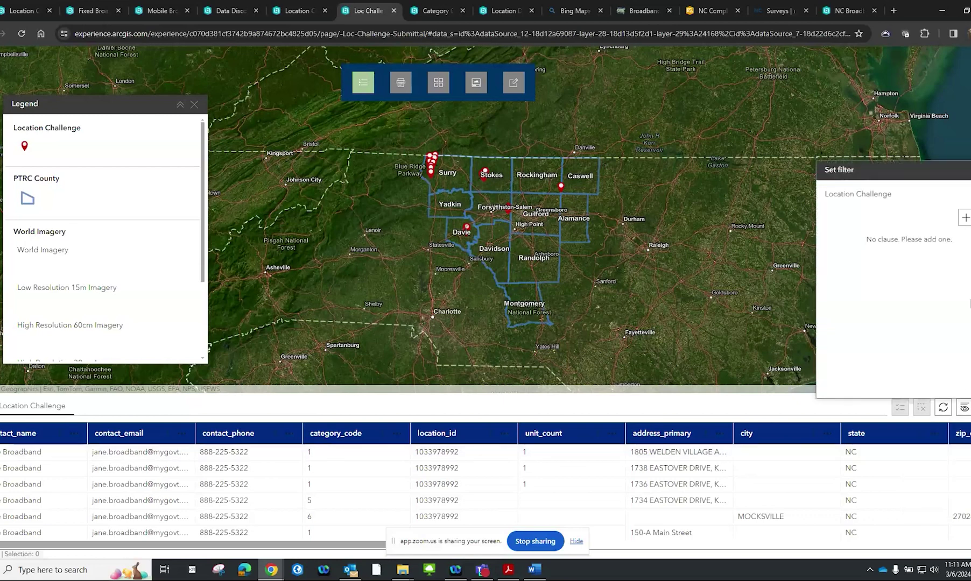
left_click(964, 217)
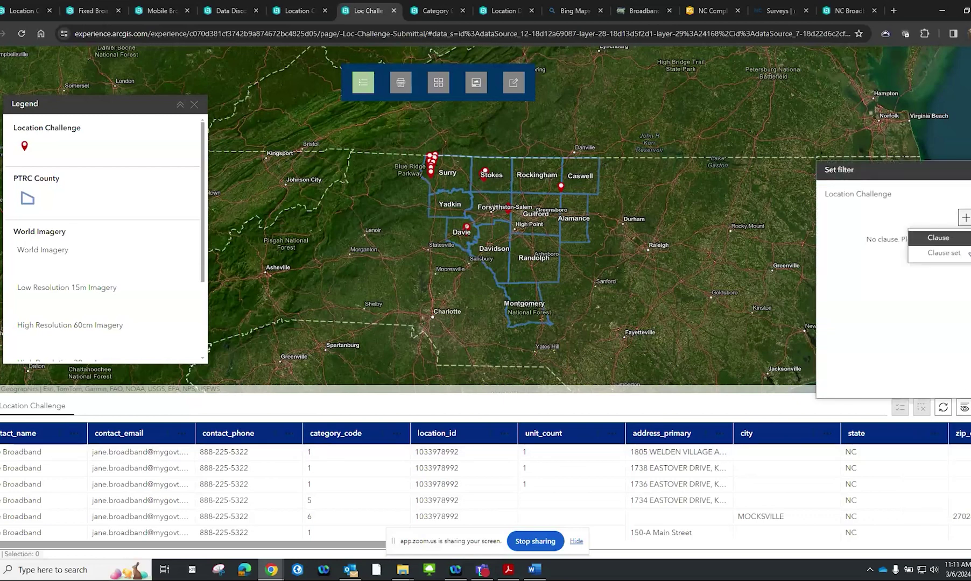
left_click(943, 253)
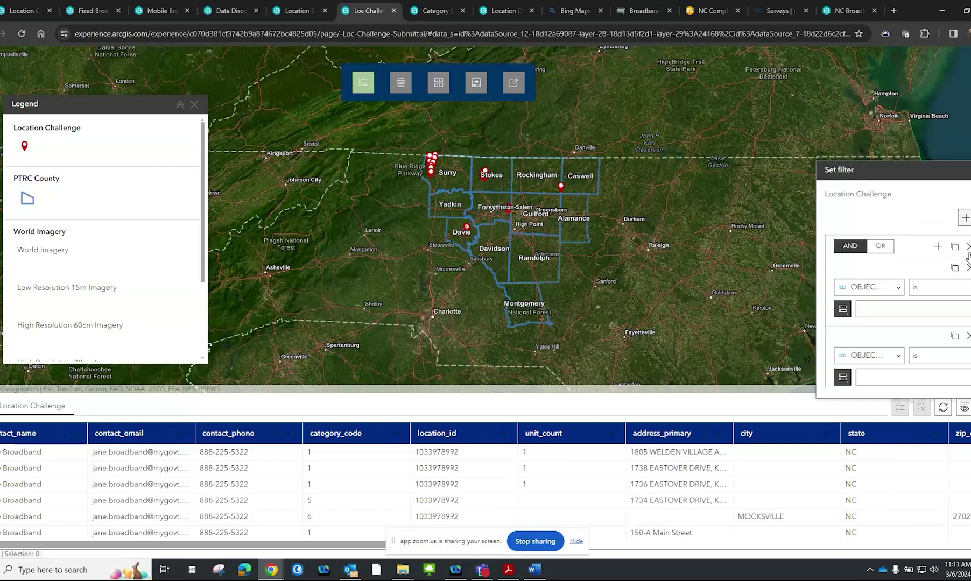
left_click(896, 288)
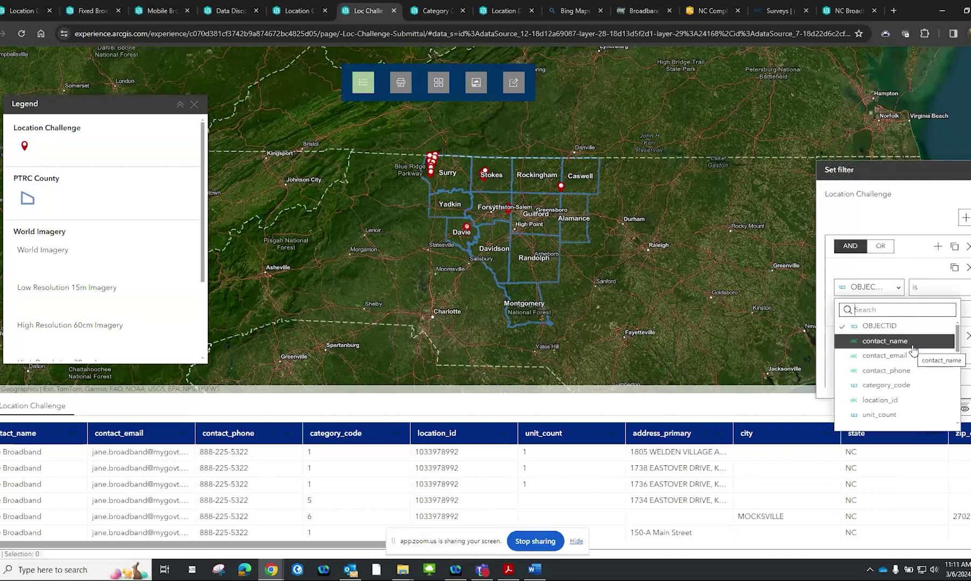
left_click(913, 351)
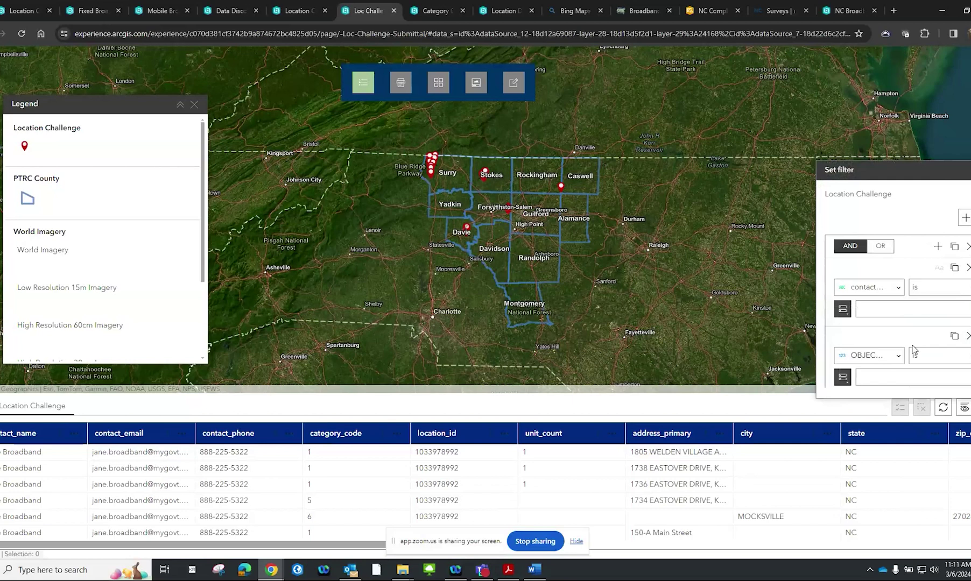
left_click(842, 309)
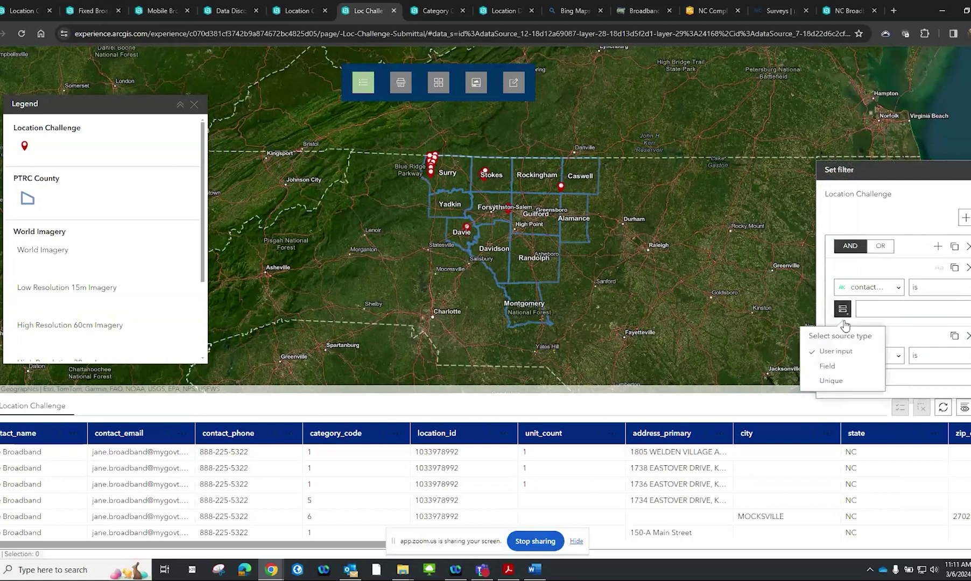
left_click(833, 380)
left_click(967, 312)
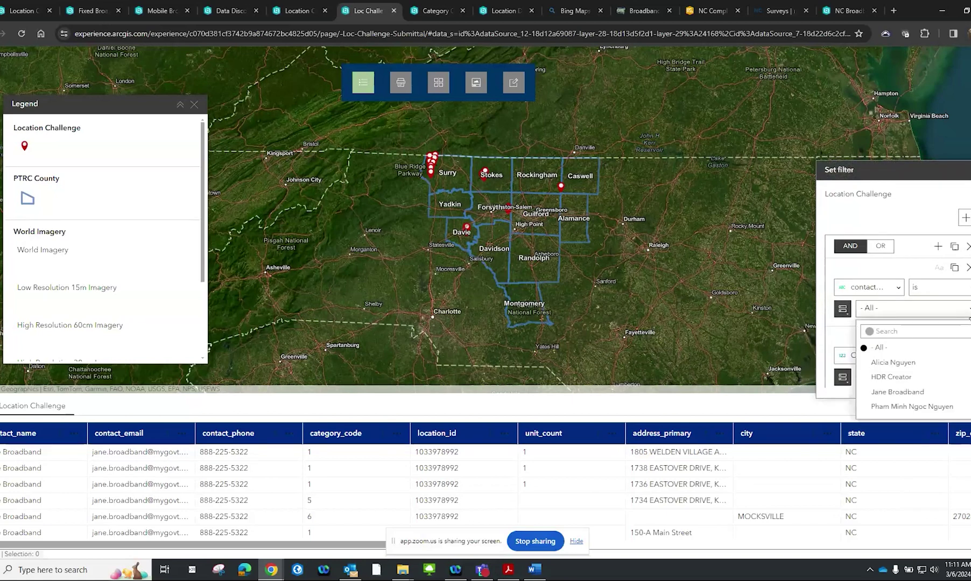
left_click(938, 376)
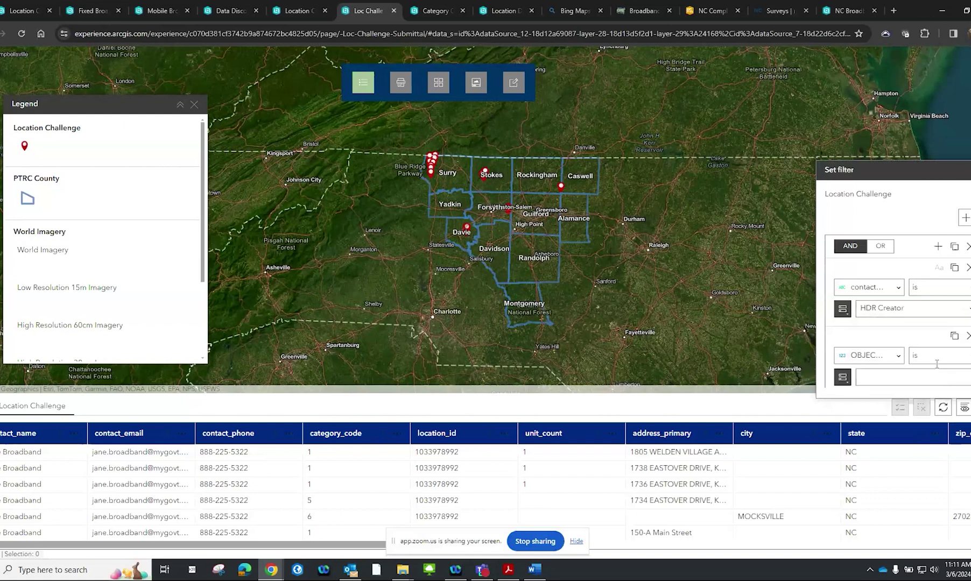
left_click(962, 311)
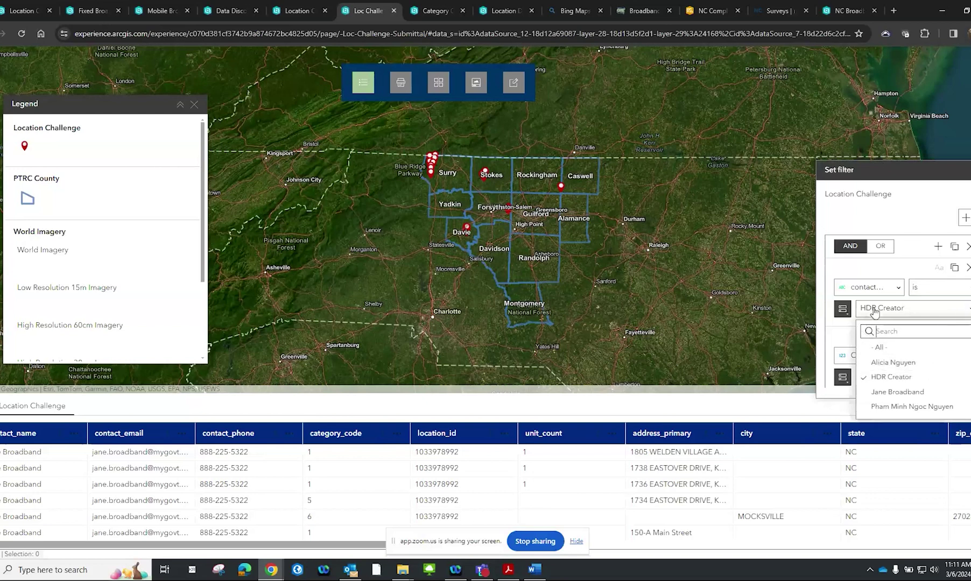
left_click(898, 289)
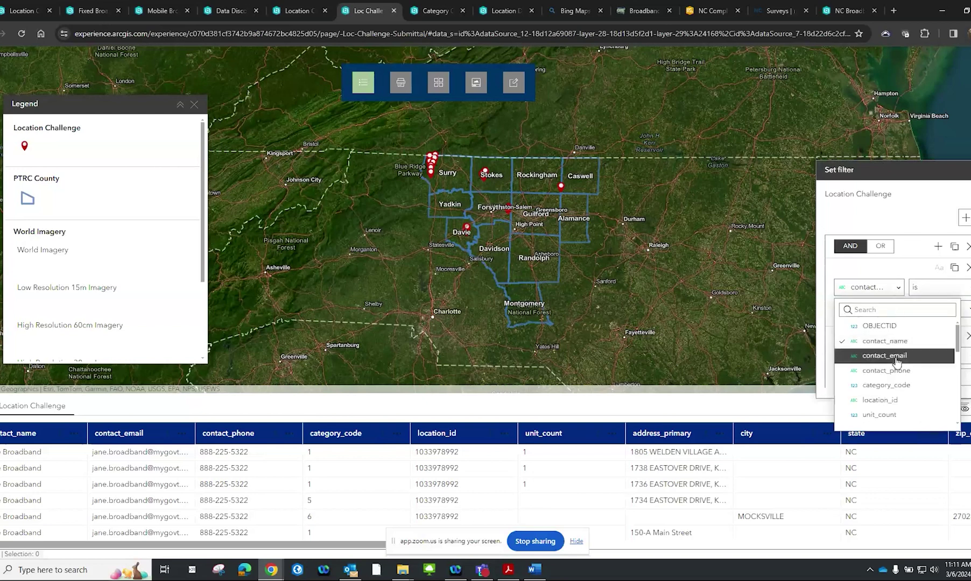
left_click(867, 275)
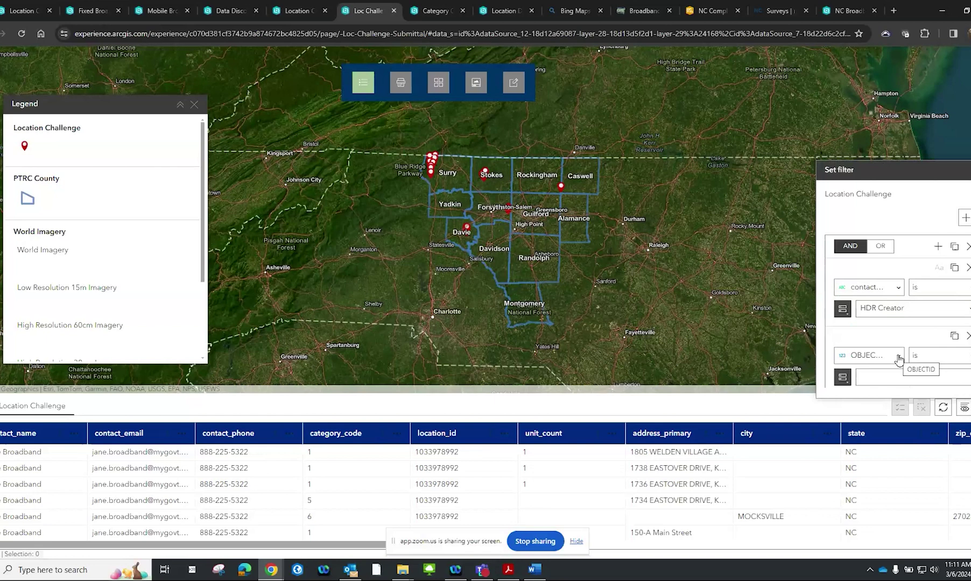
left_click(899, 359)
scroll(896, 417, "down", 8)
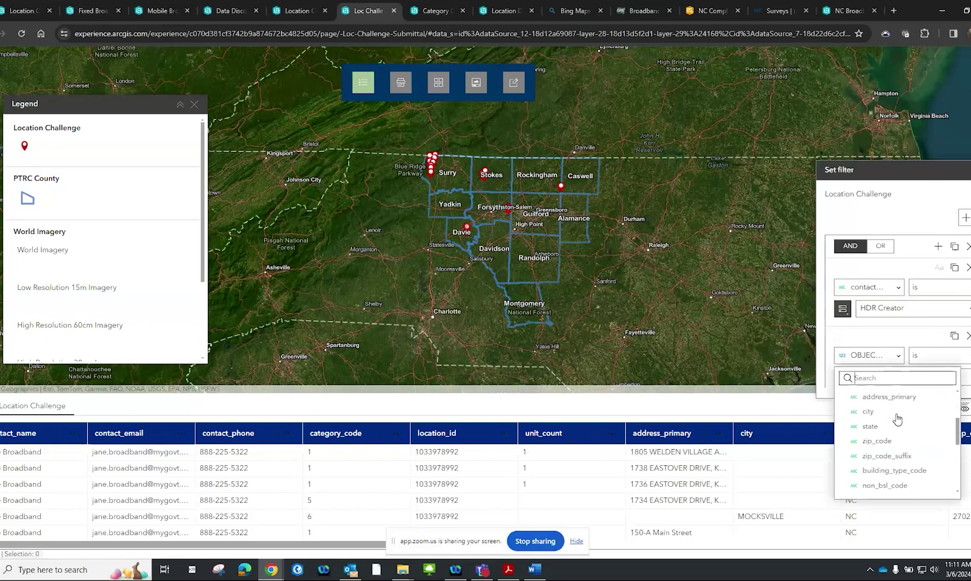
scroll(896, 419, "down", 2)
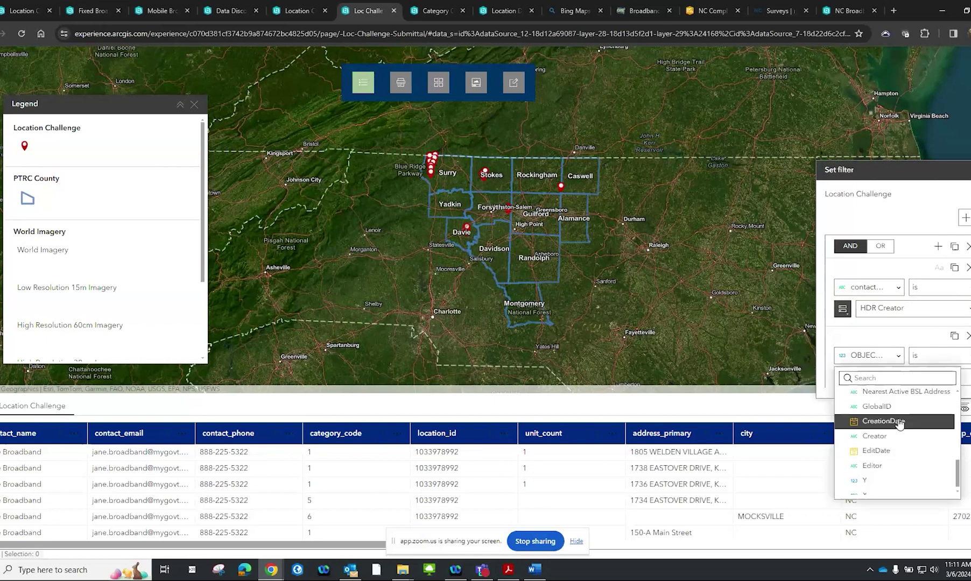
left_click(887, 421)
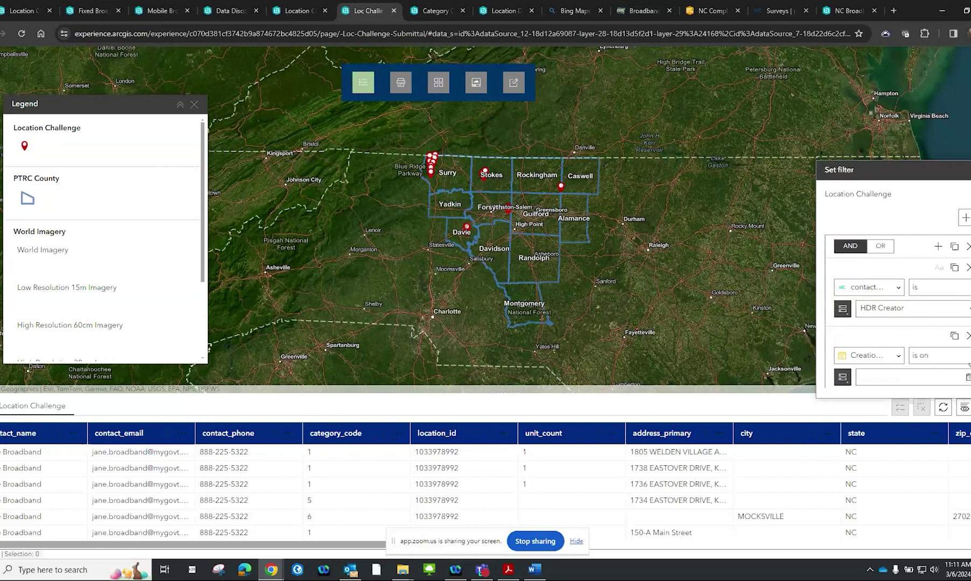
left_click(963, 356)
left_click(936, 375)
left_click(967, 378)
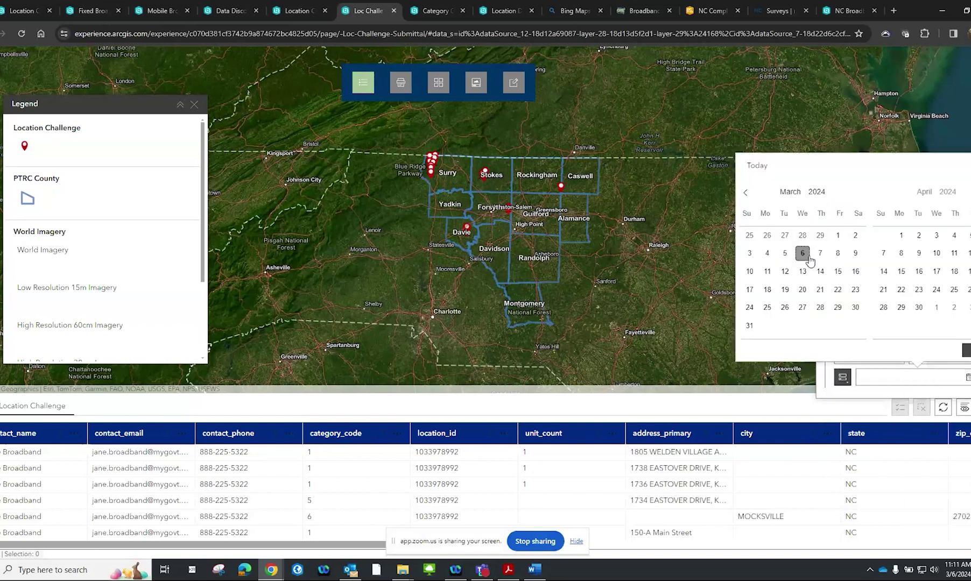
left_click(803, 253)
key("Escape")
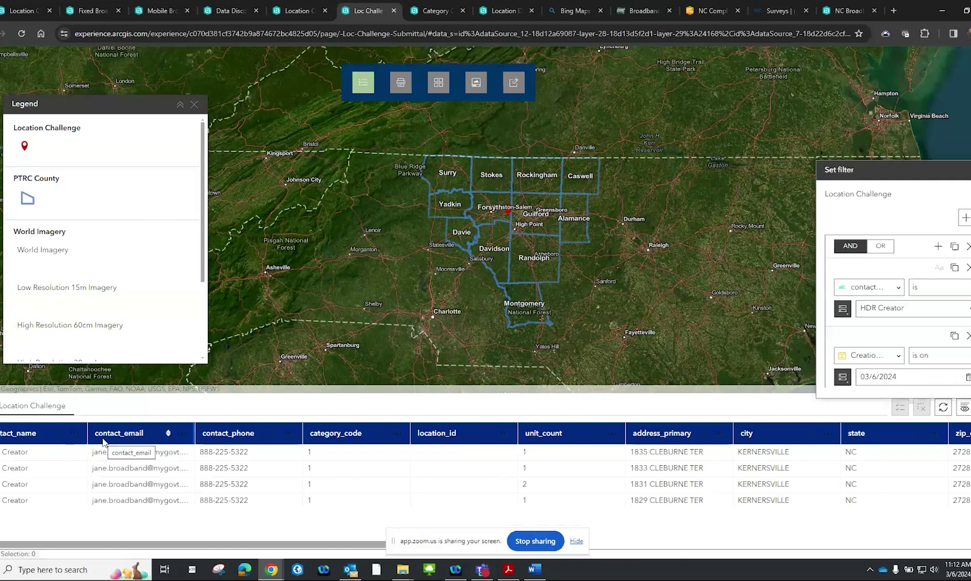
left_click(116, 453)
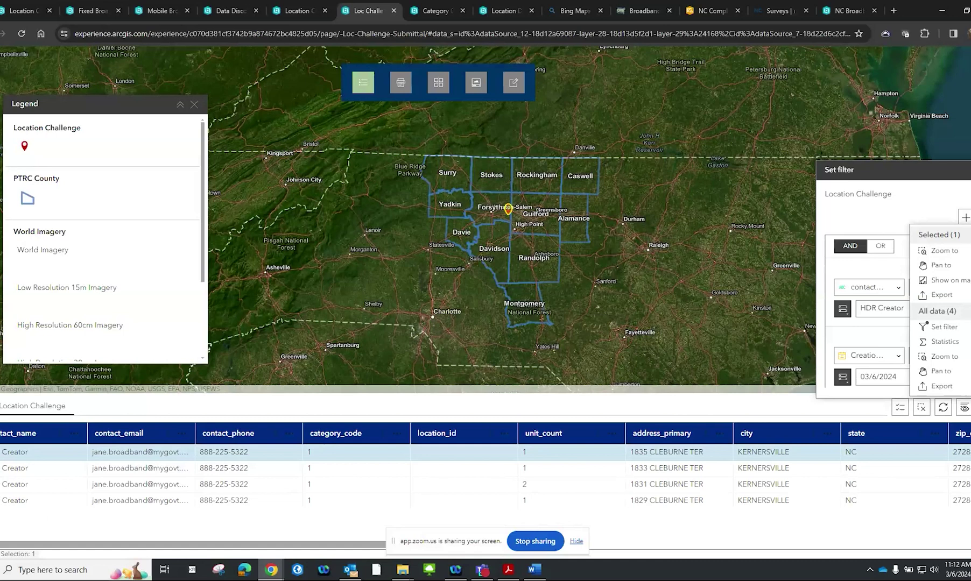
left_click(967, 398)
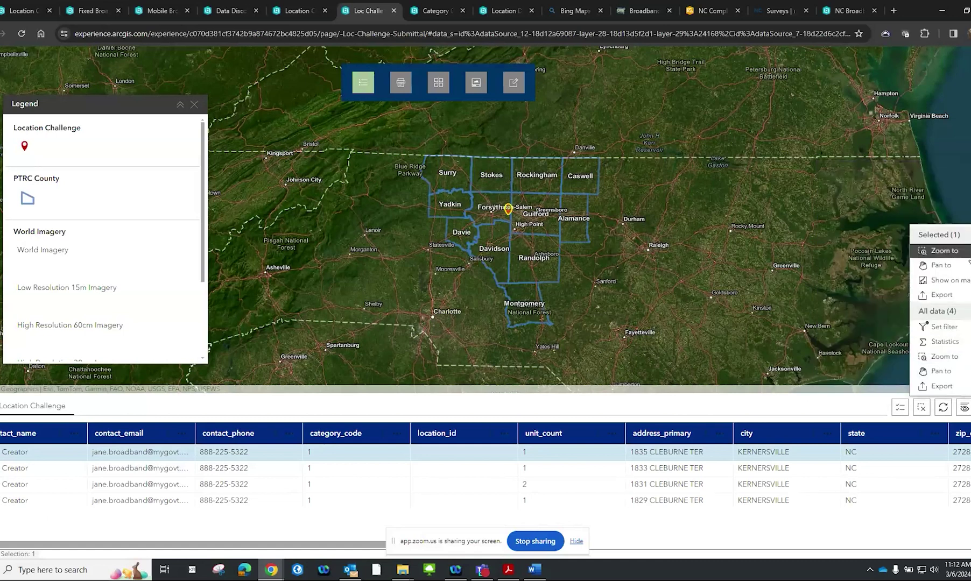
left_click(957, 251)
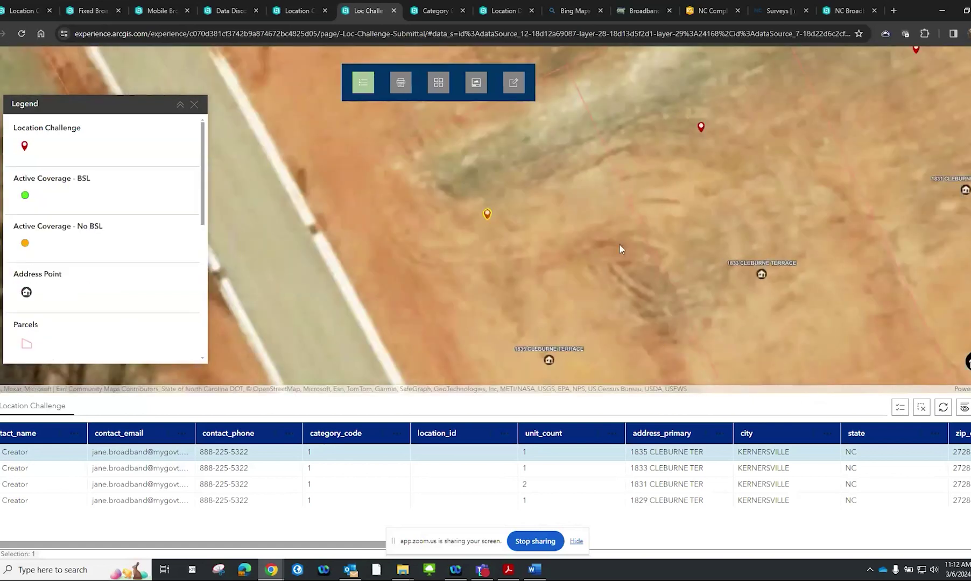
scroll(619, 245, "down", 2)
left_click_drag(619, 245, 469, 271)
scroll(469, 271, "down", 1)
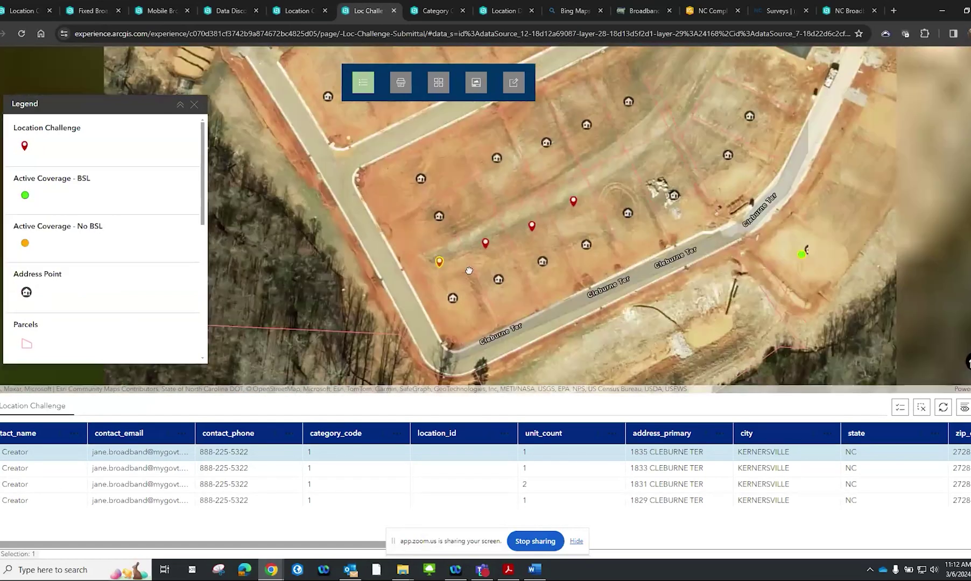
left_click(438, 259)
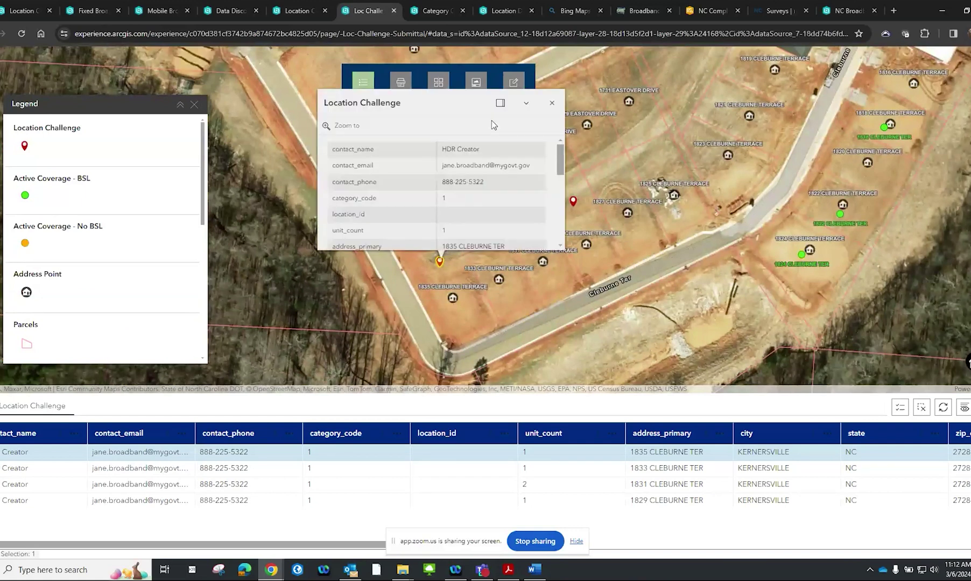
left_click(499, 103)
scroll(847, 130, "down", 2)
scroll(849, 140, "up", 2)
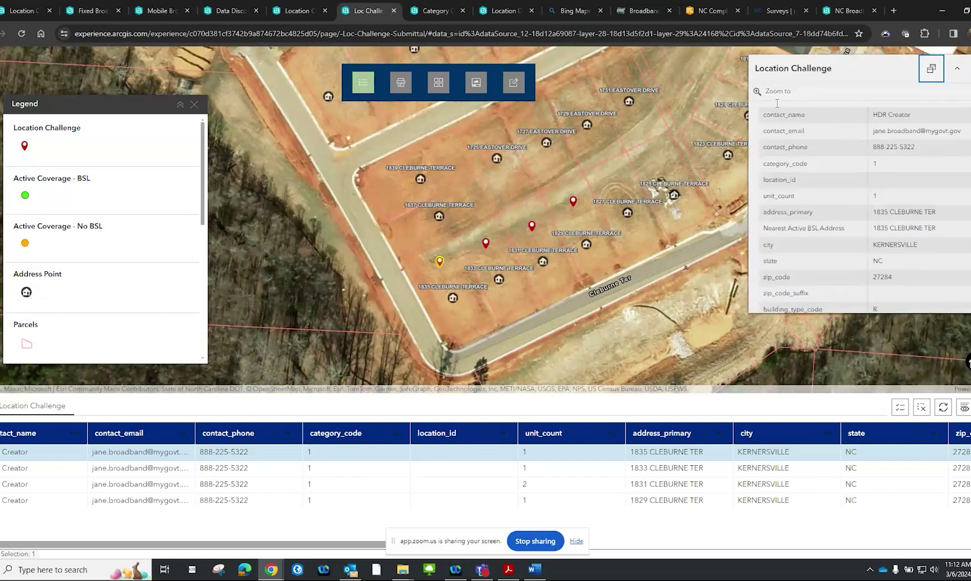
left_click(512, 82)
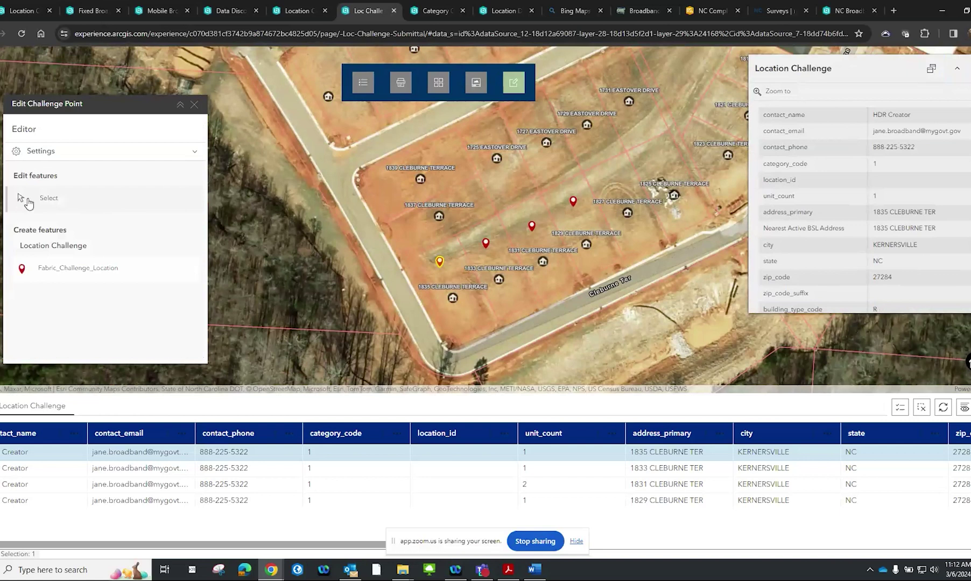
left_click(34, 200)
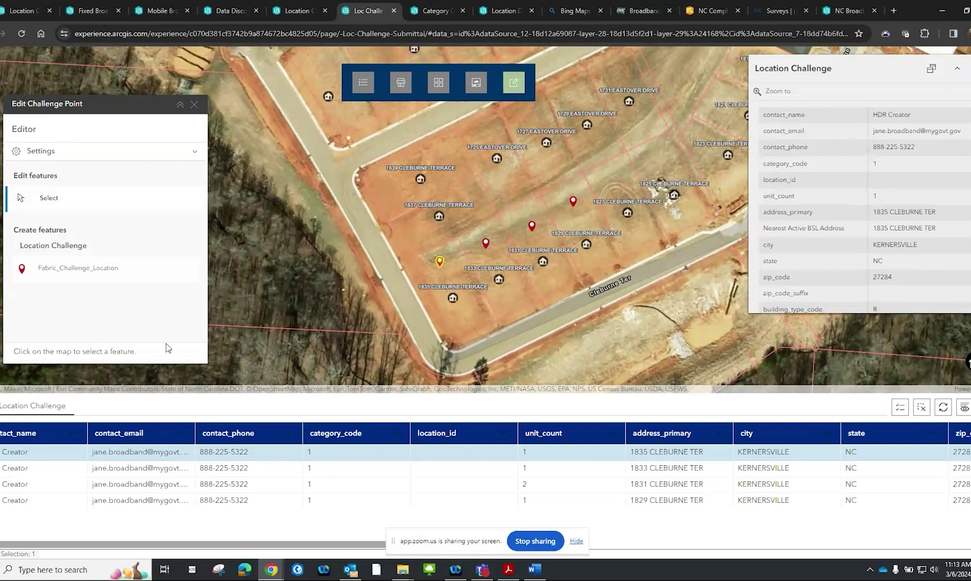
left_click(440, 262)
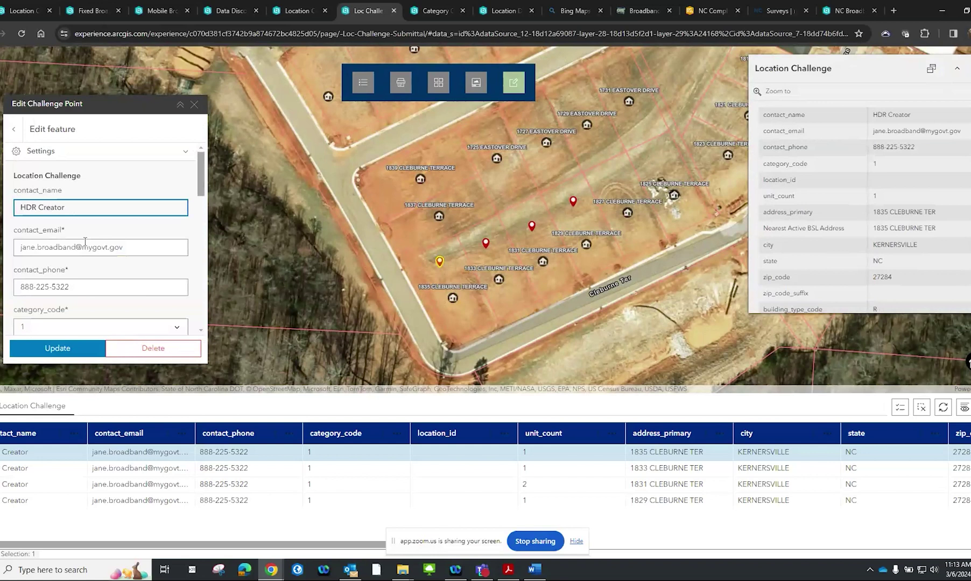
scroll(85, 242, "down", 3)
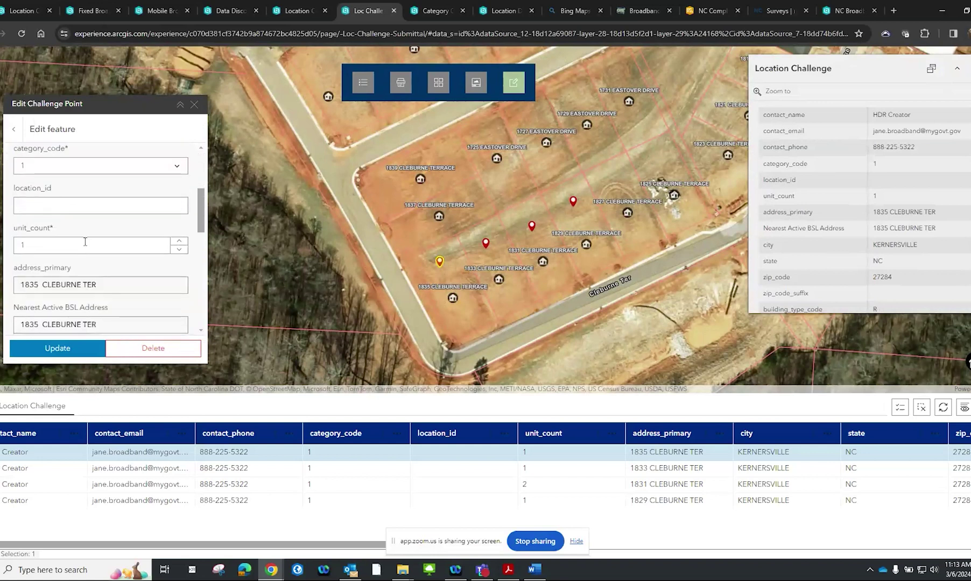
left_click(179, 241)
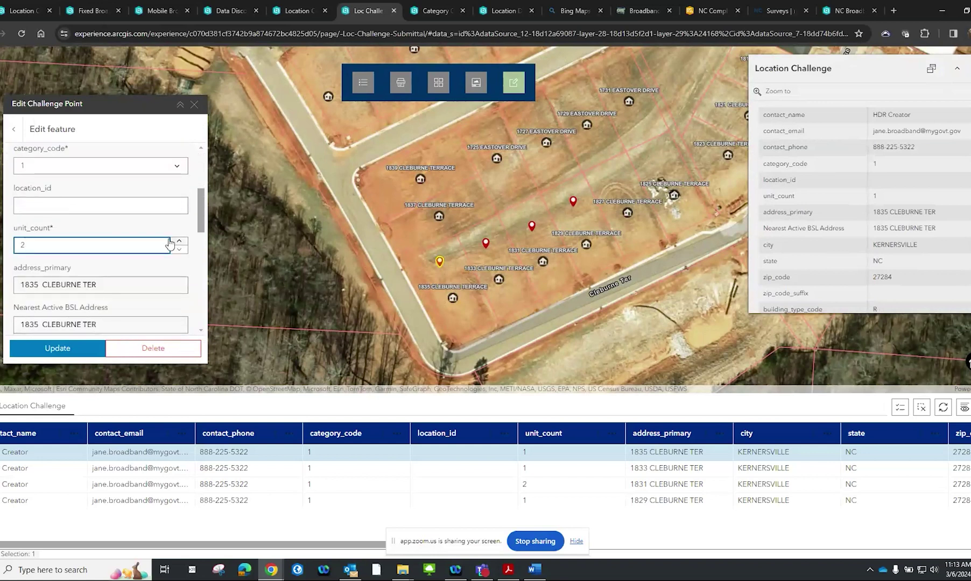
left_click(71, 350)
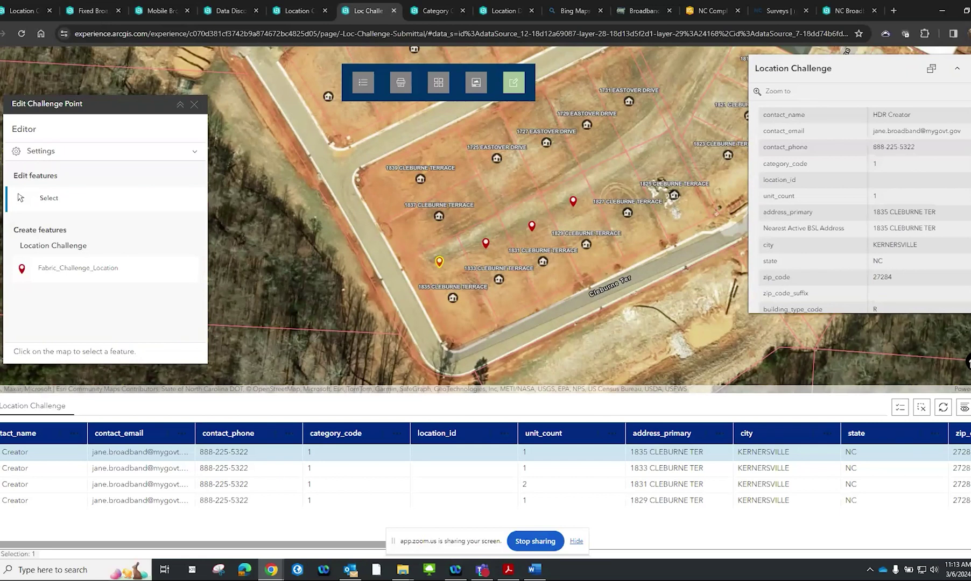
scroll(795, 132, "down", 3)
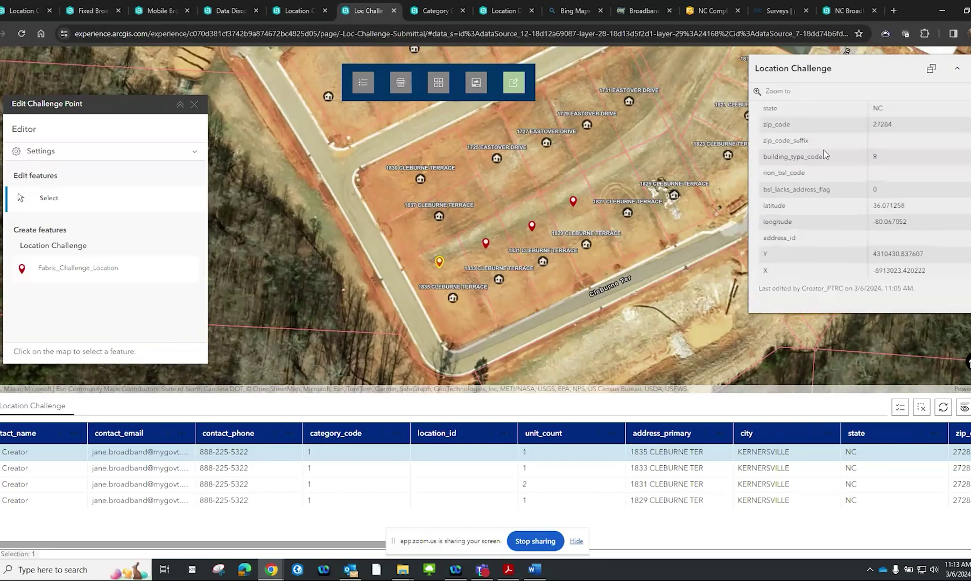
scroll(823, 152, "up", 3)
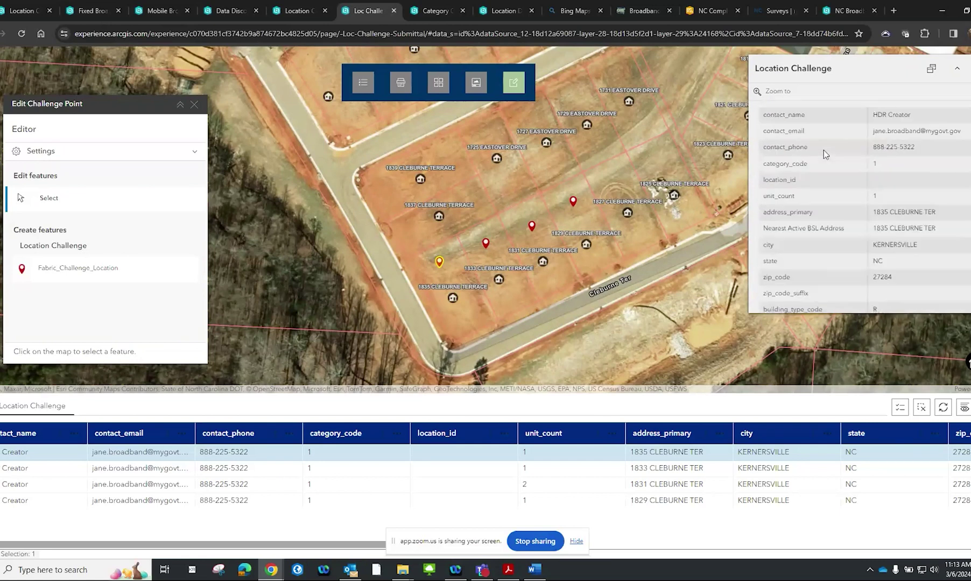
left_click(453, 298)
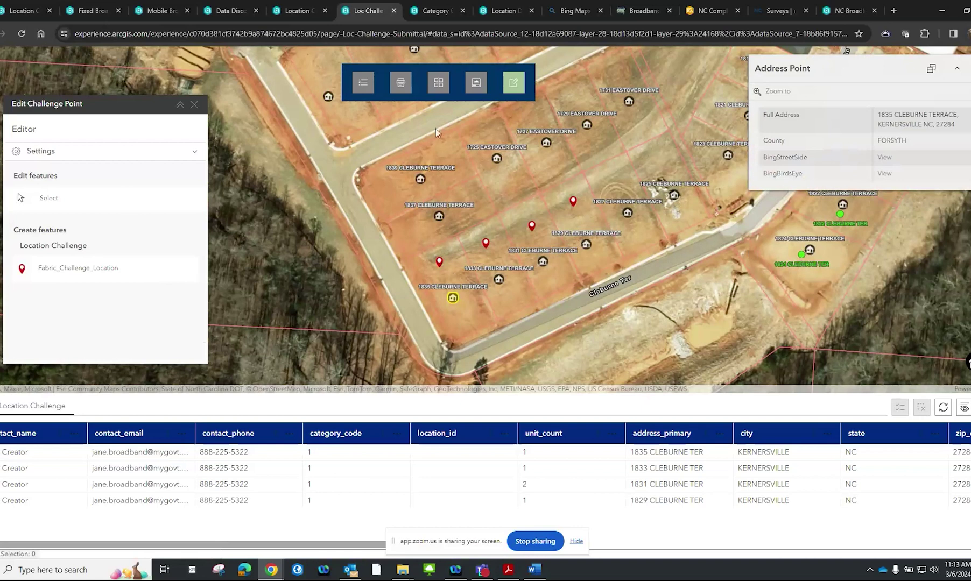
left_click(399, 86)
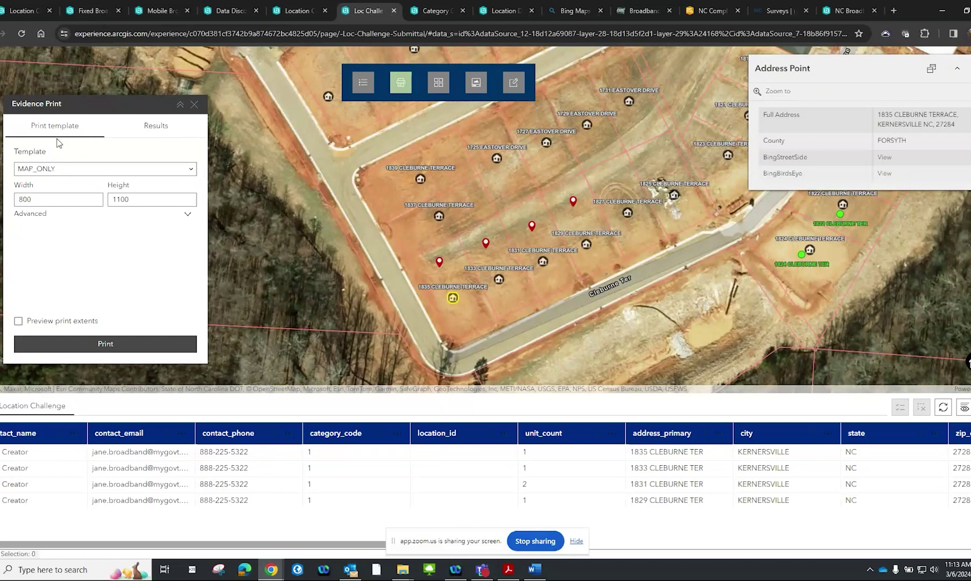
Print the previewed map extent as evidence and open the resulting Challenge Map printout
left_click(19, 321)
left_click(61, 342)
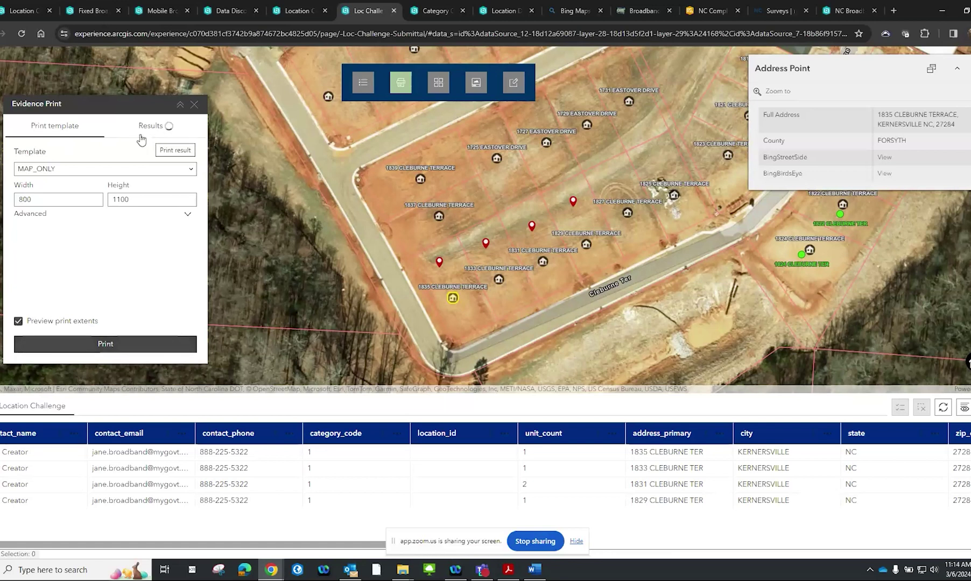
left_click(188, 218)
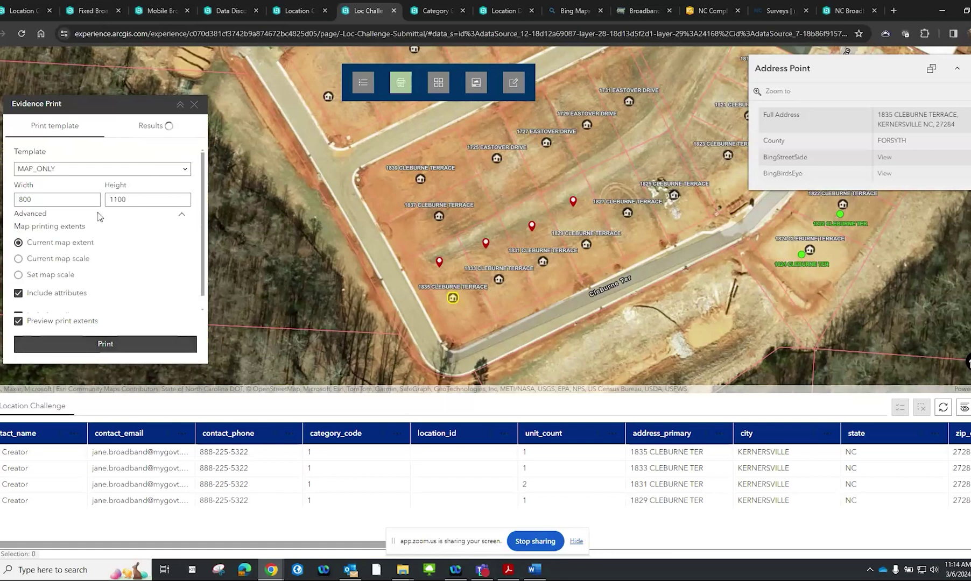
scroll(96, 282, "down", 1)
scroll(99, 272, "up", 1)
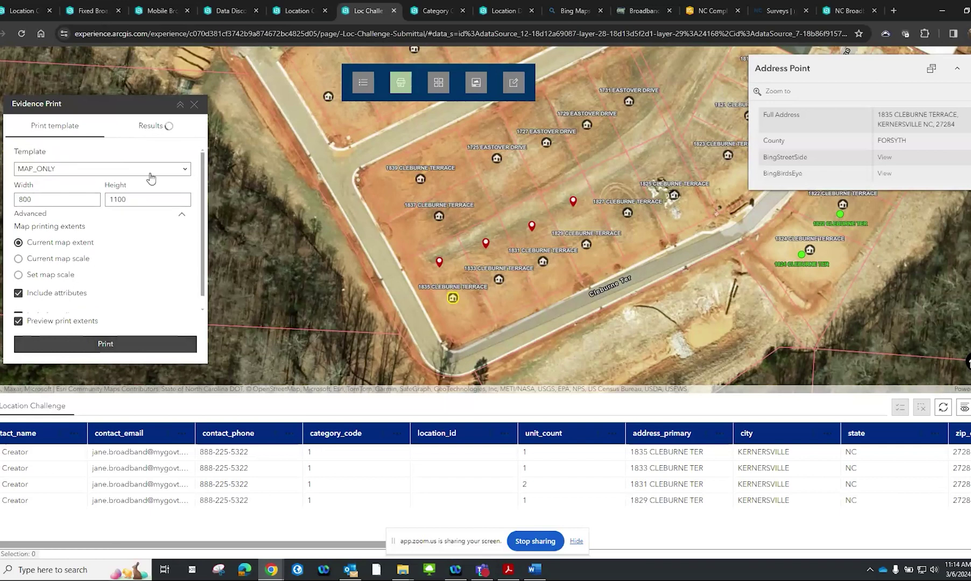
left_click(155, 127)
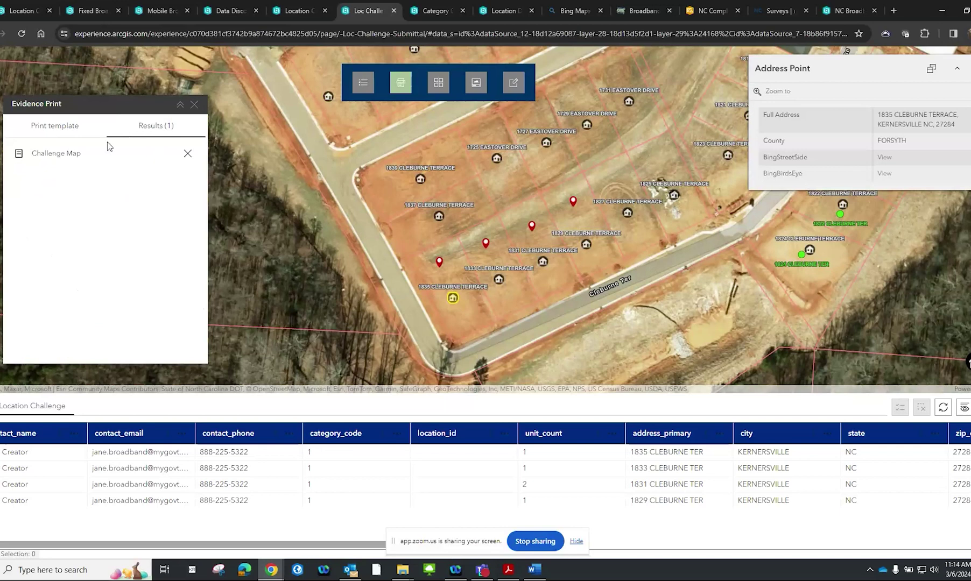
left_click(57, 157)
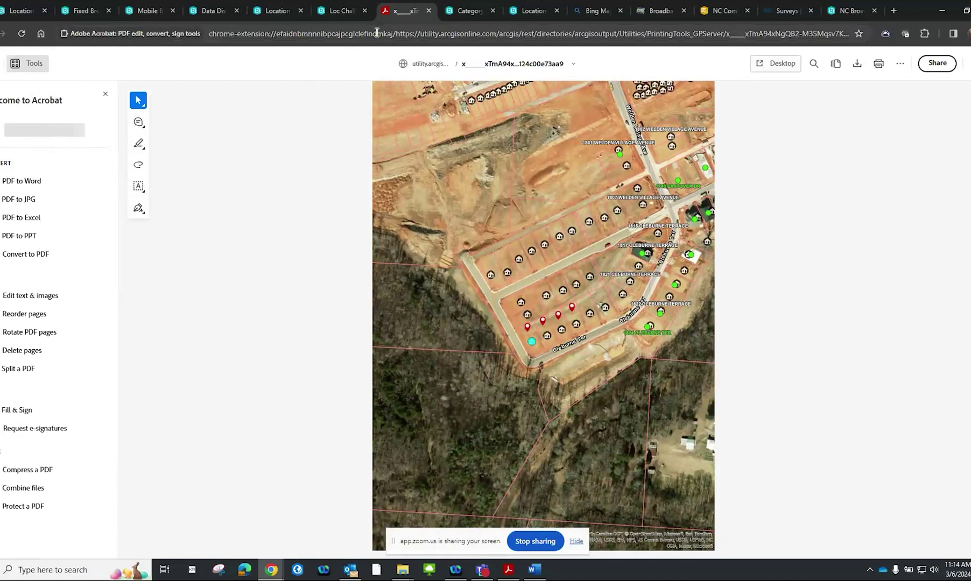
Close the Challenge Map PDF tab to return to the Location Challenge map
left_click(429, 11)
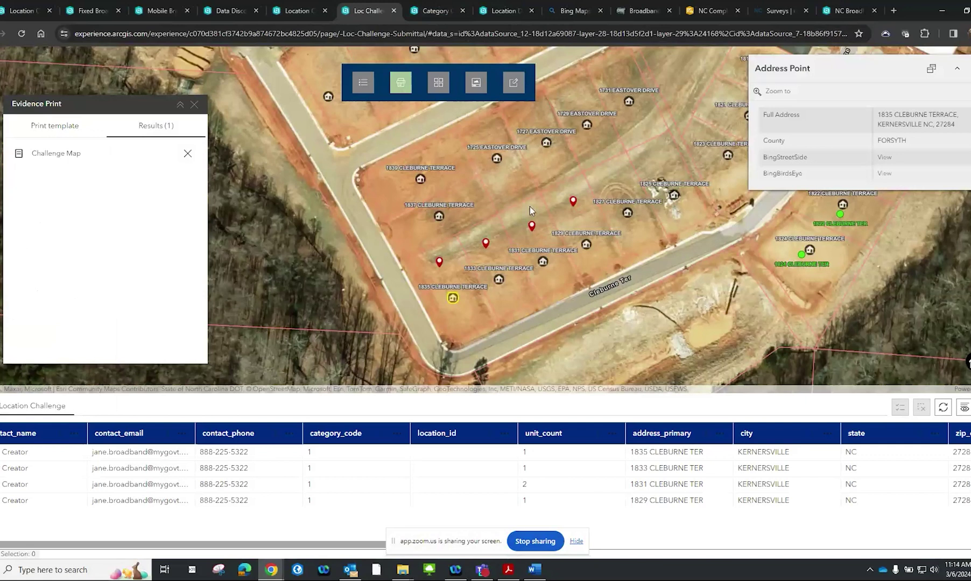
Try the OpenStreetMap, Streets and Topographic basemaps, then view the user guide documentation
left_click(440, 88)
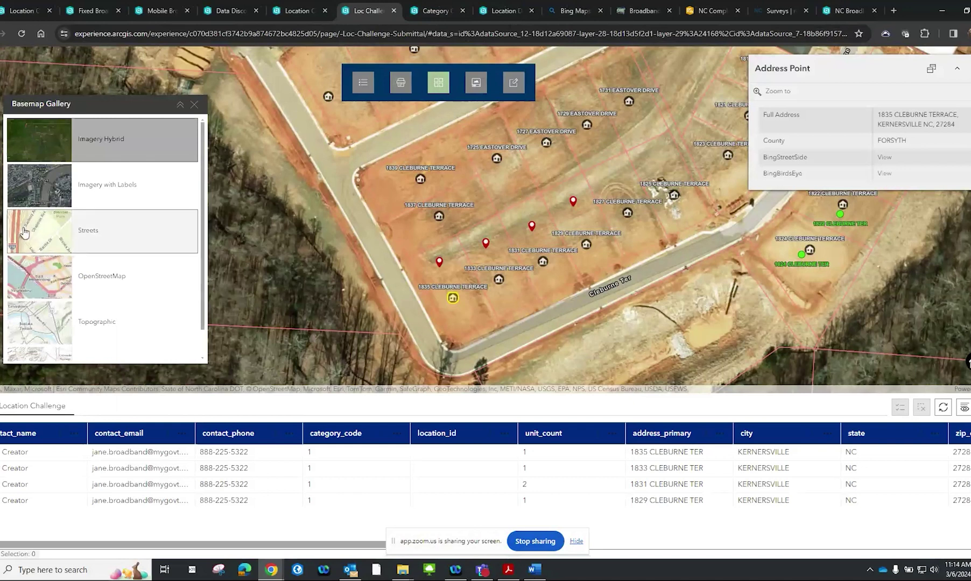
scroll(42, 250, "down", 1)
left_click(42, 250)
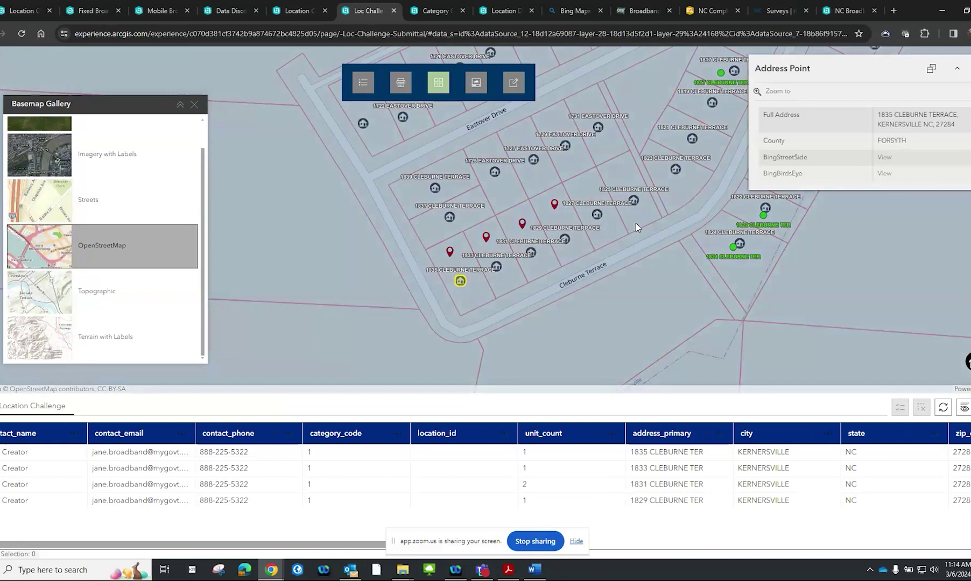
left_click(40, 200)
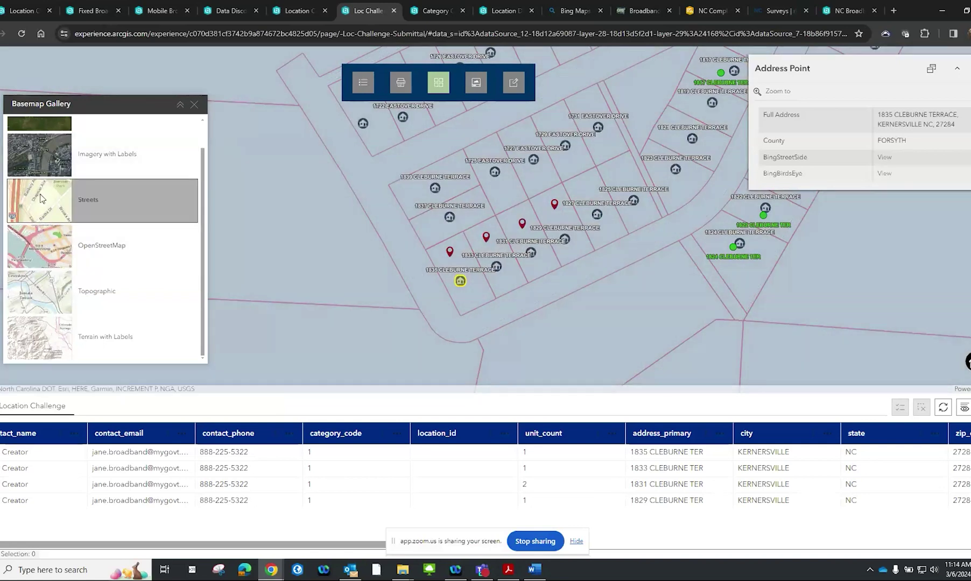
left_click(42, 280)
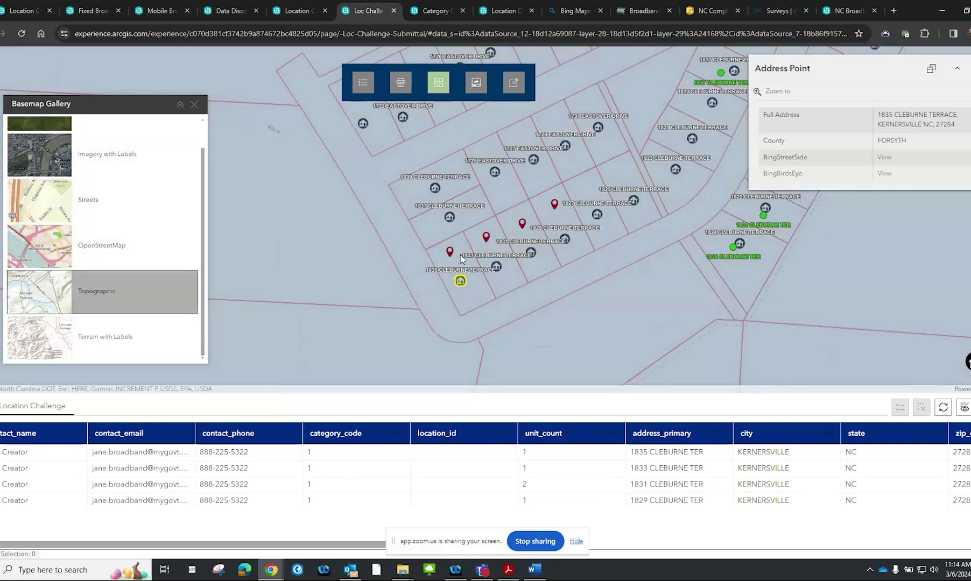
left_click(476, 84)
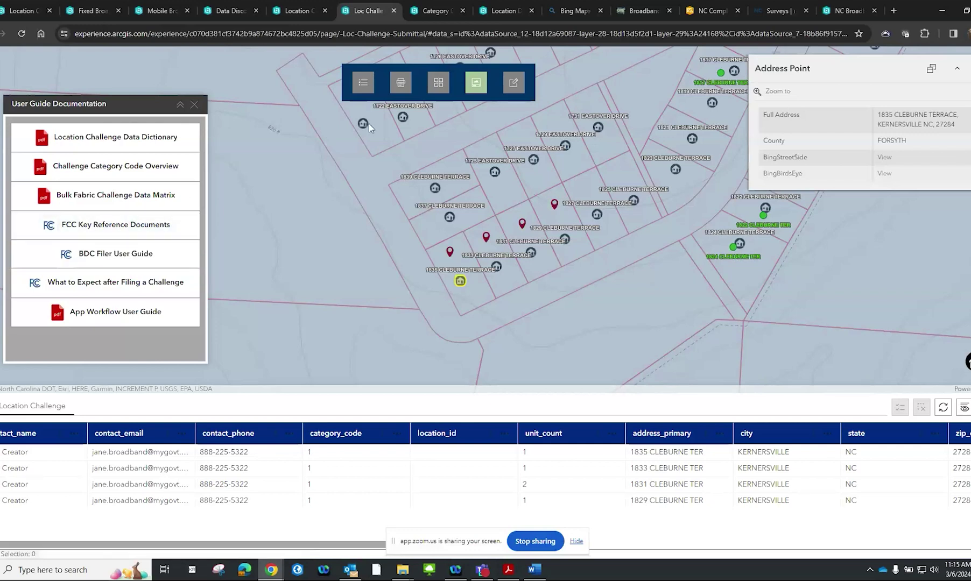
Apply the Imagery Hybrid basemap, close the address point popup, and scroll the table to the state–address_id columns
left_click(438, 91)
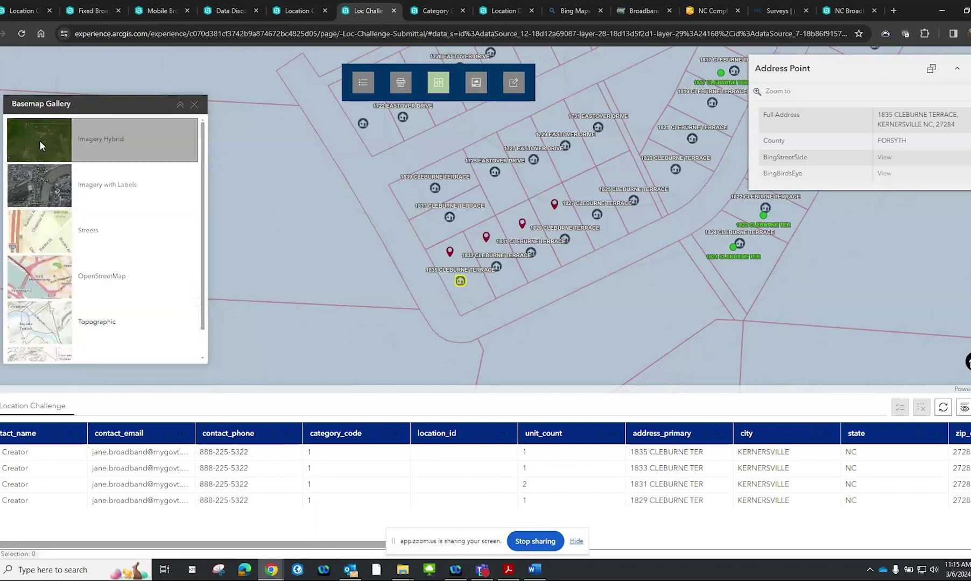
left_click(39, 140)
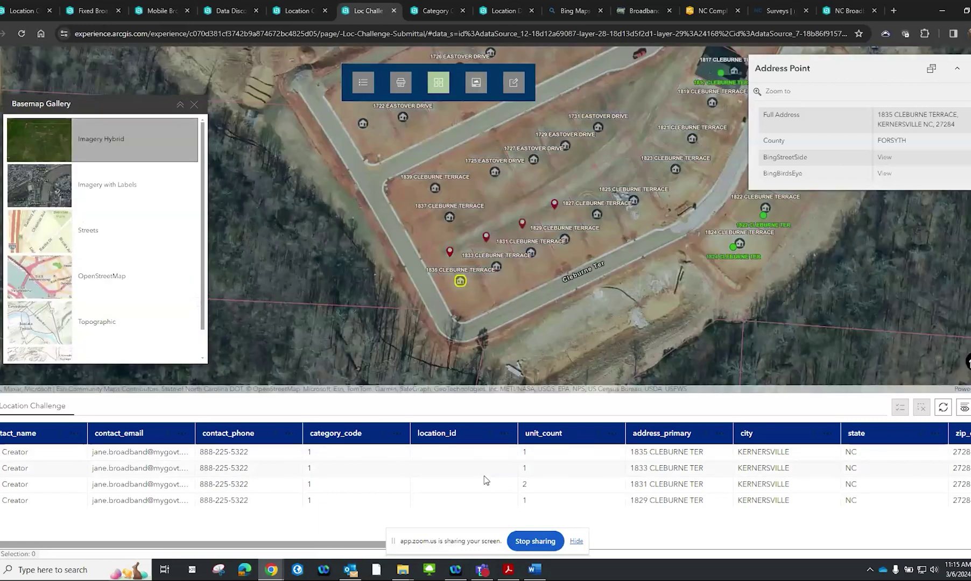
left_click(410, 302)
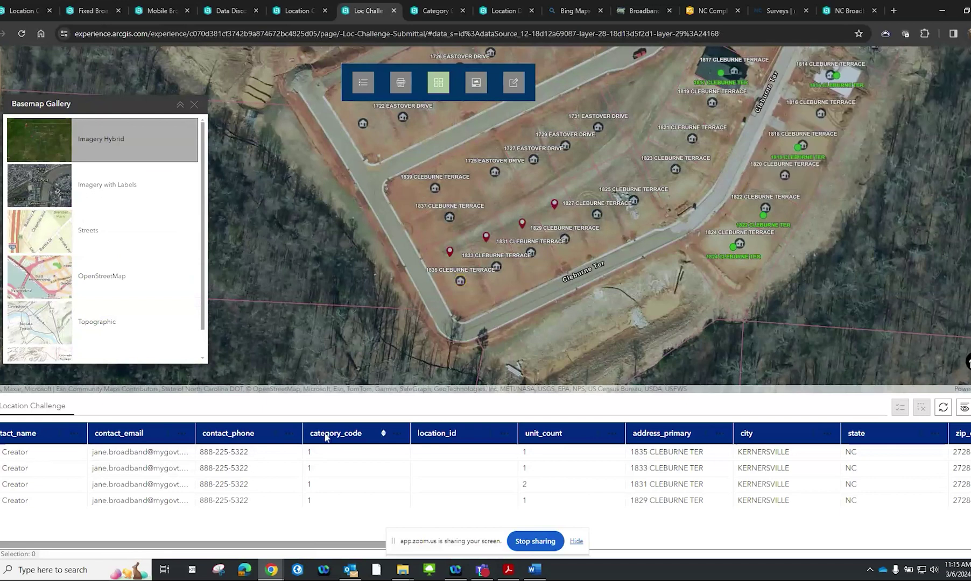
left_click_drag(334, 548, 260, 533)
left_click_drag(335, 531, 813, 518)
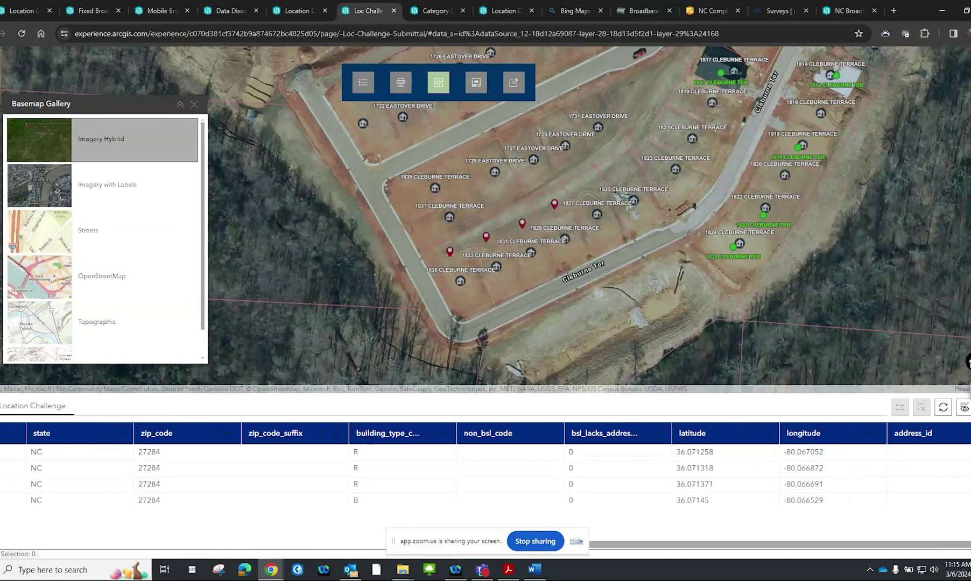
left_click(963, 407)
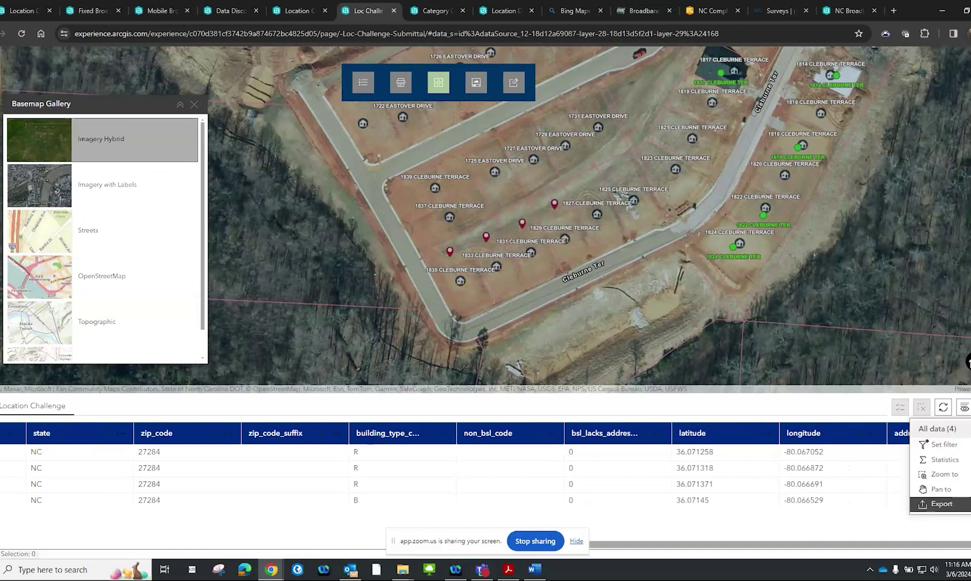
Export all four Location Challenge table records to CSV
left_click(942, 504)
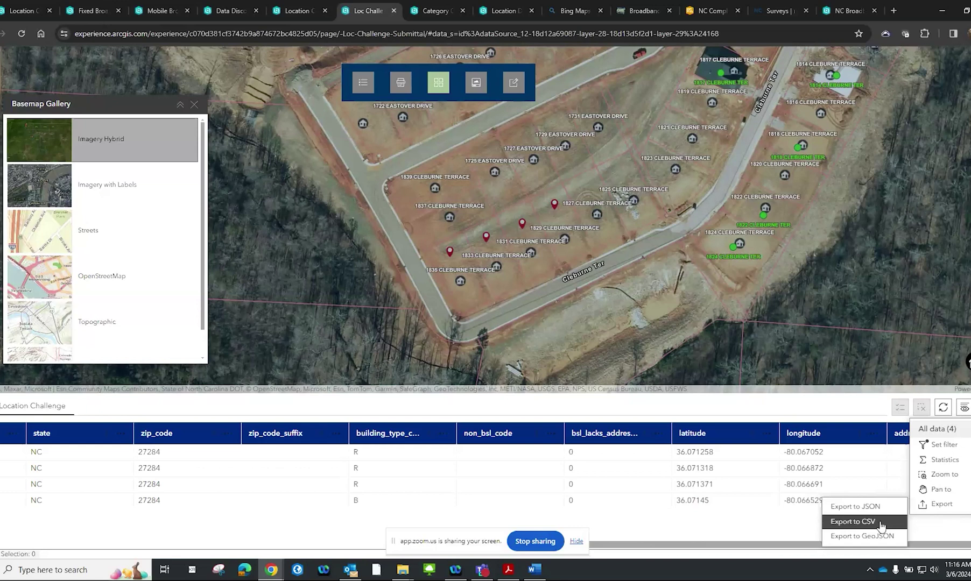
left_click(880, 523)
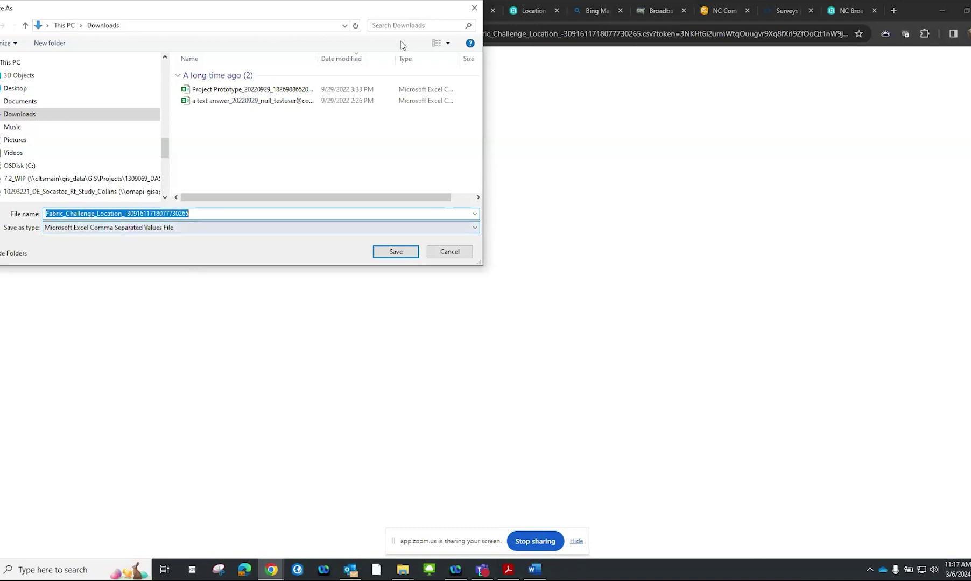
Finish the Save As prompt for the Location Challenge CSV and return to the PTRC home page
key("Return")
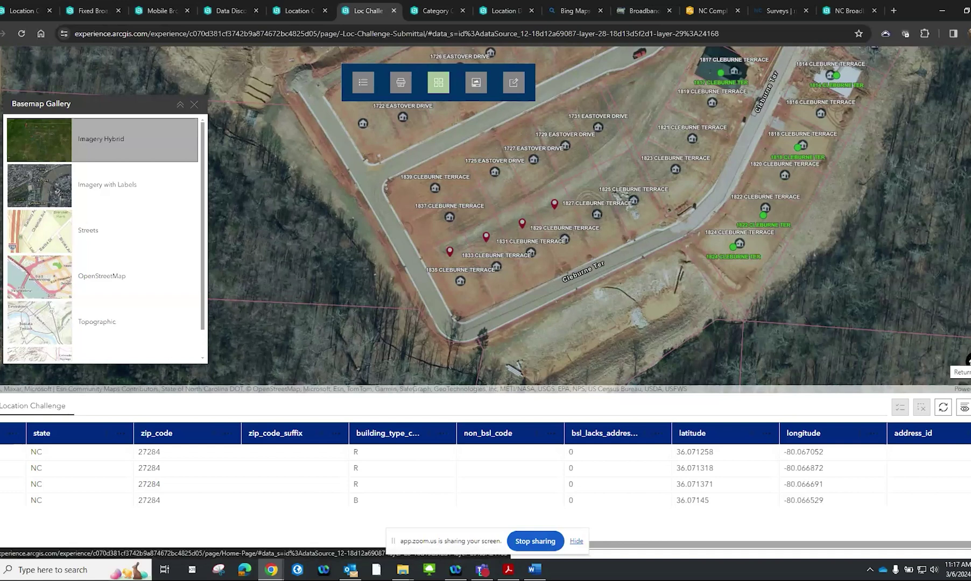
left_click(967, 360)
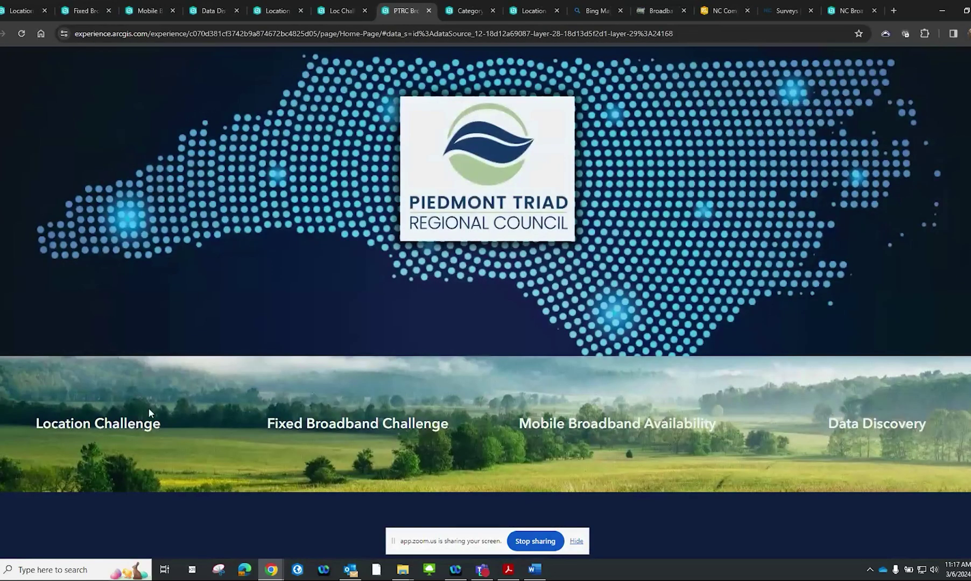
Go to the Location Challenge page's Fabric Location Map with challenge points across PTRC counties
left_click(146, 423)
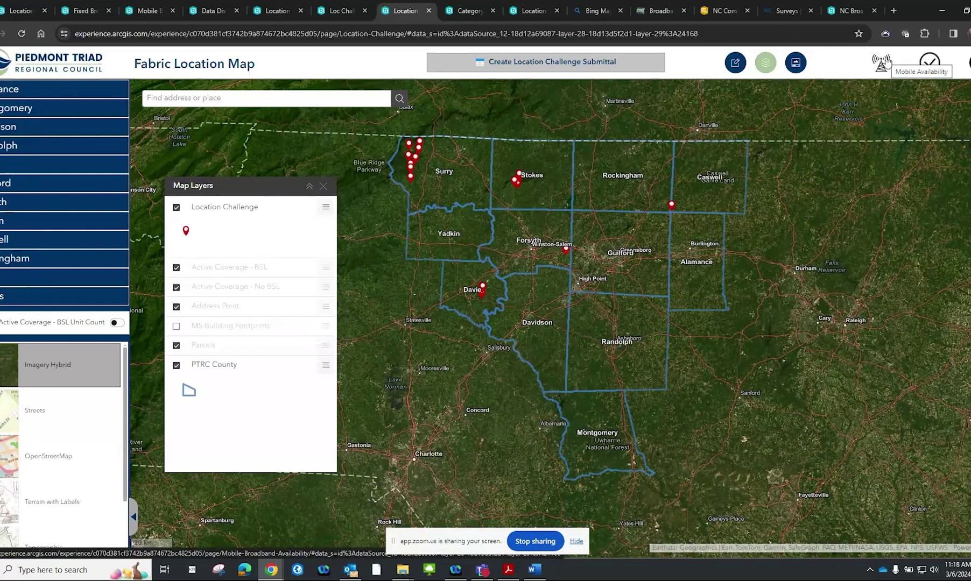
Switch to the Fixed Broadband Availability map showing three challenge points near Forsyth and Guilford
left_click(928, 63)
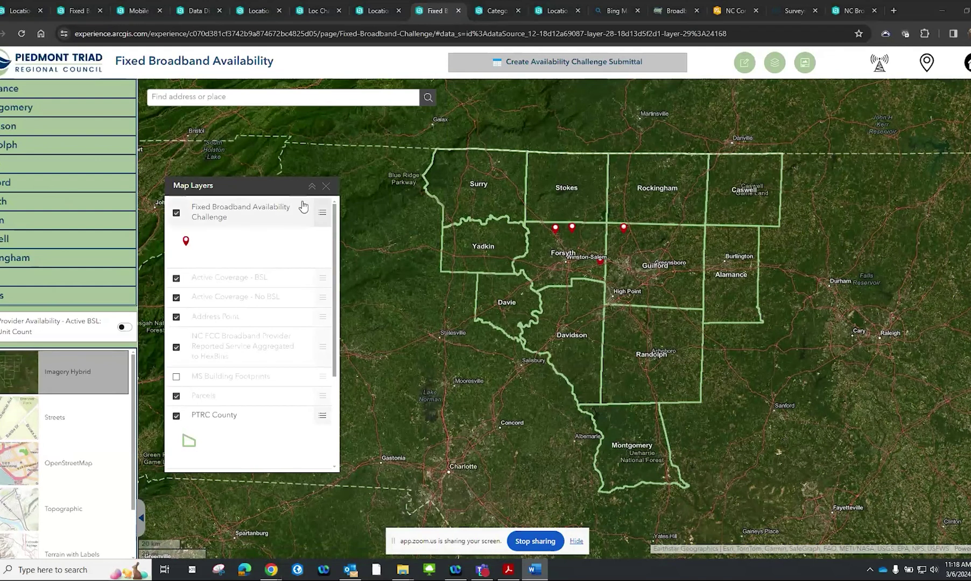
Search the map for the Stonewick Drive address in Jamestown, replacing the pasted Cleburne Terrace address
left_click(367, 99)
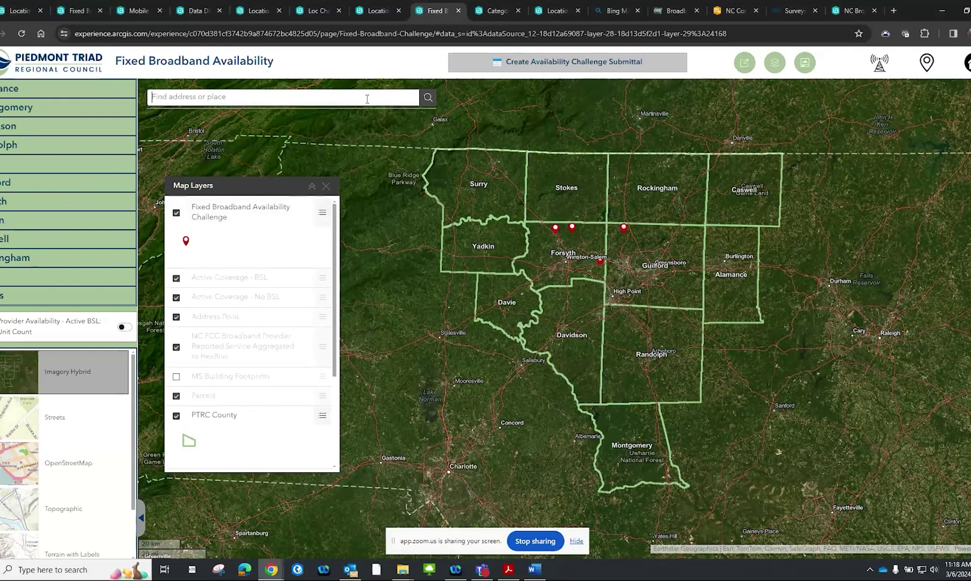
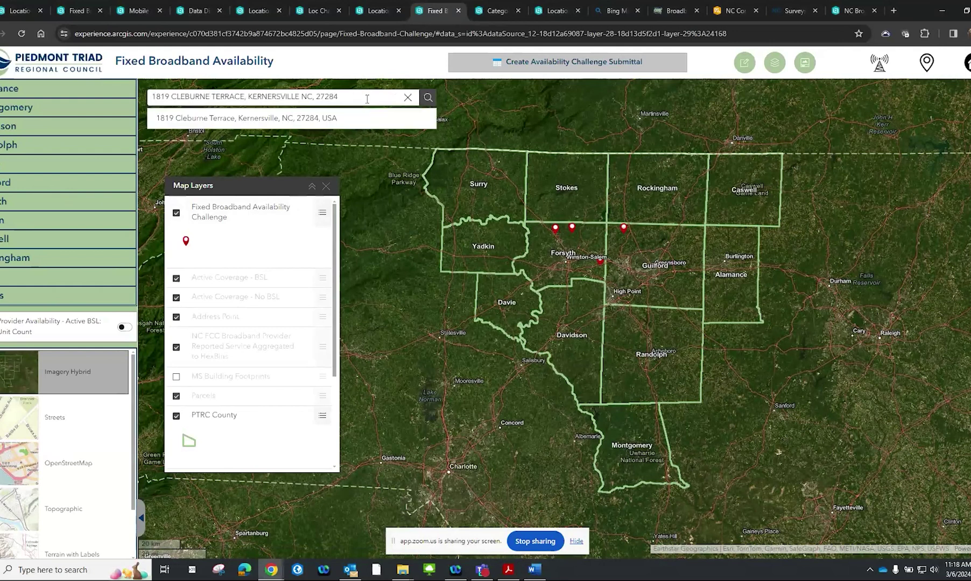
key("Return")
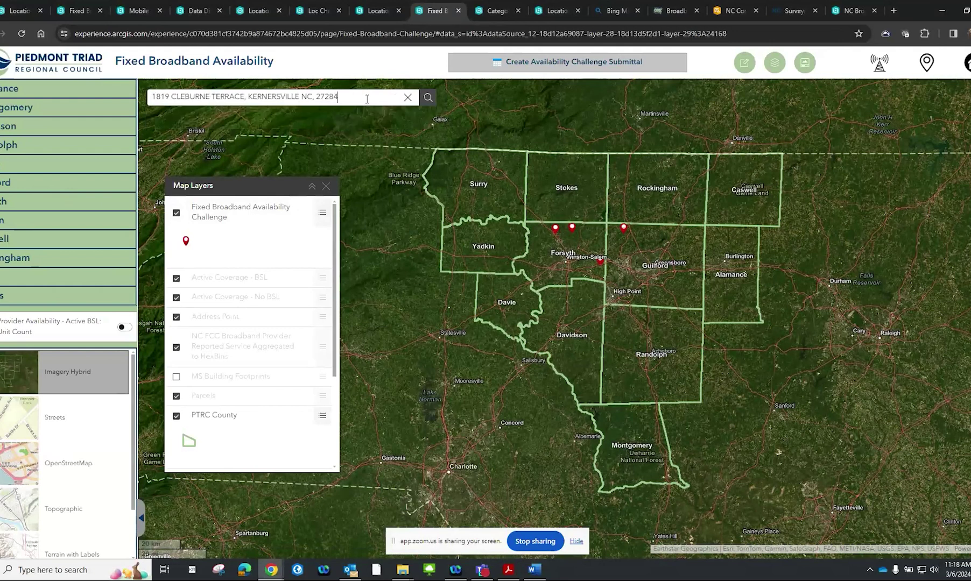
key("alt+Tab")
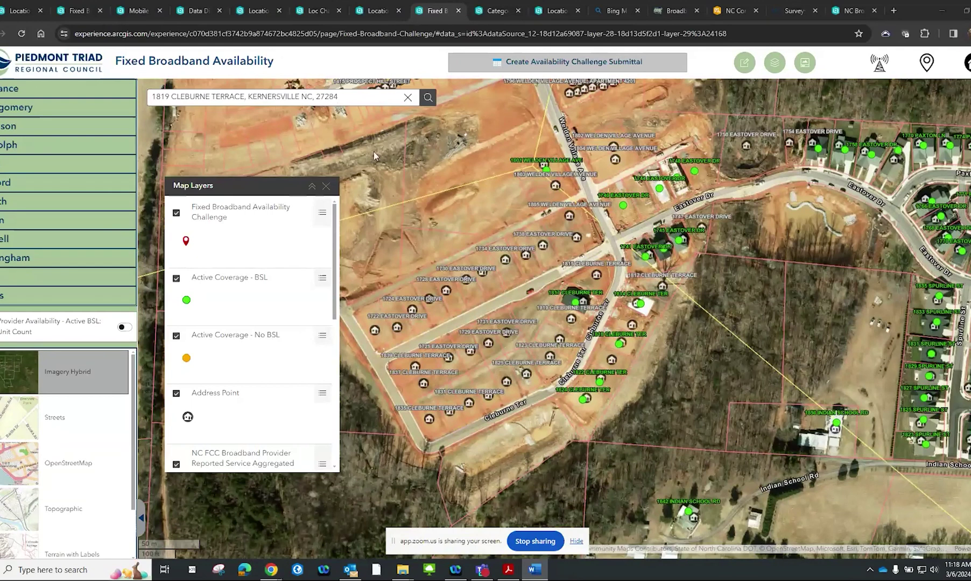
left_click(357, 95)
left_click_drag(356, 95, 155, 98)
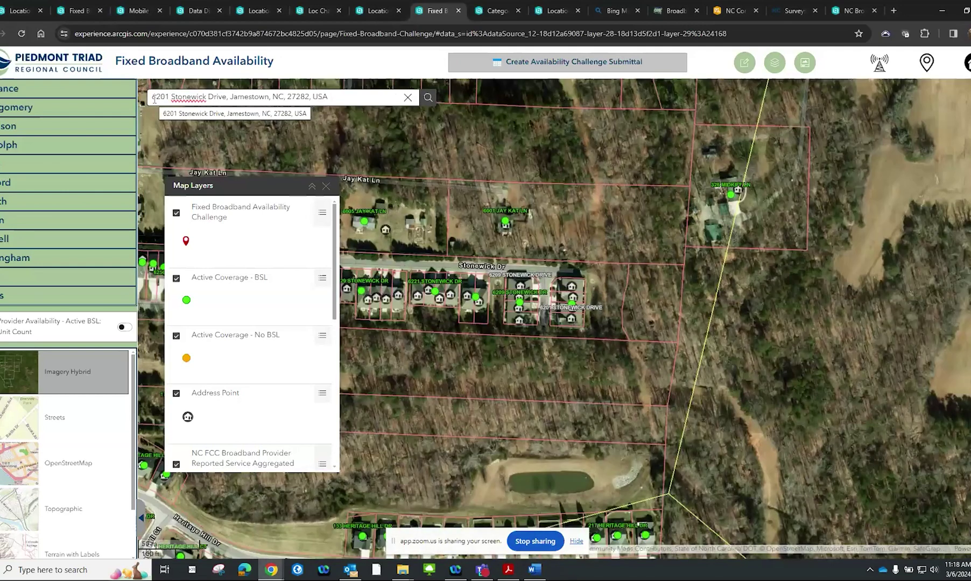
Zoom in and pan so both rows of Stonewick Drive townhouses are centred
scroll(552, 309, "up", 3)
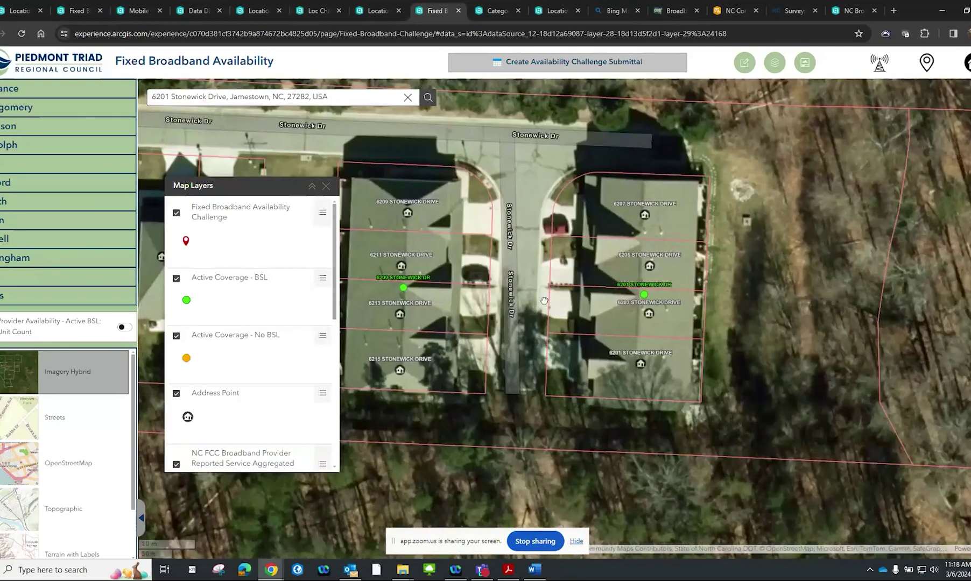
left_click_drag(544, 302, 457, 294)
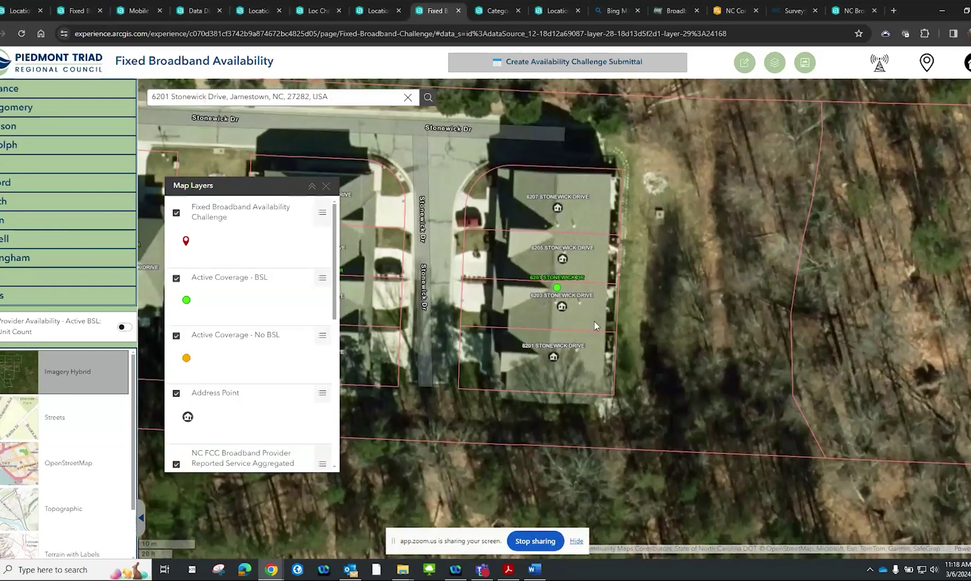
scroll(594, 322, "down", 1)
scroll(595, 322, "up", 2)
scroll(595, 321, "down", 2)
scroll(598, 322, "up", 1)
left_click_drag(598, 321, 664, 338)
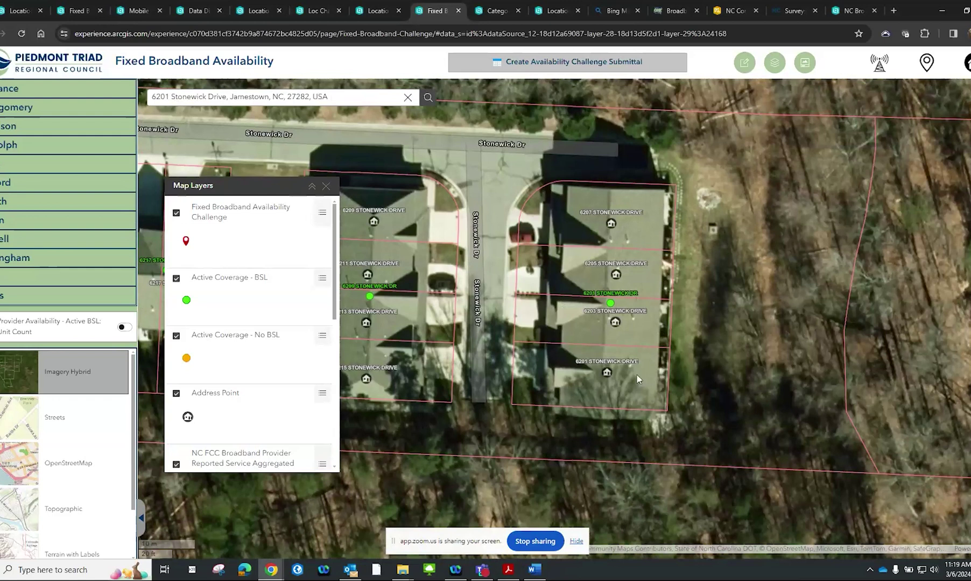
left_click(611, 303)
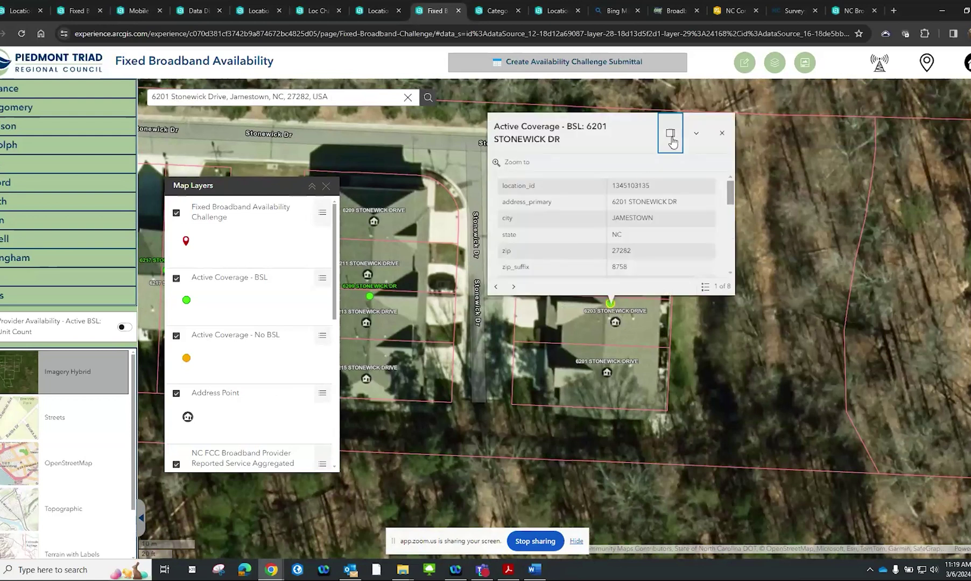
left_click(670, 136)
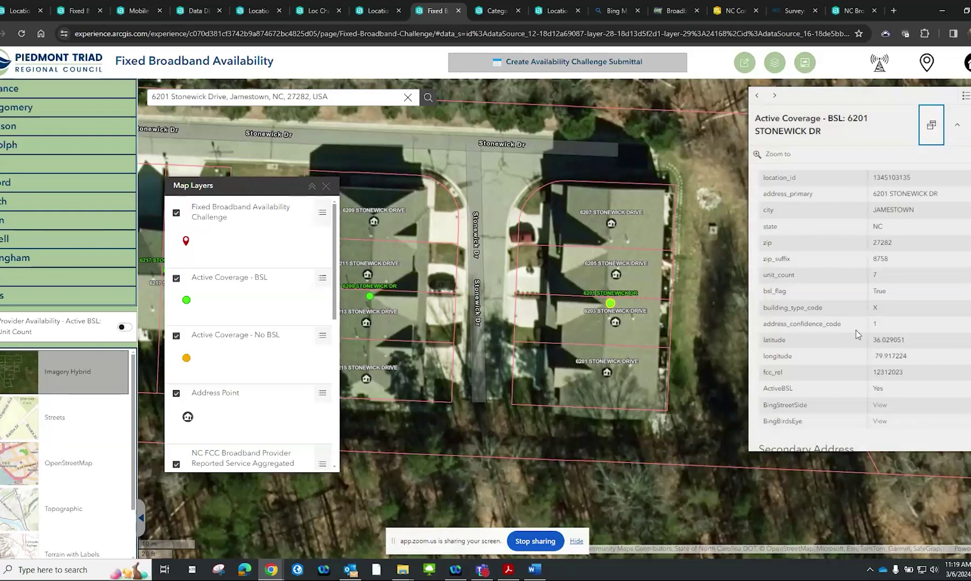
scroll(855, 329, "down", 2)
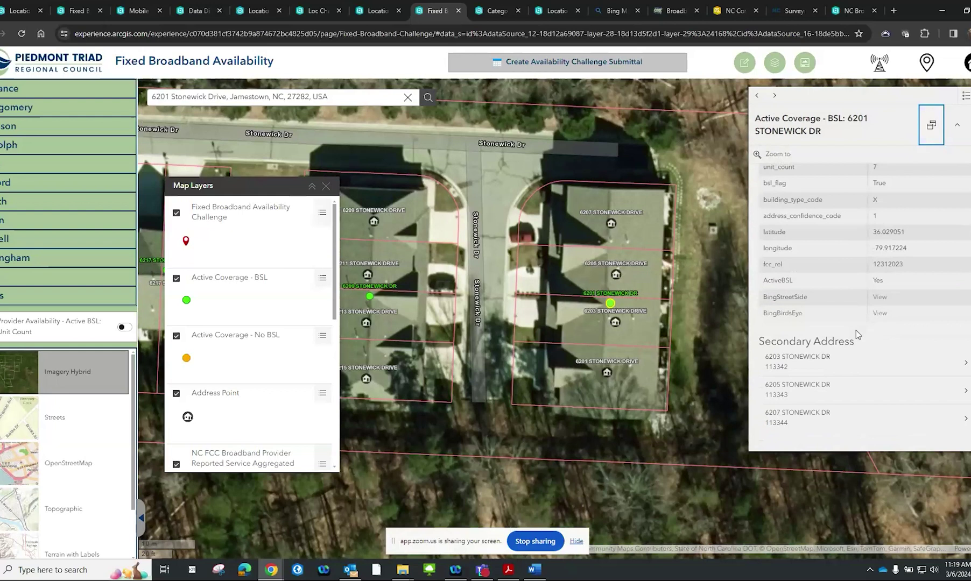
scroll(855, 330, "up", 2)
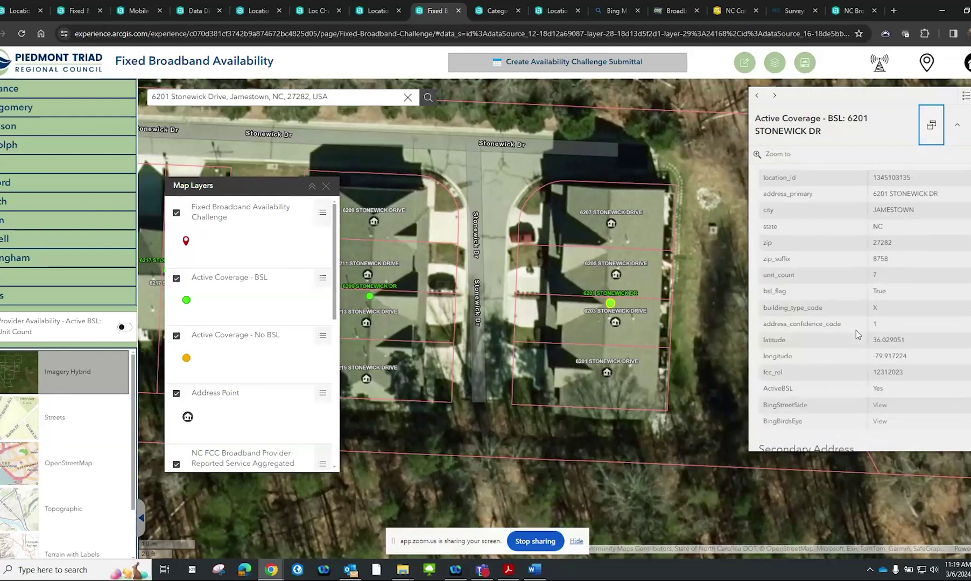
scroll(856, 330, "down", 2)
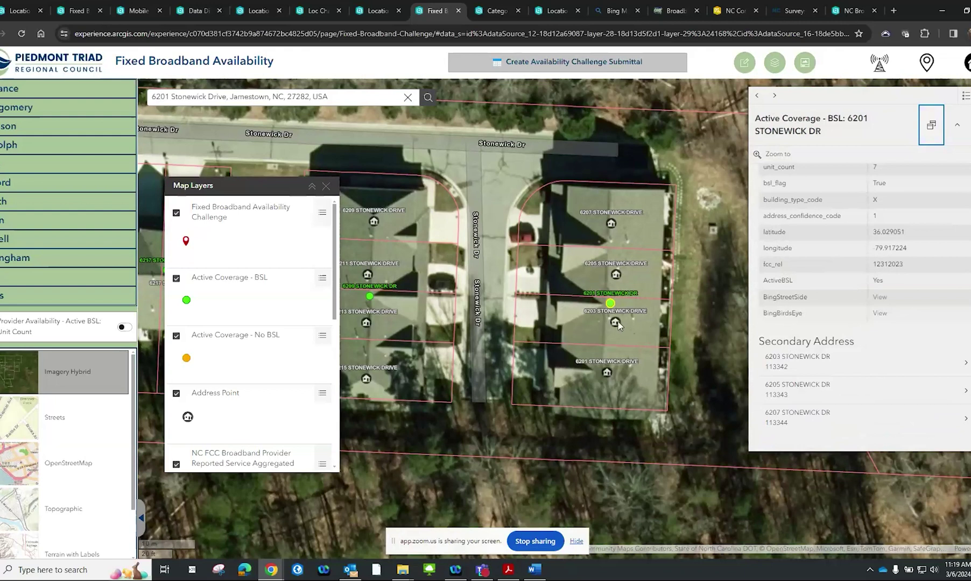
scroll(795, 283, "up", 2)
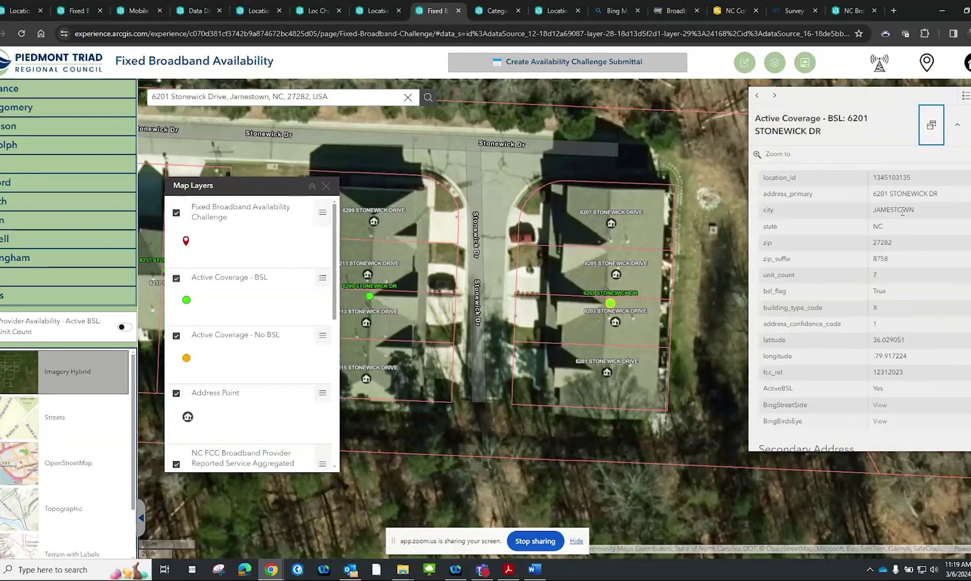
scroll(639, 291, "down", 4)
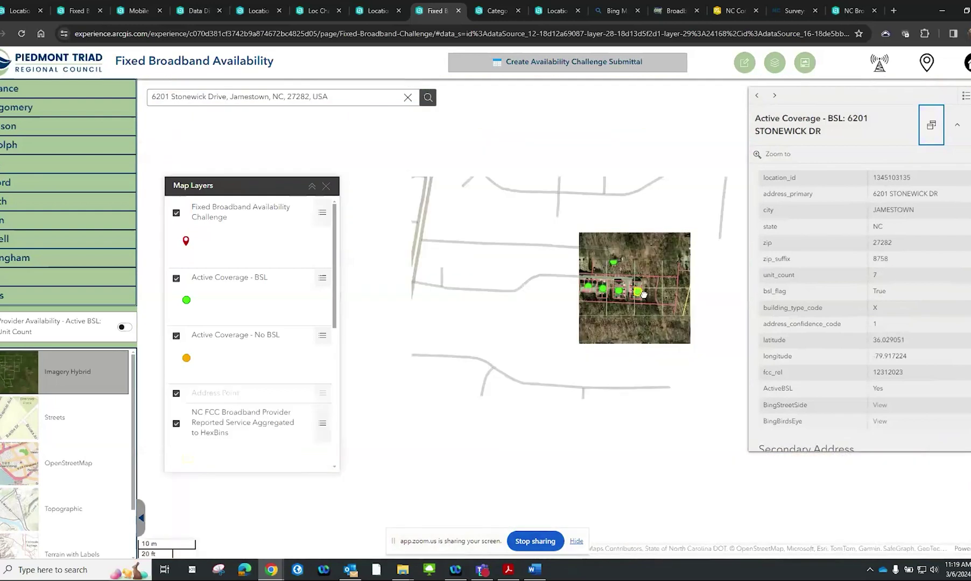
scroll(643, 296, "up", 4)
left_click_drag(644, 298, 655, 316)
scroll(856, 317, "down", 2)
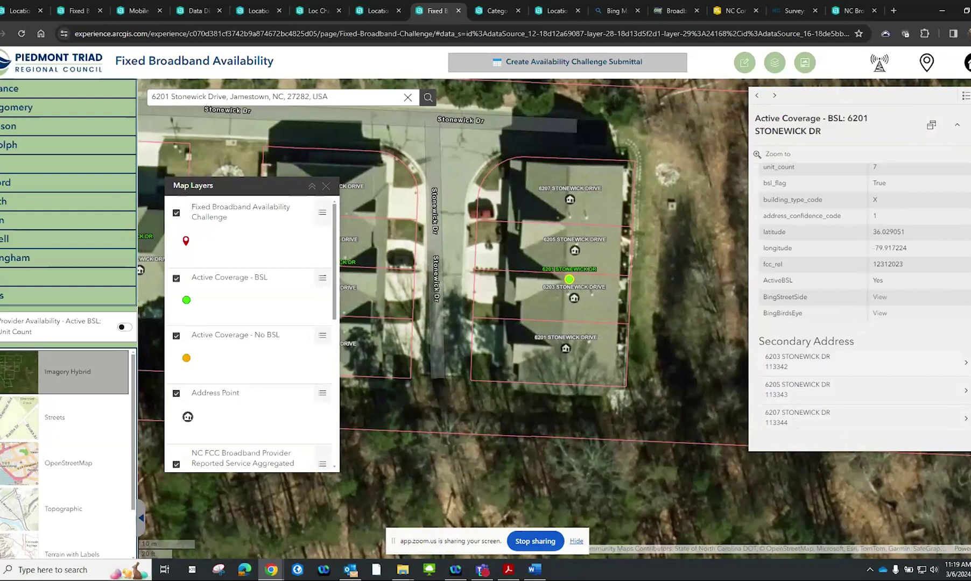
left_click(966, 367)
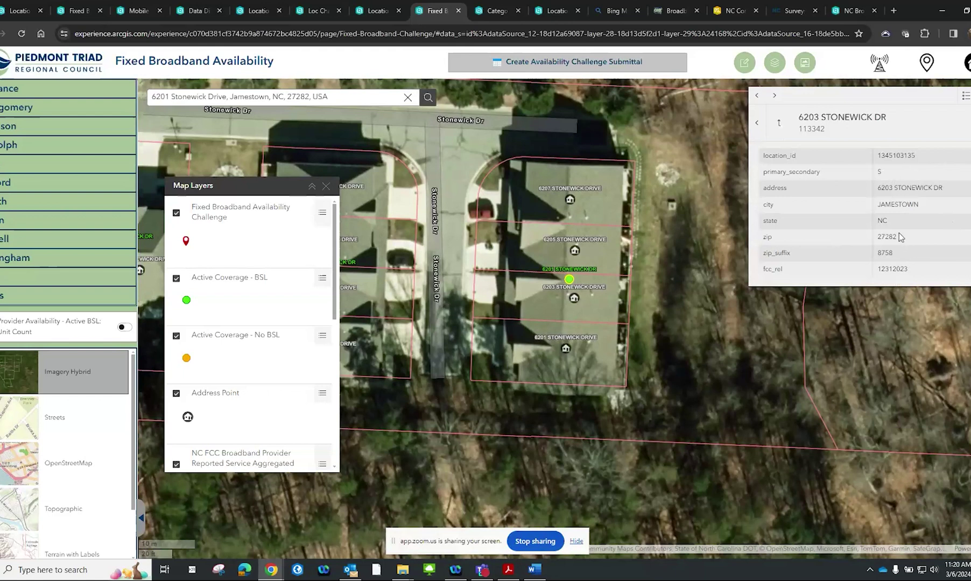
left_click(757, 123)
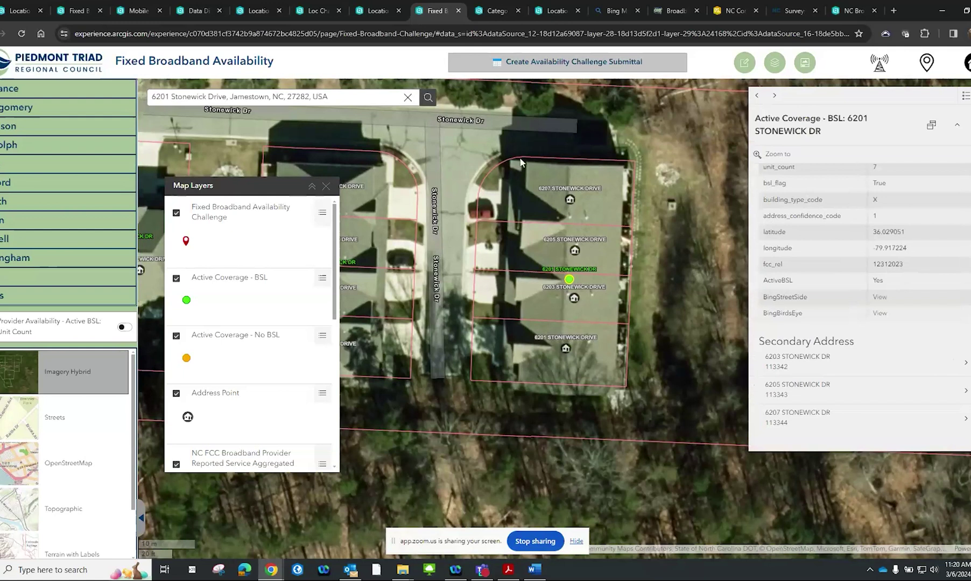
scroll(270, 261, "down", 4)
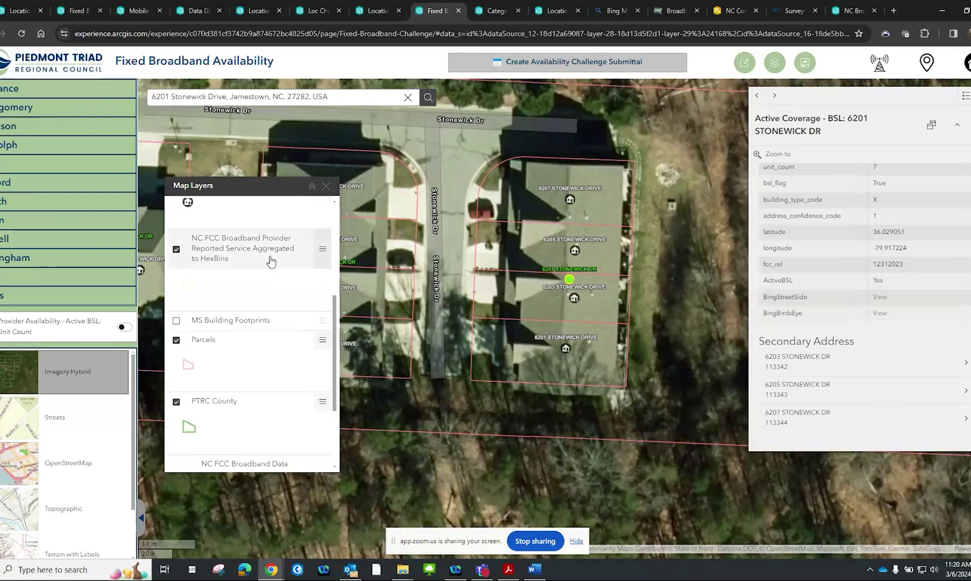
Zoom out to the 200 m scale and recentre on BSL dots around Stonewick Dr and Olde Salem Dr
scroll(608, 274, "down", 3)
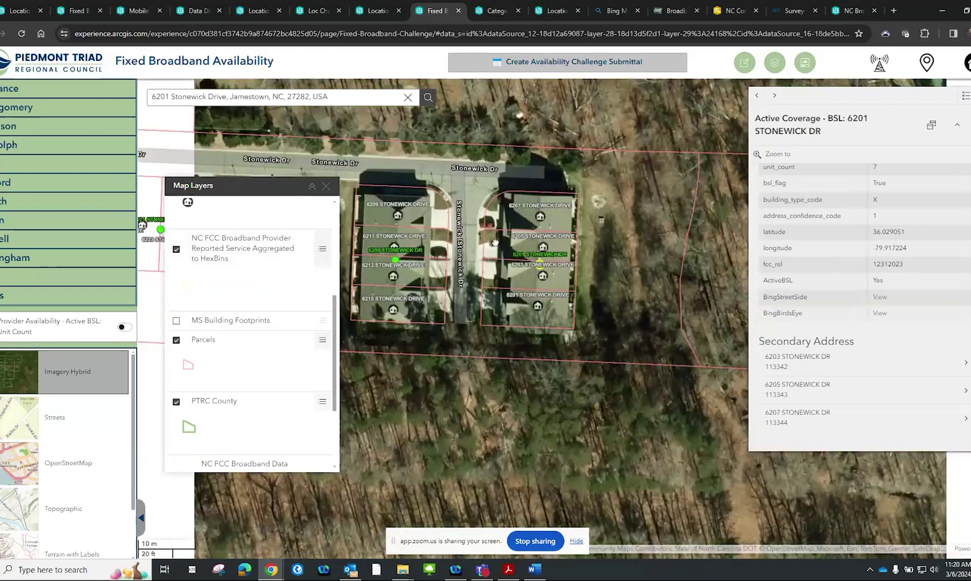
scroll(607, 273, "down", 1)
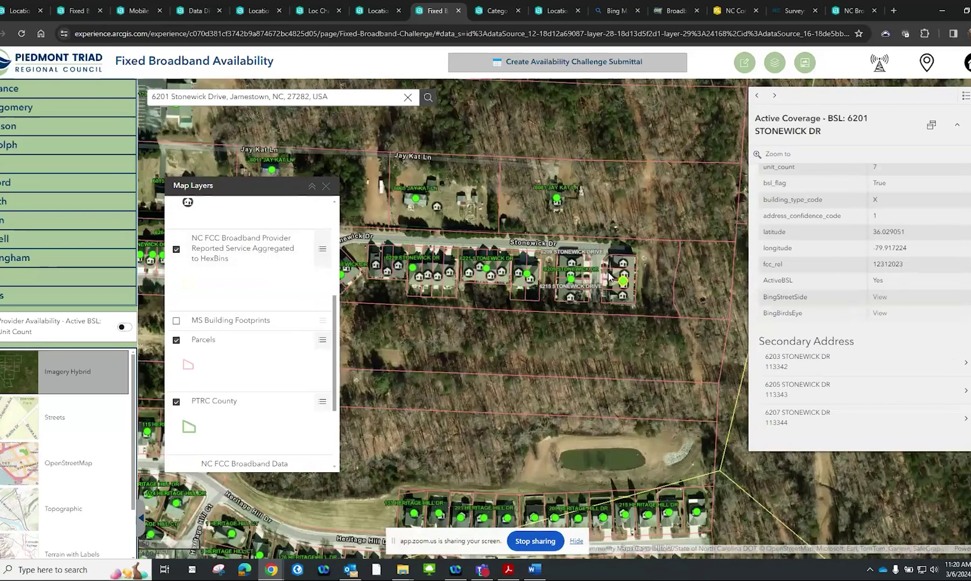
scroll(608, 276, "down", 1)
left_click_drag(608, 275, 641, 286)
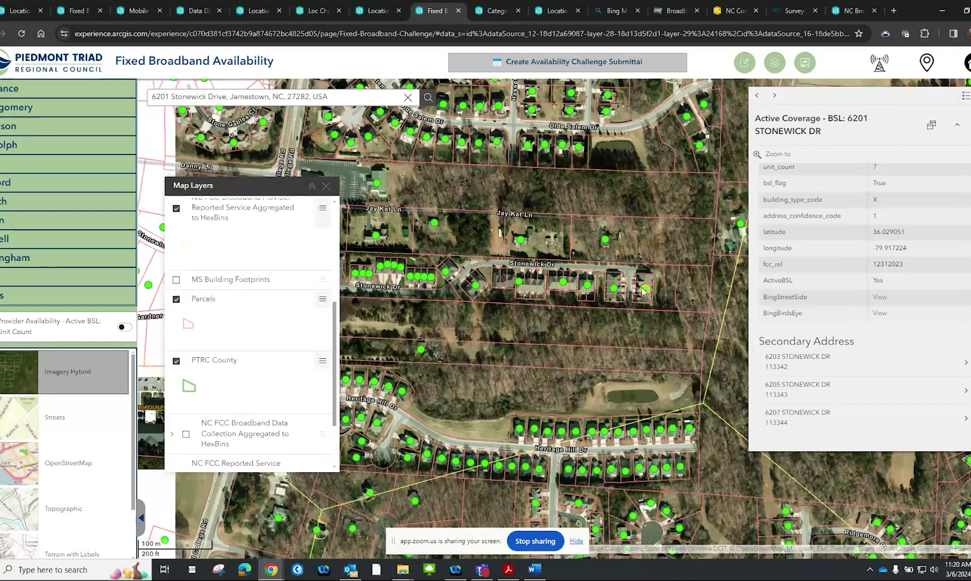
scroll(658, 273, "down", 1)
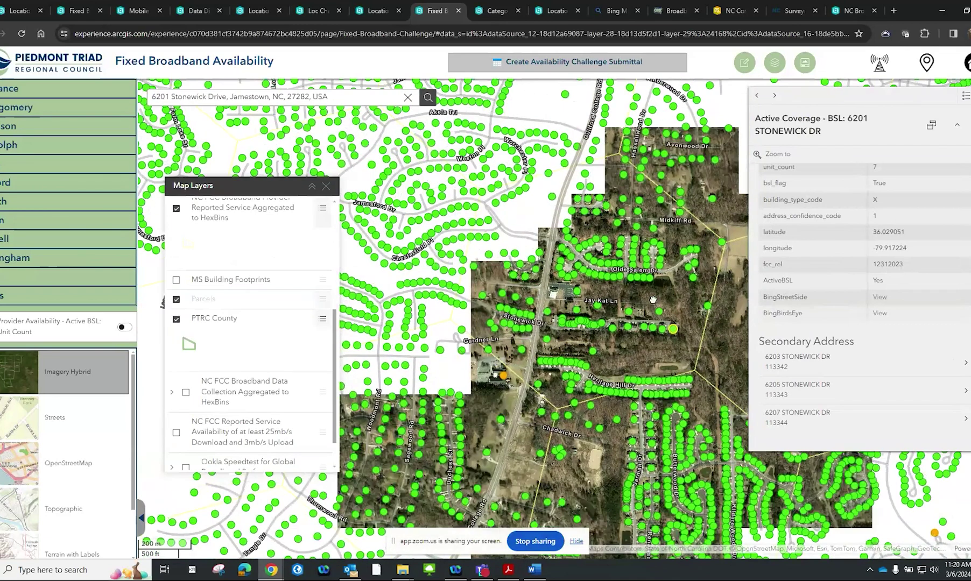
scroll(667, 299, "up", 1)
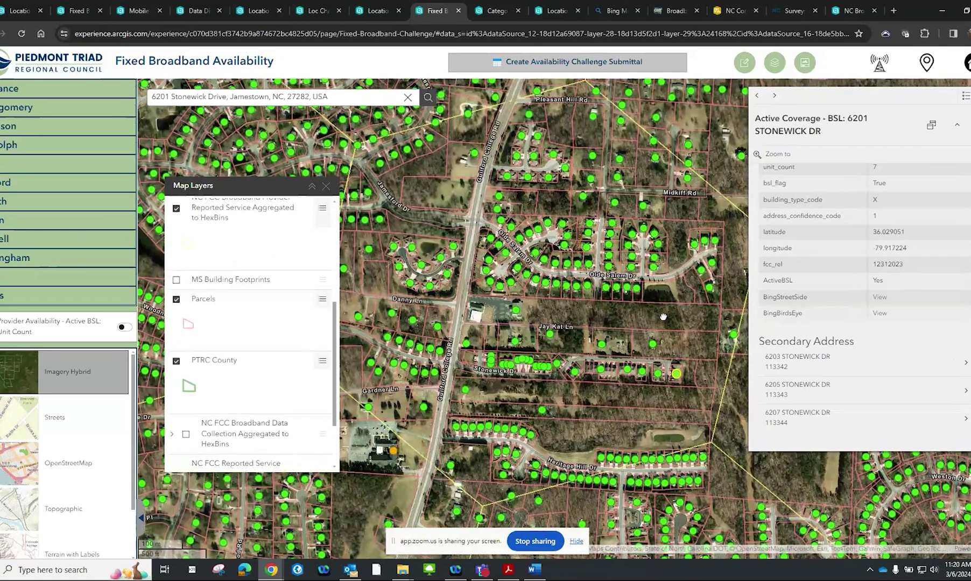
scroll(665, 312, "down", 1)
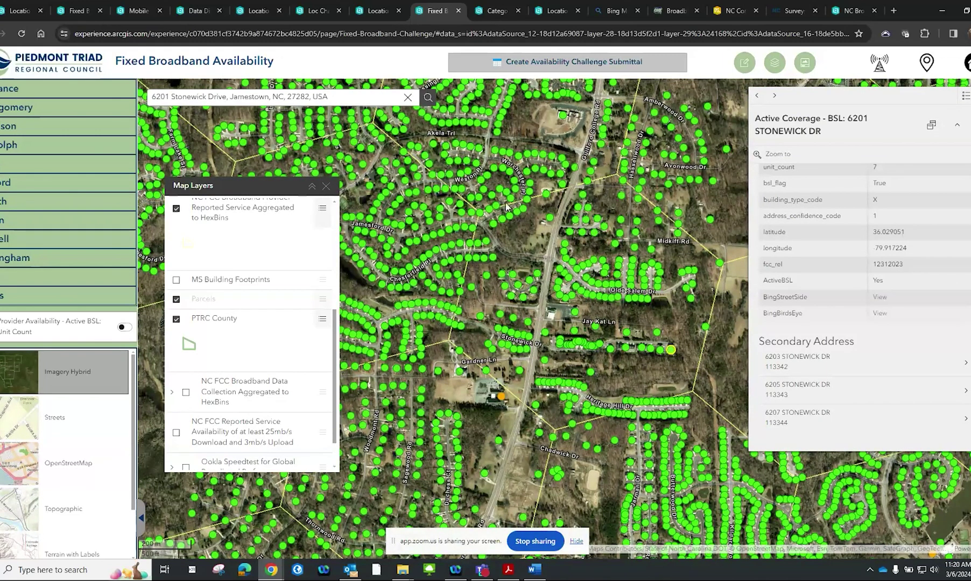
left_click_drag(585, 367, 554, 371)
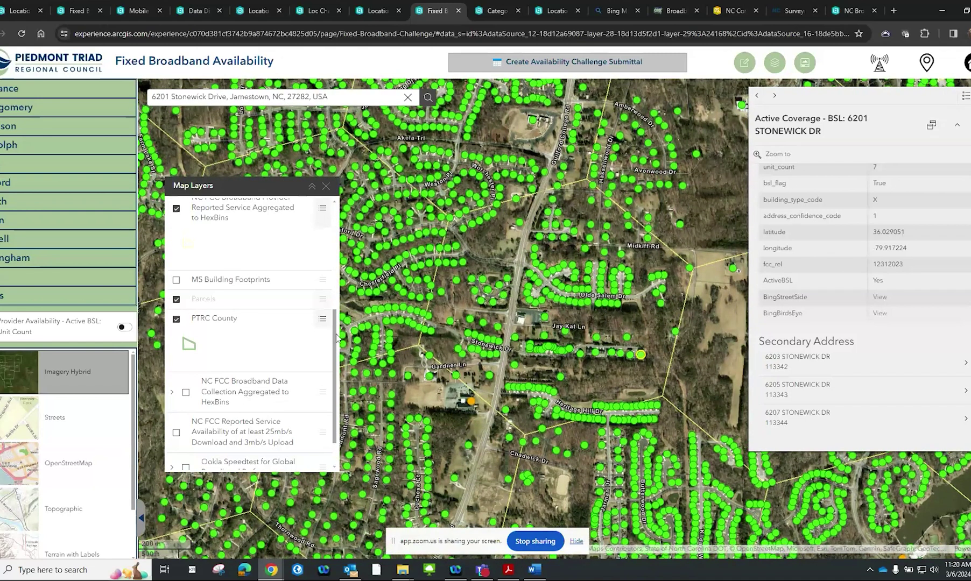
left_click_drag(336, 339, 337, 364)
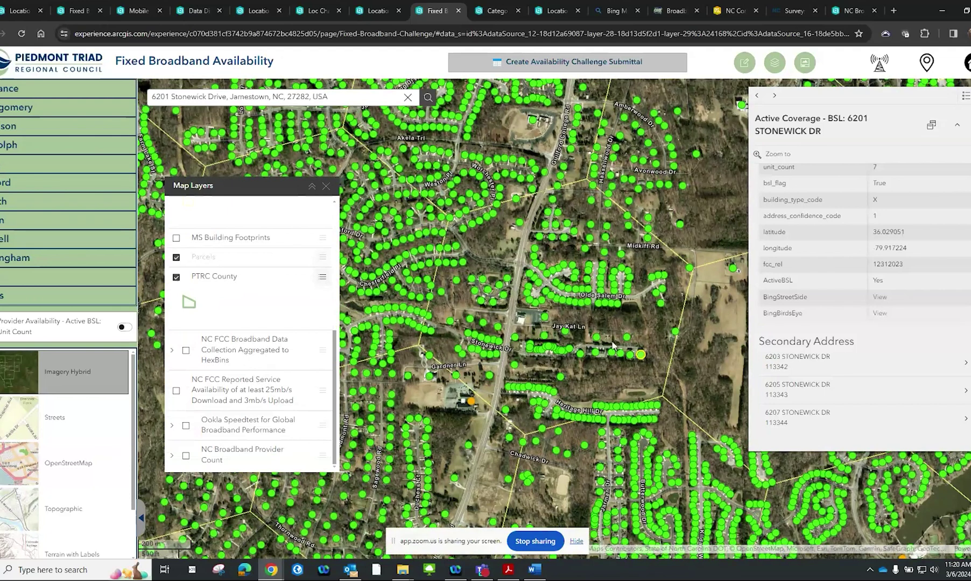
left_click(641, 320)
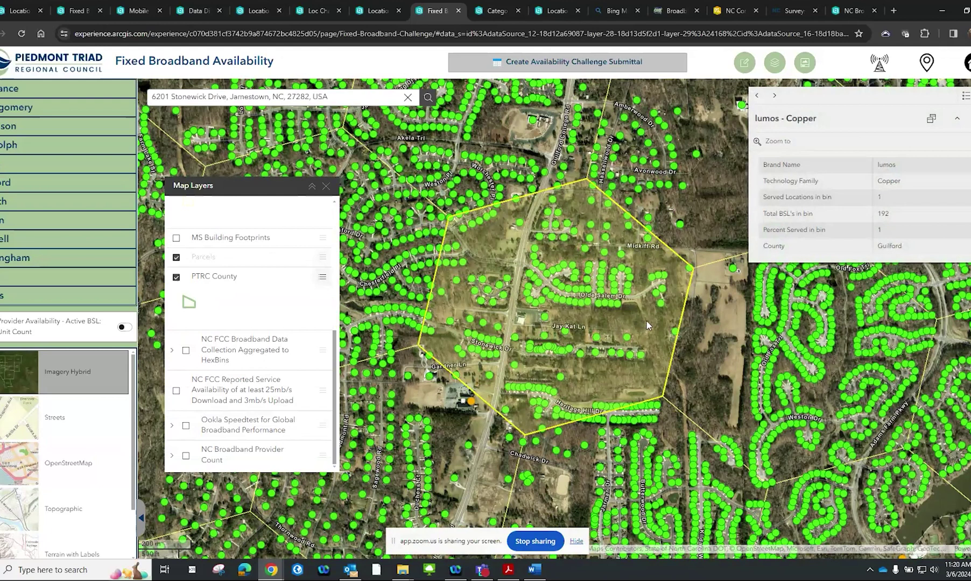
left_click(676, 334)
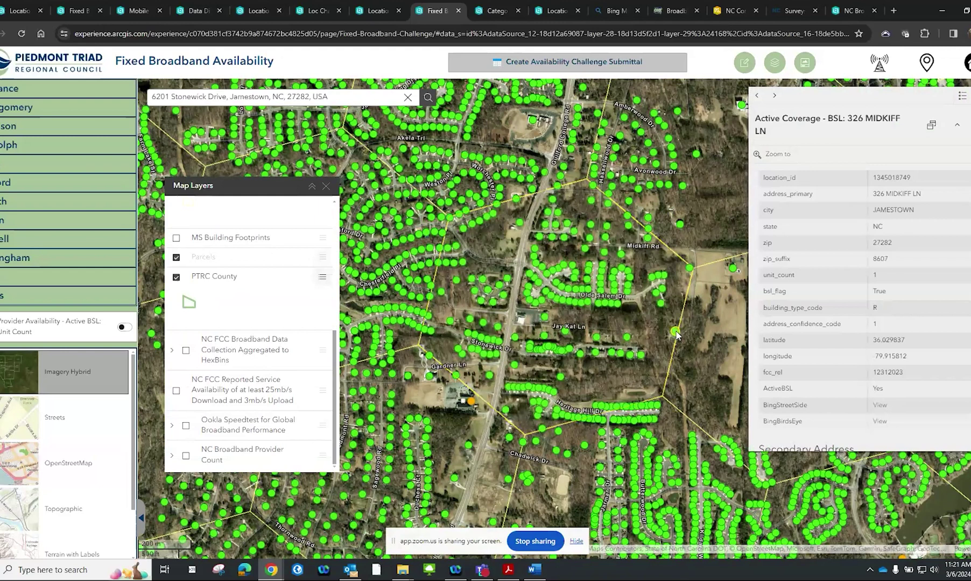
left_click(661, 305)
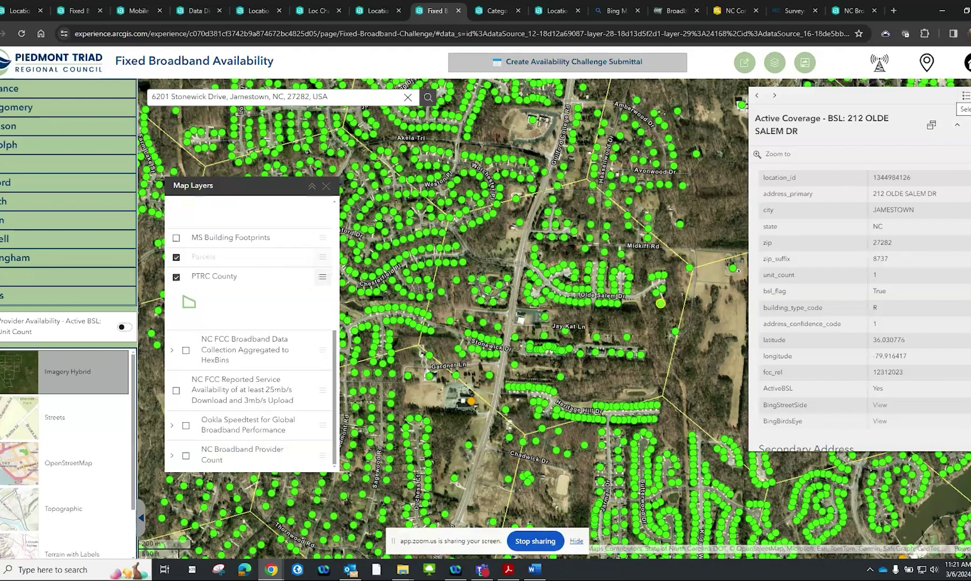
Show the AT&T Inc - Copper hexbin record (21 of 192 served) and turn on the HexBins layer
left_click(966, 97)
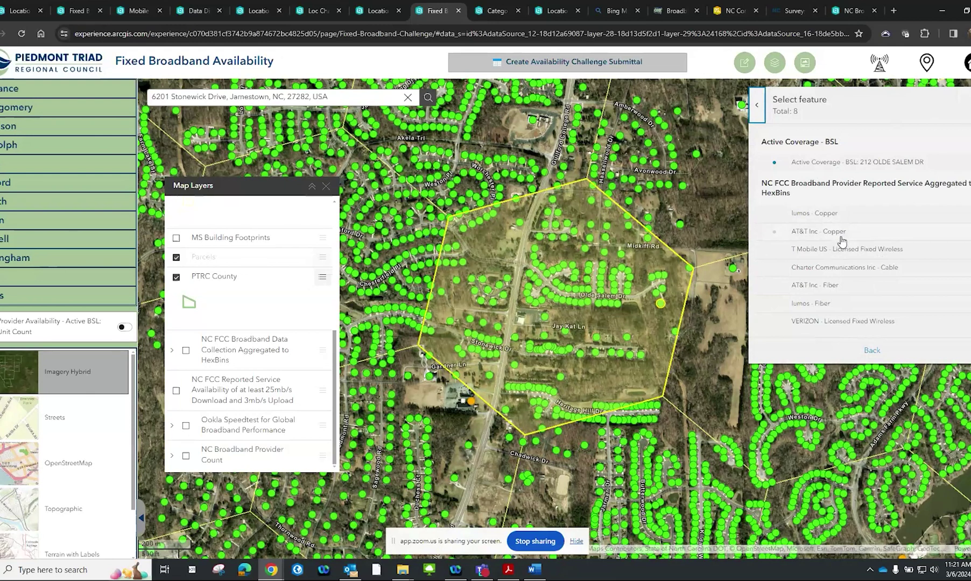
left_click(840, 237)
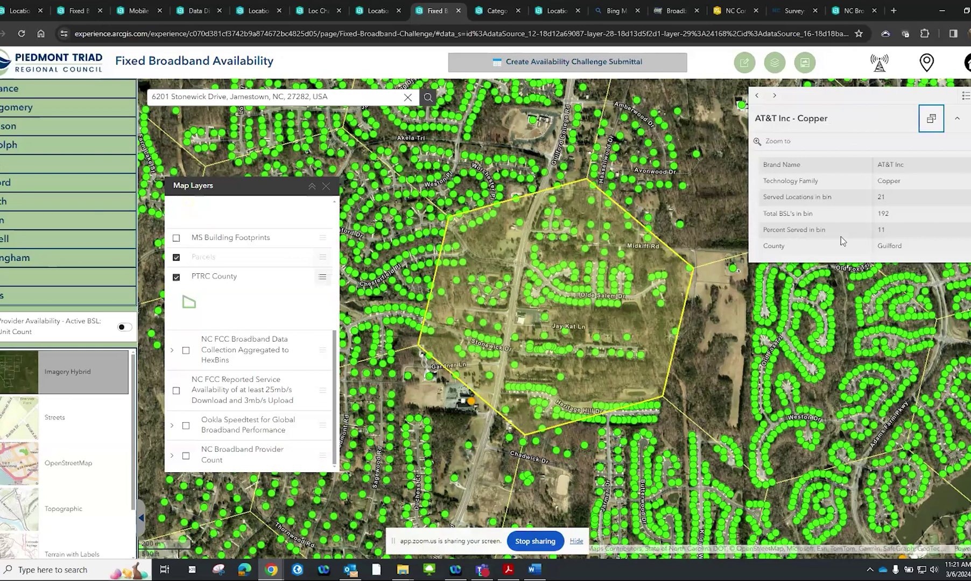
left_click(172, 352)
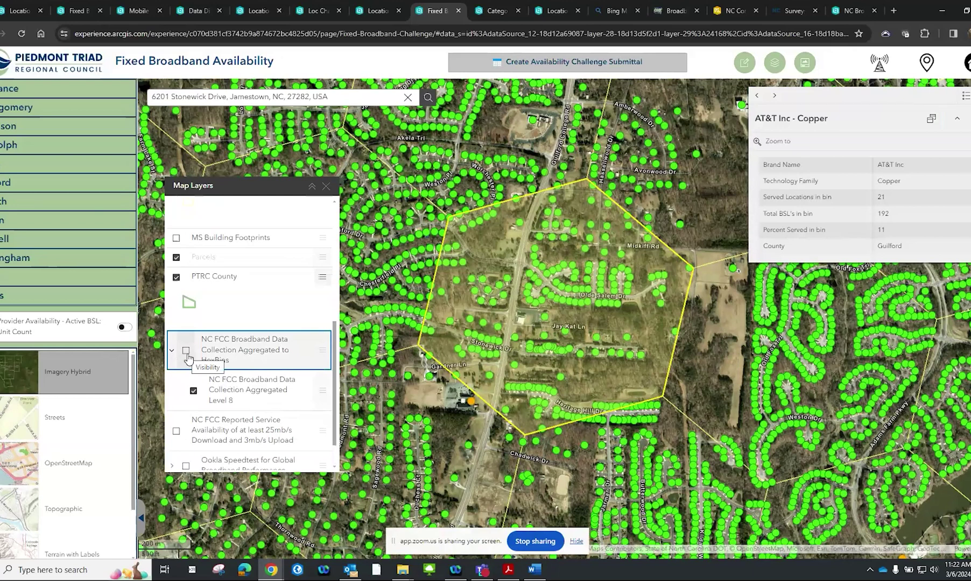
left_click(187, 352)
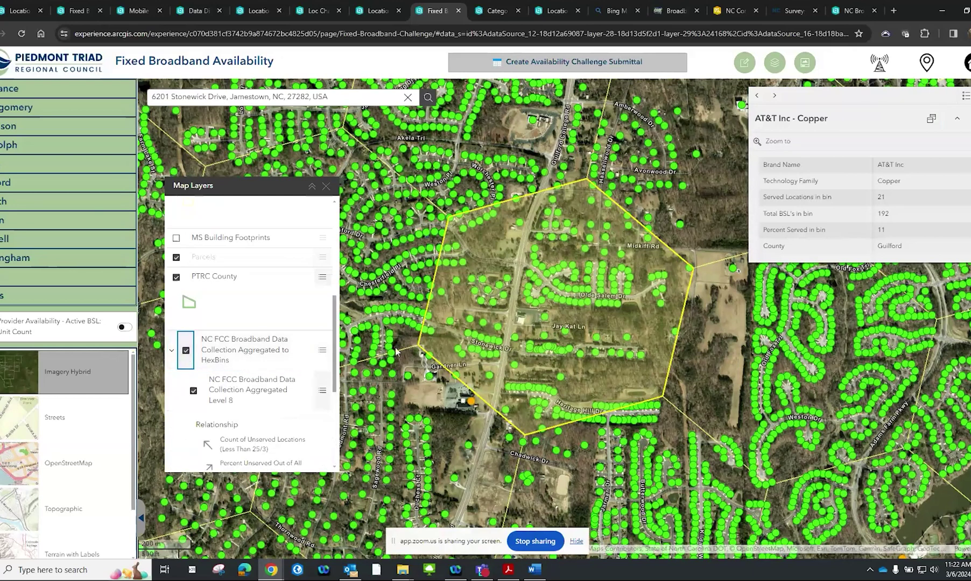
Open the NC FCC Broadband Data Collection hexbin record for a spot inside the hexbin
scroll(290, 378, "down", 1)
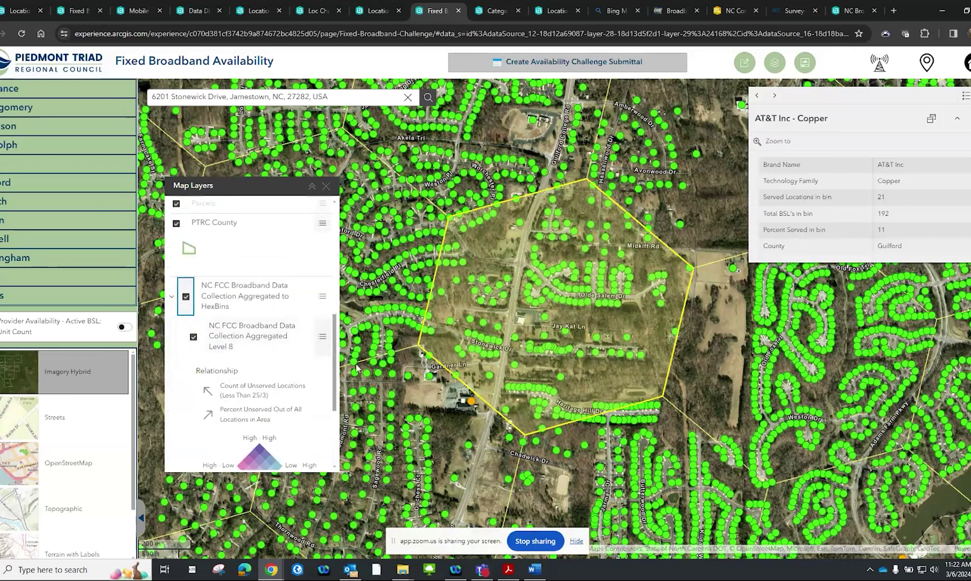
left_click(646, 319)
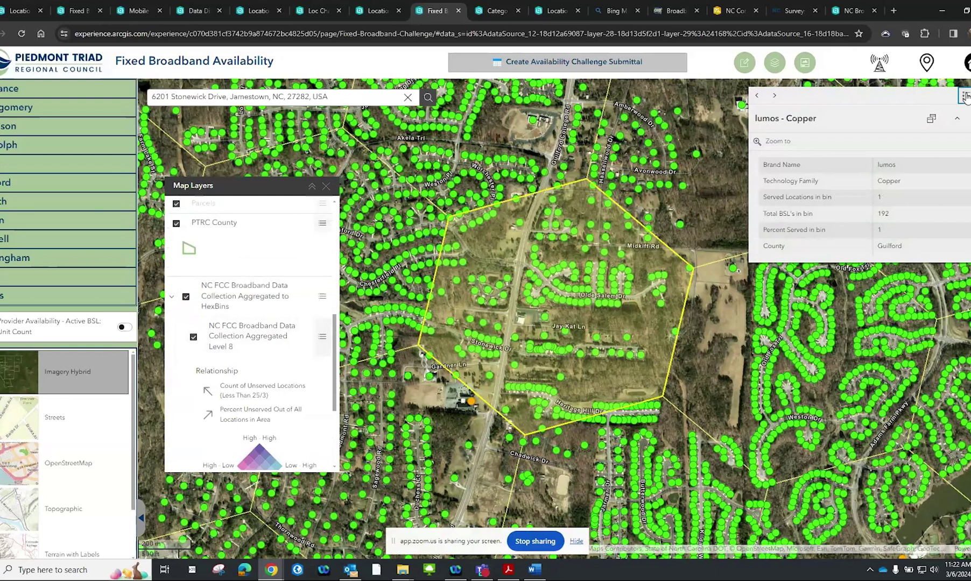
left_click(963, 96)
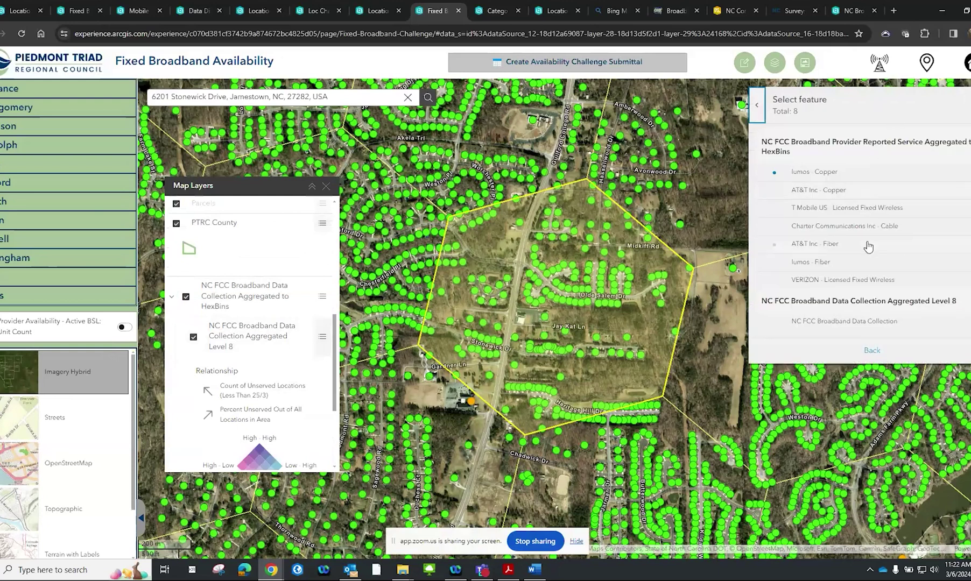
left_click(865, 323)
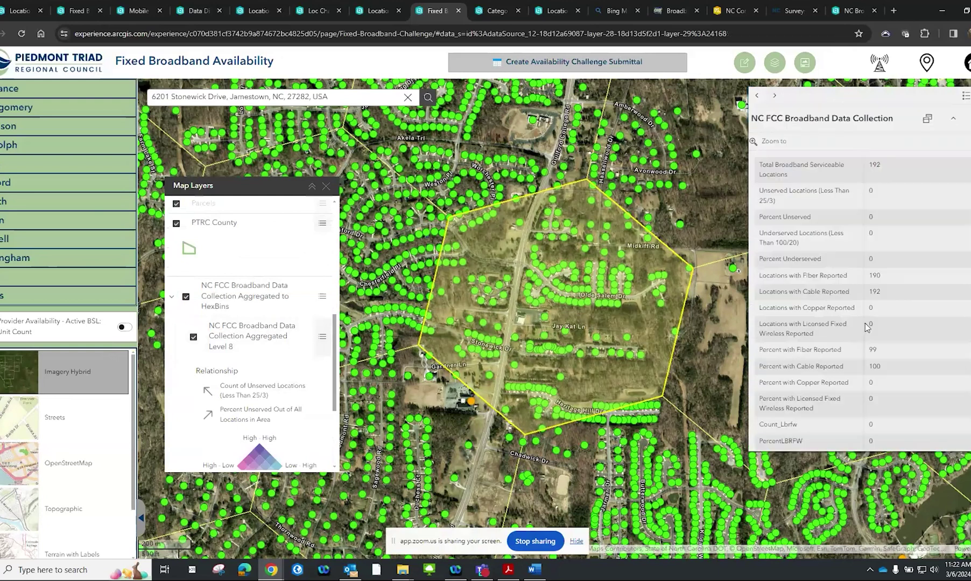
Review its stats (192 locations, 0 unserved, 190 fiber) and turn on the 25/3 Service Availability layer
scroll(894, 332, "down", 1)
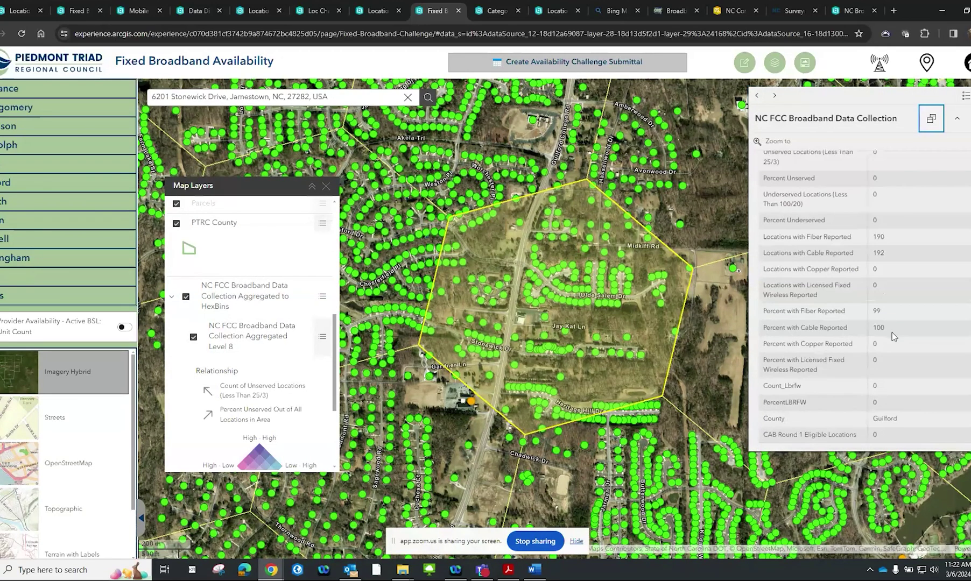
scroll(891, 356, "up", 1)
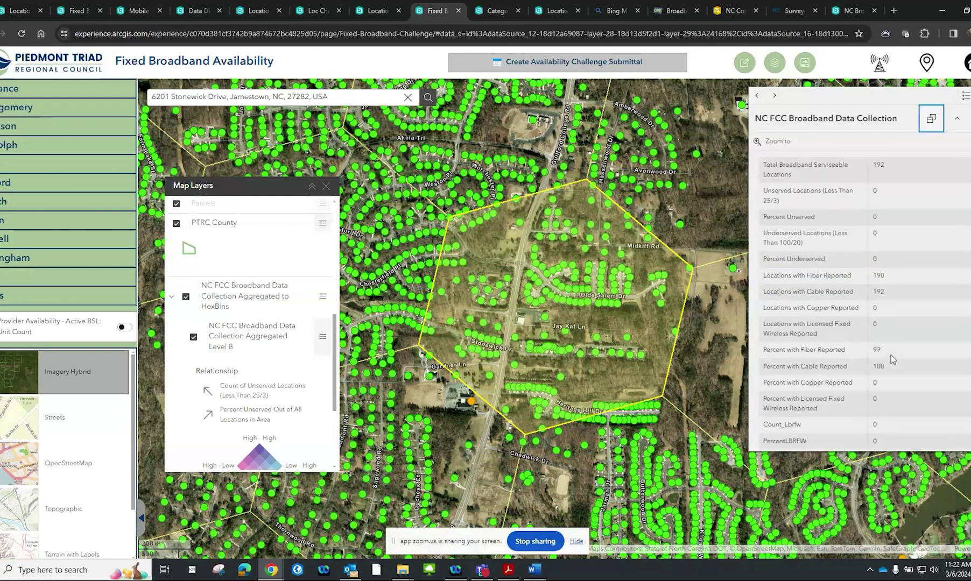
scroll(336, 336, "down", 1)
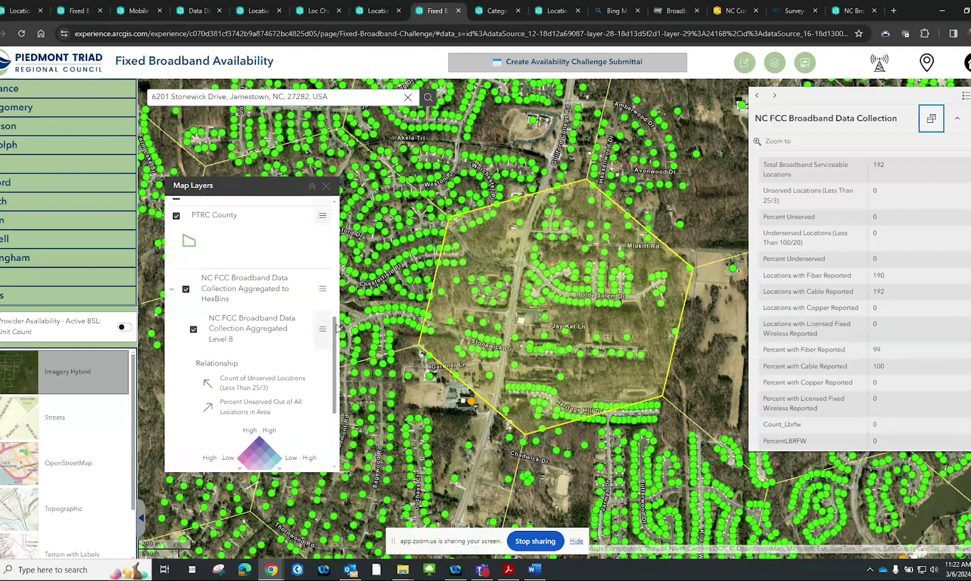
scroll(336, 338, "down", 2)
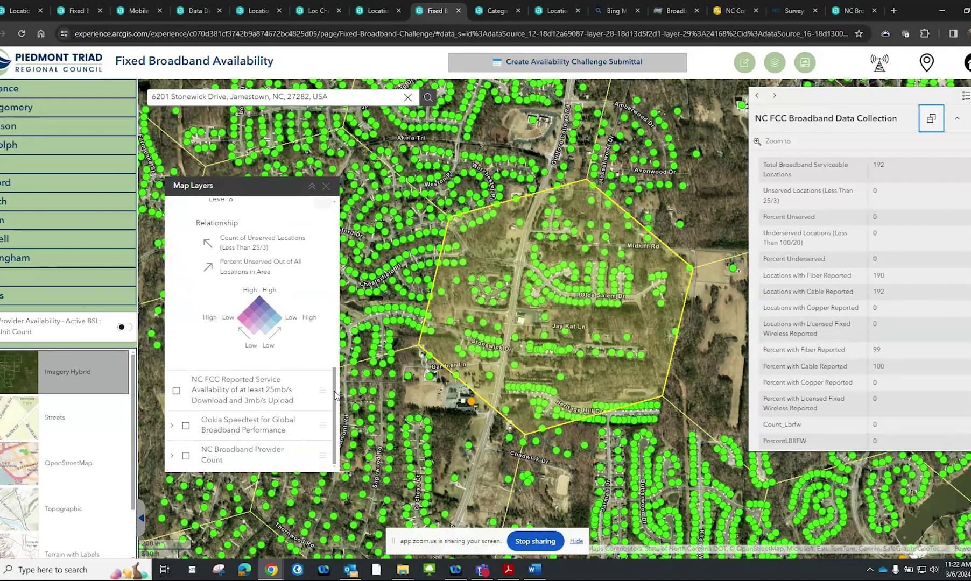
scroll(335, 396, "up", 5)
scroll(328, 401, "down", 5)
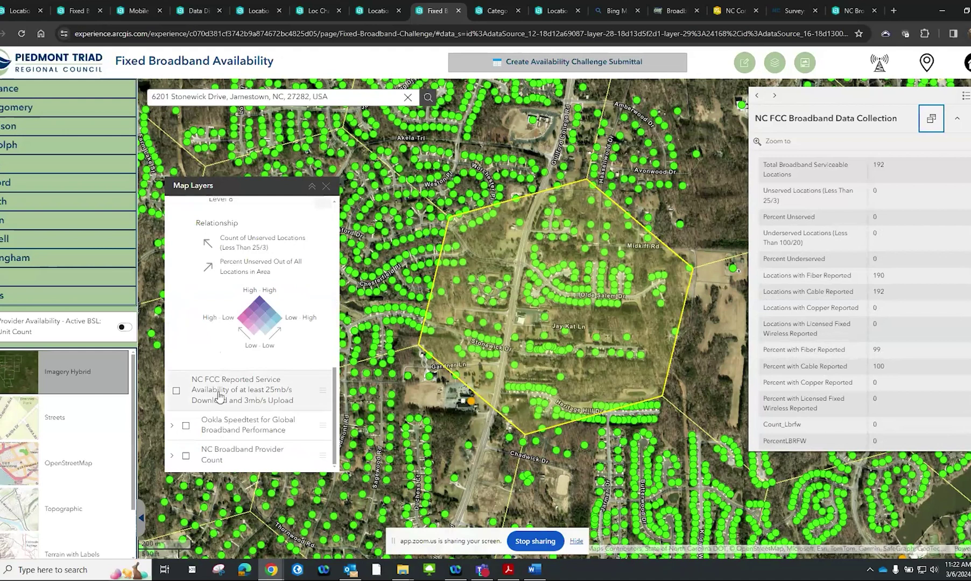
left_click(178, 397)
left_click(177, 391)
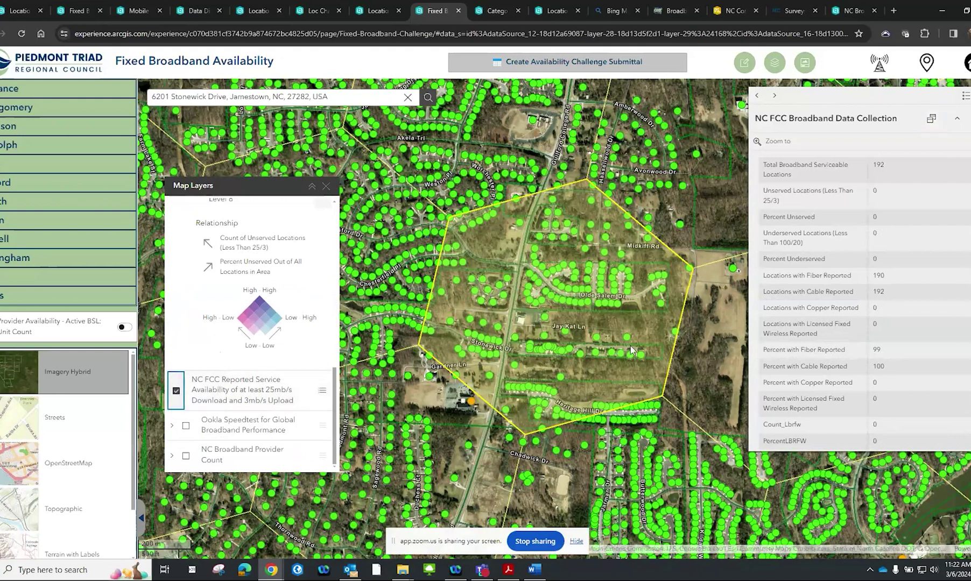
scroll(640, 324, "up", 2)
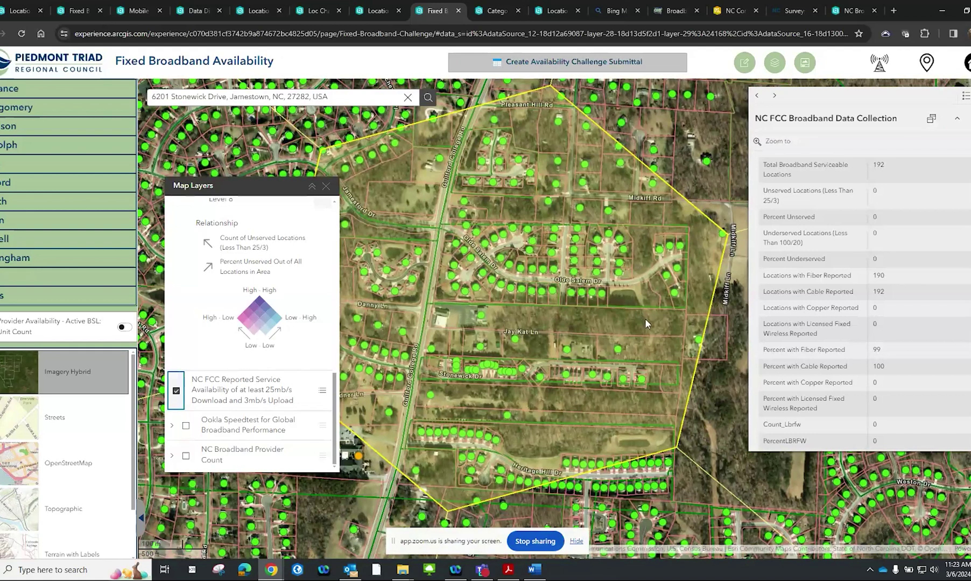
left_click(652, 326)
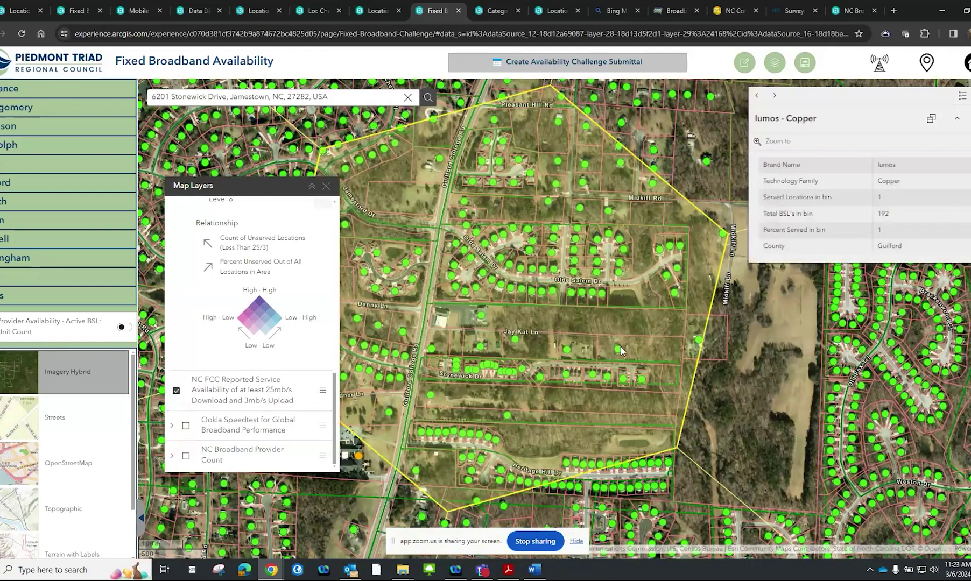
left_click(619, 351)
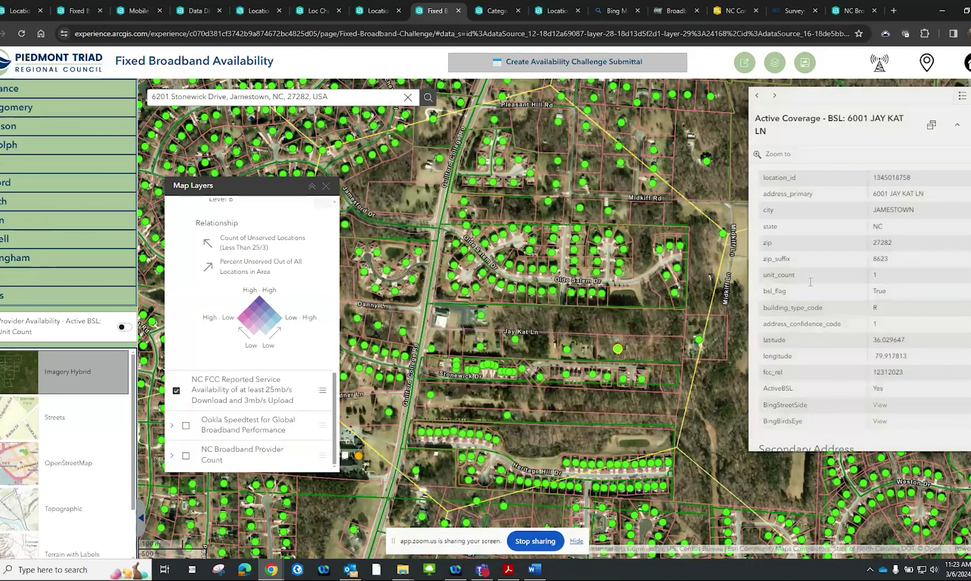
Open the block's 25/3 reported service record, a Charter cable-modem 940/35 offering
left_click(962, 96)
scroll(936, 167, "down", 2)
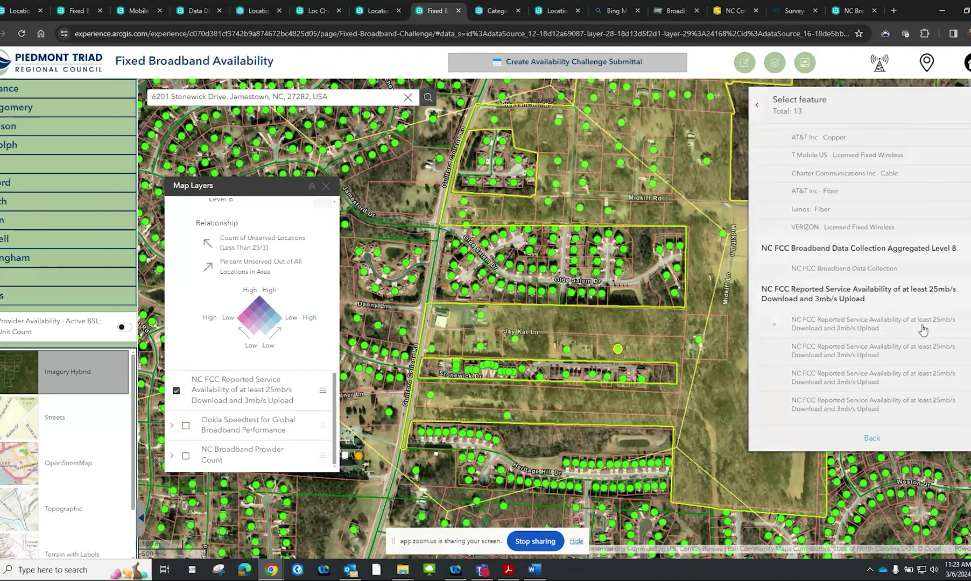
left_click(923, 329)
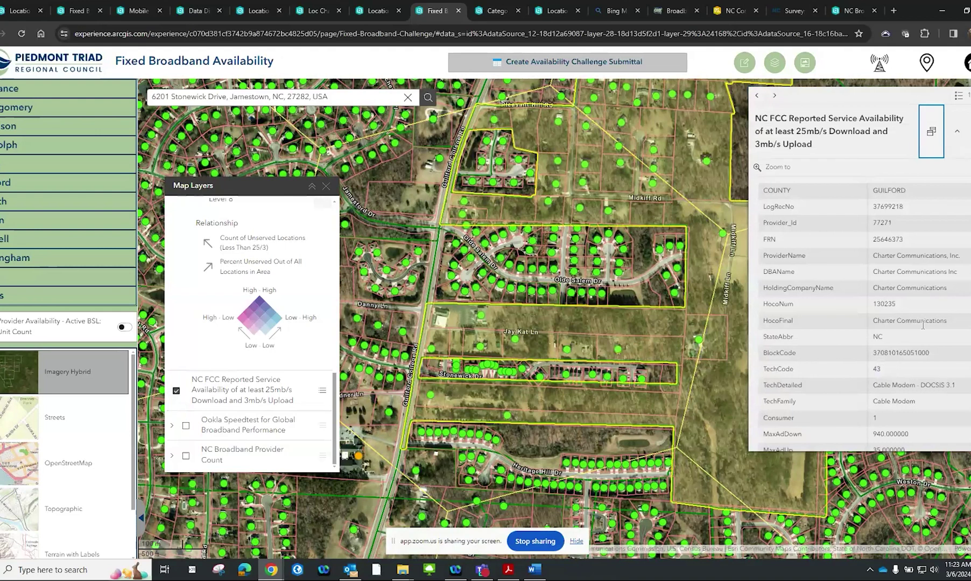
scroll(923, 325, "down", 1)
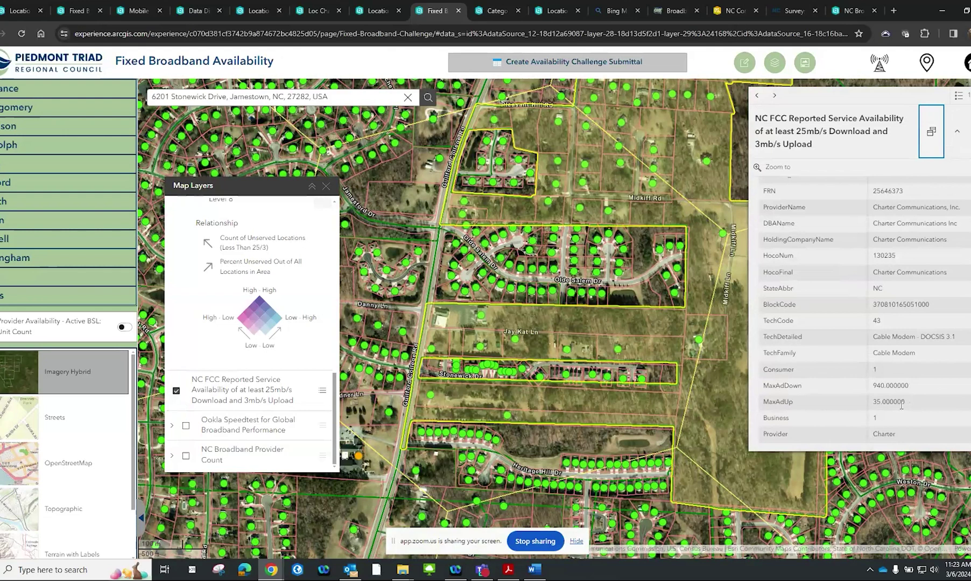
scroll(652, 395, "up", 1)
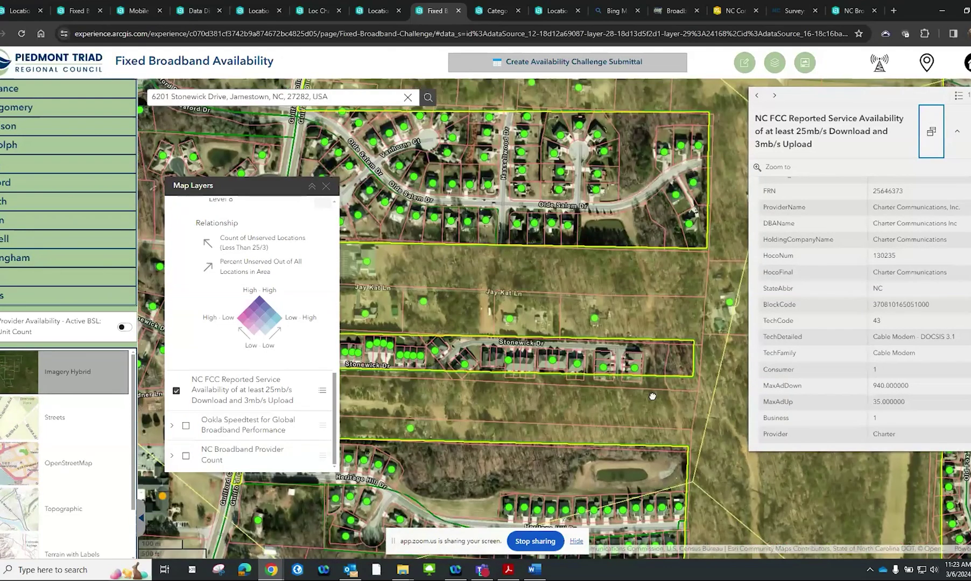
scroll(581, 340, "up", 2)
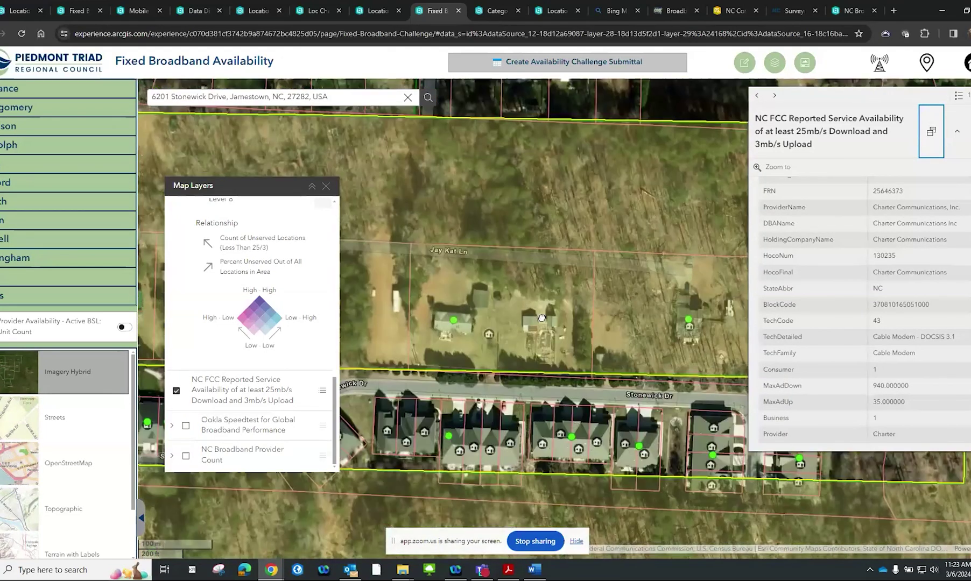
scroll(592, 325, "up", 1)
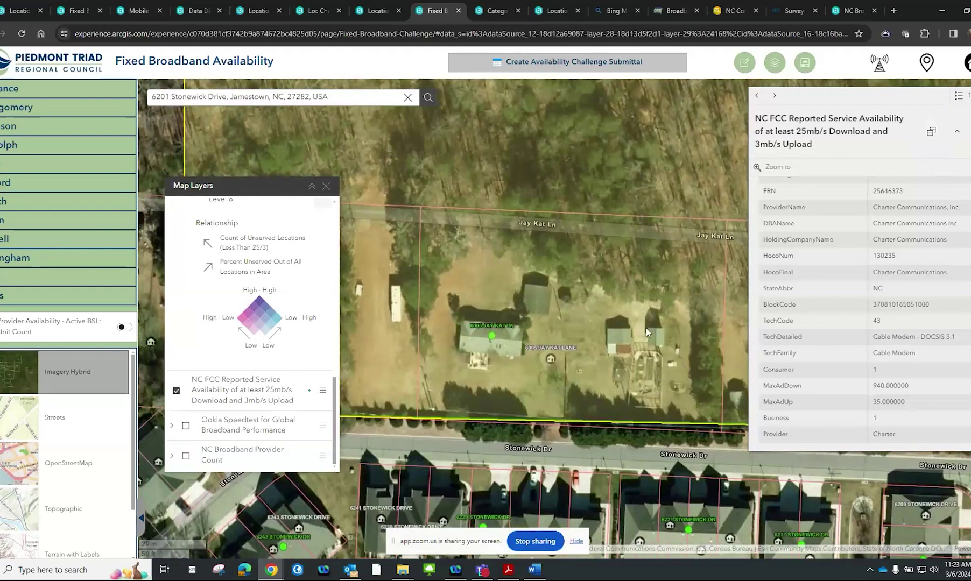
left_click(742, 66)
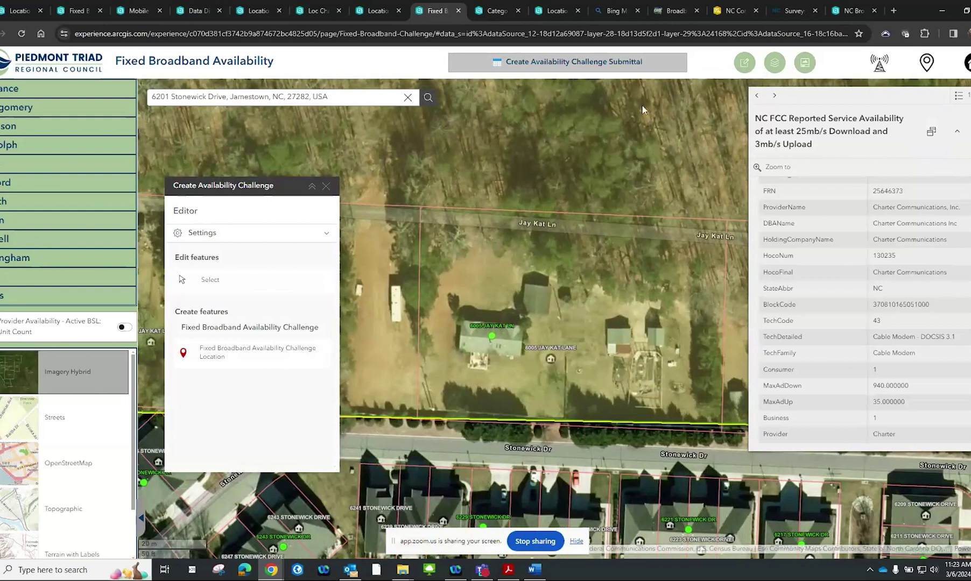
Place a Fixed Broadband Availability Challenge Location point beside Jay Kat Ln and review its category_code choices
left_click(228, 354)
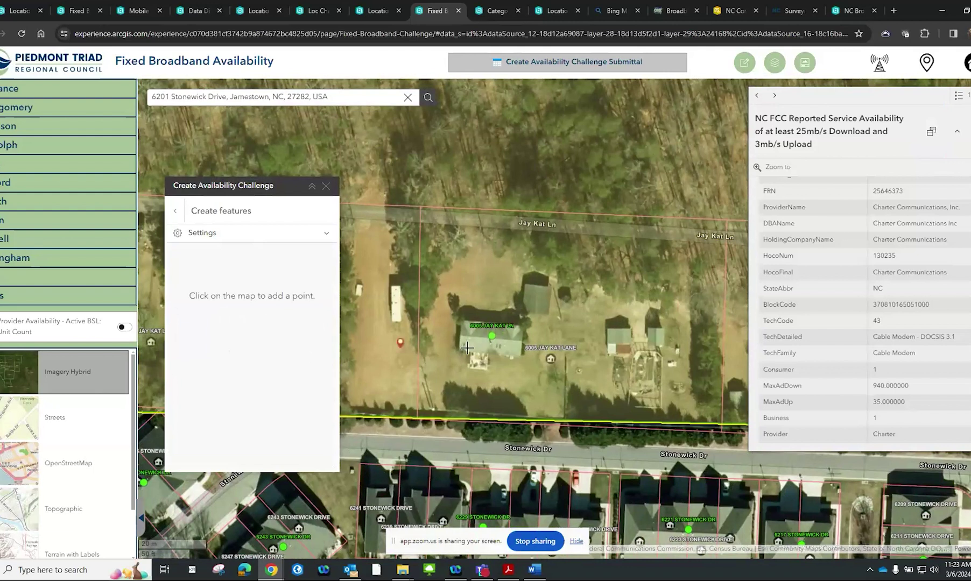
left_click(515, 247)
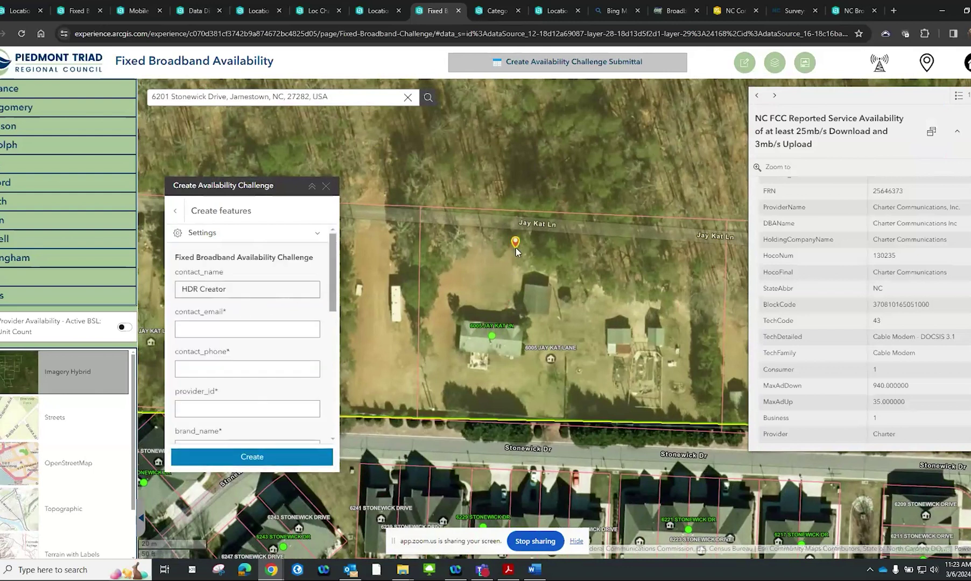
left_click_drag(332, 269, 349, 372)
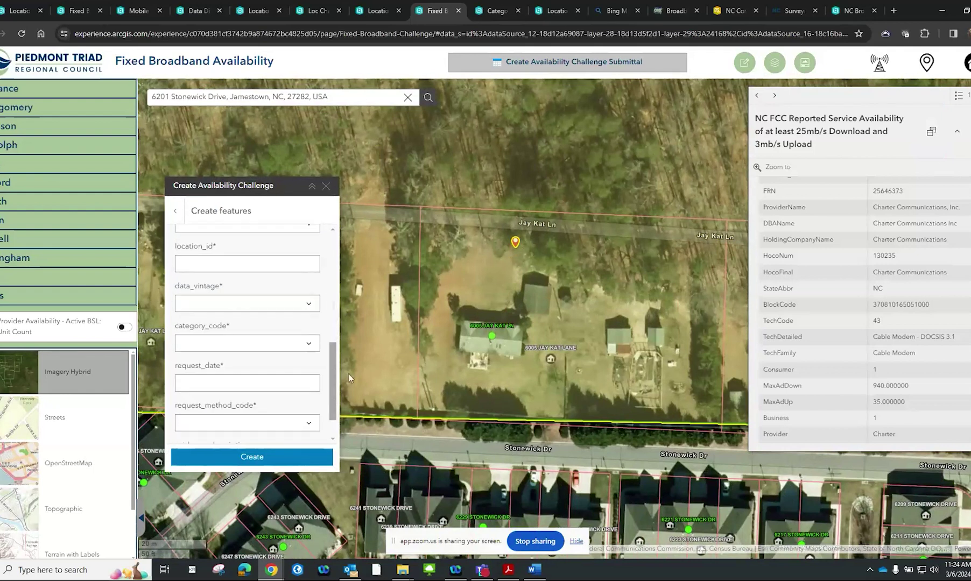
left_click(314, 348)
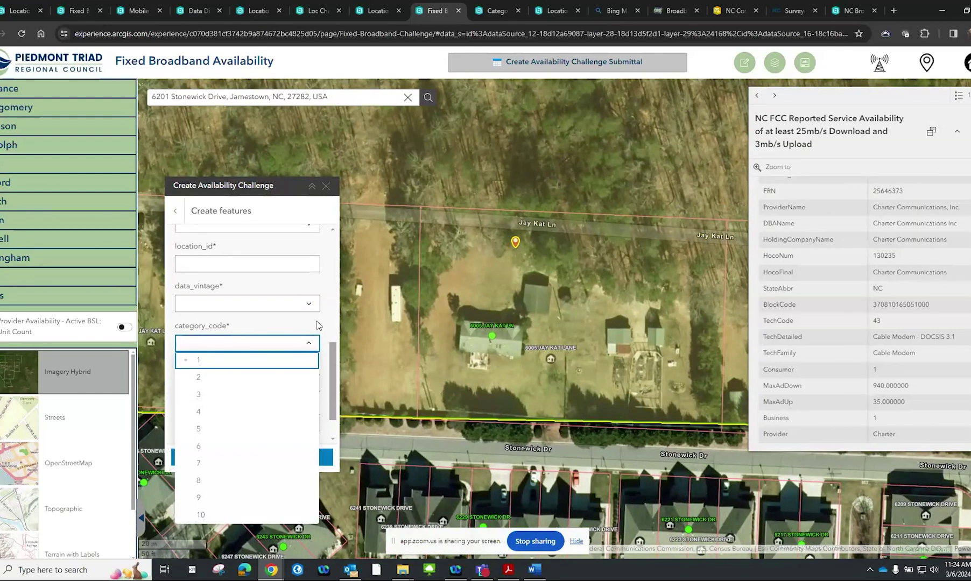
left_click(317, 321)
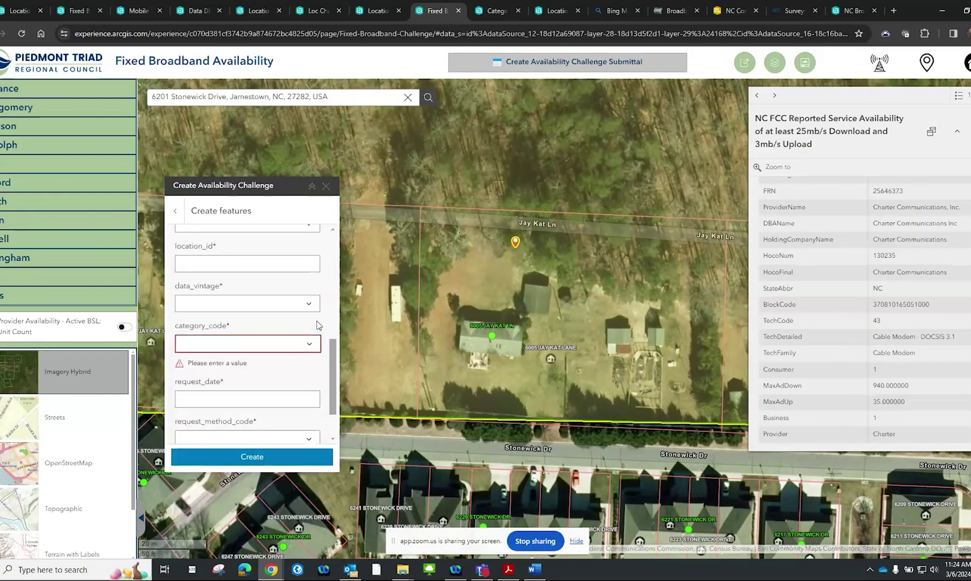
left_click(959, 97)
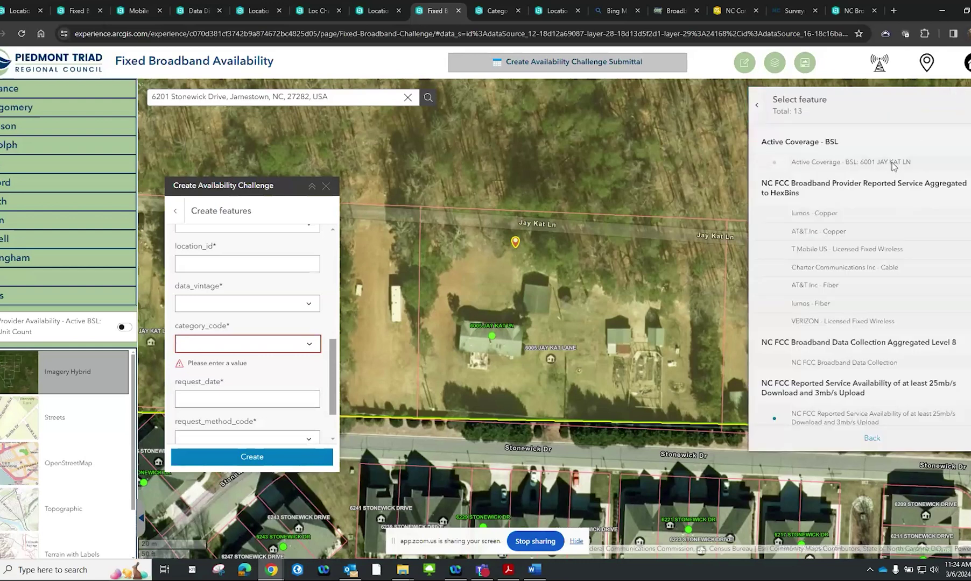
left_click(892, 162)
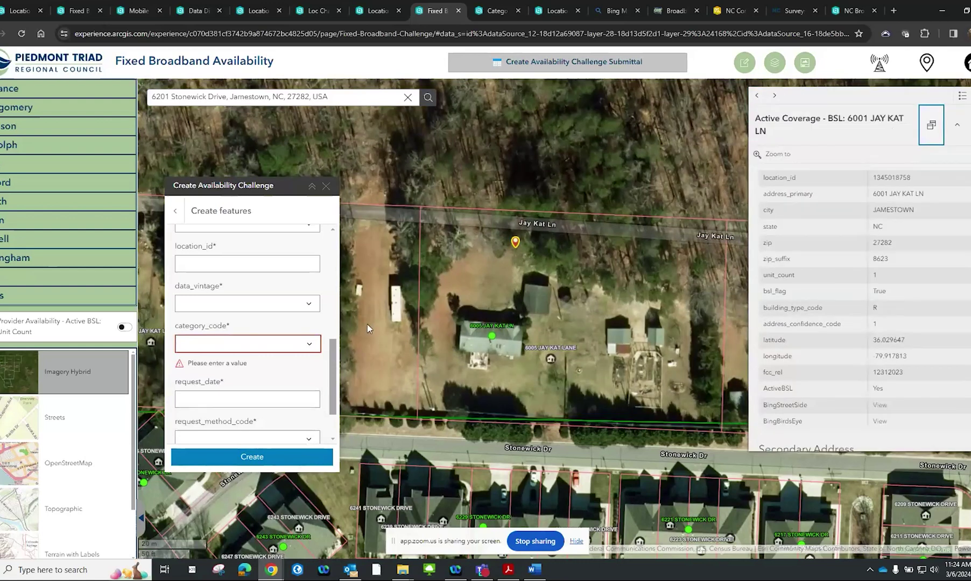
left_click(312, 345)
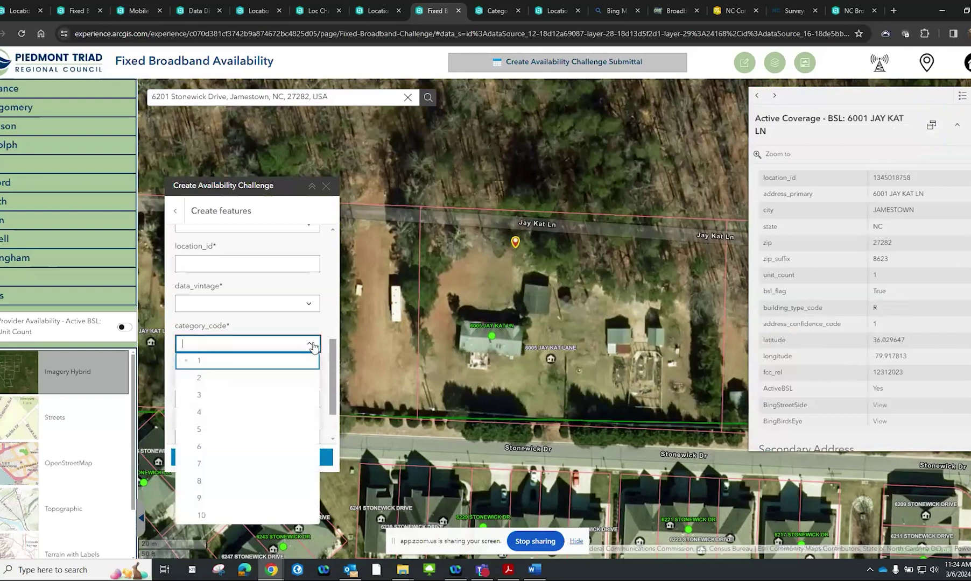
left_click_drag(909, 186, 872, 180)
right_click(875, 179)
left_click(835, 192)
left_click(296, 260)
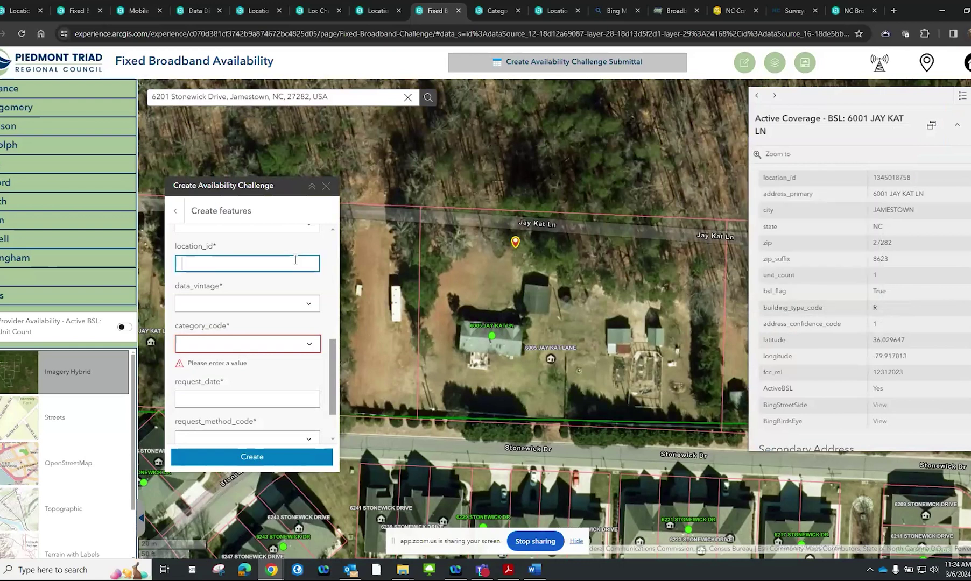
right_click(296, 261)
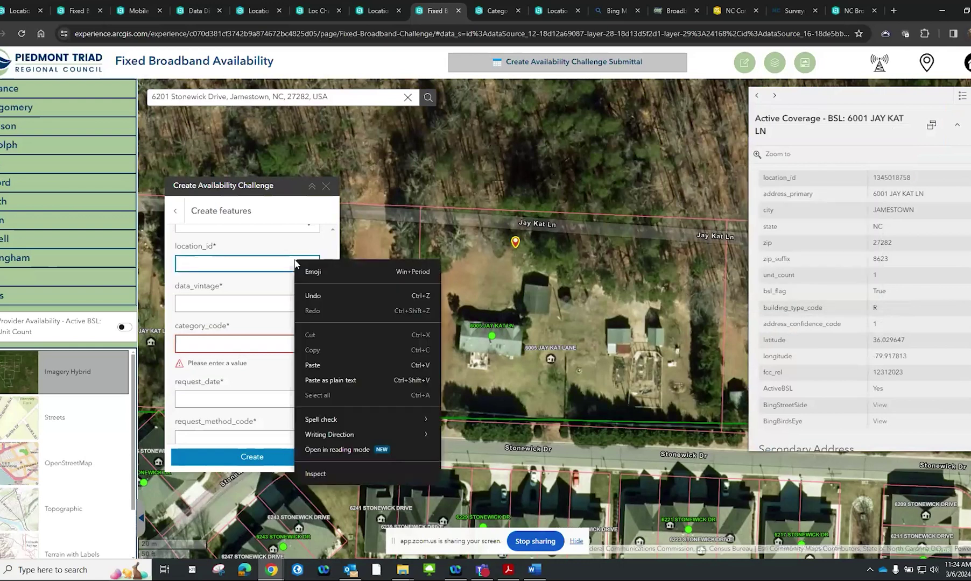
left_click(313, 365)
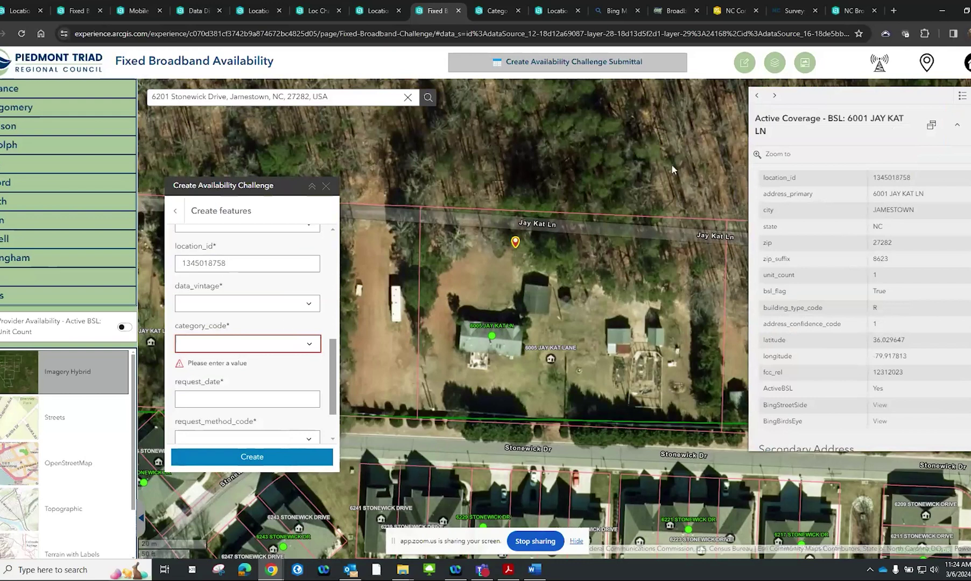
left_click(804, 63)
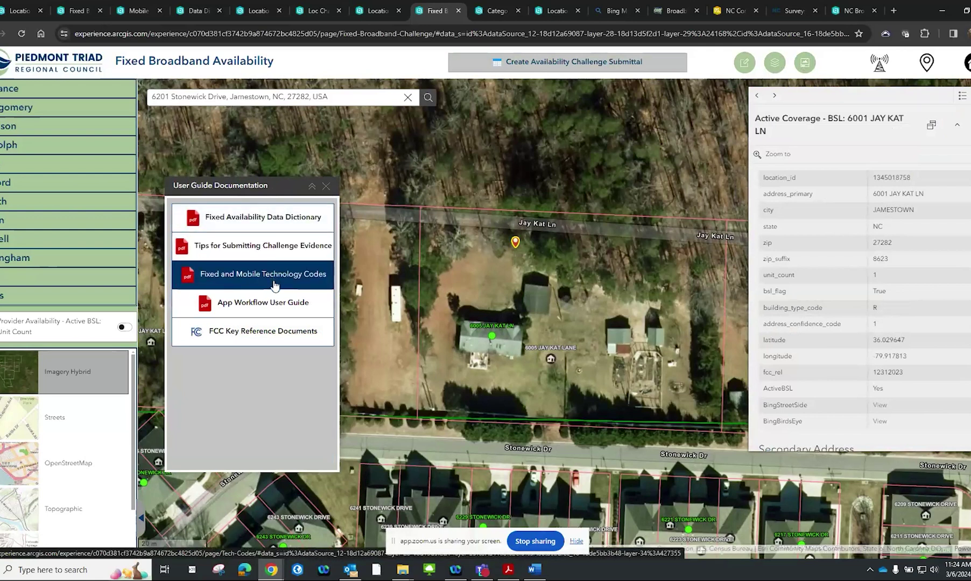
Open the Fixed Availability Data Dictionary PDF and highlight Copper Wire technology code 10
left_click(280, 216)
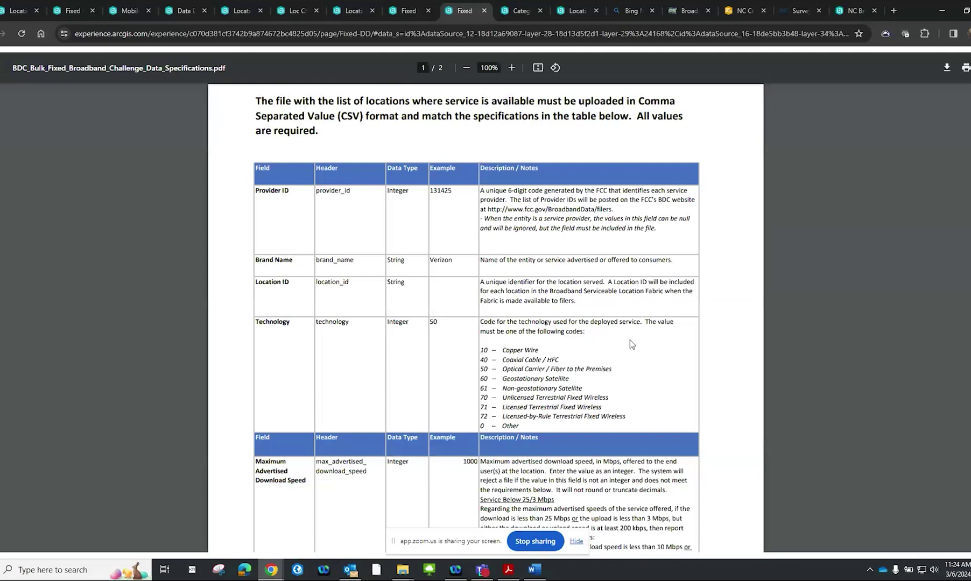
scroll(630, 341, "down", 1)
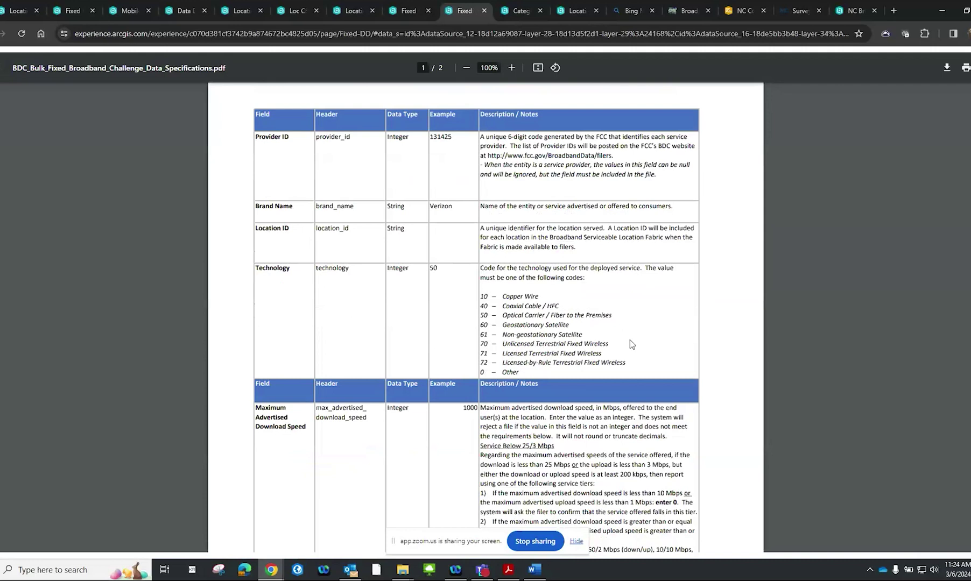
scroll(630, 340, "down", 2)
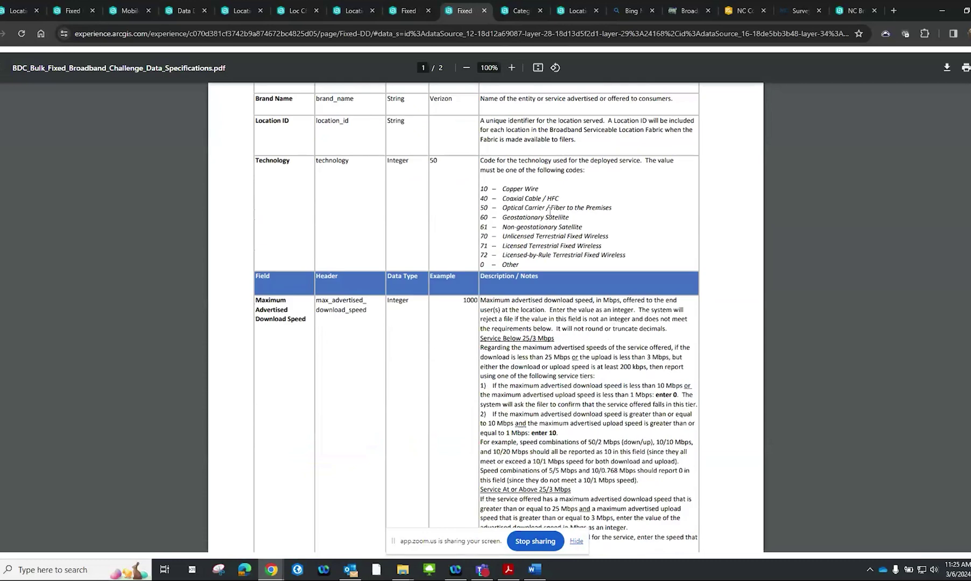
left_click_drag(547, 197, 481, 189)
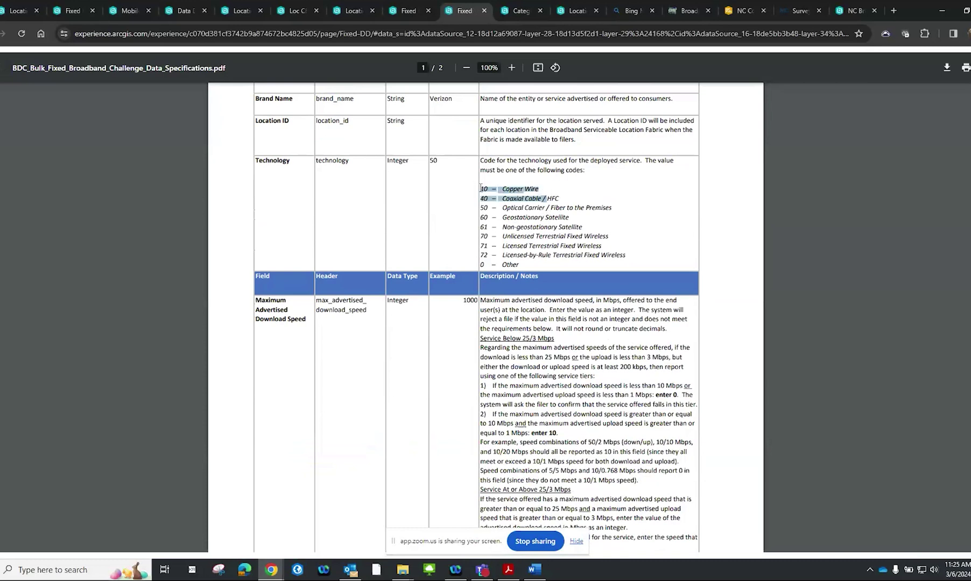
left_click(483, 188)
double_click(482, 188)
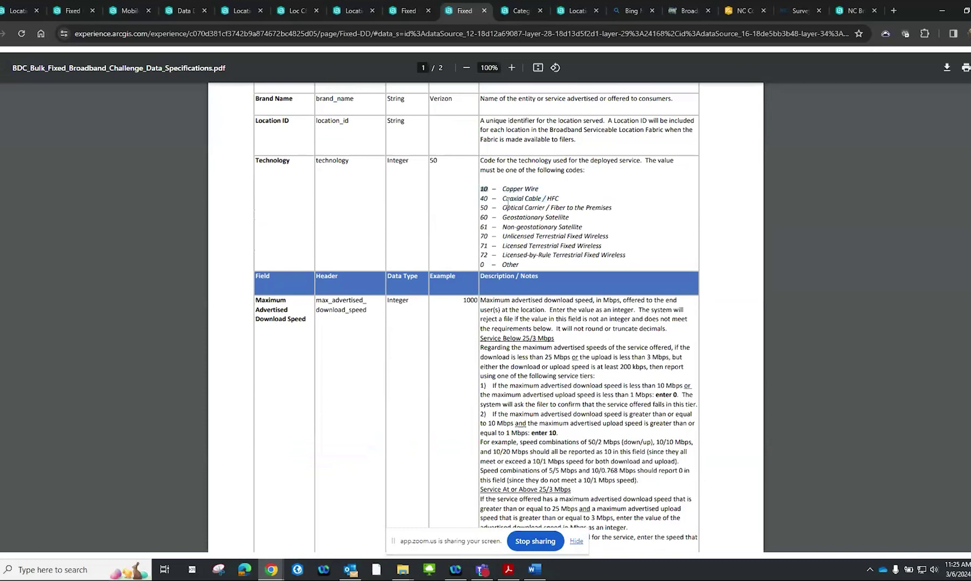
Scroll through the remaining technology codes, then return to the map application
scroll(409, 280, "down", 3)
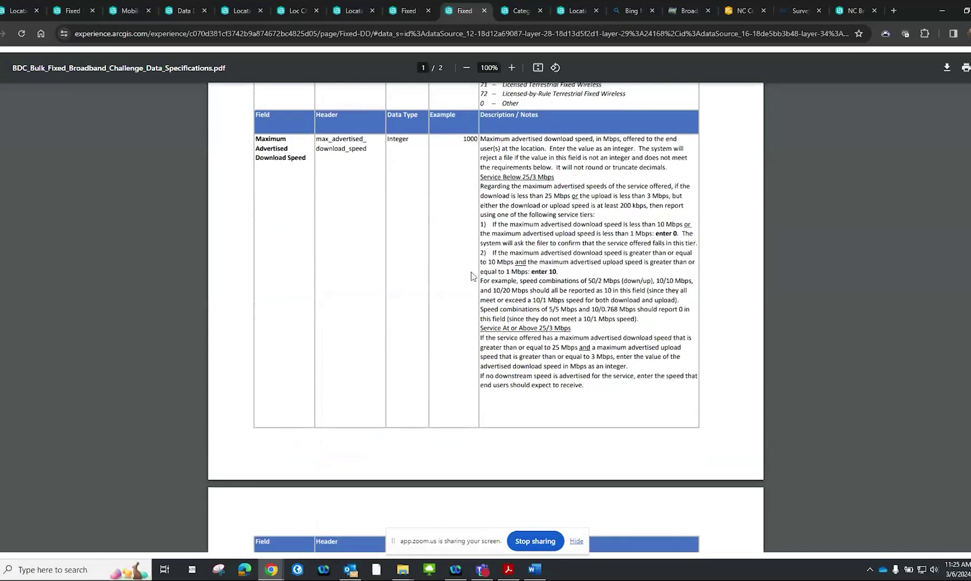
scroll(471, 274, "down", 5)
scroll(460, 312, "down", 4)
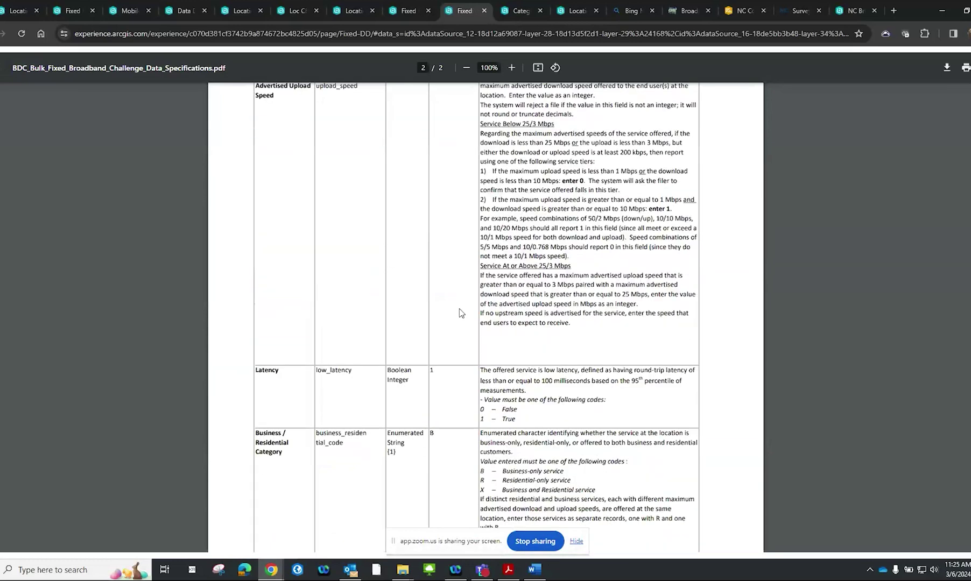
scroll(460, 312, "down", 3)
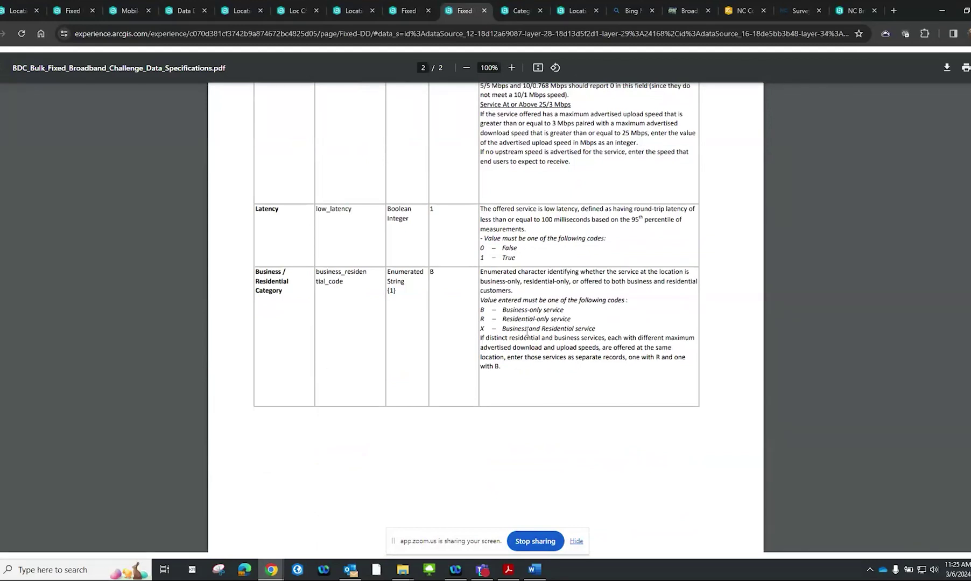
scroll(527, 332, "up", 12)
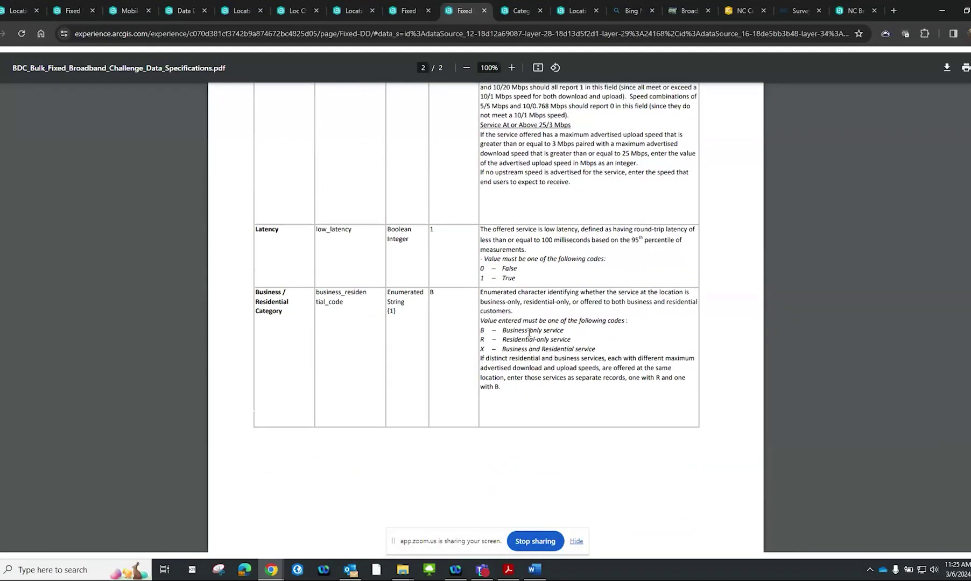
scroll(528, 333, "up", 4)
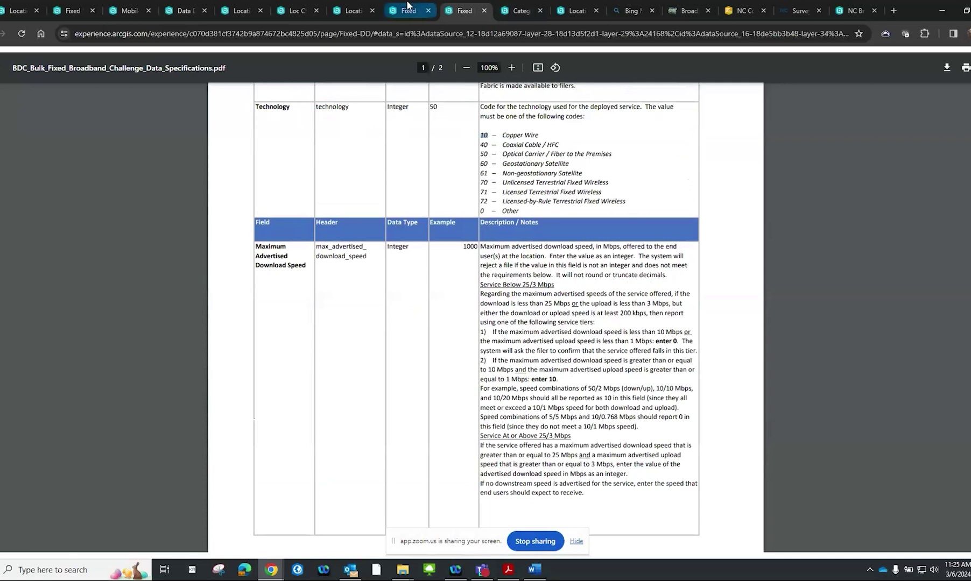
left_click(409, 10)
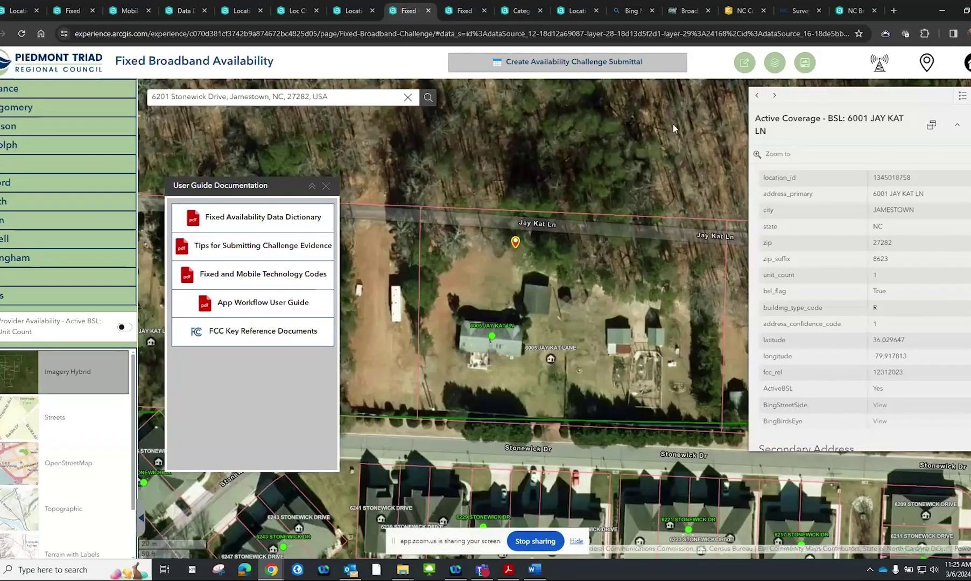
Set the availability challenge's category_code to 10
left_click(744, 62)
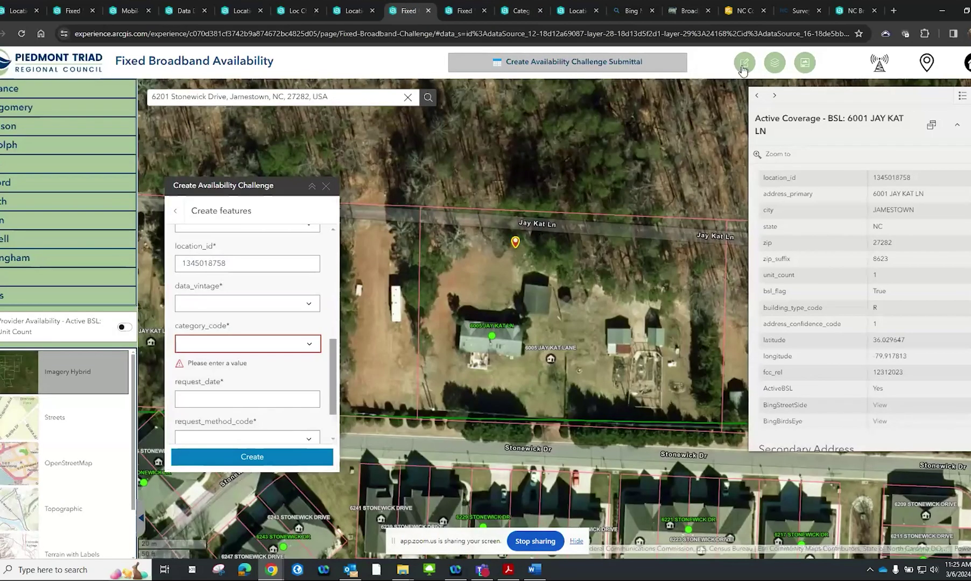
left_click(310, 343)
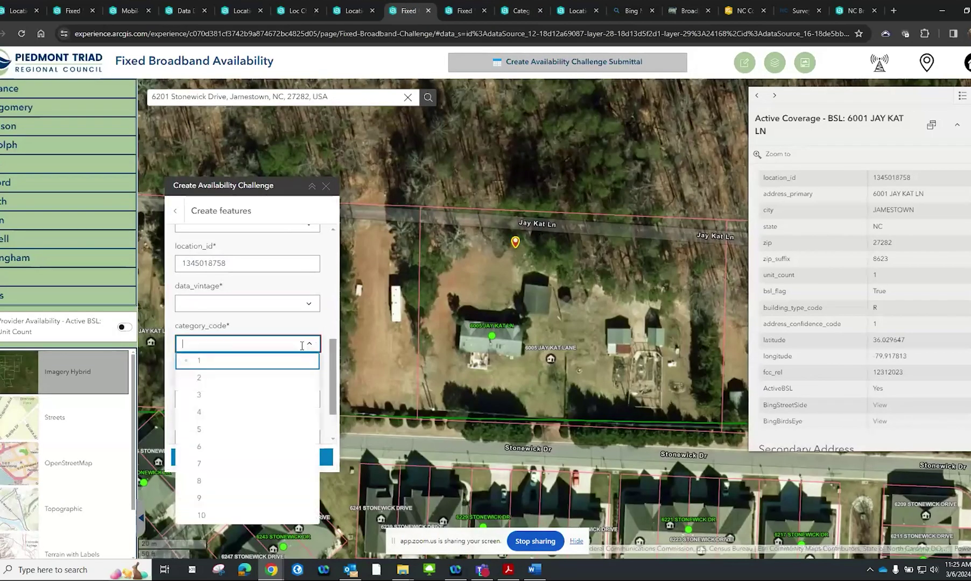
left_click(249, 516)
scroll(268, 369, "down", 1)
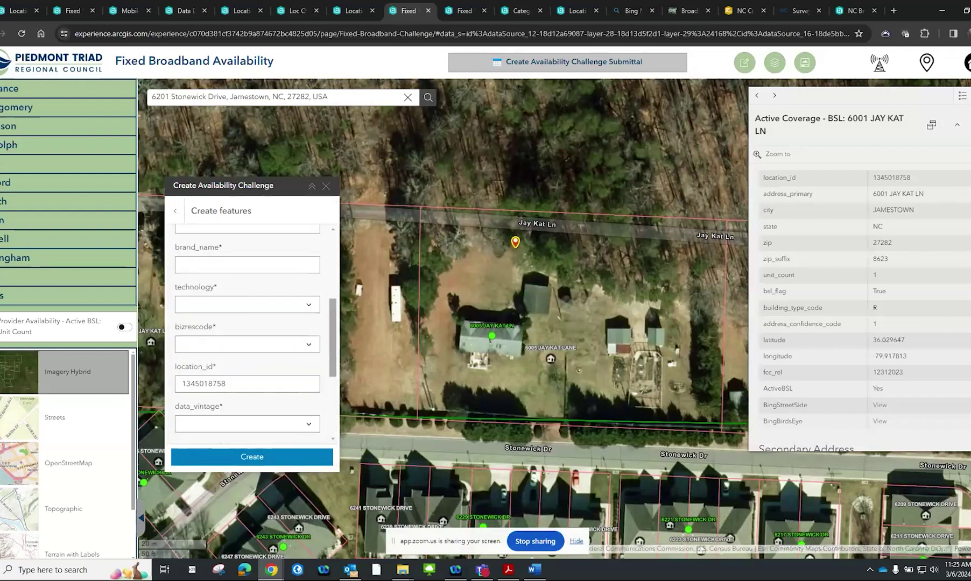
Review the Charter Communications 25/3 availability record at the challenge location
left_click(963, 97)
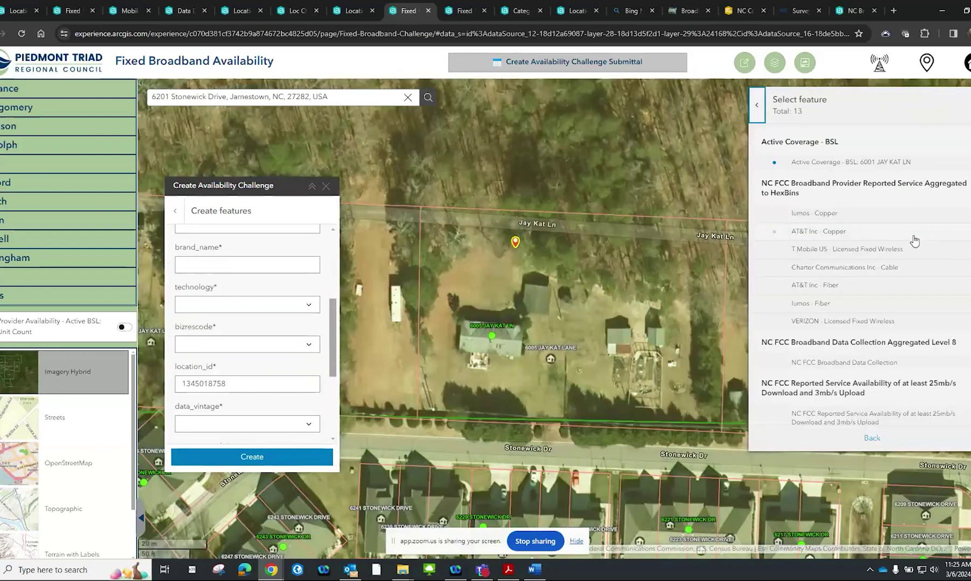
scroll(912, 247, "down", 2)
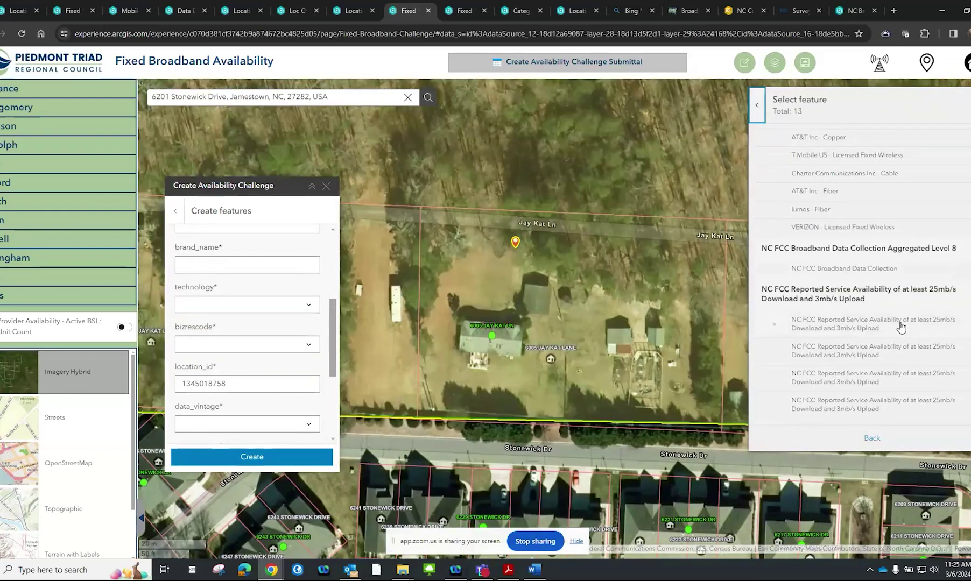
left_click(883, 325)
scroll(243, 342, "up", 3)
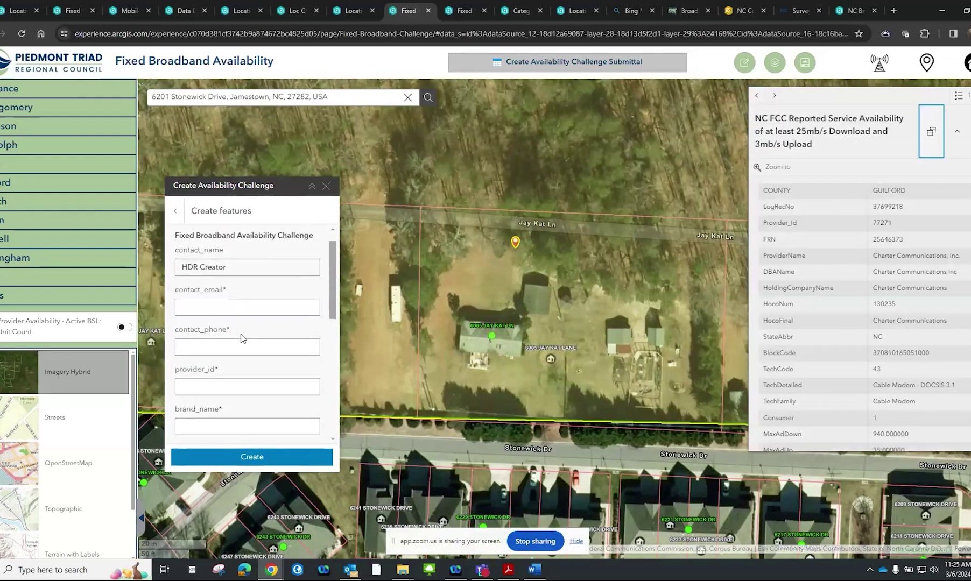
scroll(241, 338, "down", 3)
scroll(242, 338, "down", 2)
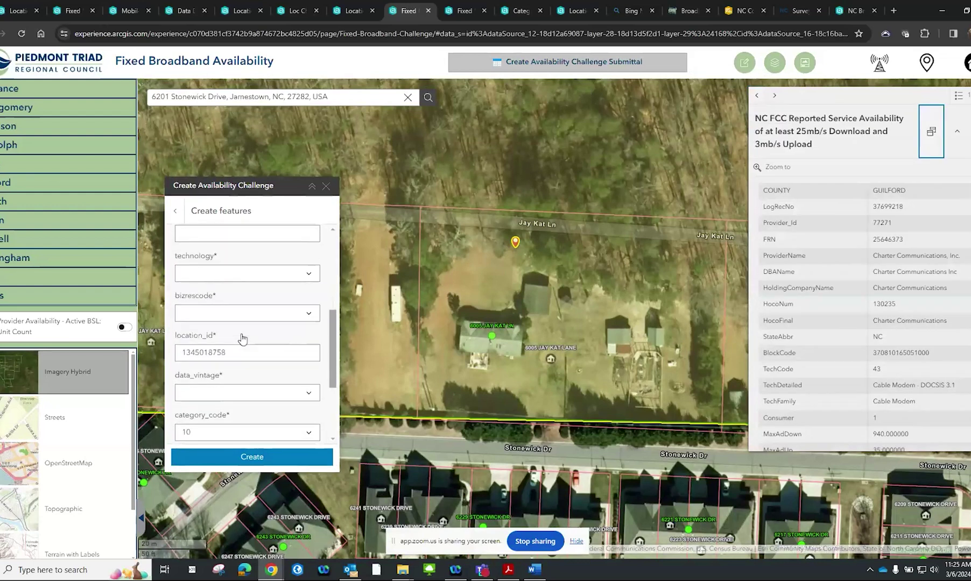
scroll(242, 338, "up", 2)
scroll(243, 338, "down", 2)
scroll(242, 338, "down", 3)
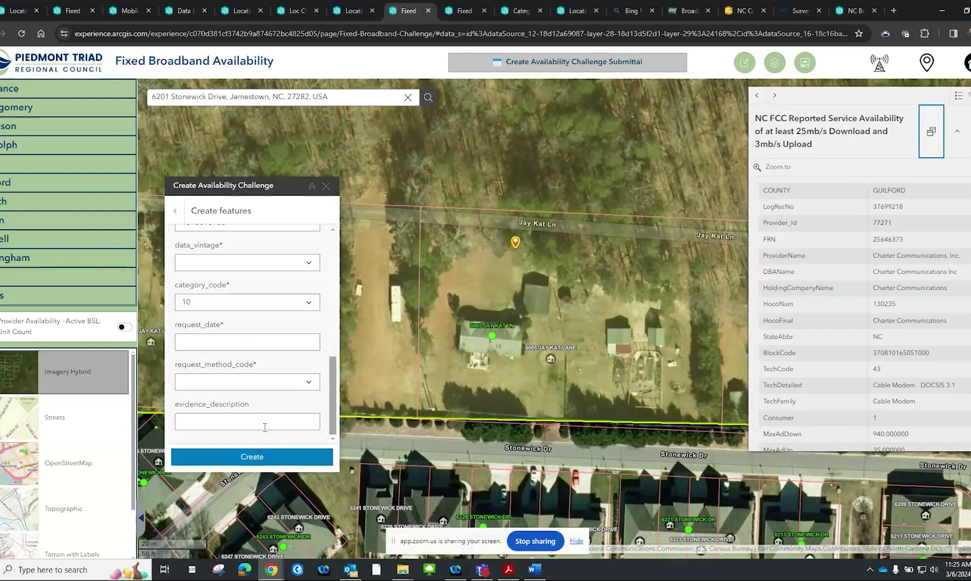
scroll(264, 427, "up", 3)
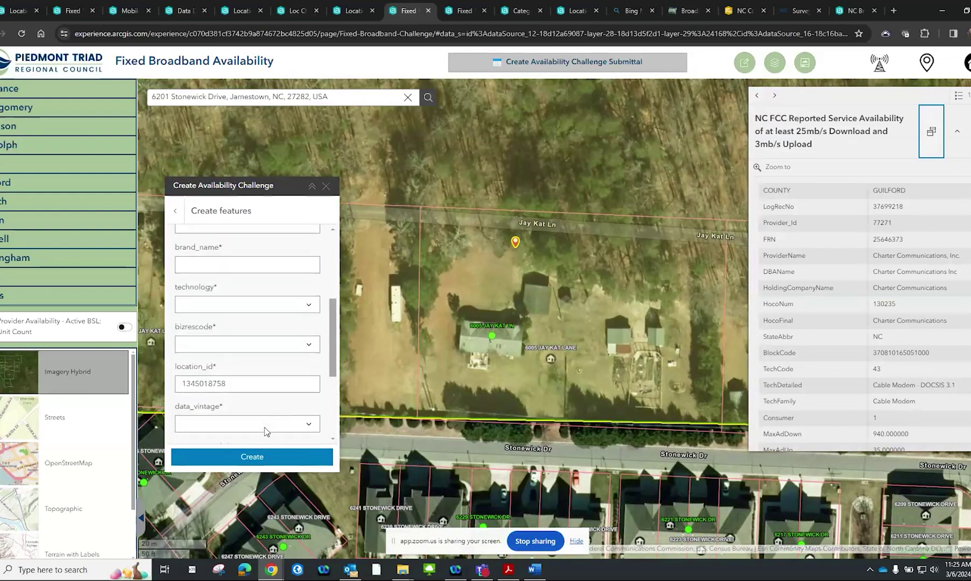
Set bizrescode to B and technology to 10, then show the data specifications PDF
left_click(310, 347)
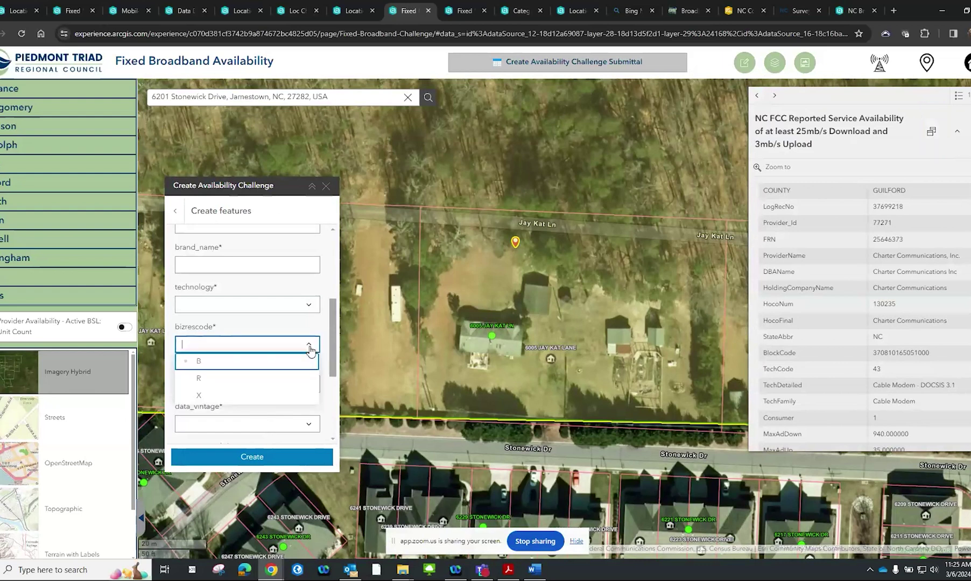
left_click(299, 361)
left_click(308, 308)
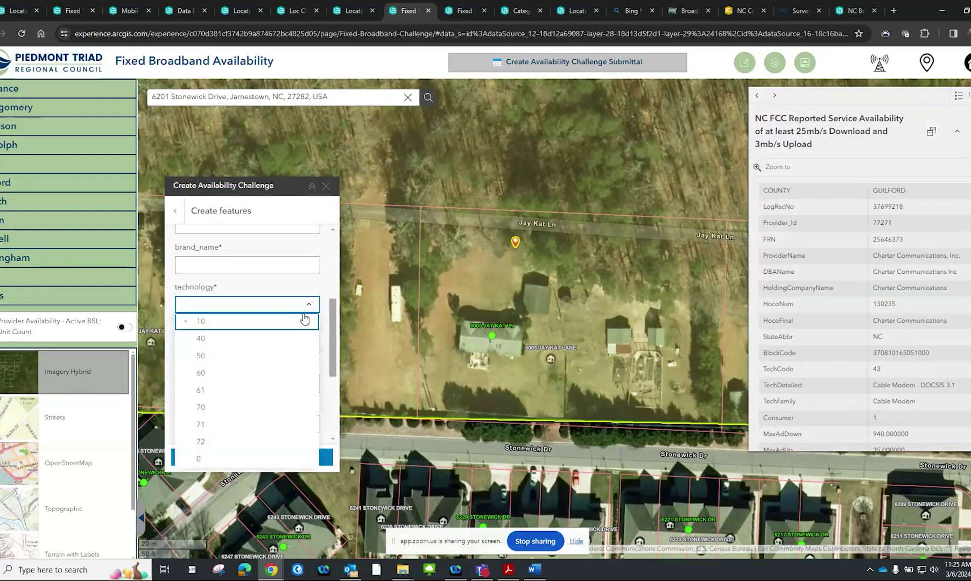
left_click(250, 325)
left_click(465, 11)
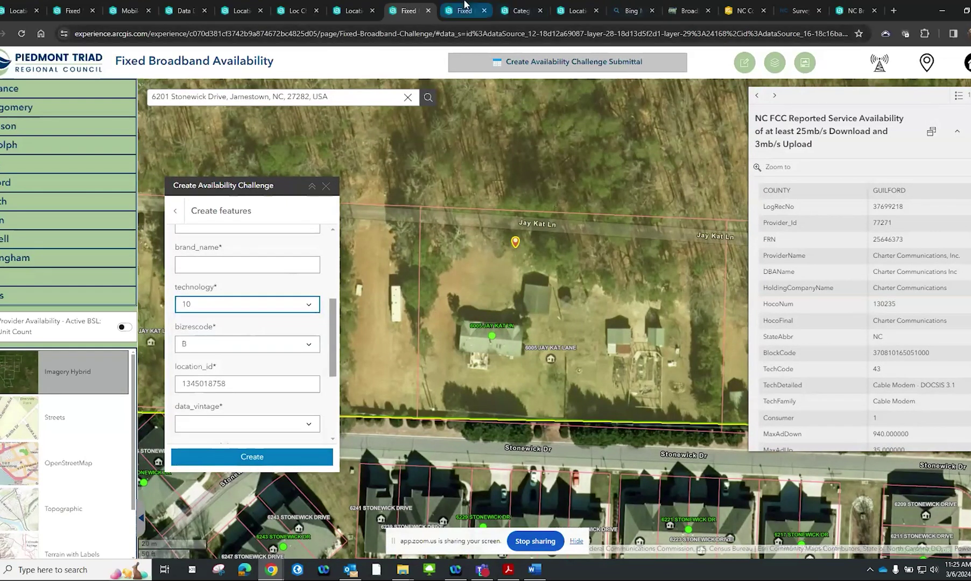
scroll(536, 222, "up", 4)
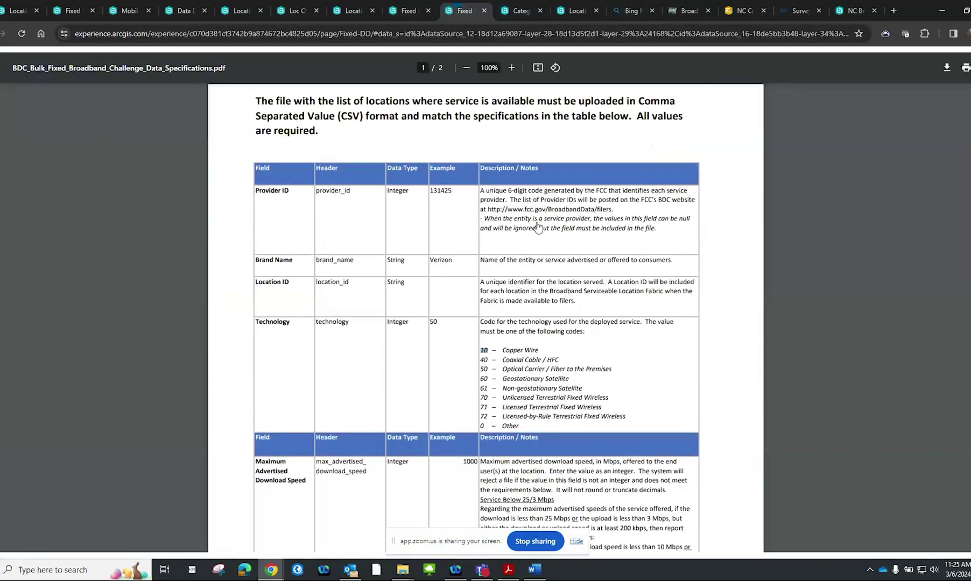
Scroll the specifications PDF, then go back to the broadband challenge map
scroll(537, 227, "down", 15)
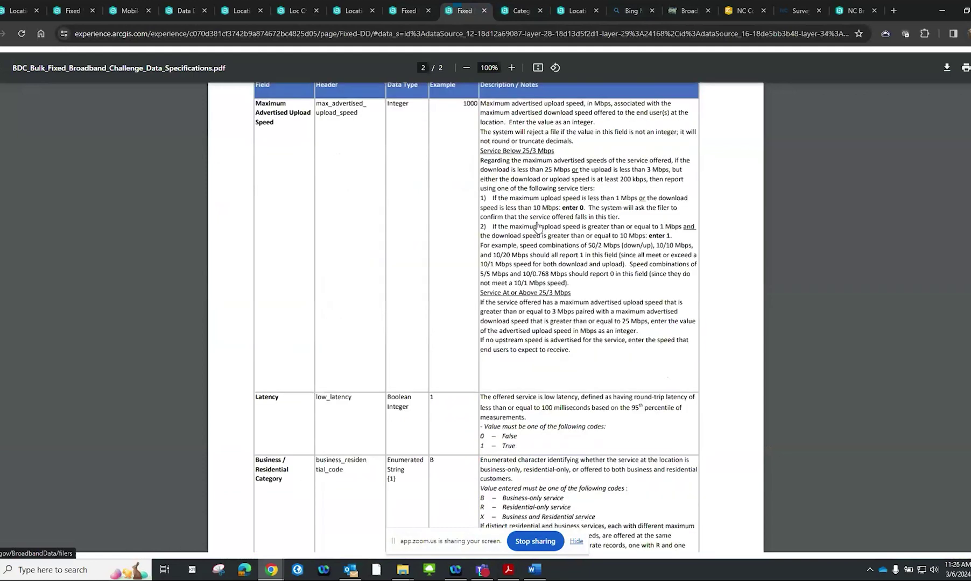
scroll(538, 227, "up", 13)
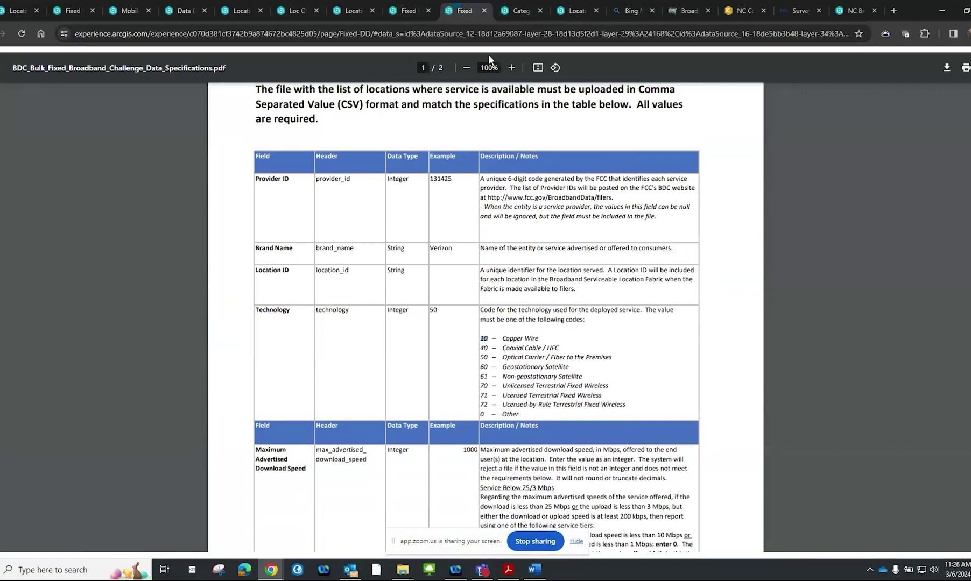
left_click(415, 10)
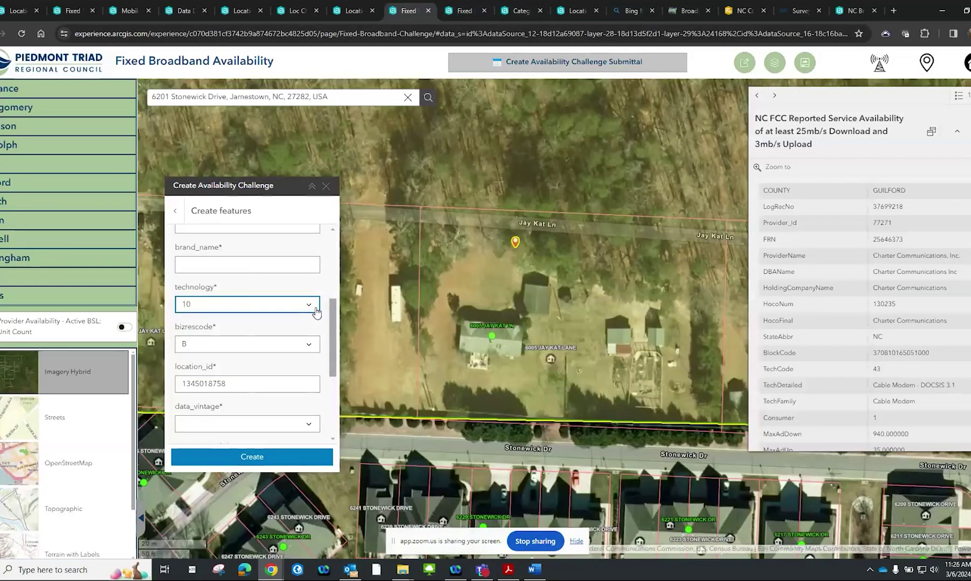
scroll(310, 293, "up", 2)
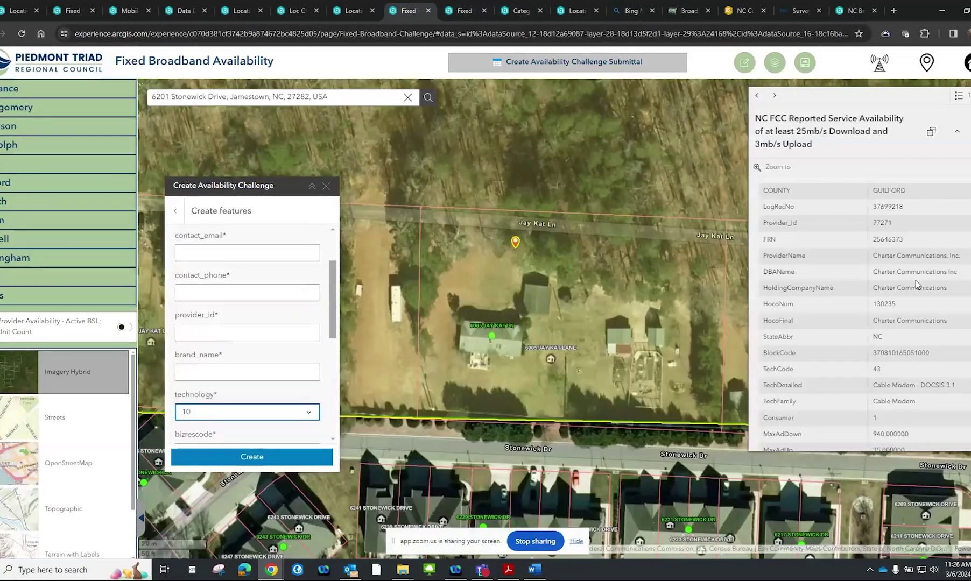
Browse the 13 features here and open Charter's NC FCC record, selecting Provider_Id 77271
left_click(958, 95)
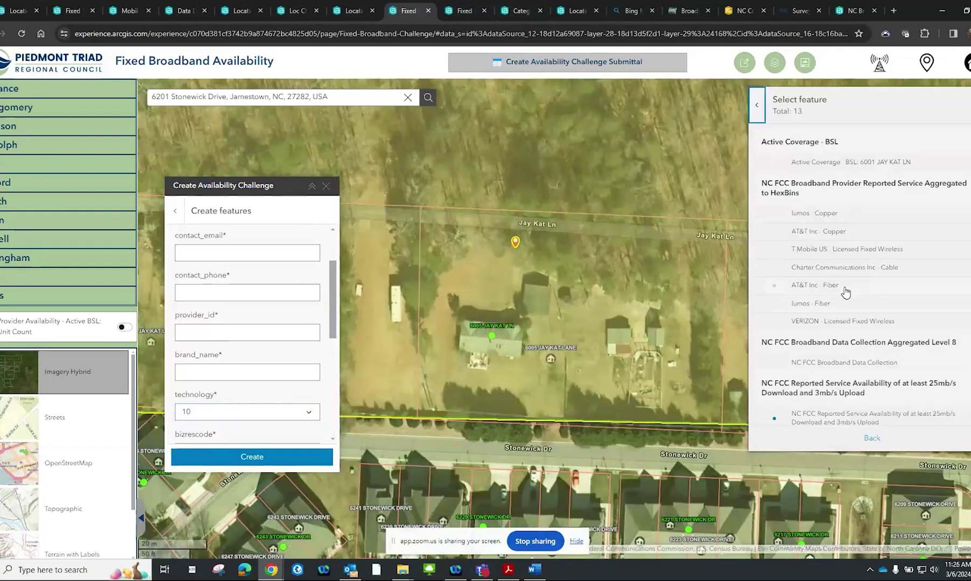
left_click(843, 231)
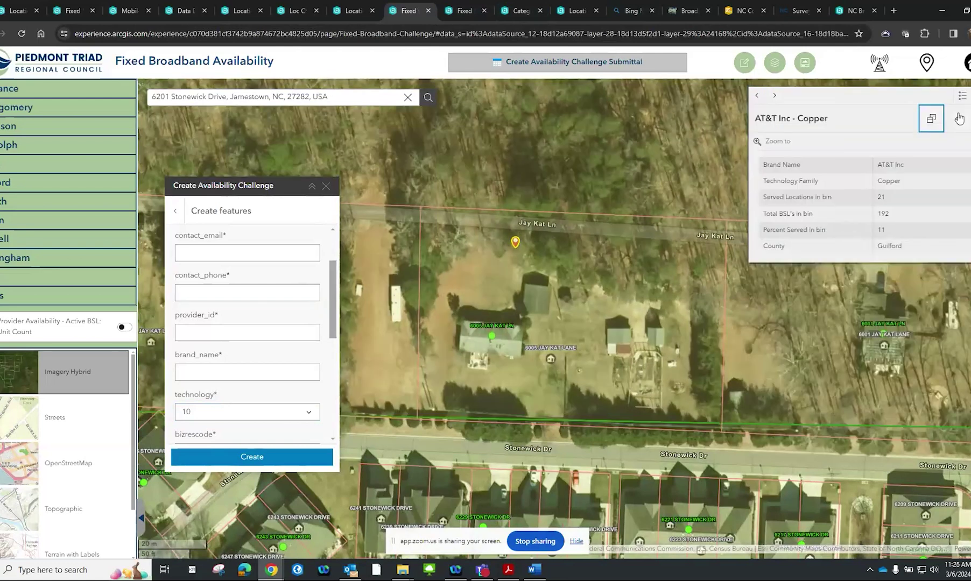
left_click(774, 95)
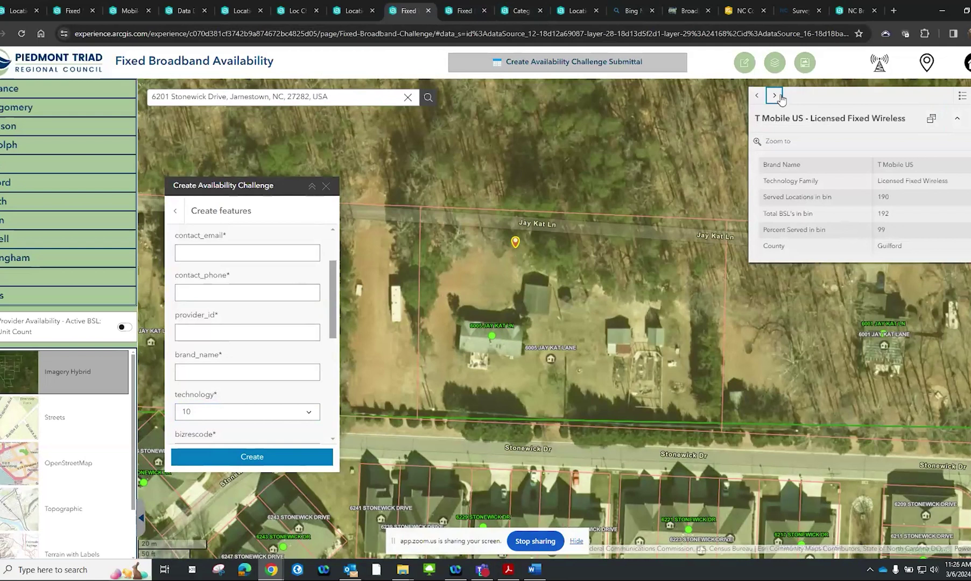
left_click(962, 95)
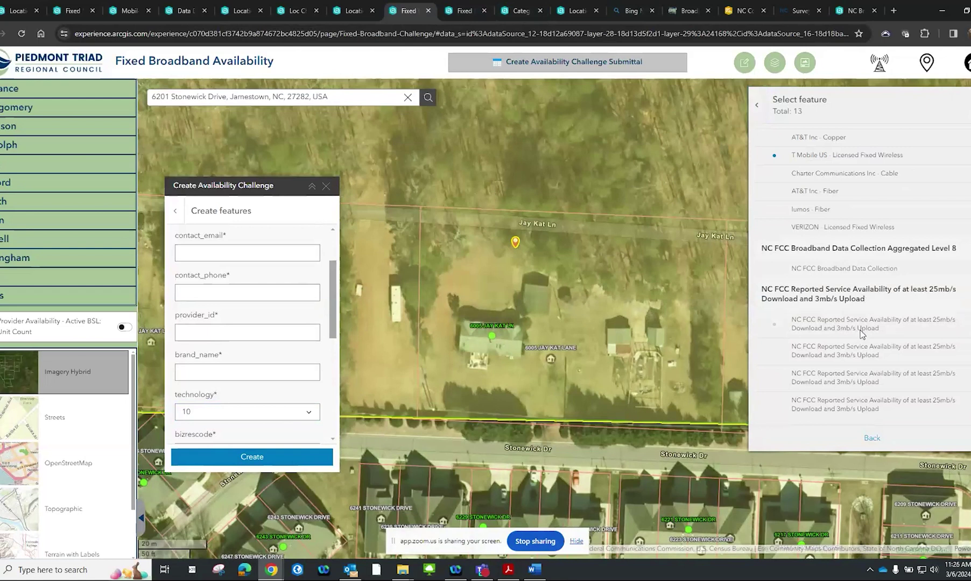
left_click(861, 325)
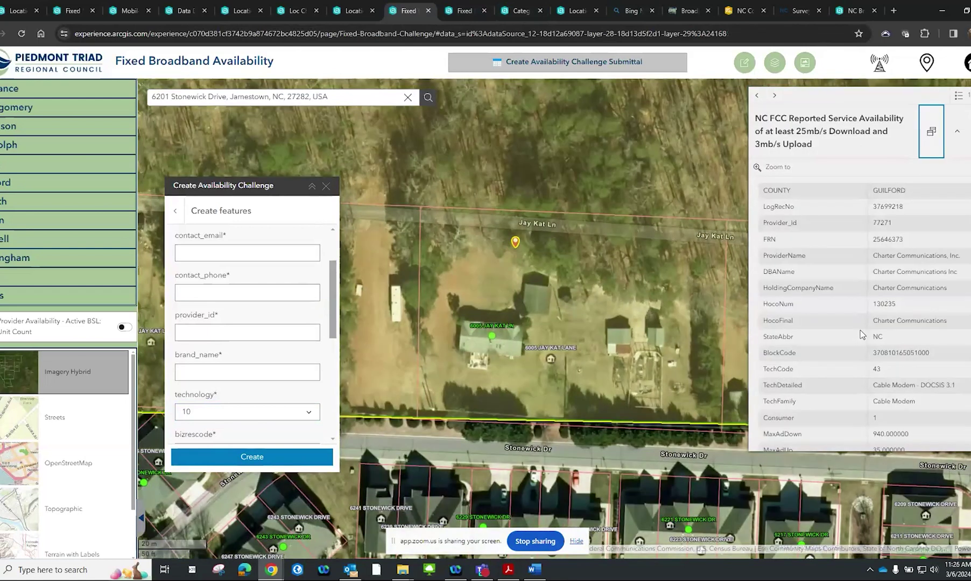
double_click(884, 225)
key("ctrl+c")
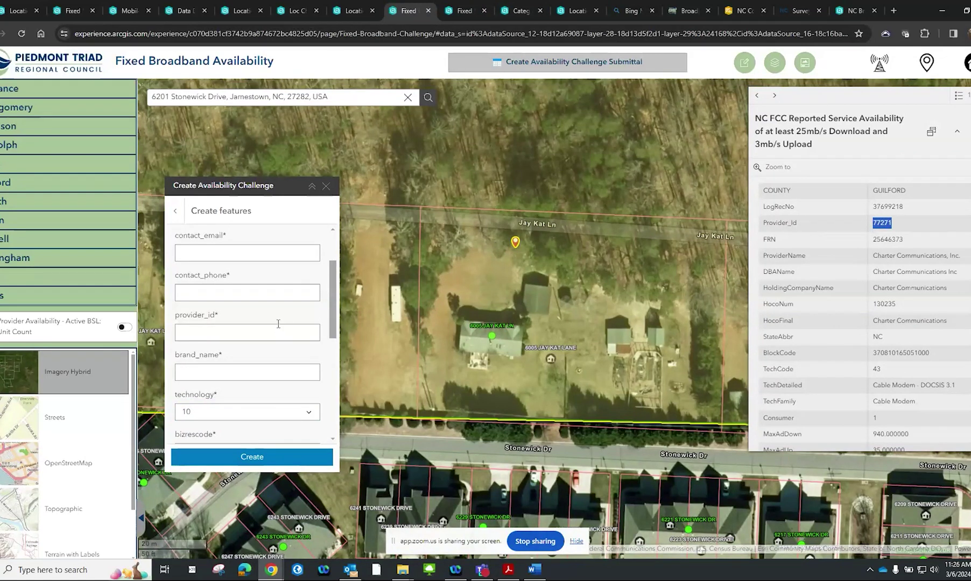
Enter provider_id 77271 and brand_name Charter Communications, Inc. from the popup
left_click(245, 338)
key("ctrl+v")
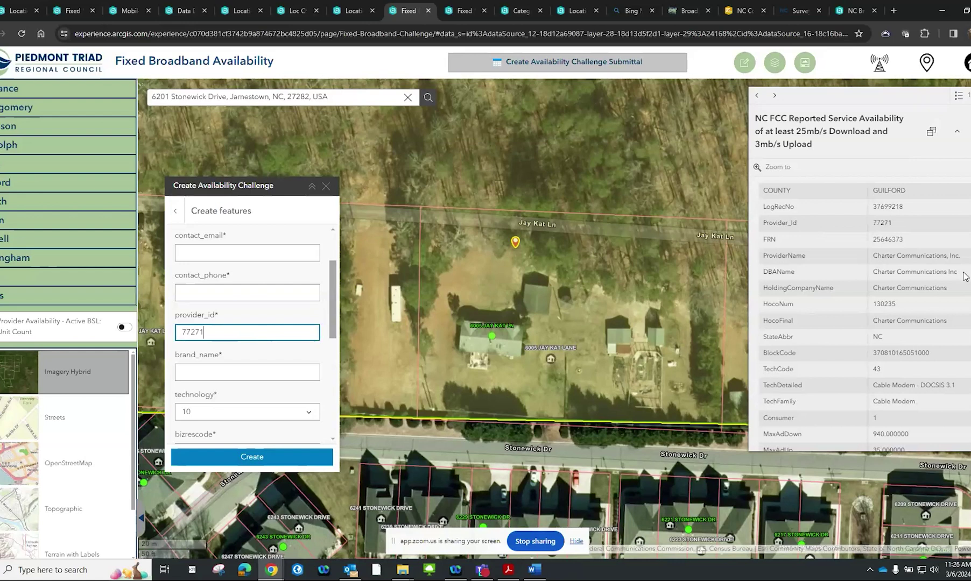
left_click_drag(962, 256, 874, 256)
key("ctrl+c")
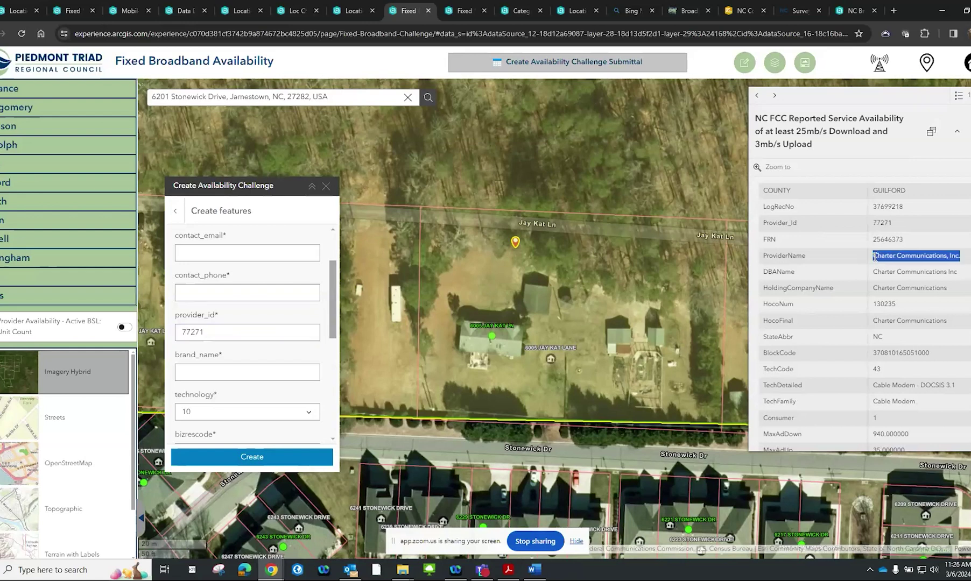
left_click(251, 370)
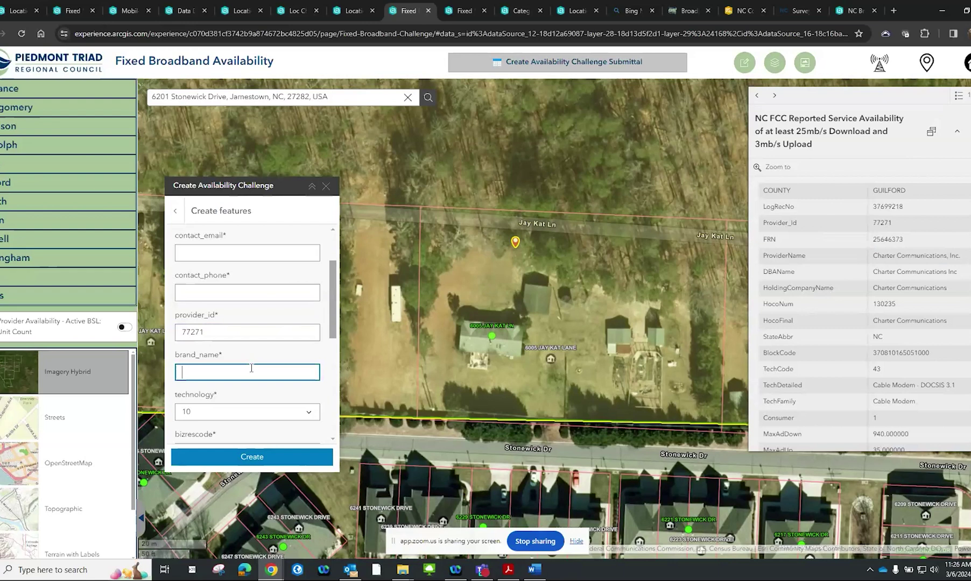
key("ctrl+v")
Set data_vintage to 2023-06-30
scroll(252, 368, "down", 3)
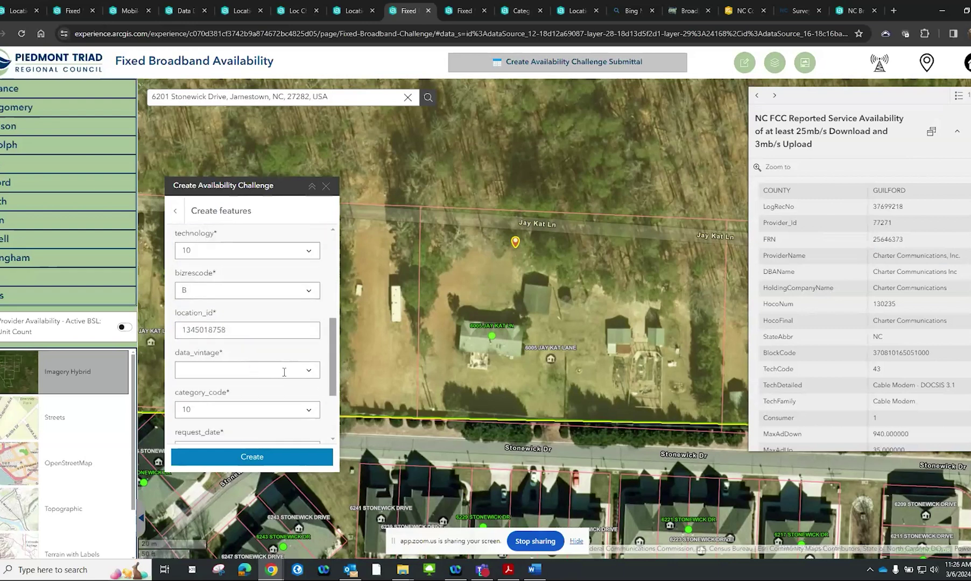
left_click(305, 373)
left_click(283, 386)
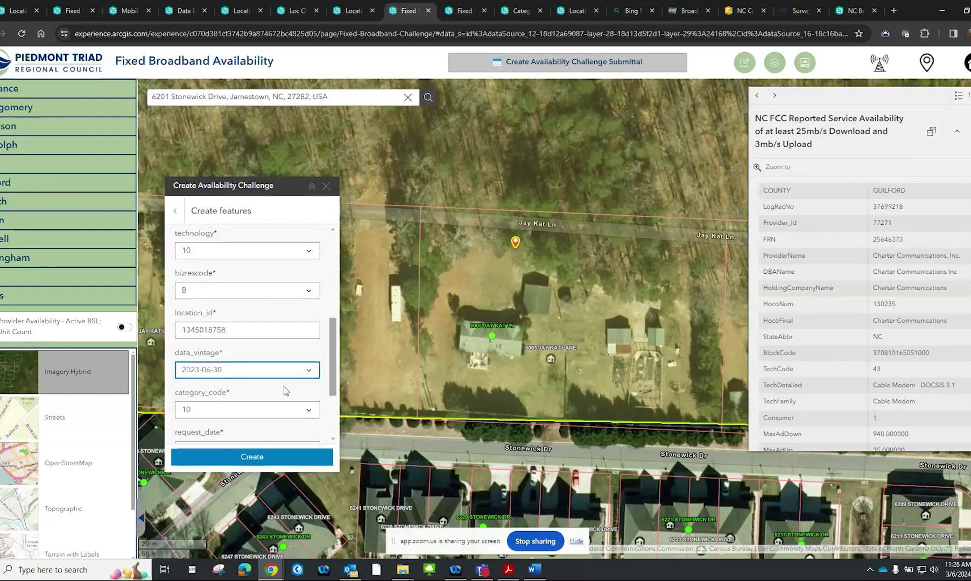
scroll(284, 386, "down", 2)
scroll(283, 386, "up", 1)
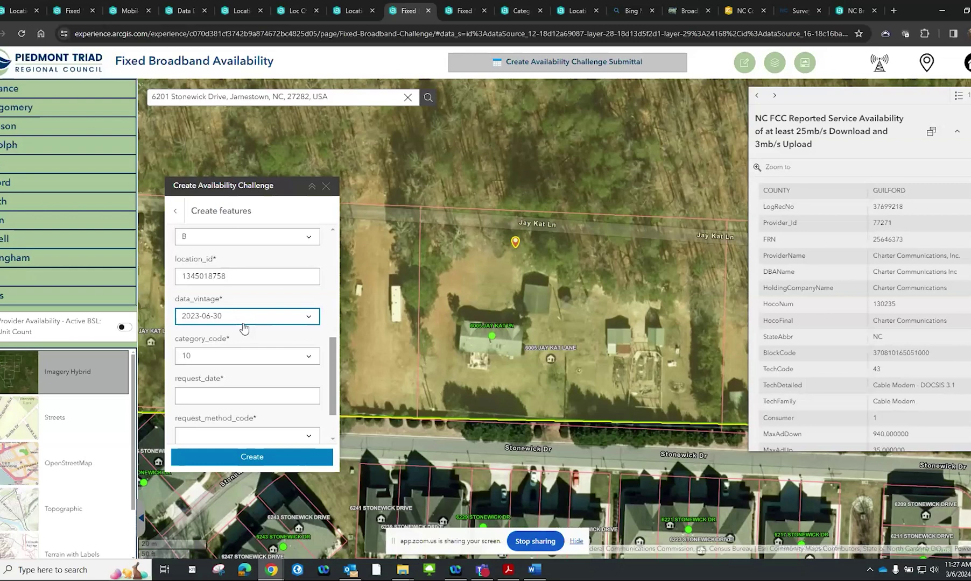
scroll(247, 335, "up", 5)
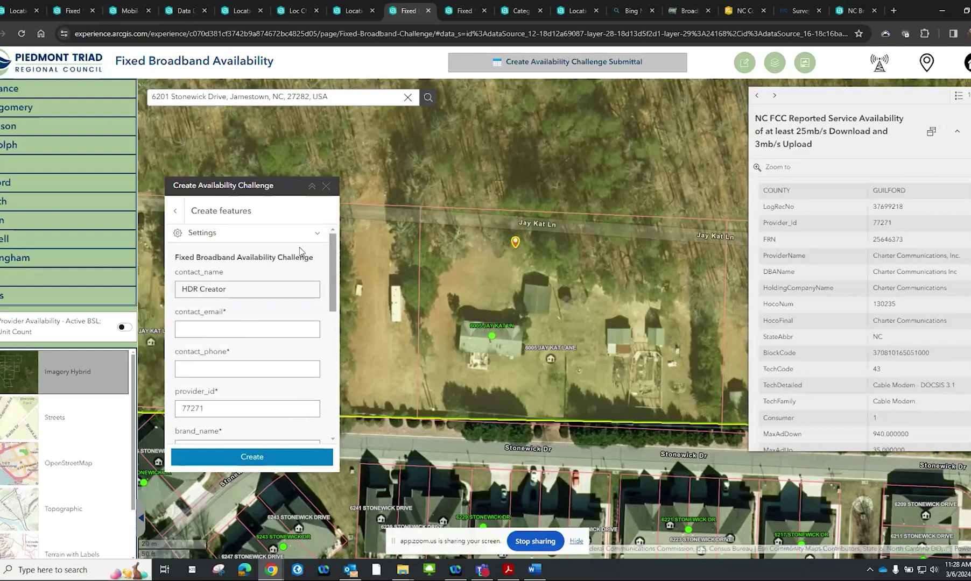
Discard the unsaved availability challenge edits and go to the Fixed Challenge Submittal page
left_click(326, 187)
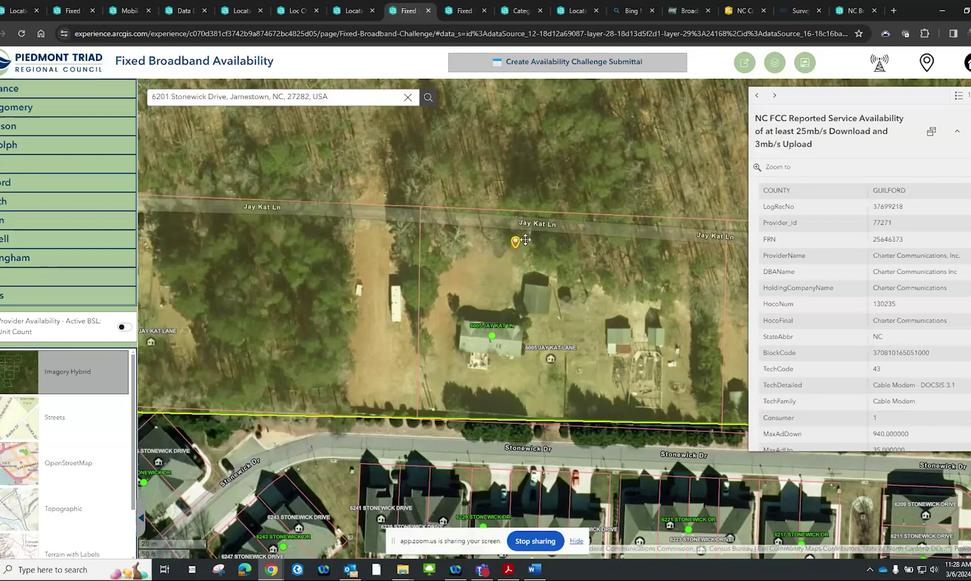
left_click(744, 63)
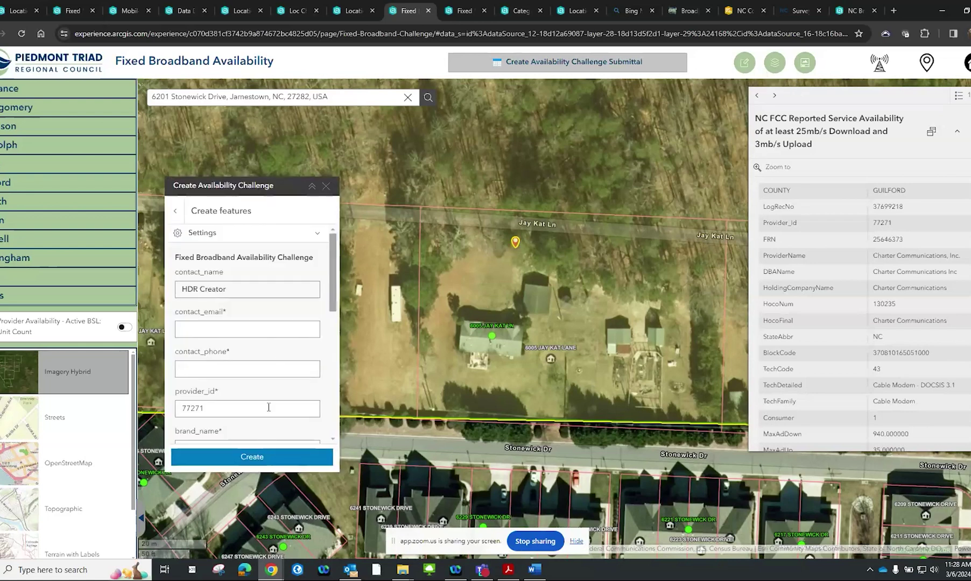
left_click(175, 211)
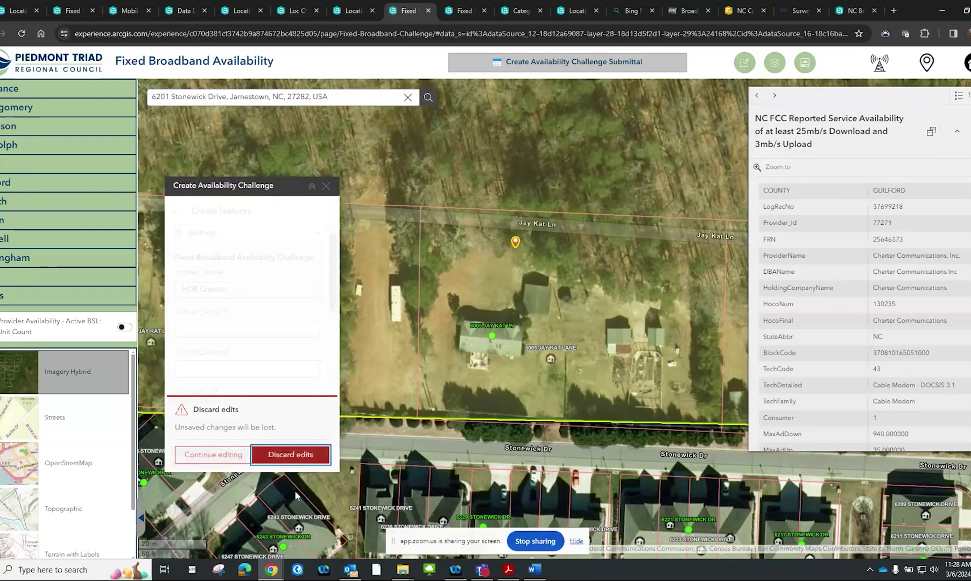
left_click(308, 464)
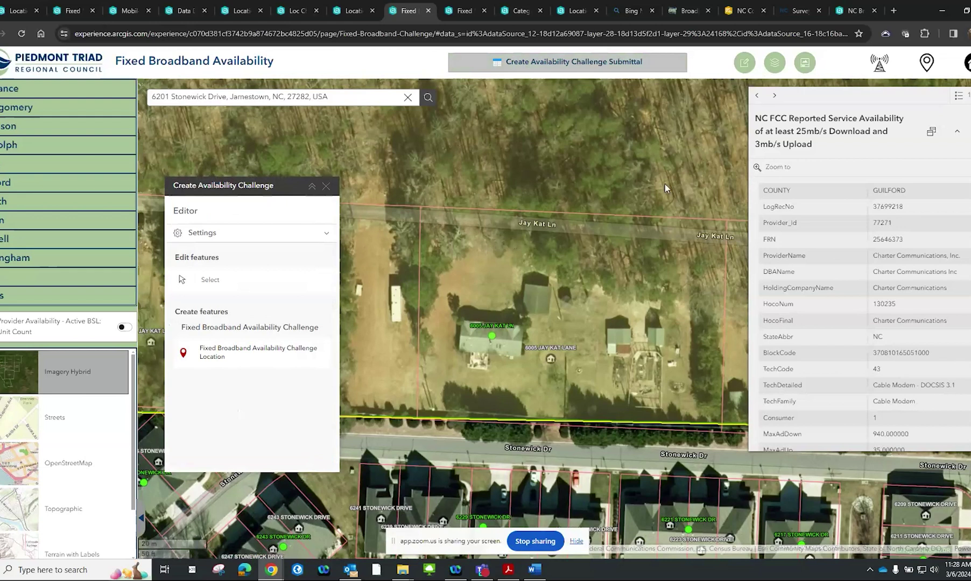
left_click(628, 64)
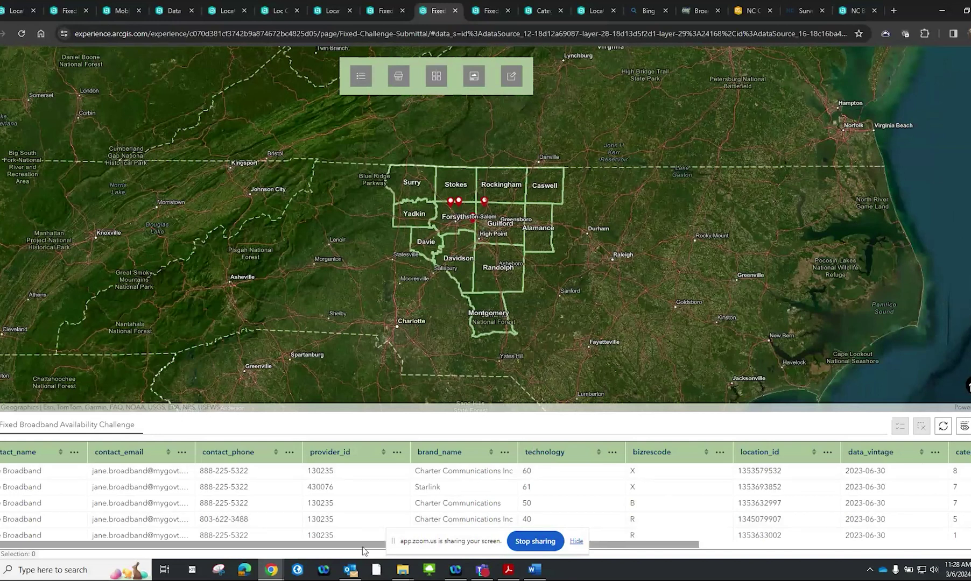
left_click_drag(362, 546, 659, 532)
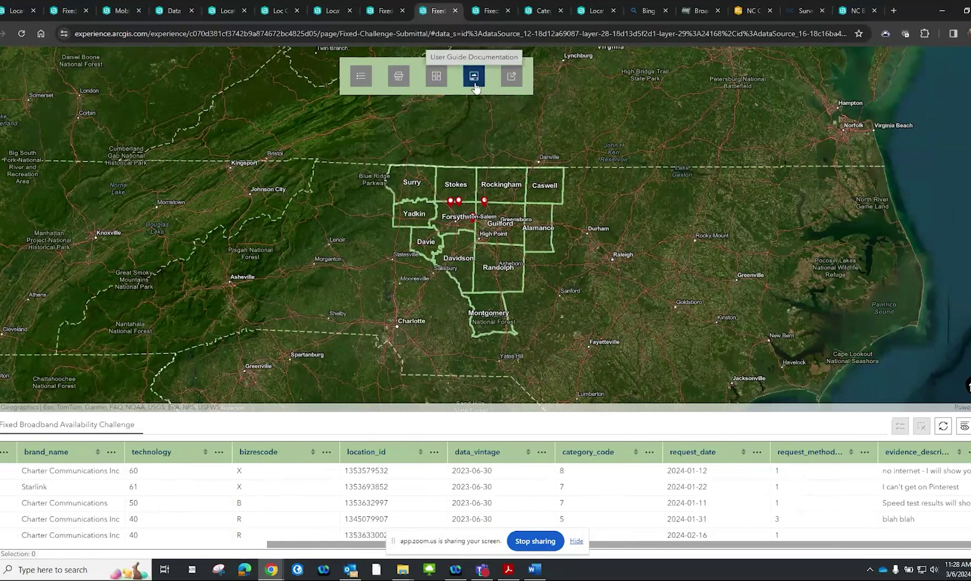
left_click(399, 78)
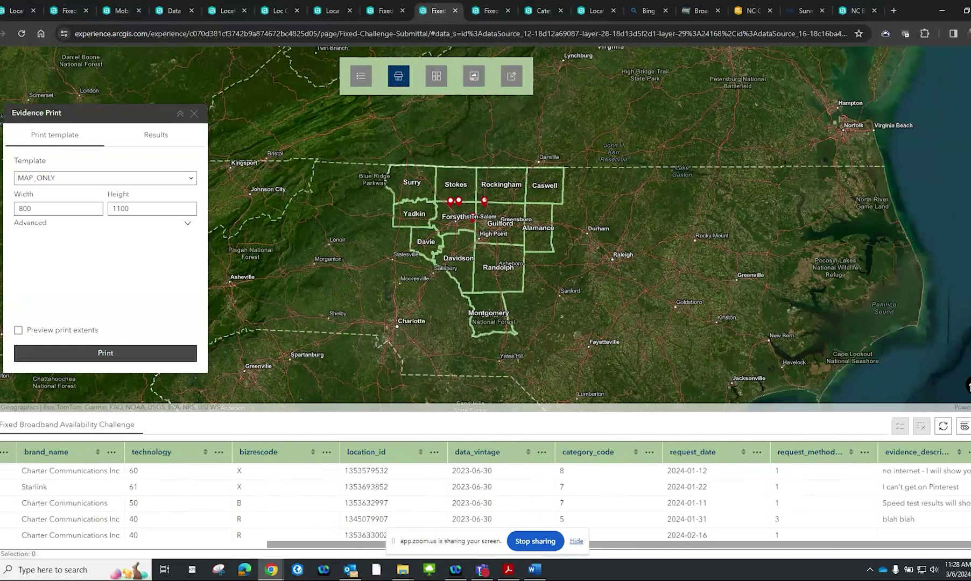
left_click(964, 426)
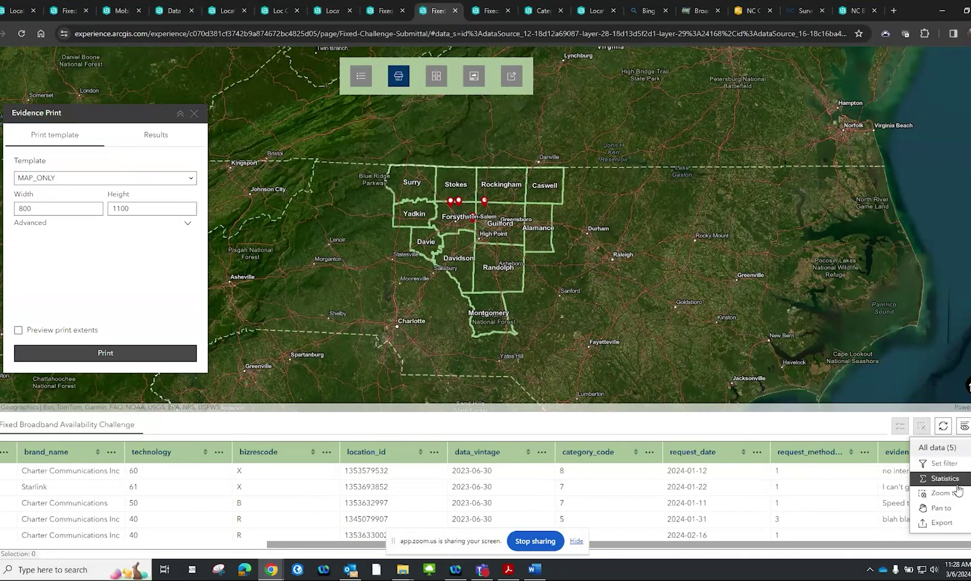
left_click(963, 428)
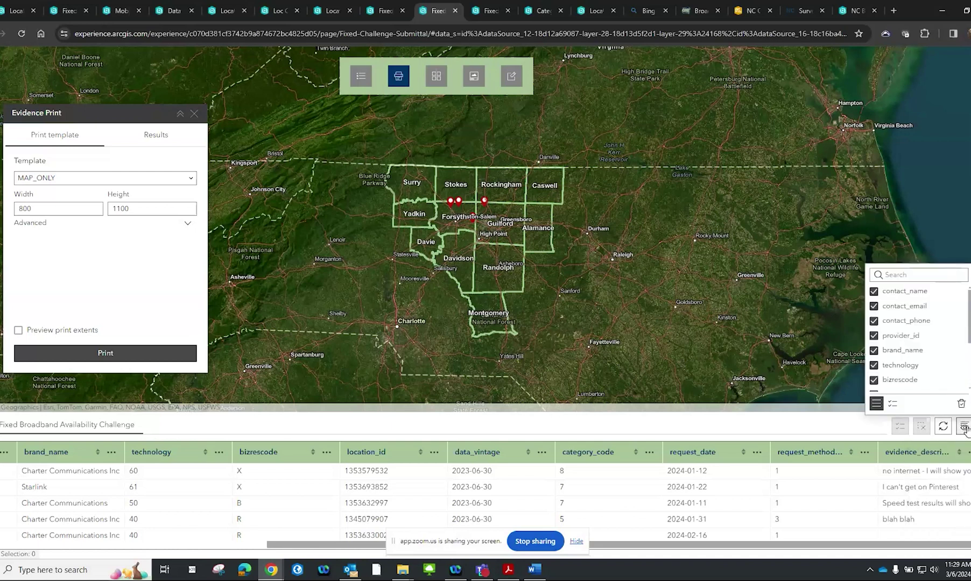
mouse_move(968, 299)
left_mouse_down()
mouse_move(968, 362)
mouse_move(970, 301)
left_mouse_up()
left_click(935, 132)
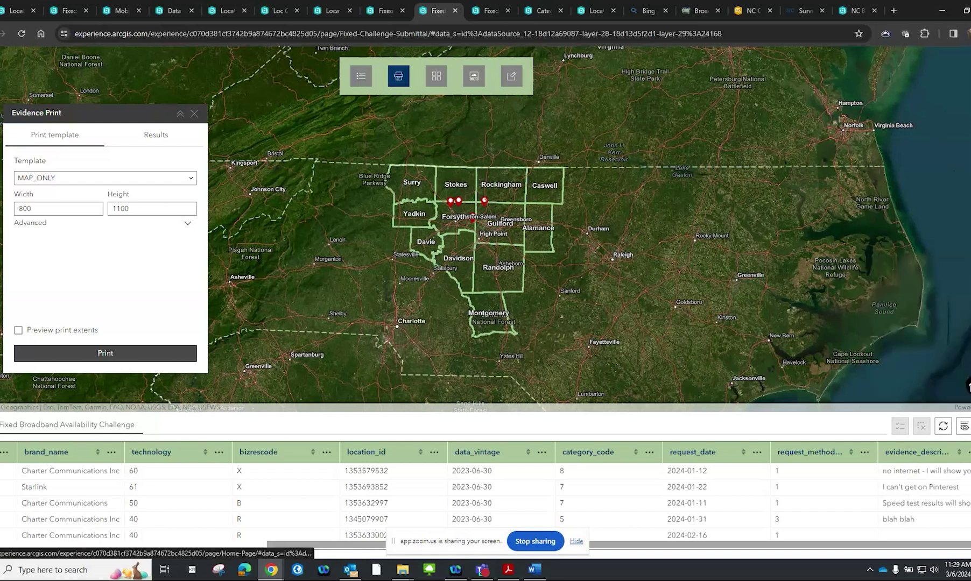
Open the Home page in a new tab and go to Mobile Broadband Availability
left_click(968, 386)
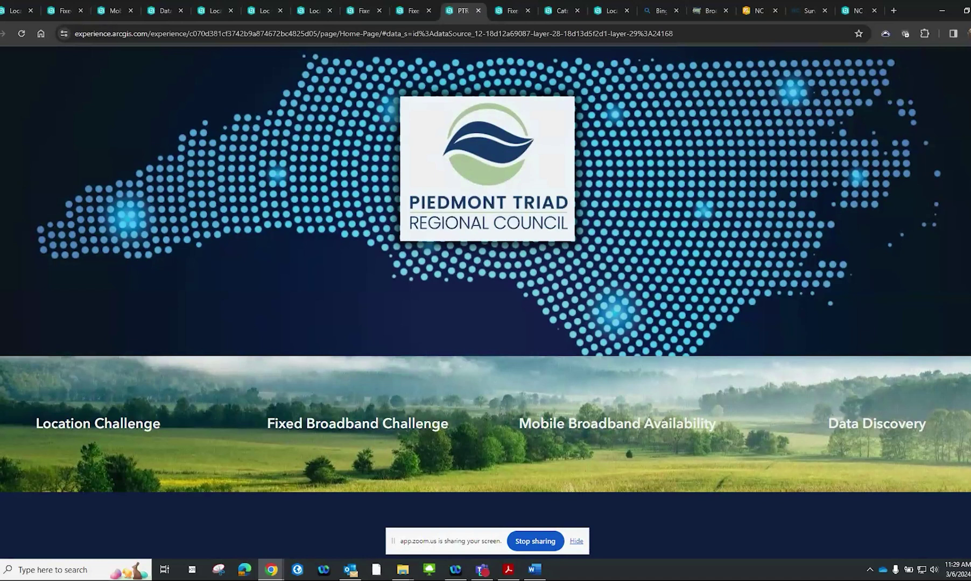
left_click(670, 429)
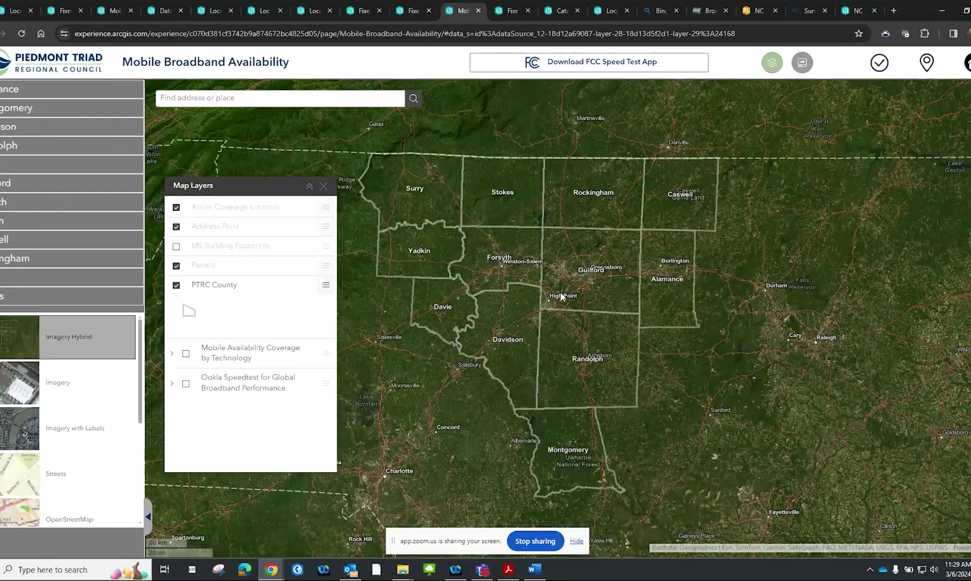
scroll(560, 295, "up", 5)
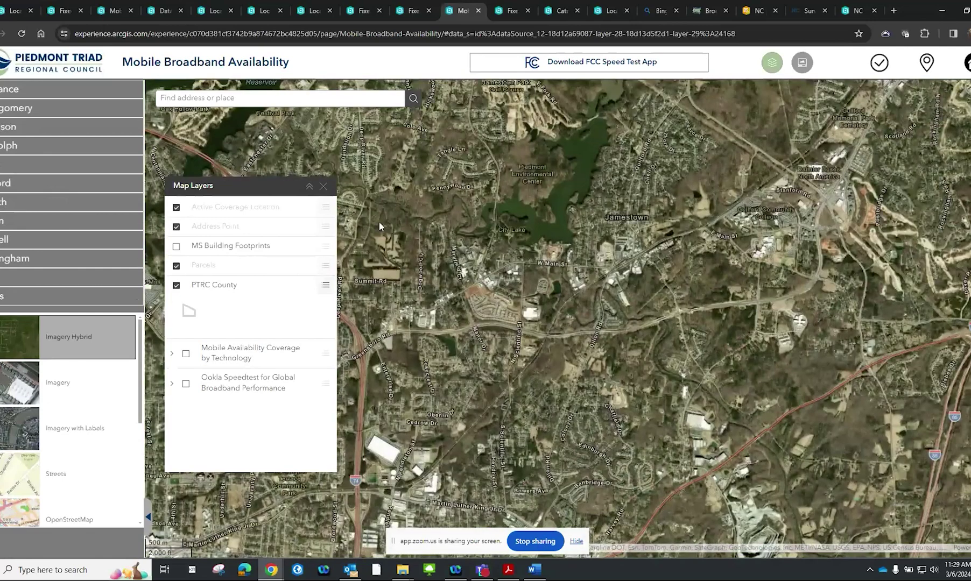
Zoom to Randolph county's Asheboro apartment complex and show a Henson Rd building's coverage details
left_click(108, 151)
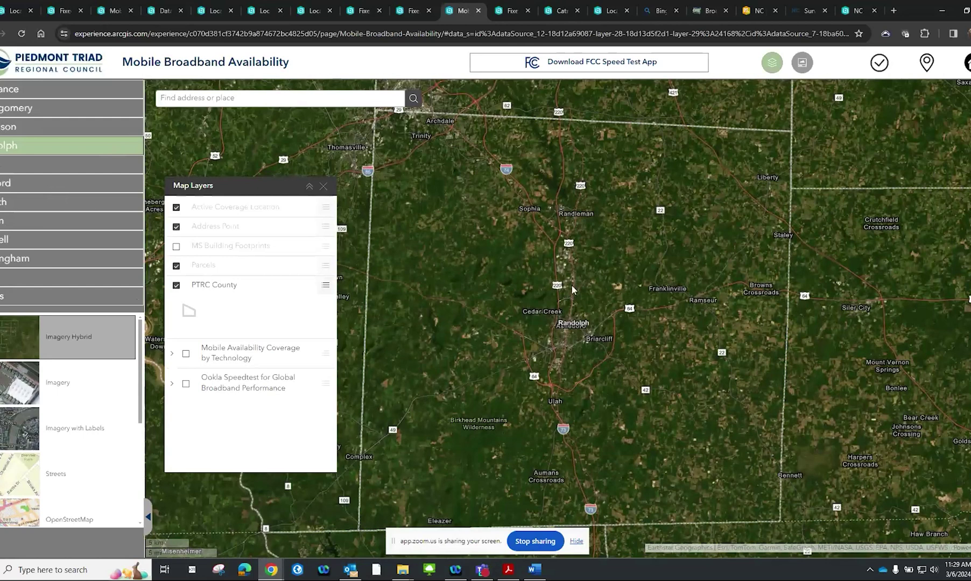
scroll(572, 290, "up", 5)
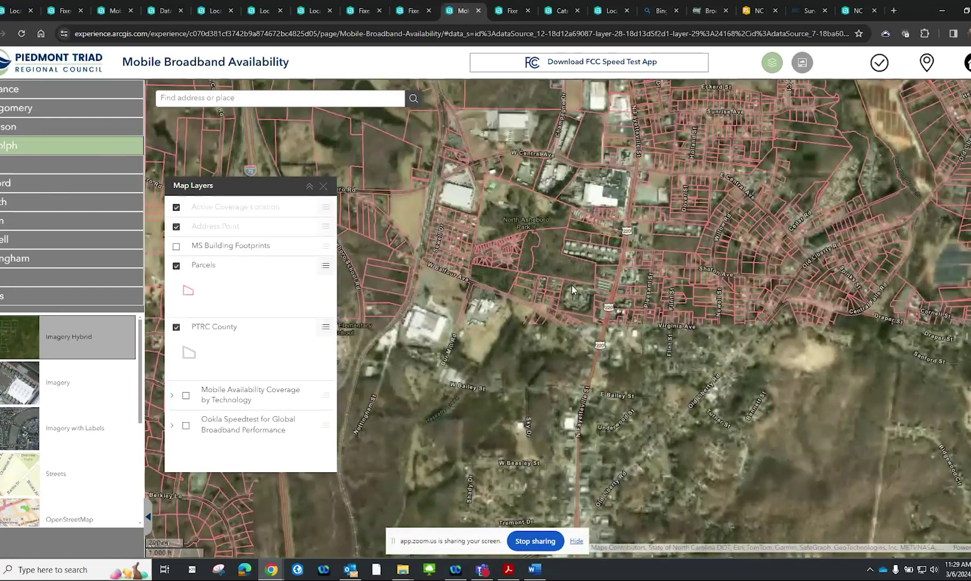
scroll(572, 289, "up", 4)
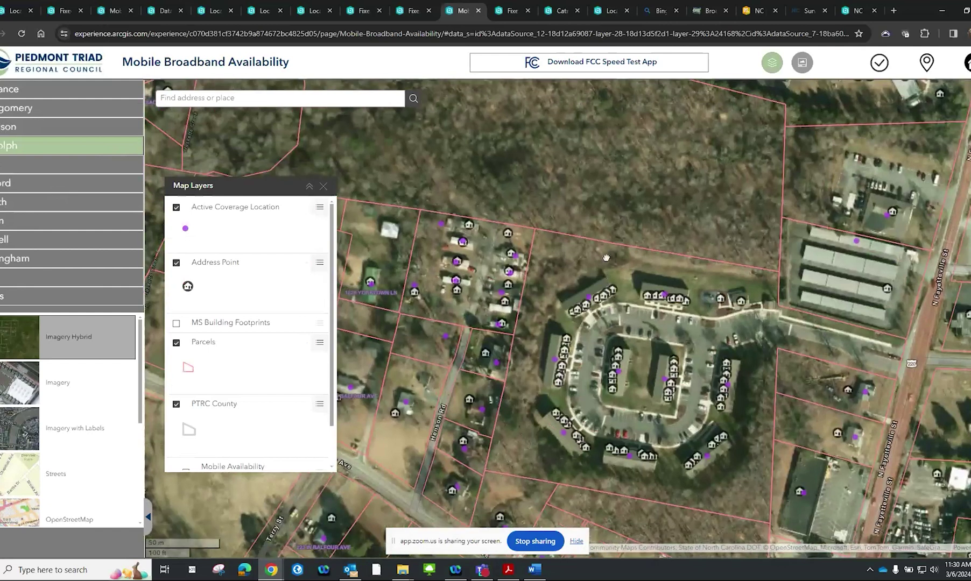
scroll(606, 258, "up", 2)
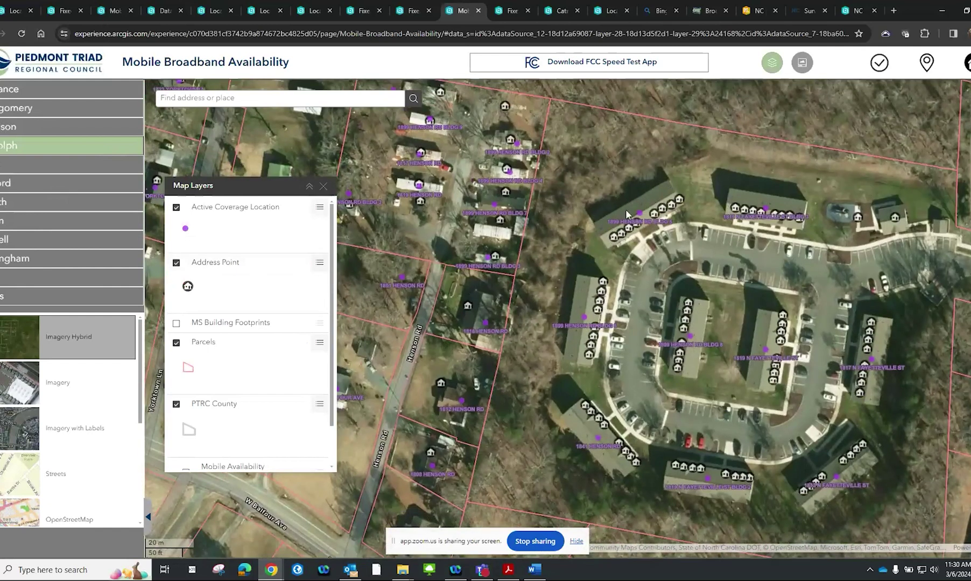
scroll(624, 209, "up", 1)
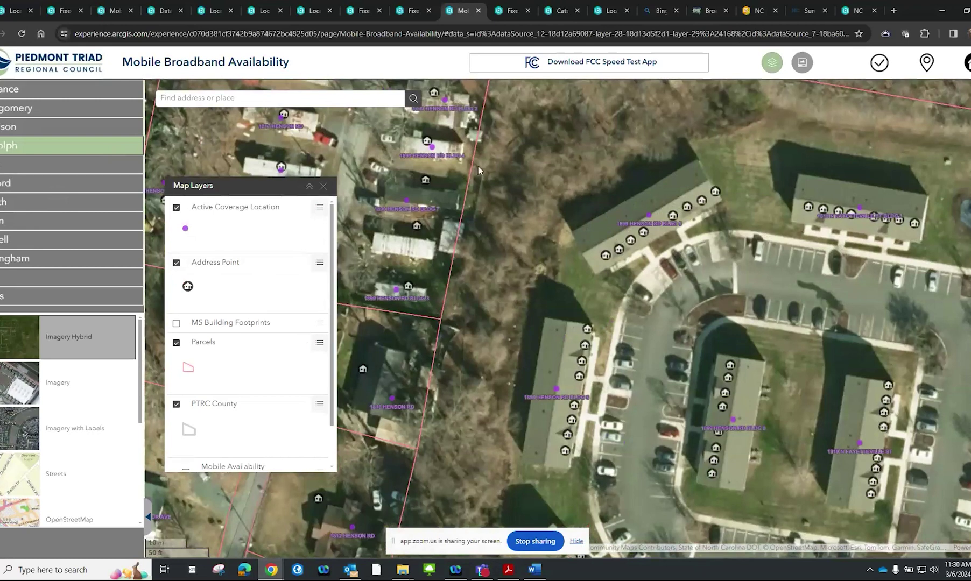
left_click(432, 148)
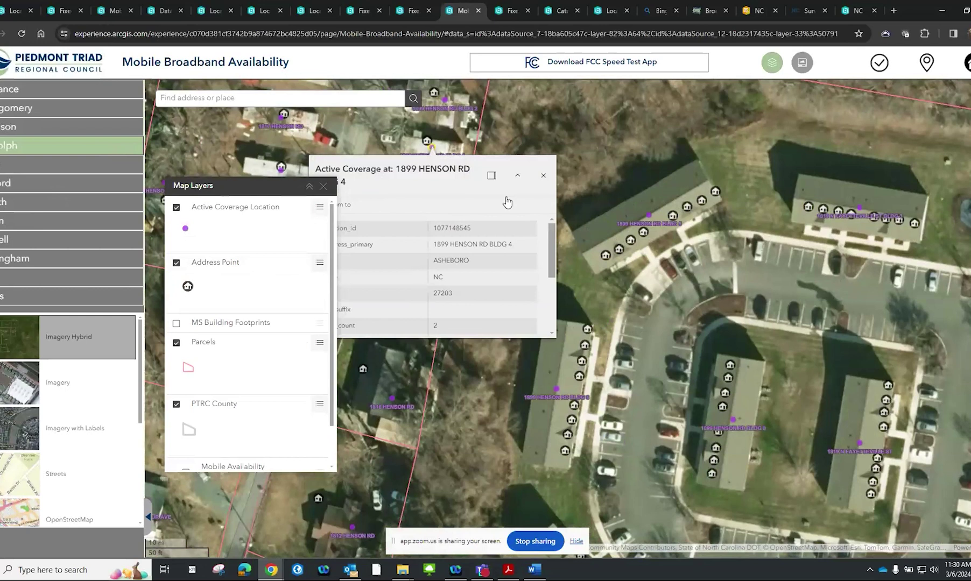
Dock the location details panel and expand the Mobile Availability Coverage by Technology group
left_click(492, 177)
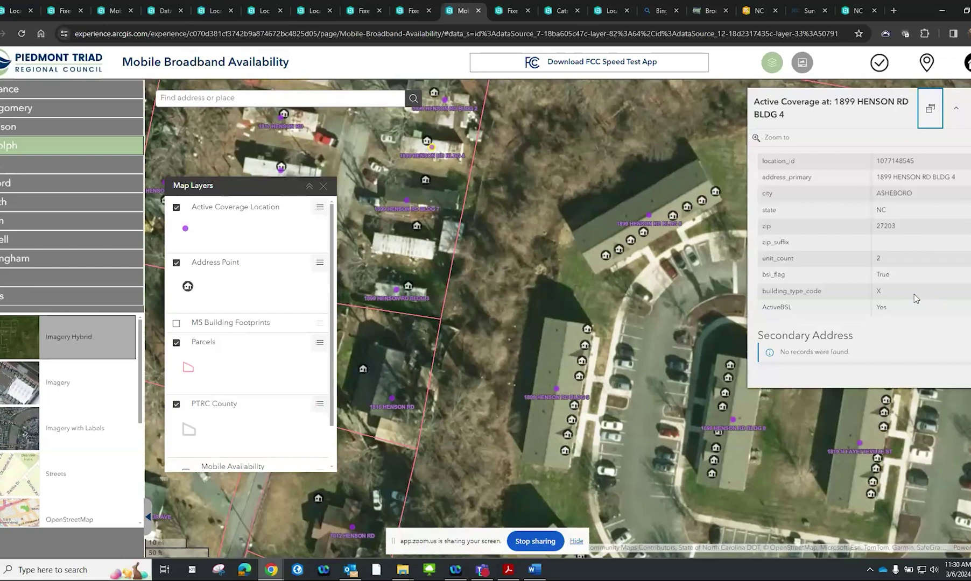
scroll(267, 322, "down", 1)
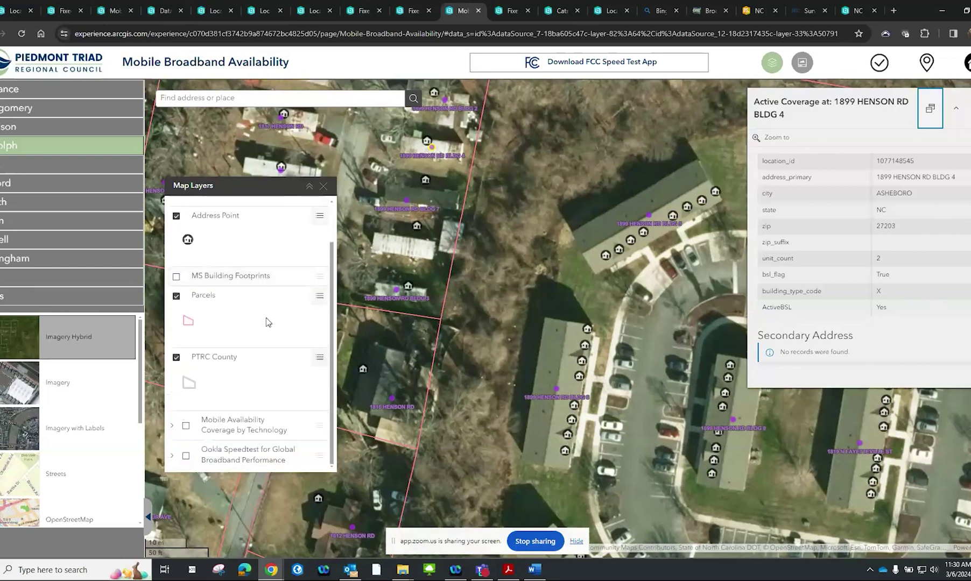
left_click(172, 425)
scroll(204, 398, "down", 2)
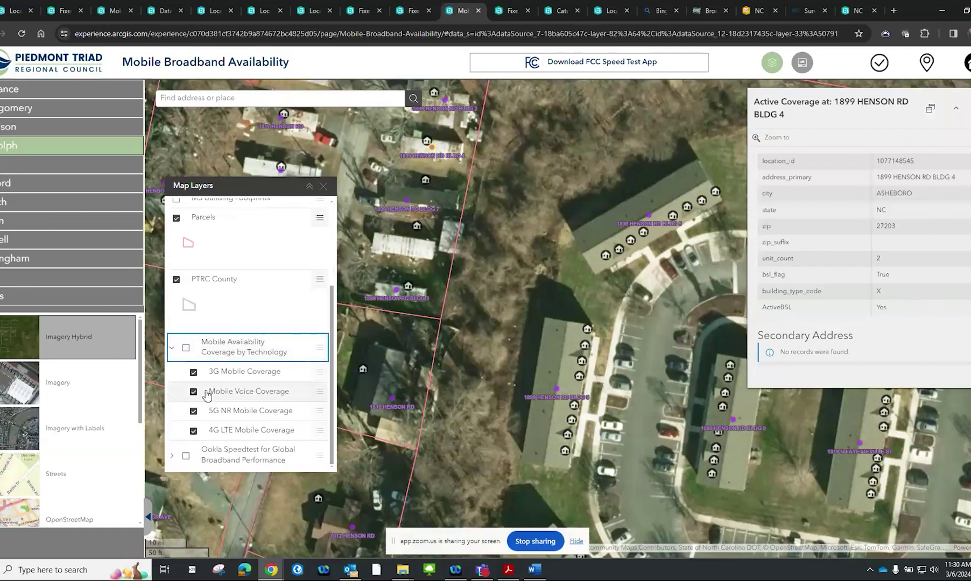
left_click_drag(539, 391, 486, 323)
scroll(485, 323, "down", 4)
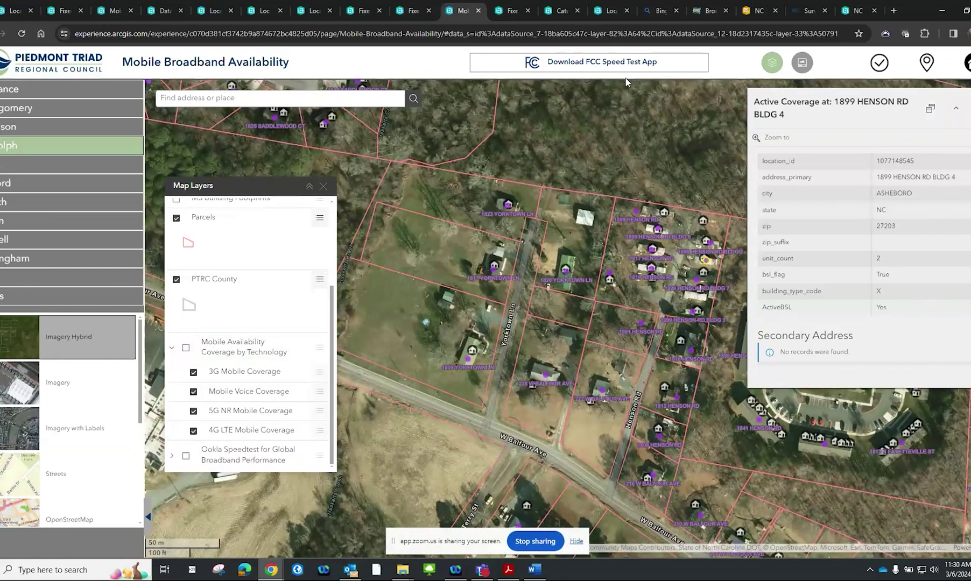
left_click_drag(581, 332, 559, 305)
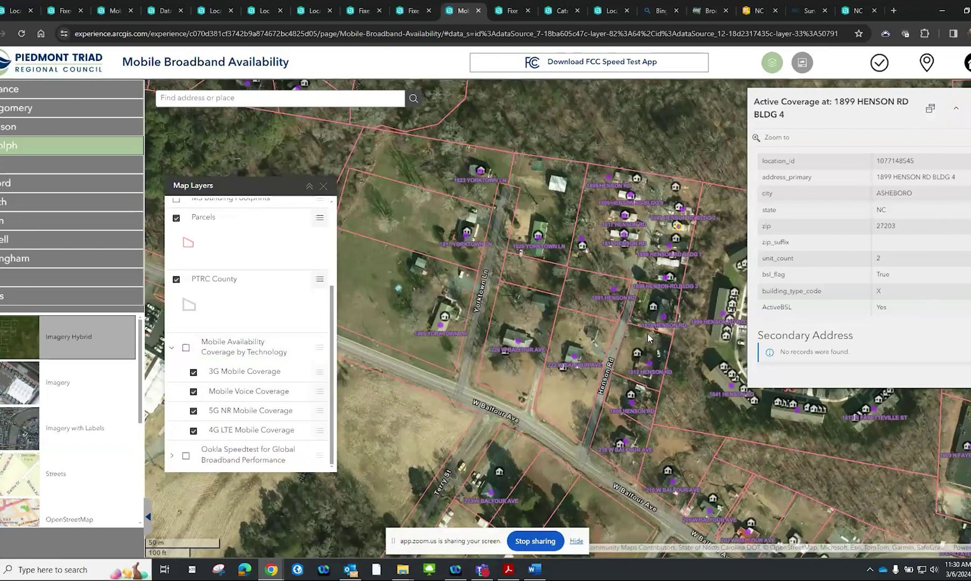
scroll(648, 333, "up", 3)
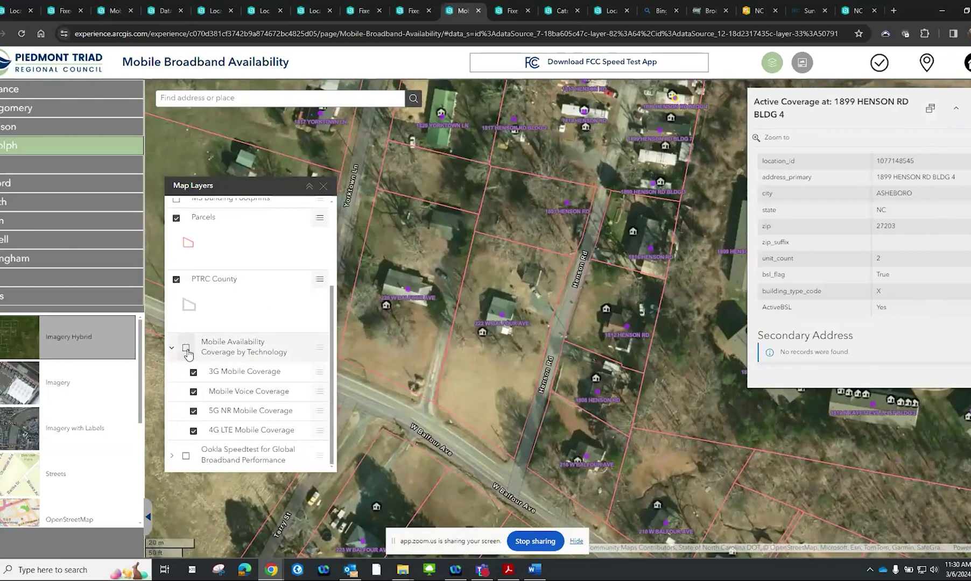
left_click(185, 349)
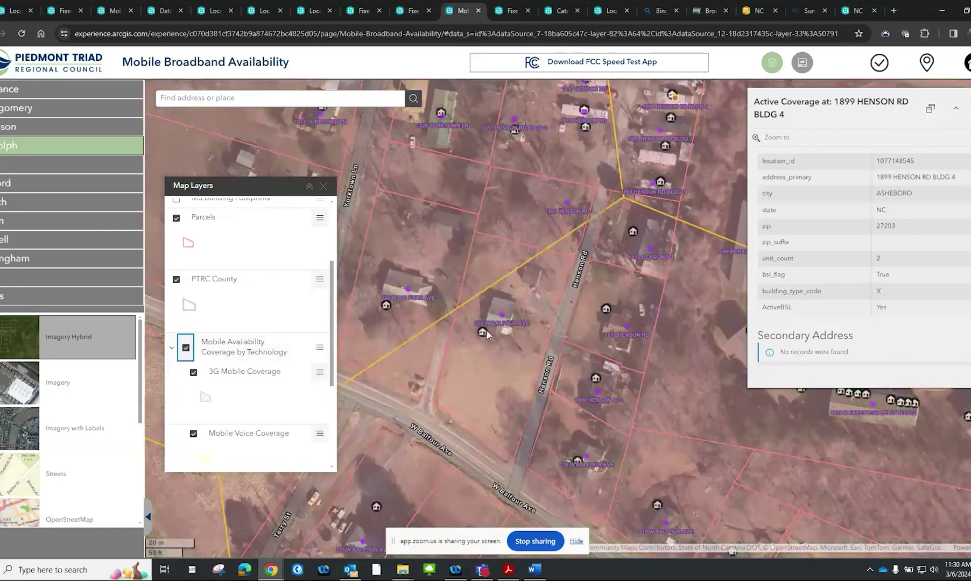
scroll(483, 334, "down", 2)
scroll(503, 278, "down", 2)
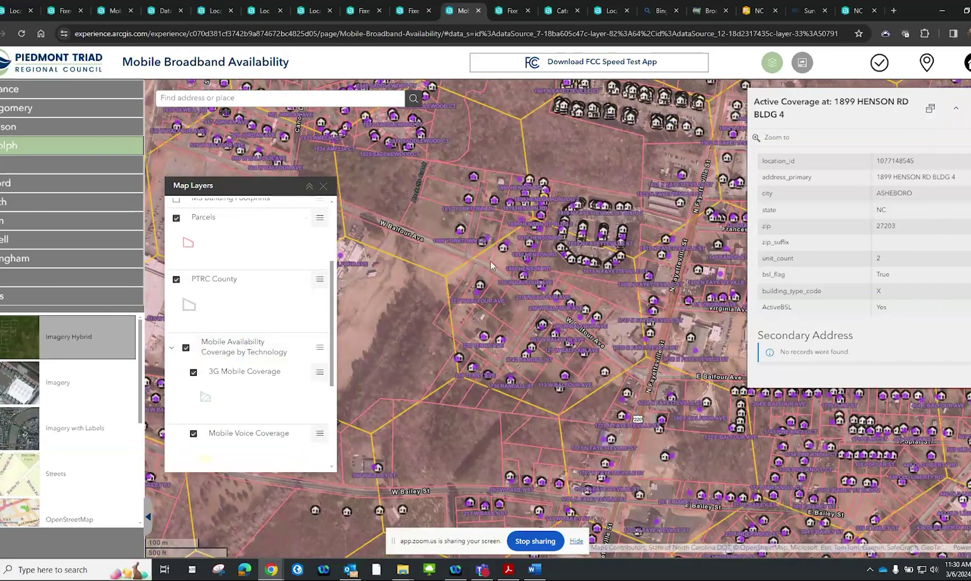
left_click(505, 246)
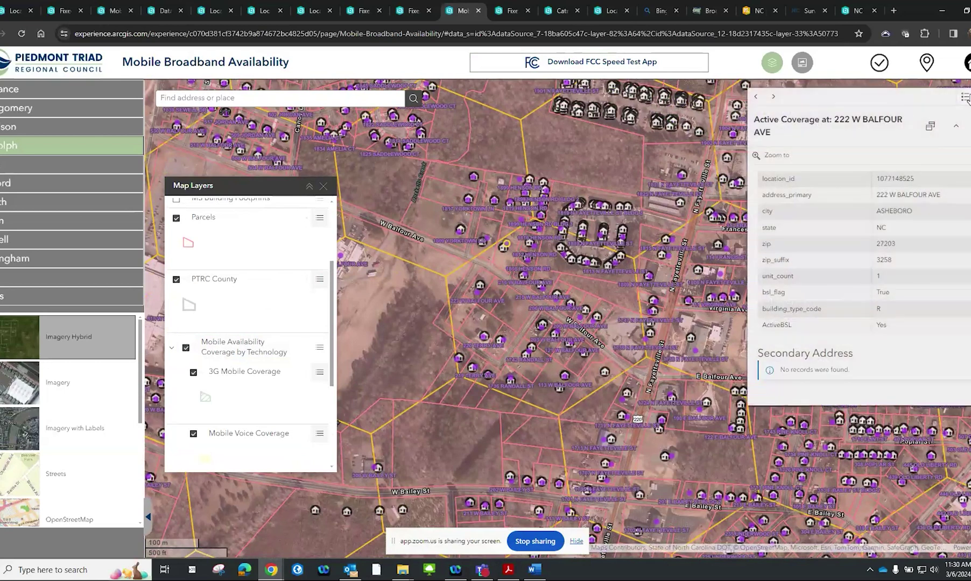
left_click(965, 97)
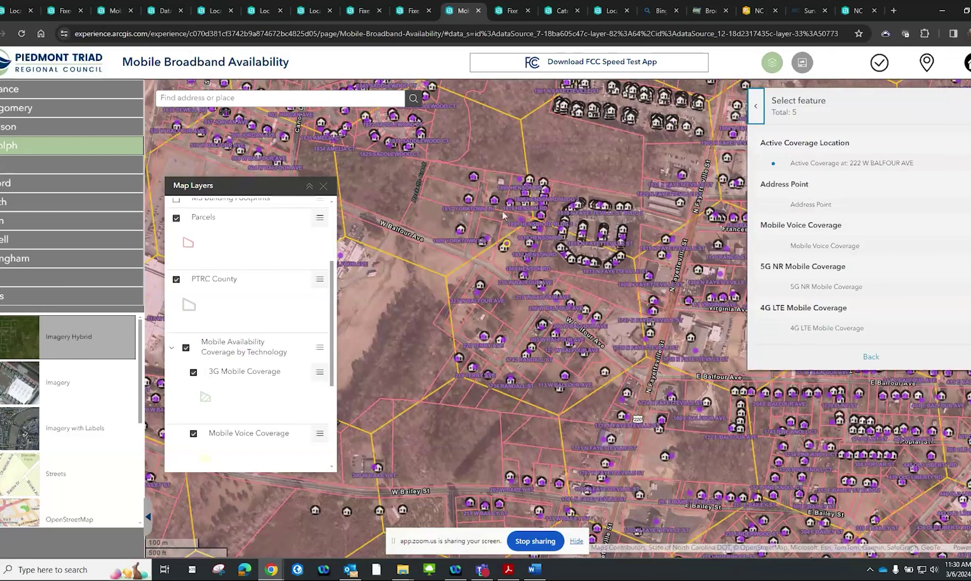
Review the Mobile Voice Coverage and 5G NR Mobile Coverage details at this address
scroll(505, 248, "up", 2)
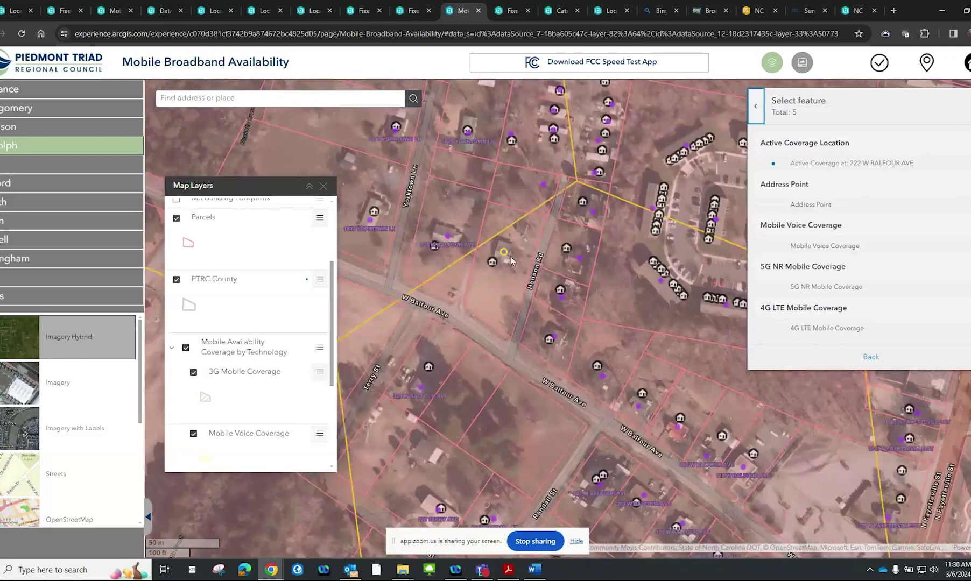
left_click(841, 249)
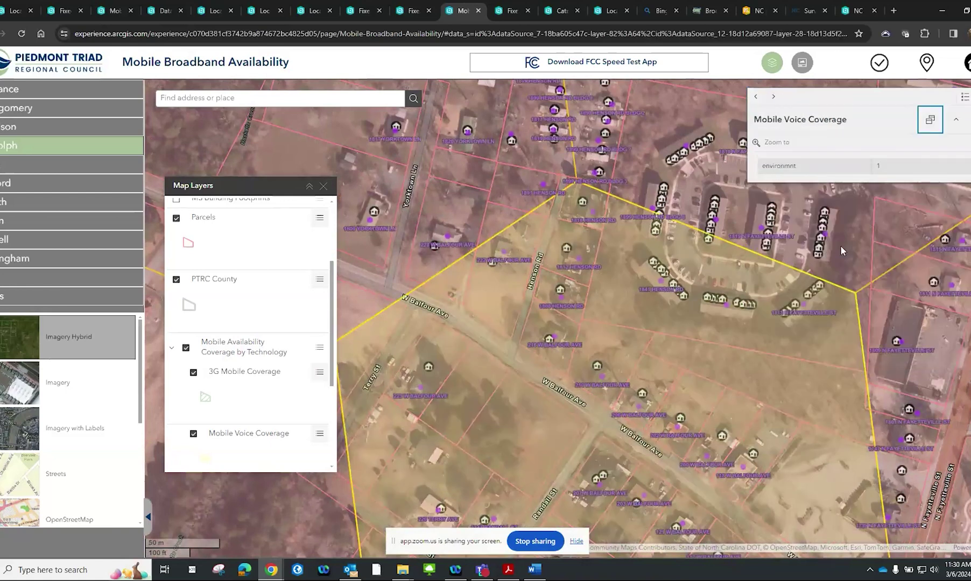
left_click(757, 98)
left_click(772, 99)
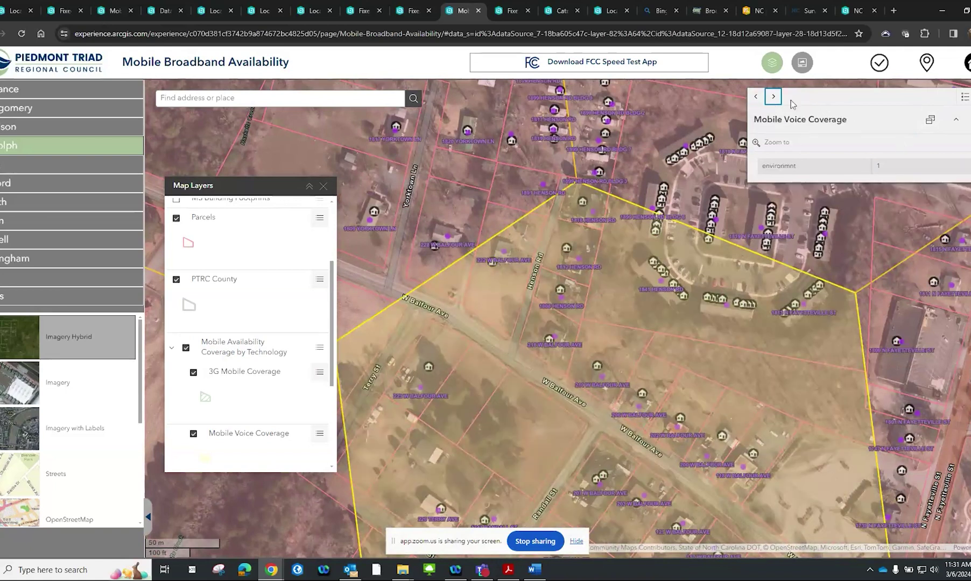
left_click(774, 99)
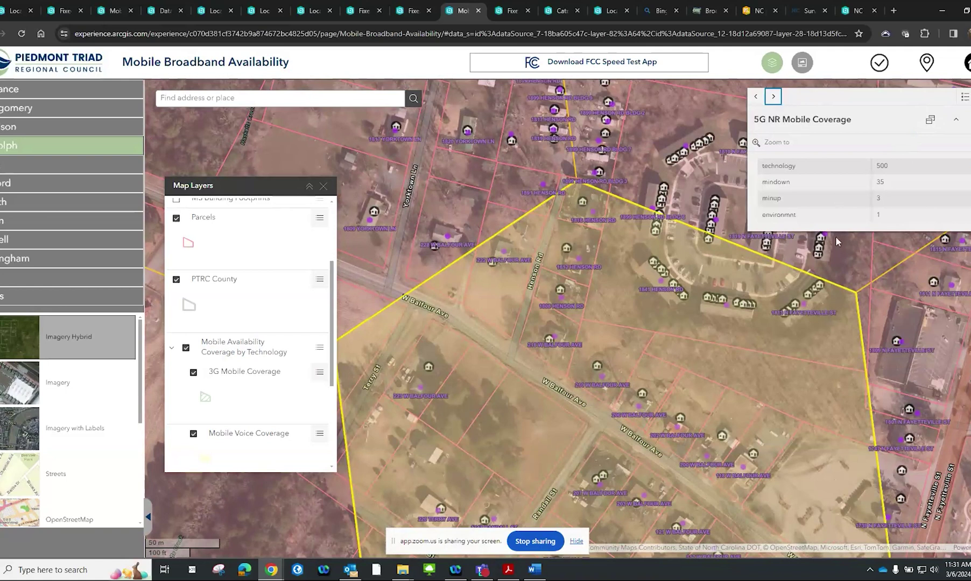
Turn on the Ookla Speedtest layer, view a tile's mobile results, and open the FCC Speed Test FAQs
scroll(218, 345, "down", 3)
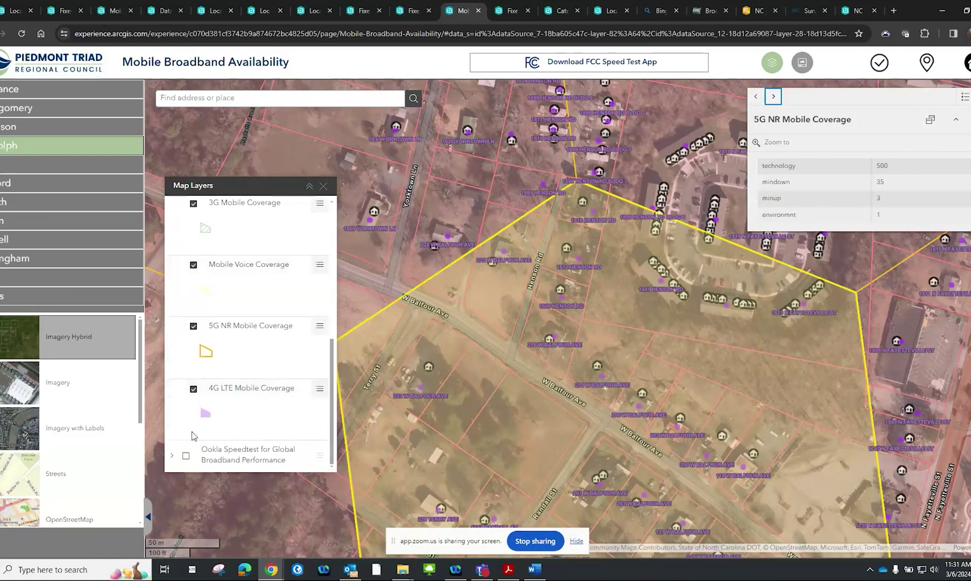
left_click(171, 456)
left_click(186, 456)
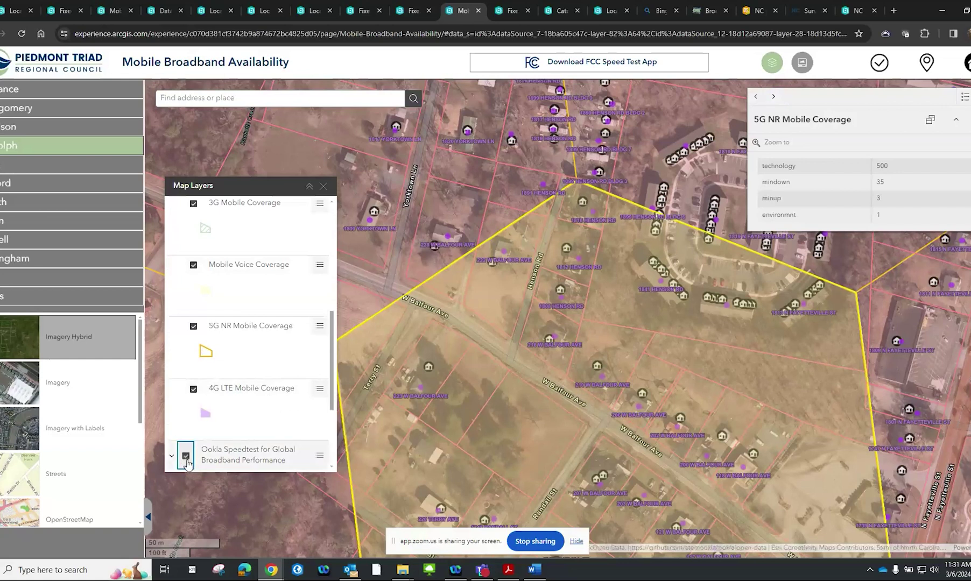
left_click(613, 303)
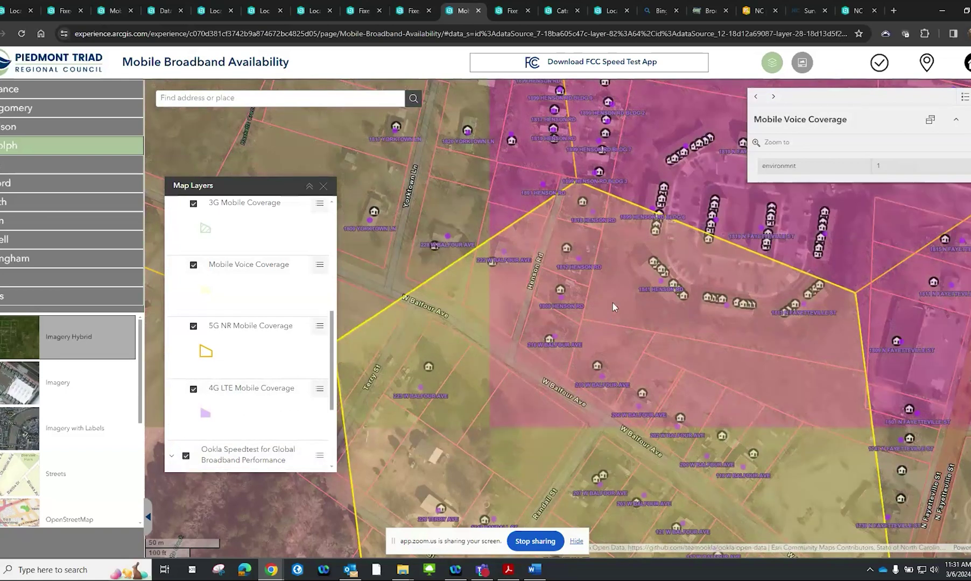
left_click(965, 99)
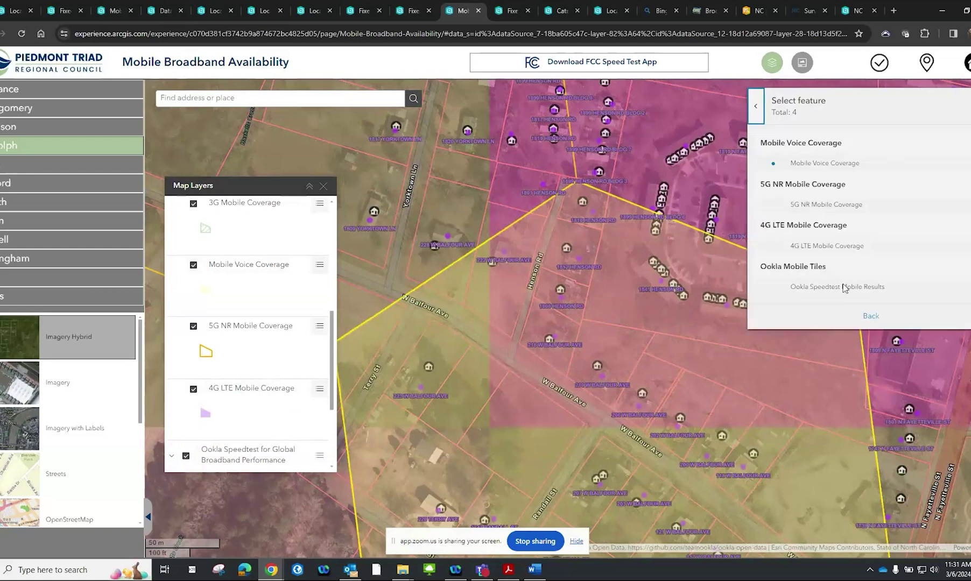
left_click(842, 286)
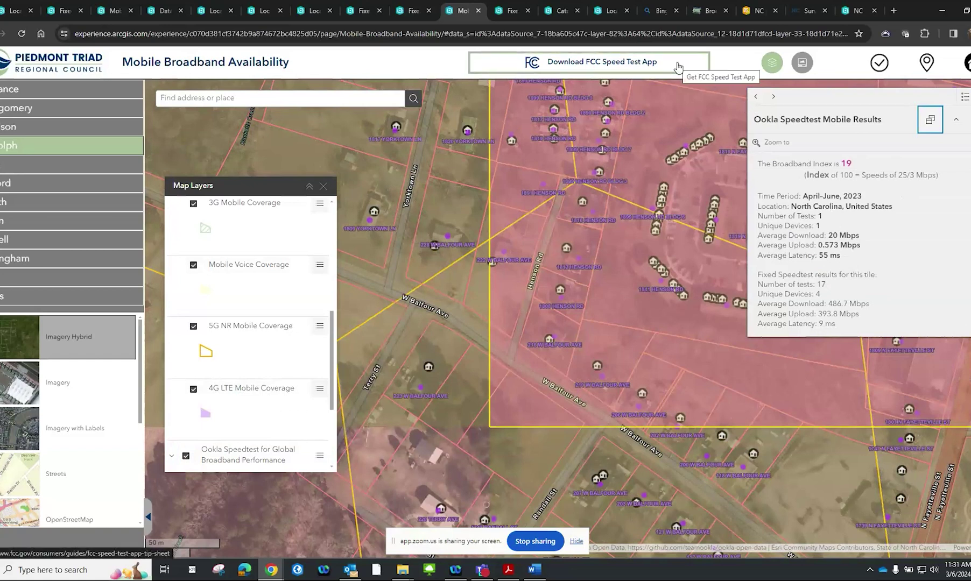
left_click(676, 65)
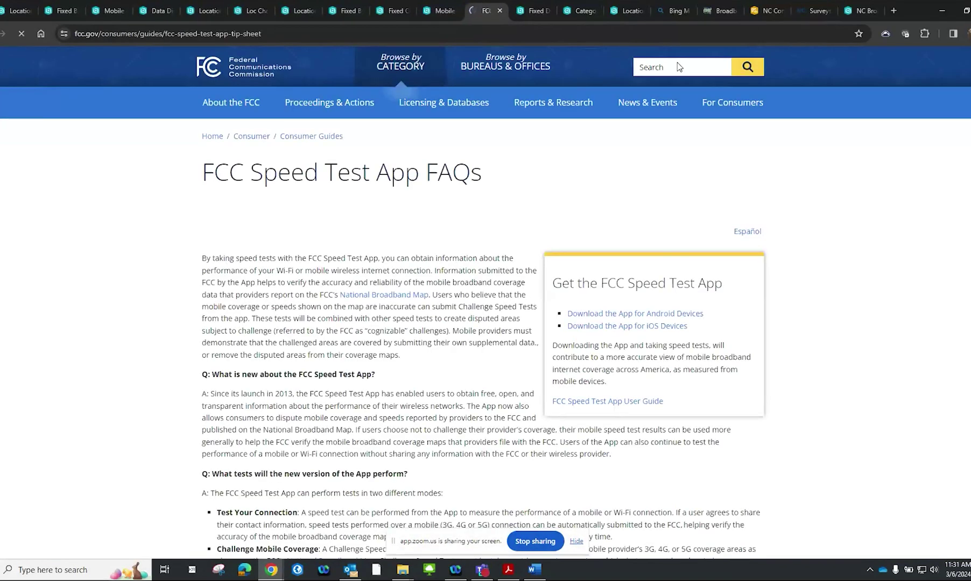
Scroll through the FCC Speed Test App FAQs, then return to the Mobile Broadband Availability map
scroll(685, 183, "down", 2)
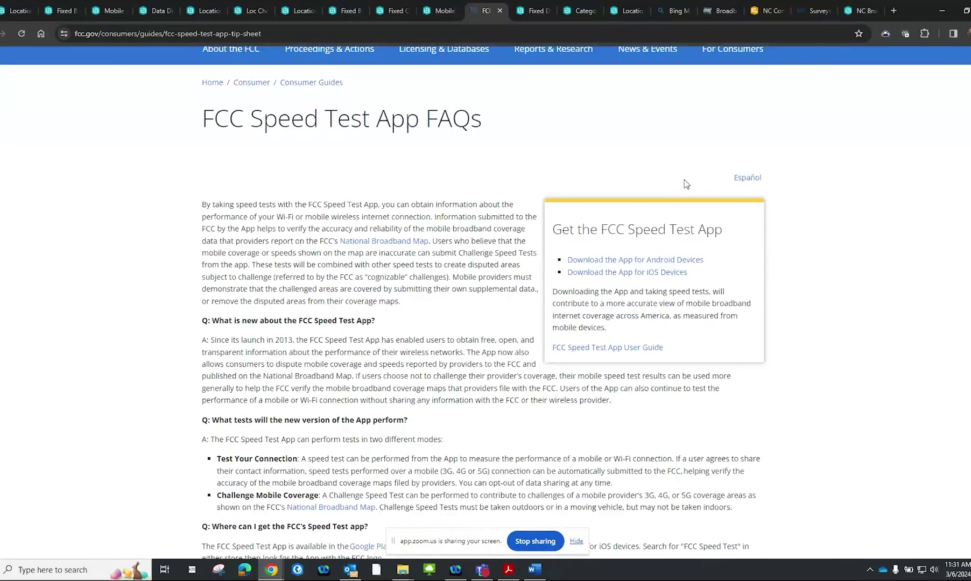
scroll(801, 265, "down", 4)
scroll(802, 265, "down", 5)
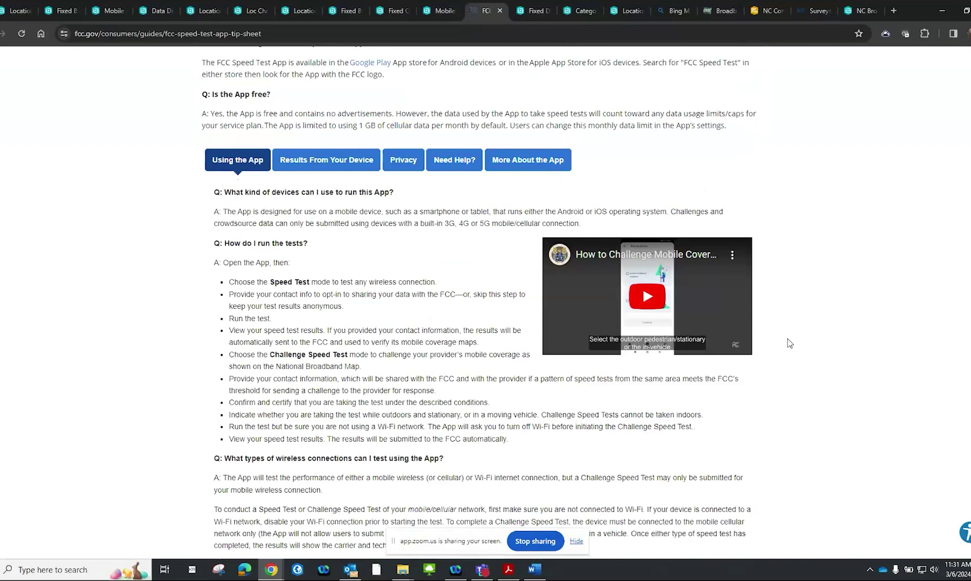
scroll(790, 342, "down", 3)
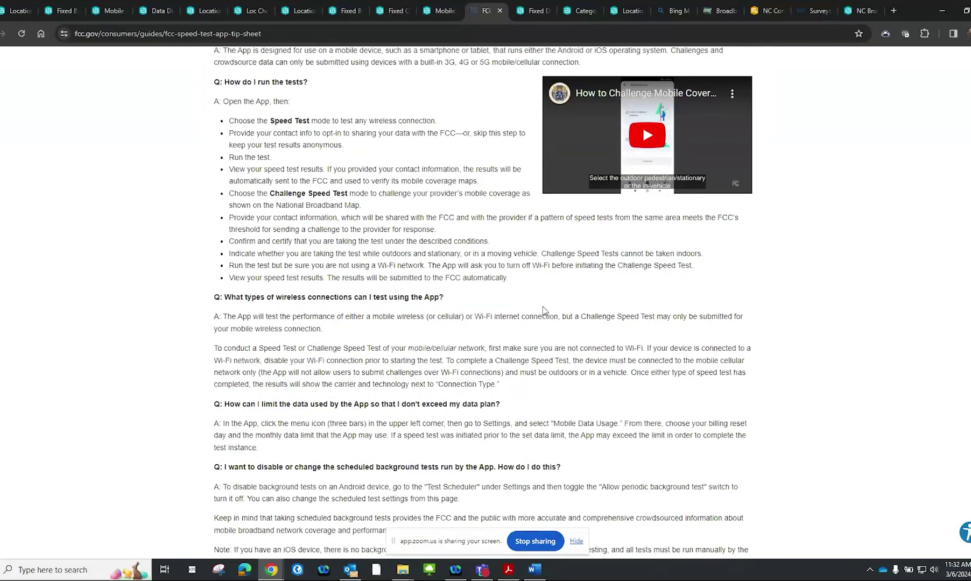
scroll(682, 346, "up", 4)
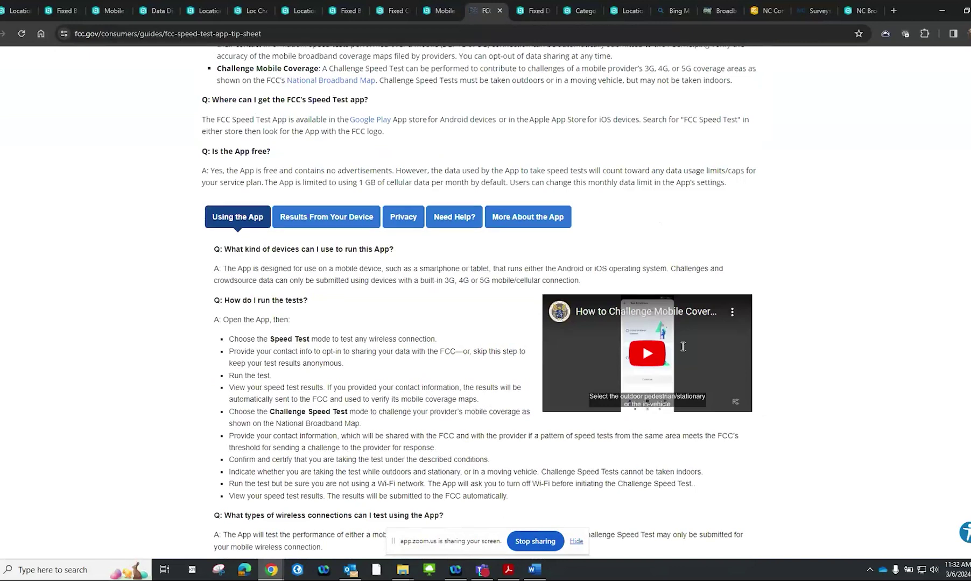
scroll(682, 347, "up", 5)
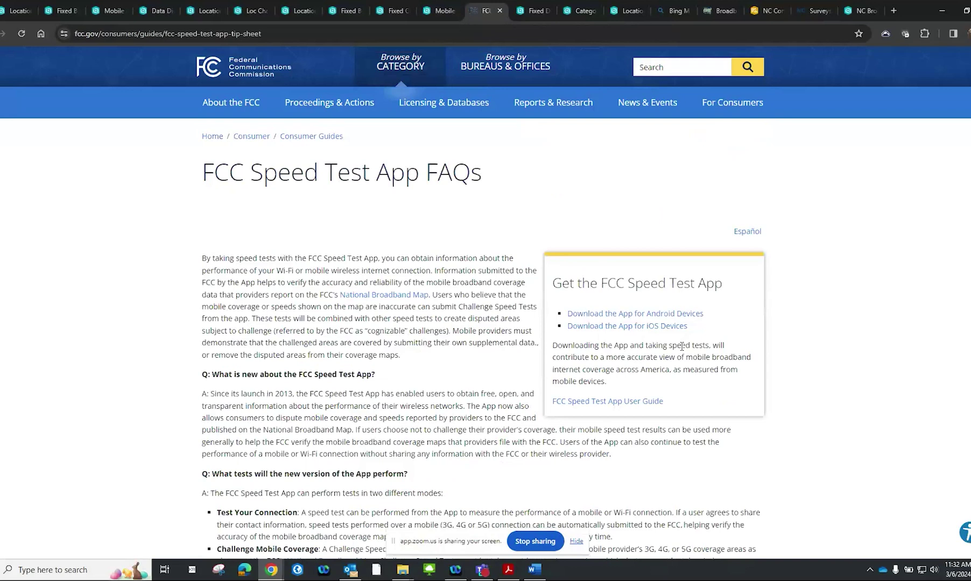
left_click(454, 14)
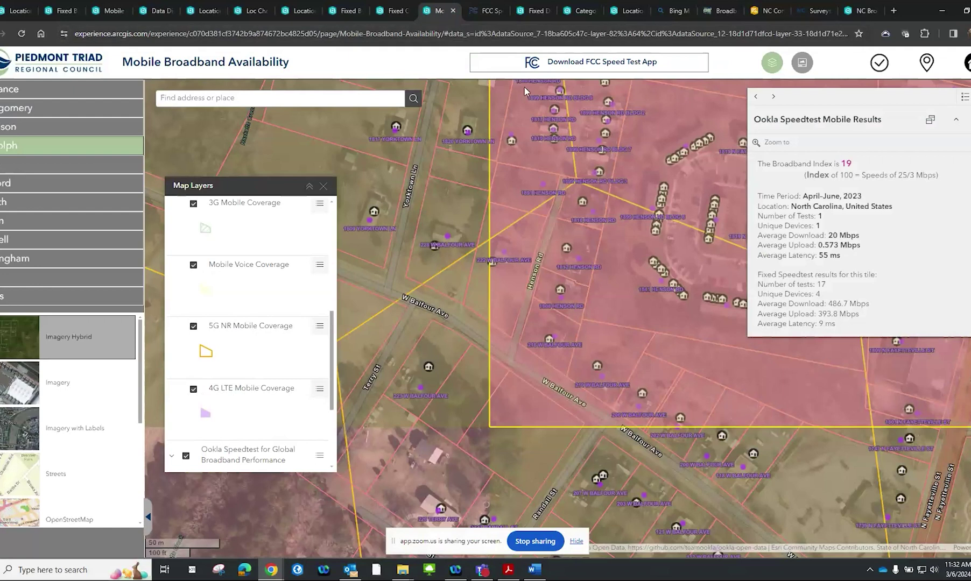
Zoom out and pan the Mobile Broadband Availability map until all PTRC counties show
scroll(667, 201, "down", 1)
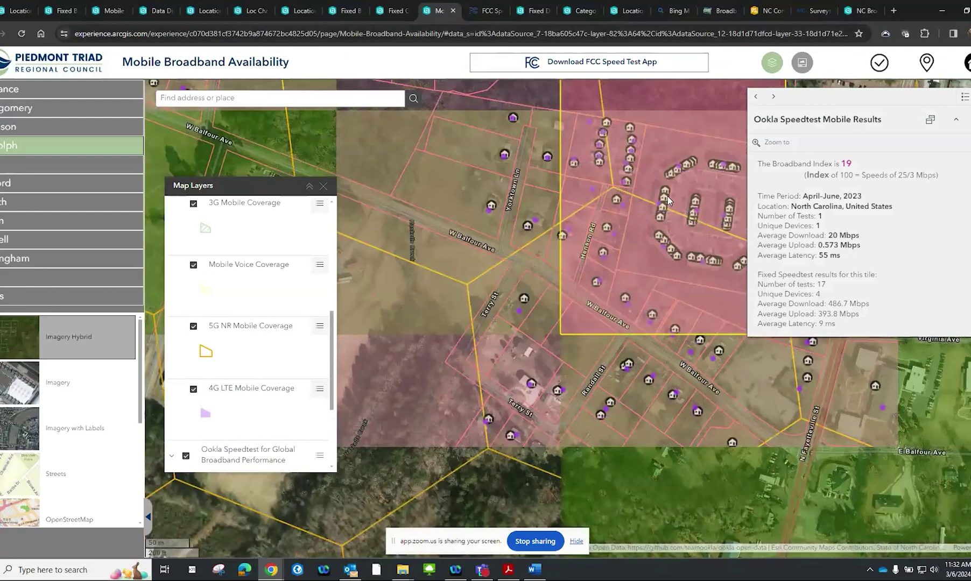
left_click_drag(667, 200, 534, 200)
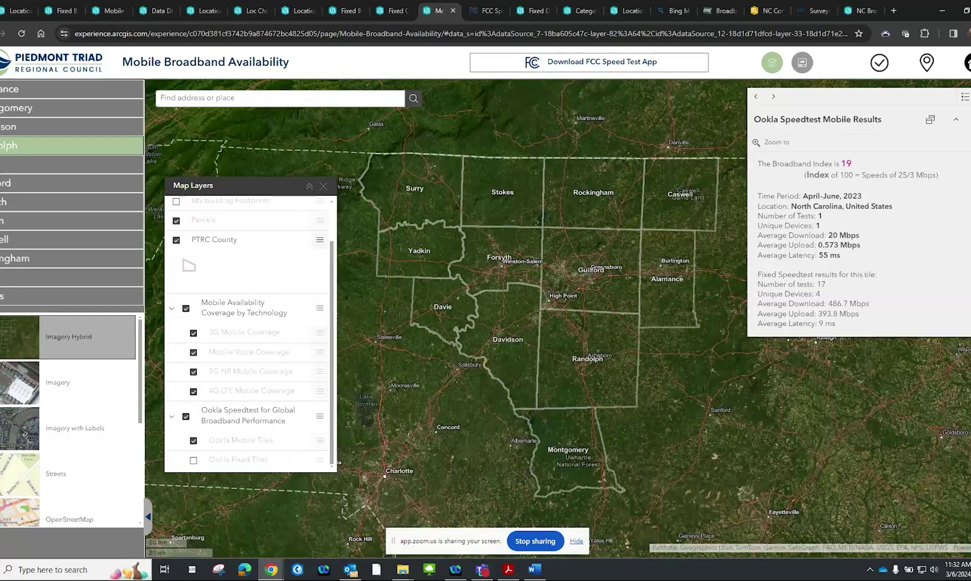
Go from Home to Data Discovery and browse its Map Layers list
left_click(51, 61)
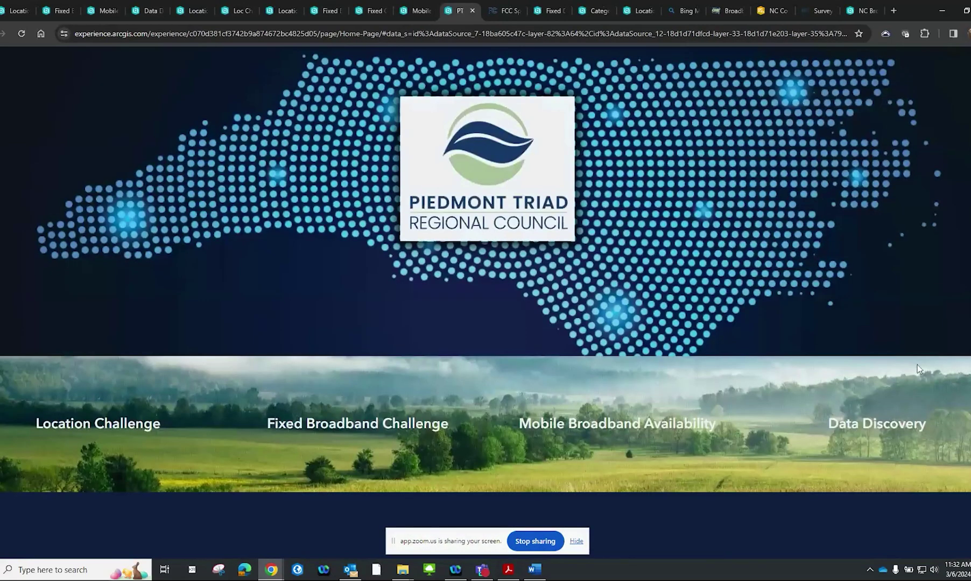
left_click(906, 419)
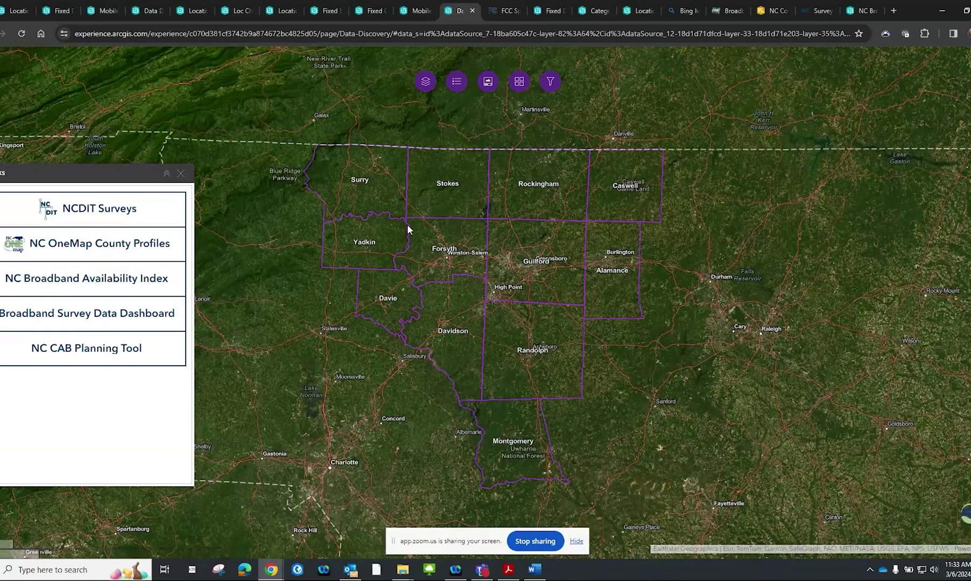
left_click(425, 81)
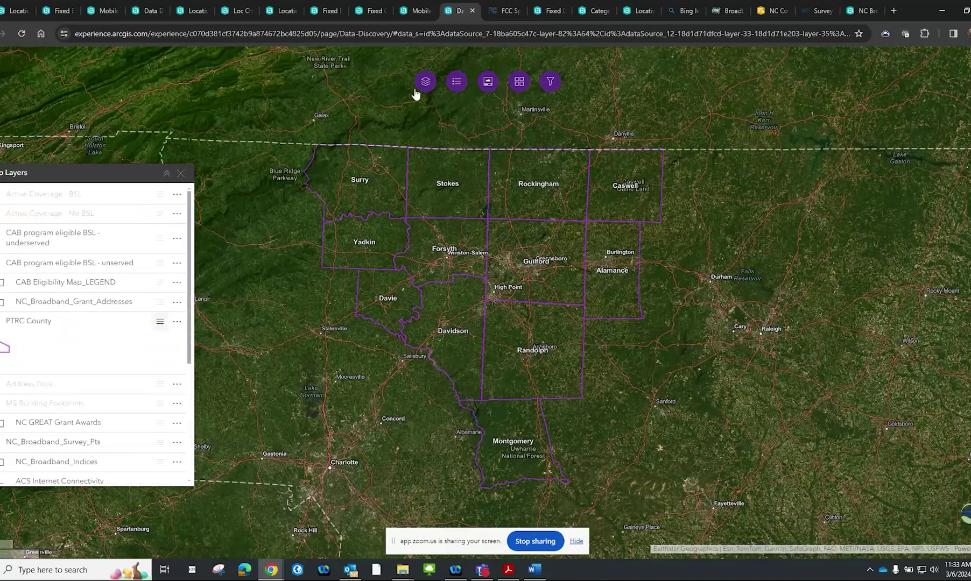
scroll(95, 280, "down", 3)
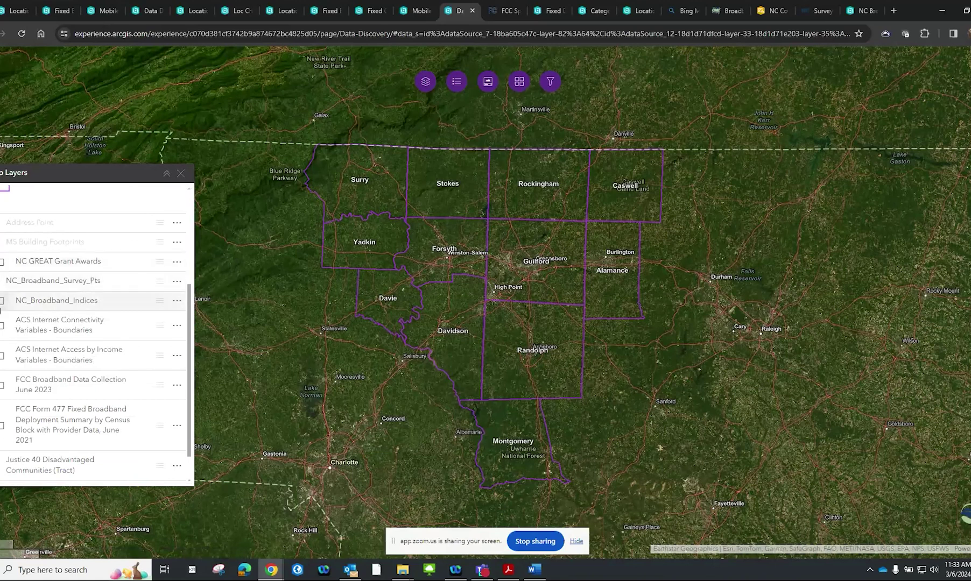
Turn on ACS Internet Connectivity shading and dock Montgomery County's details (1,990 households, 20.9%)
left_click(2, 329)
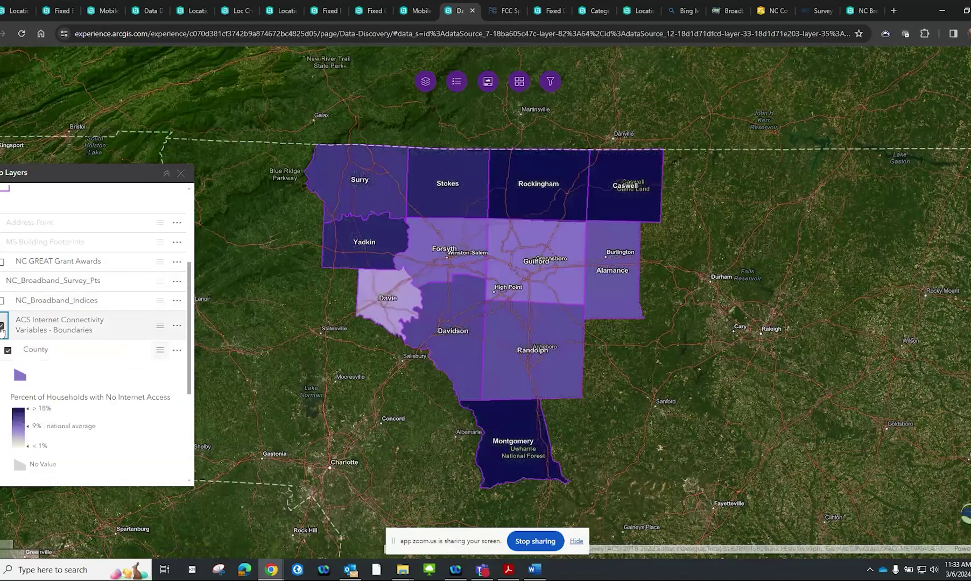
left_click(523, 412)
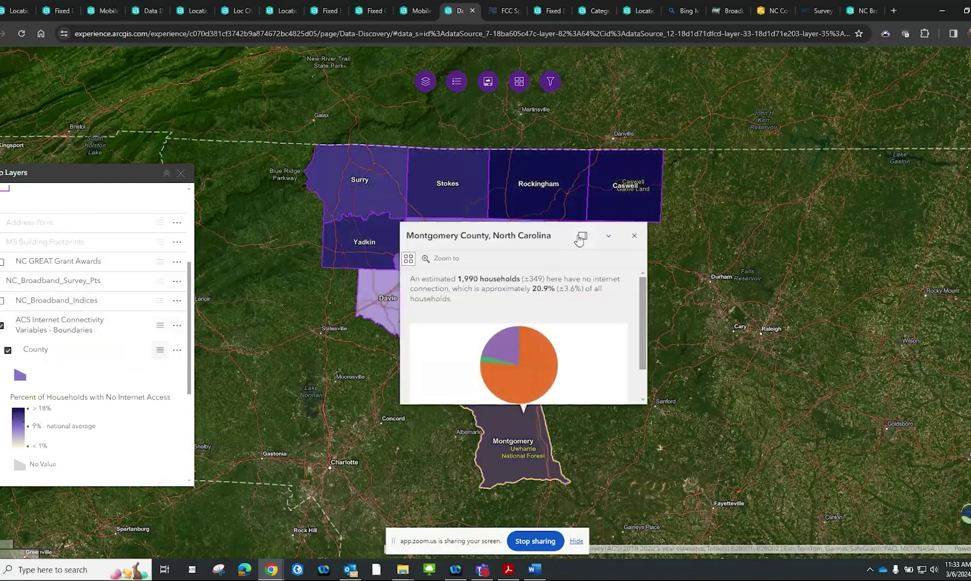
left_click(582, 235)
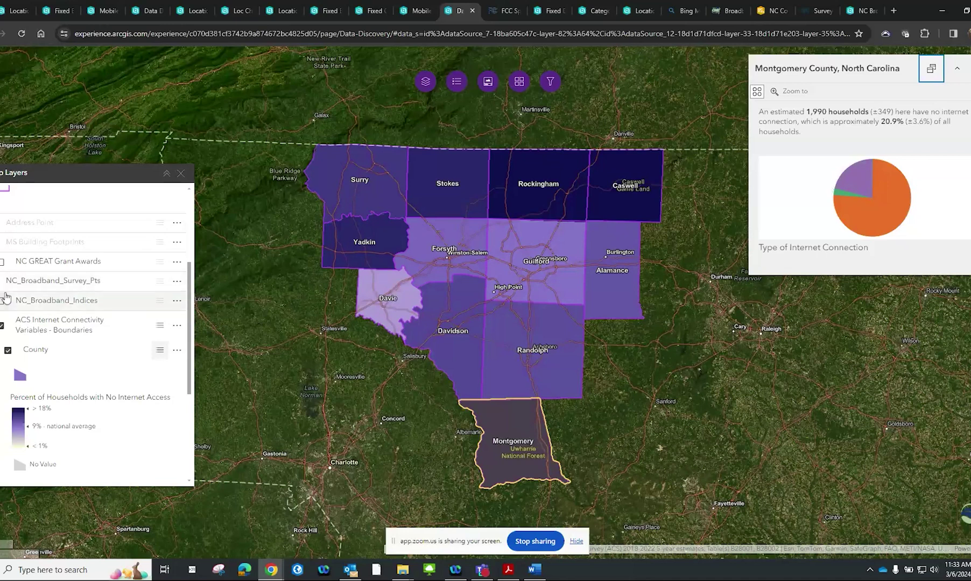
Turn off ACS, then toggle Survey Points and Broadband Indices ByCounty and ByTract on and off
left_click(2, 326)
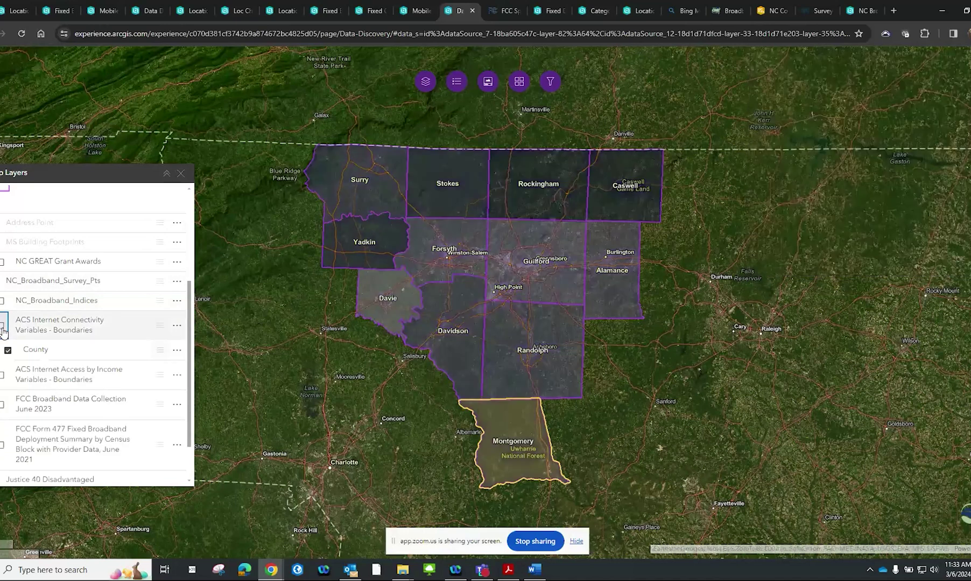
left_click(2, 281)
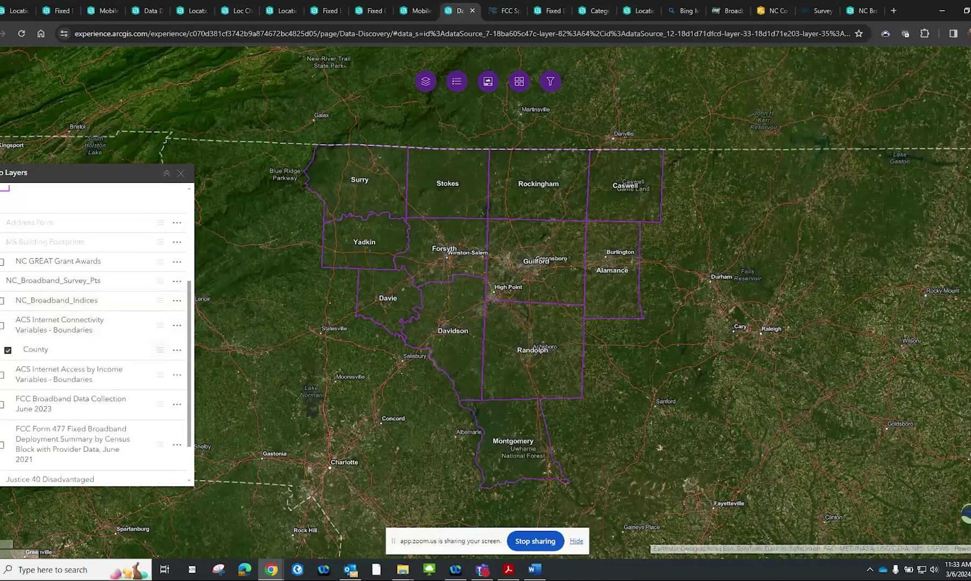
left_click(3, 281)
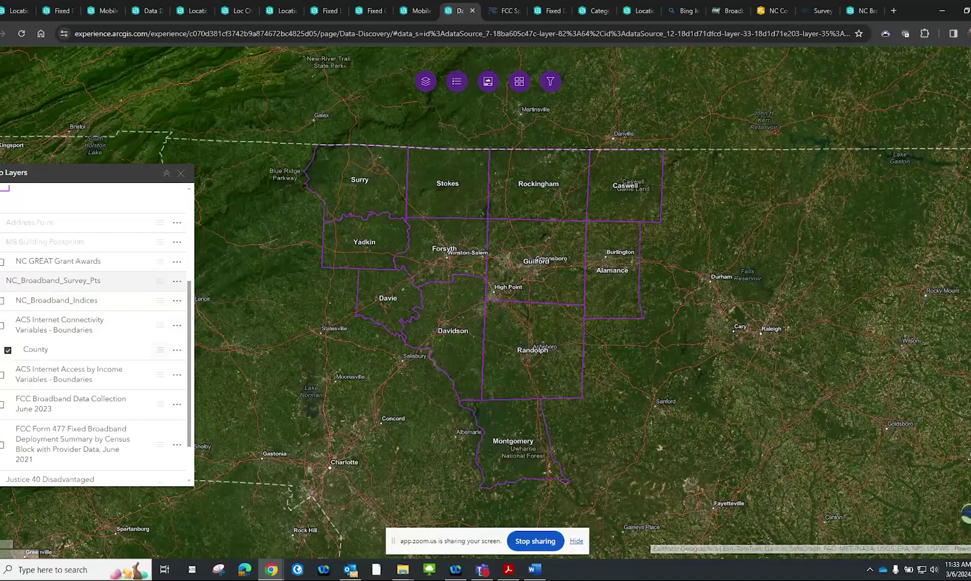
left_click(2, 300)
left_click(2, 301)
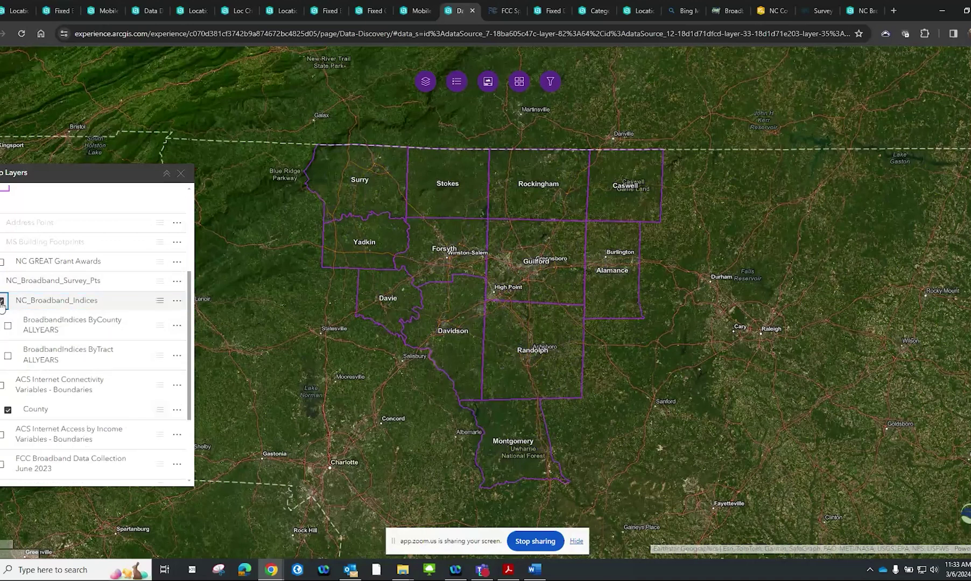
left_click(8, 326)
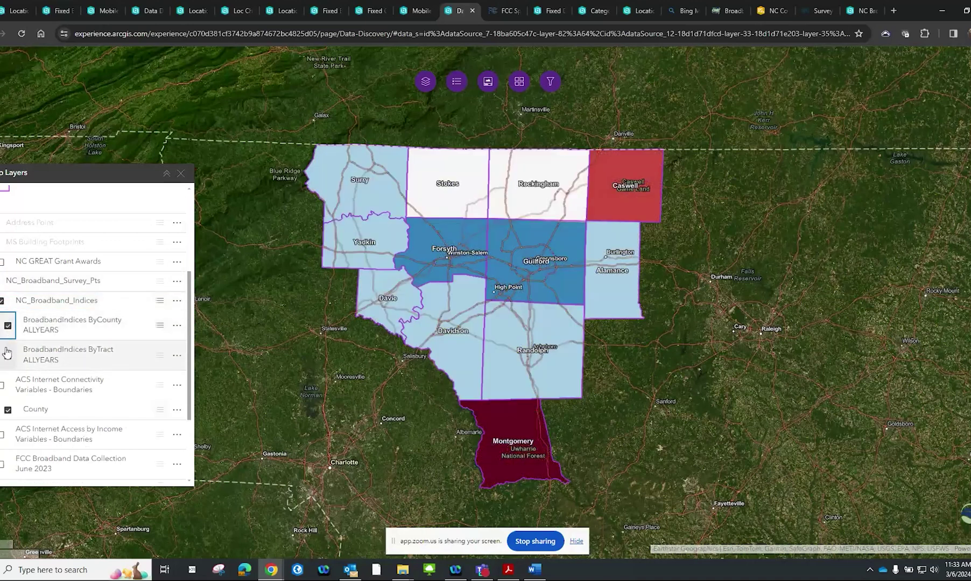
left_click(8, 355)
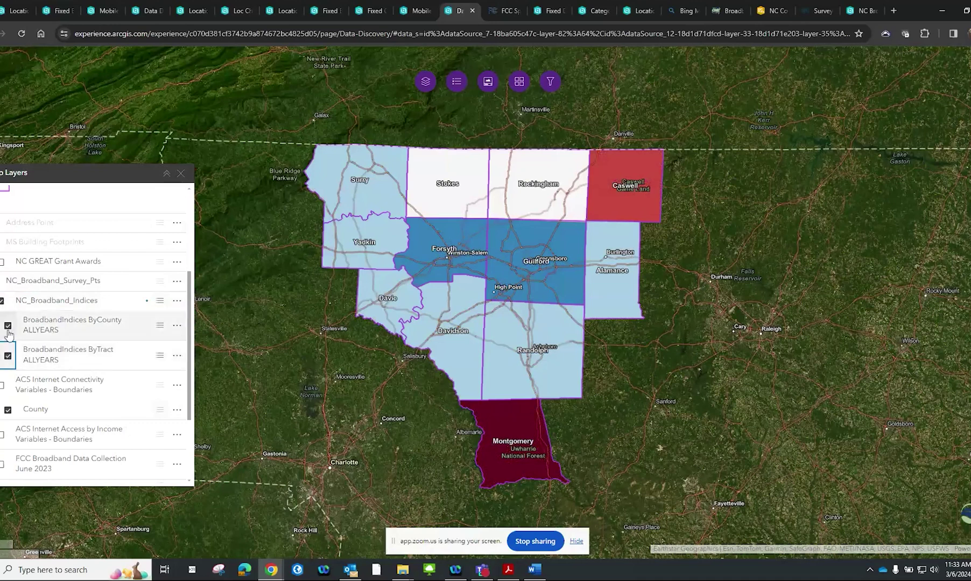
left_click(9, 326)
left_click(8, 356)
scroll(9, 360, "down", 3)
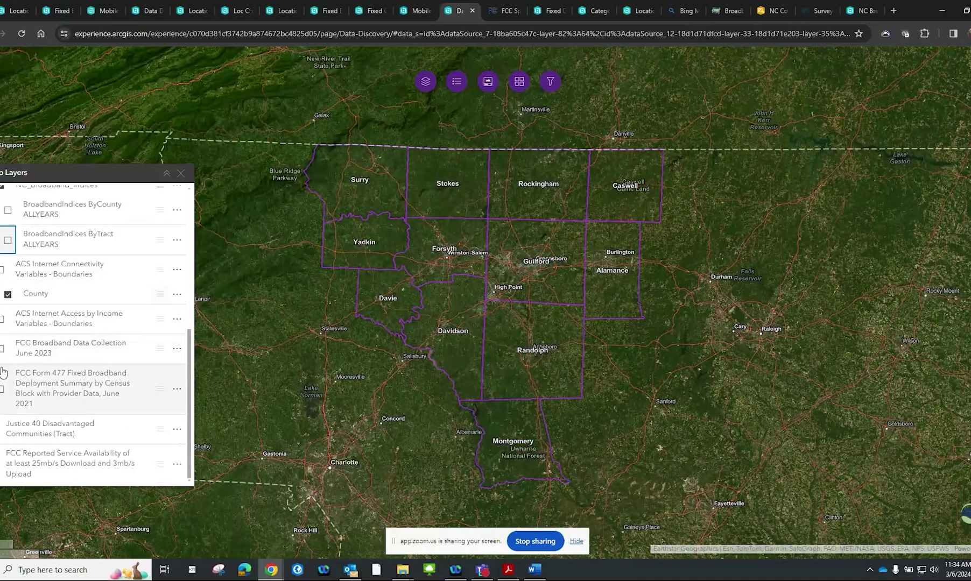
Turn on Justice 40 Disadvantaged Communities and review a tract's attributes in eastern Randolph
left_click(1, 429)
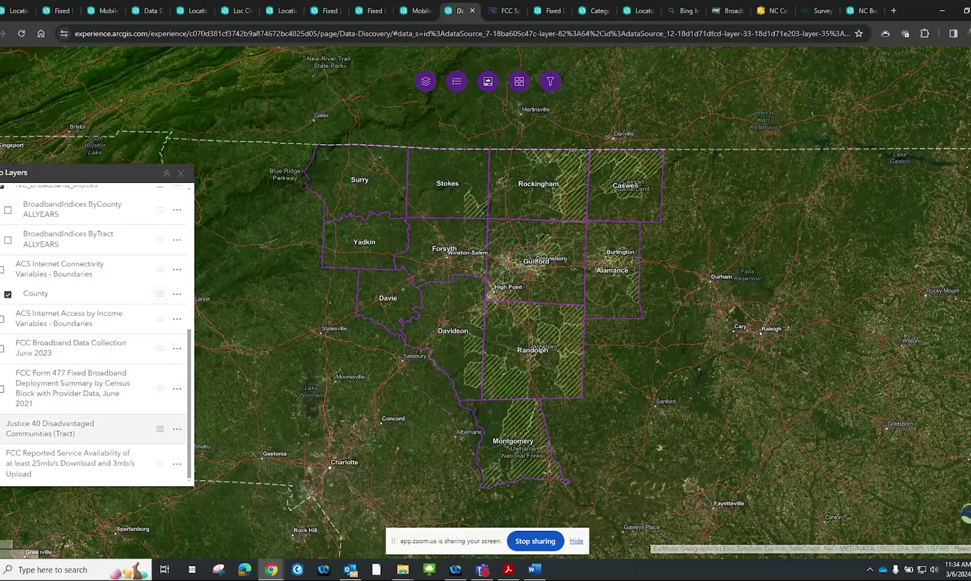
left_click(571, 386)
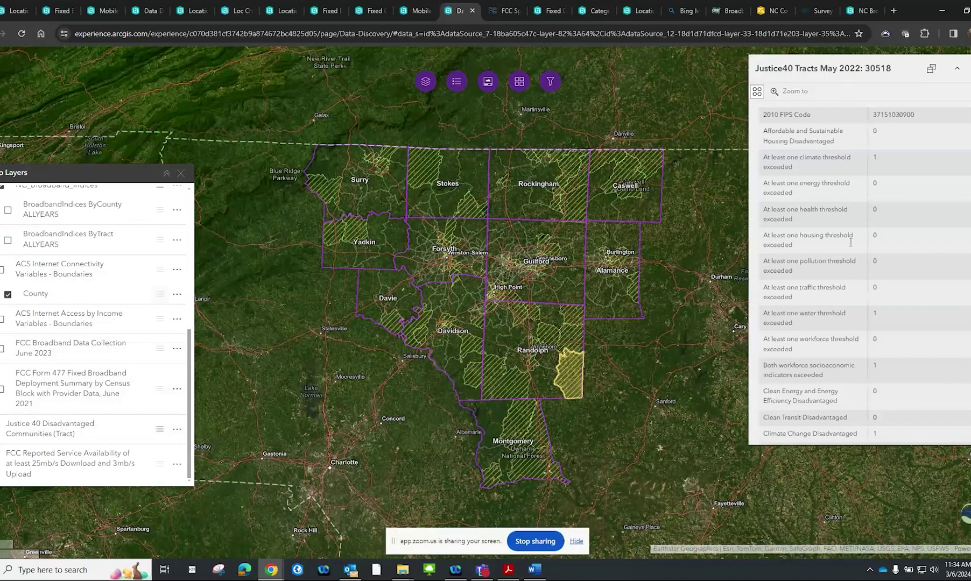
scroll(848, 226, "down", 10)
scroll(854, 276, "down", 5)
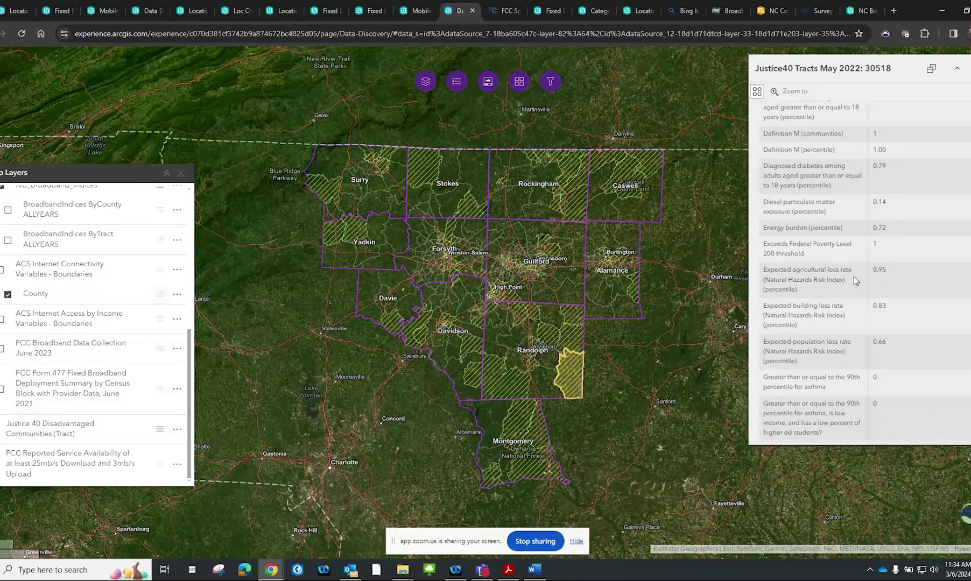
scroll(854, 276, "down", 6)
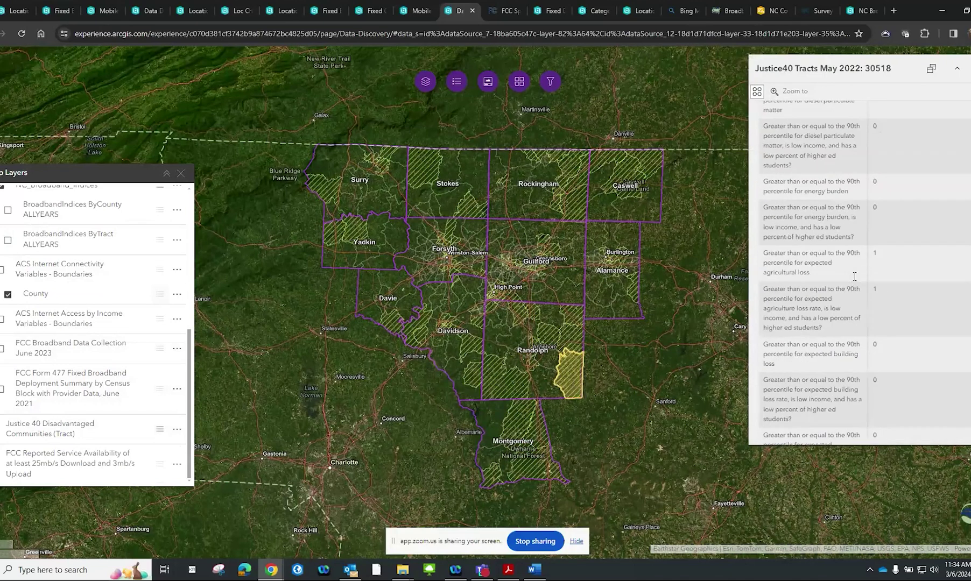
scroll(854, 276, "up", 20)
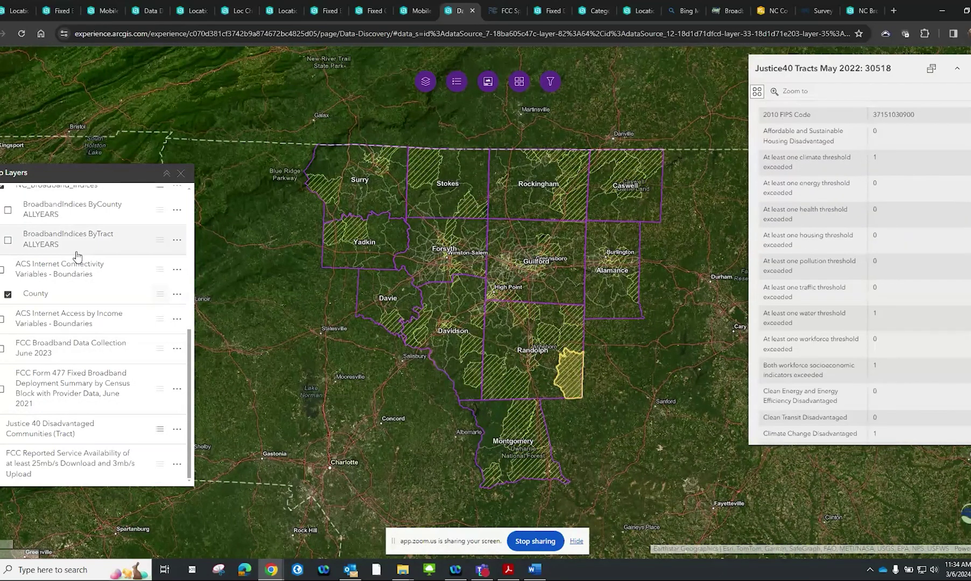
Switch Justice 40 off and turn on the expanded FCC Form 477 Fixed Broadband Deployment layer
left_click(3, 383)
left_click(2, 467)
left_click(2, 392)
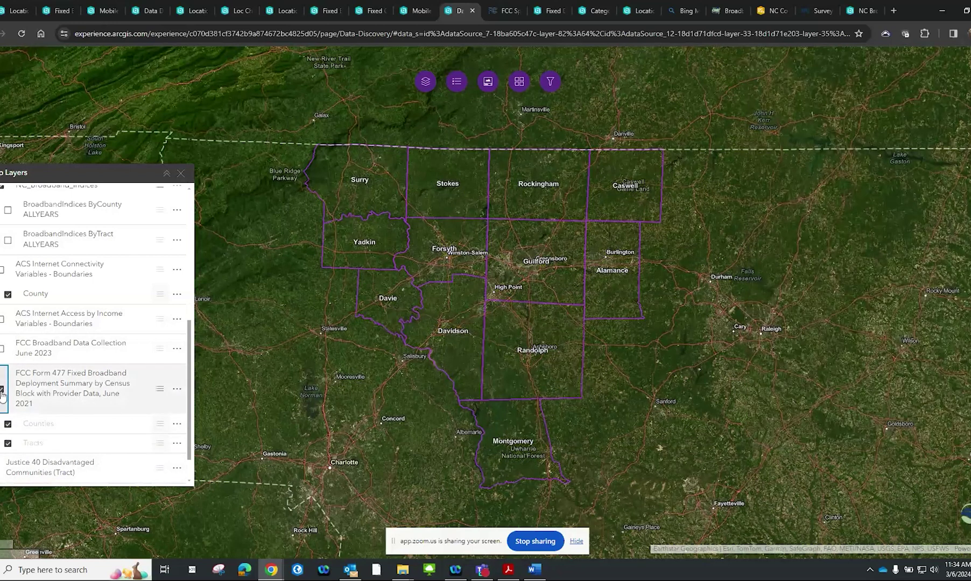
Turn on FCC Broadband Data Collection June 2023, inspect a Stokes tract, and enable County
left_click(3, 349)
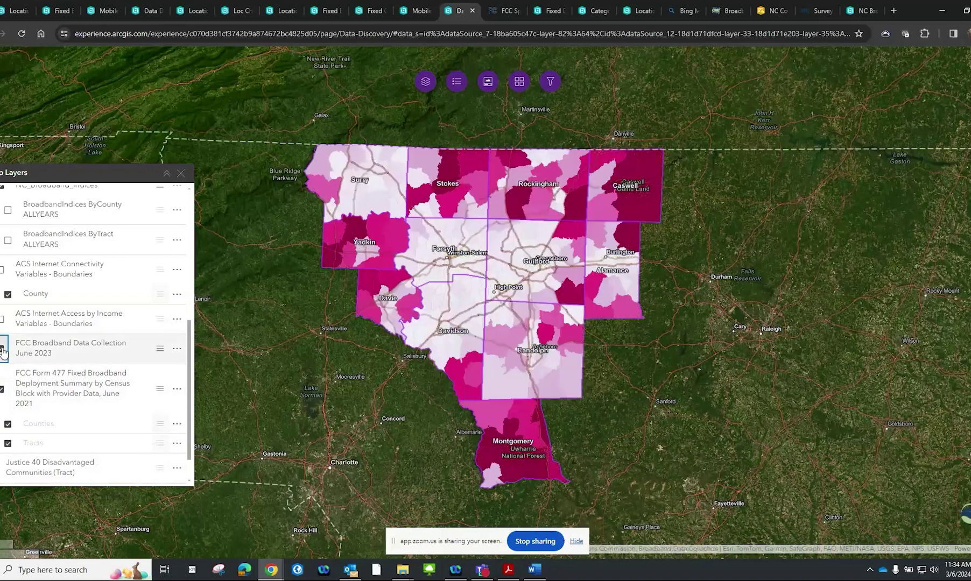
left_click(469, 161)
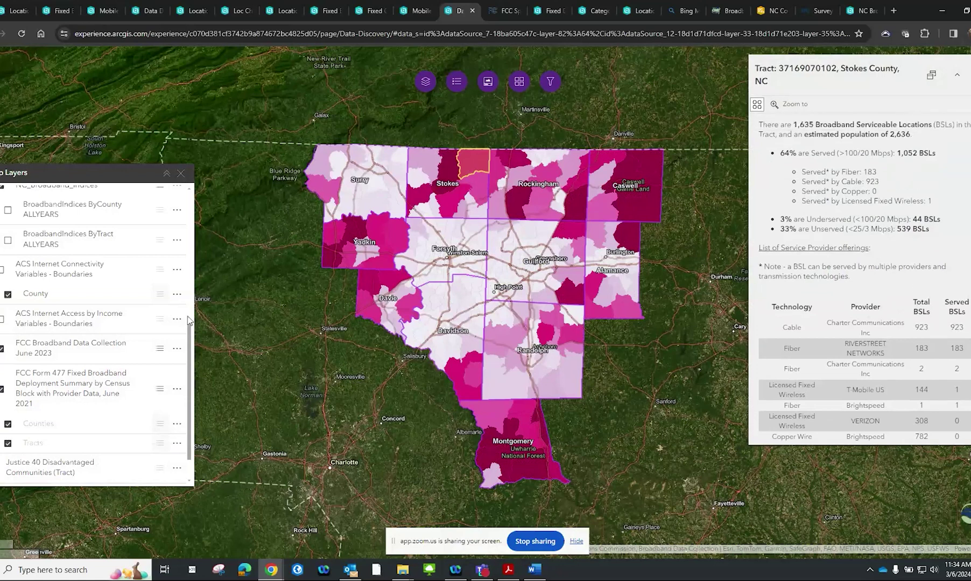
left_click(8, 293)
scroll(19, 299, "up", 5)
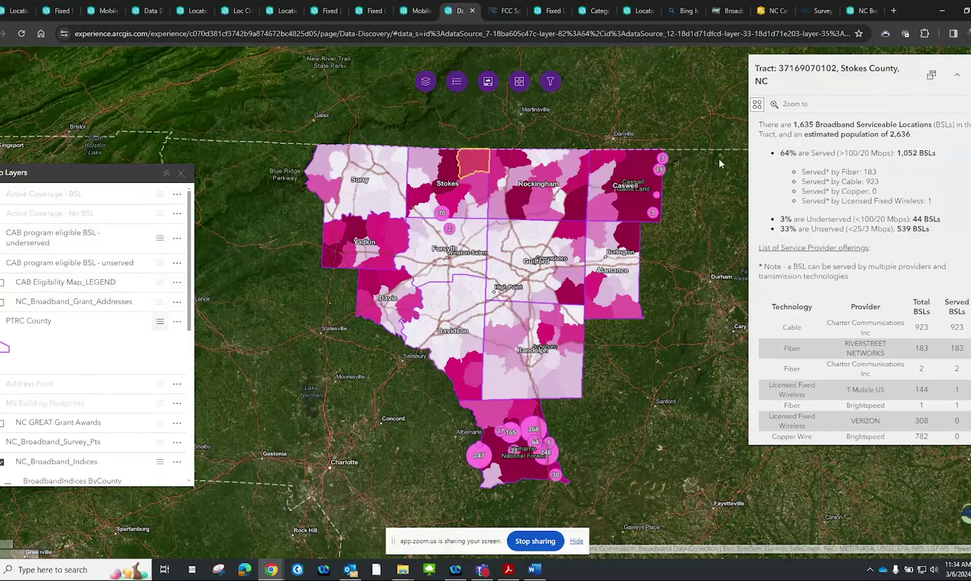
Look at the Basemap Gallery and Links panels, then return to the map layers list
left_click(526, 88)
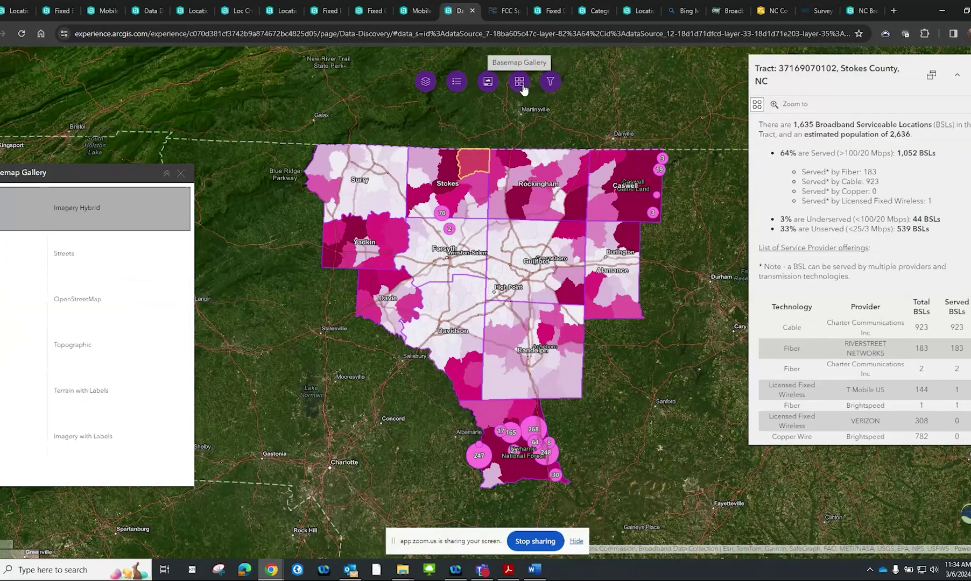
left_click(485, 84)
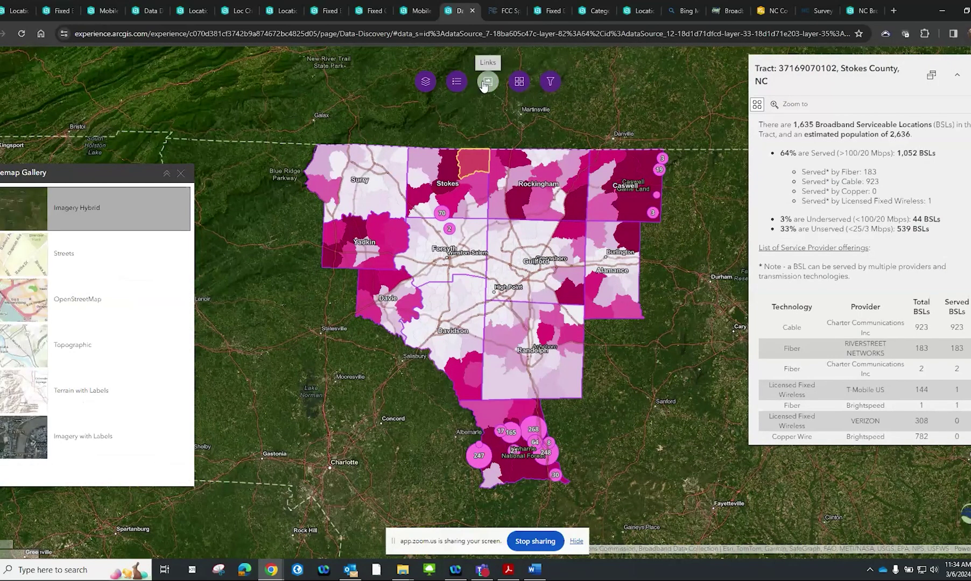
left_click(429, 84)
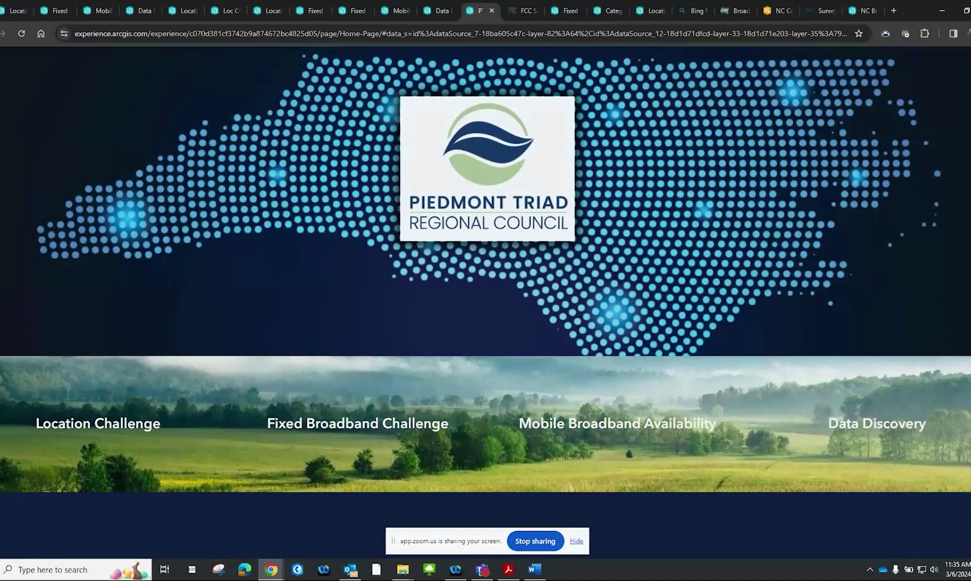
Go to Location Challenge and select Randolph, then Caswell County on the map
left_click(115, 433)
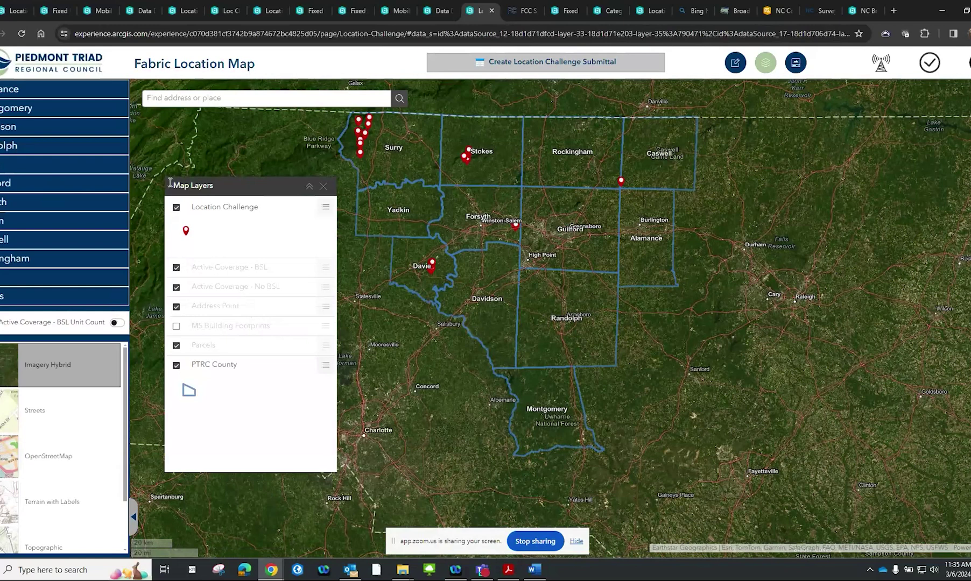
left_click(76, 150)
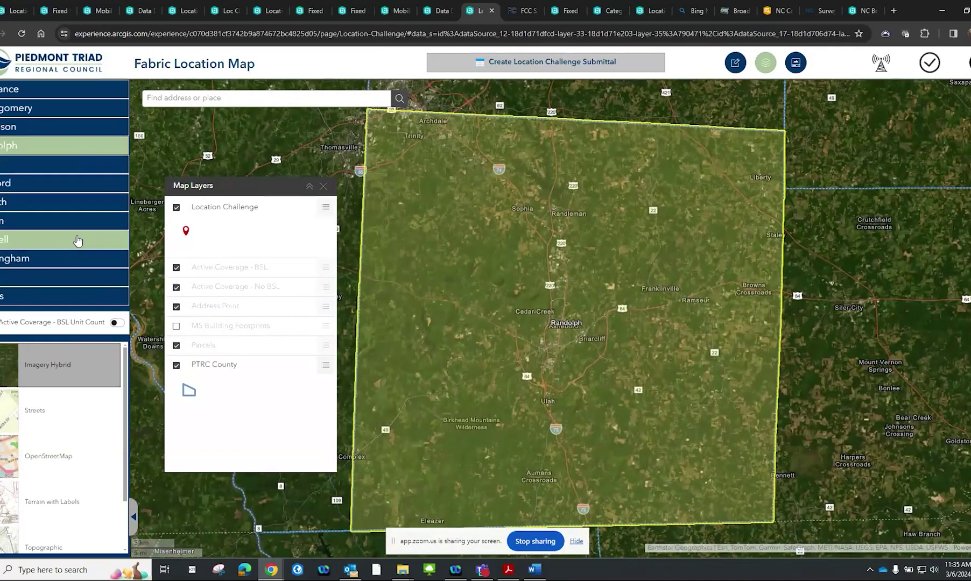
left_click(78, 241)
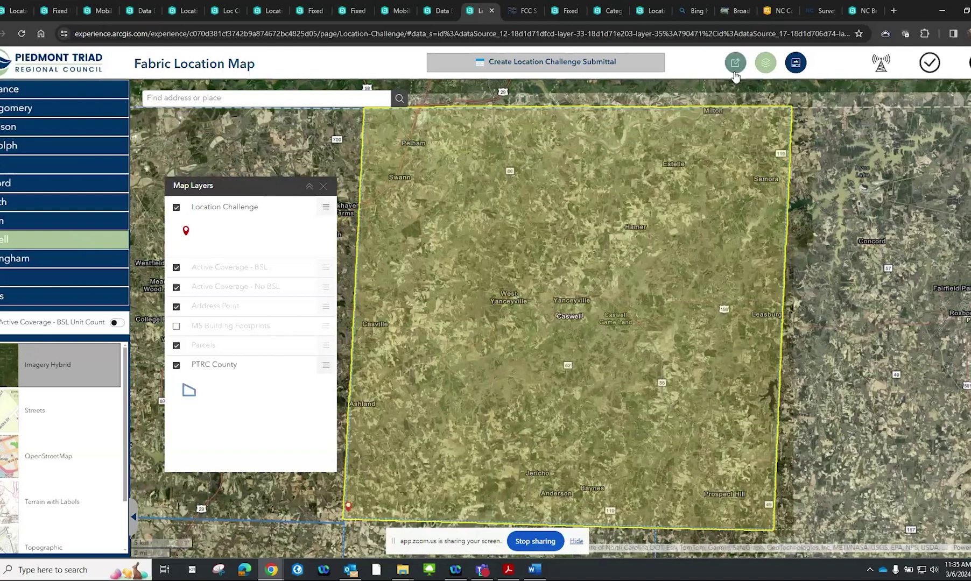
left_click(370, 98)
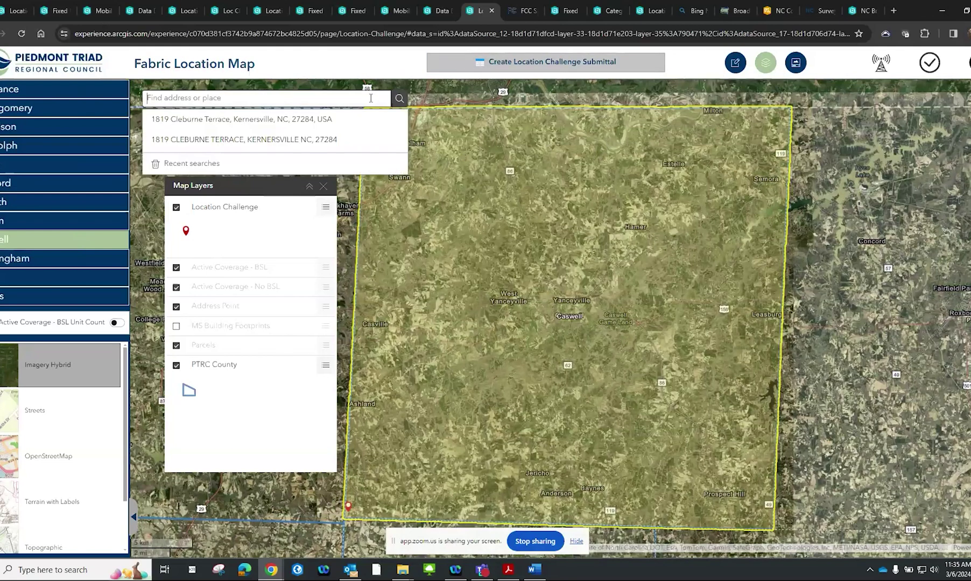
left_click(354, 116)
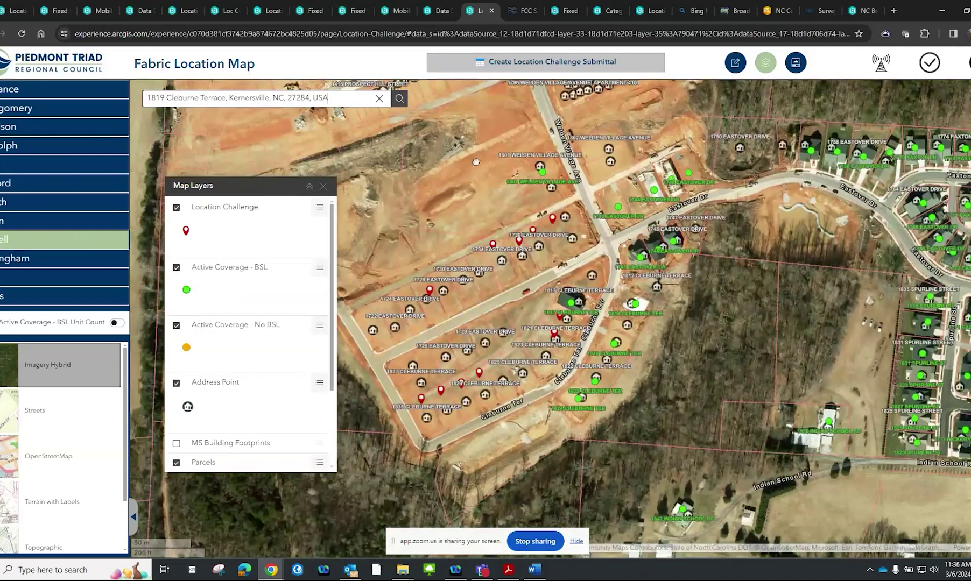
left_click_drag(475, 161, 546, 84)
scroll(534, 339, "up", 2)
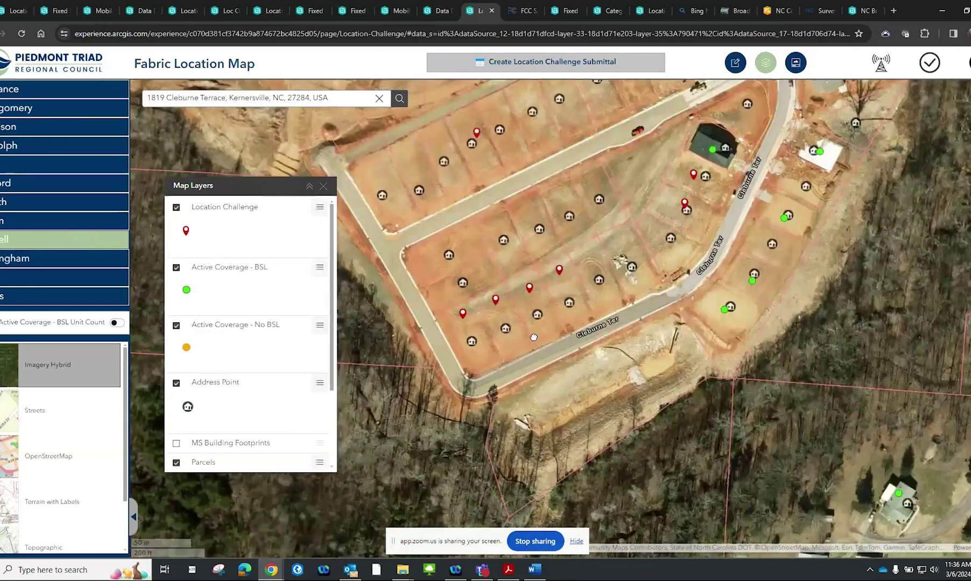
left_click_drag(535, 337, 594, 327)
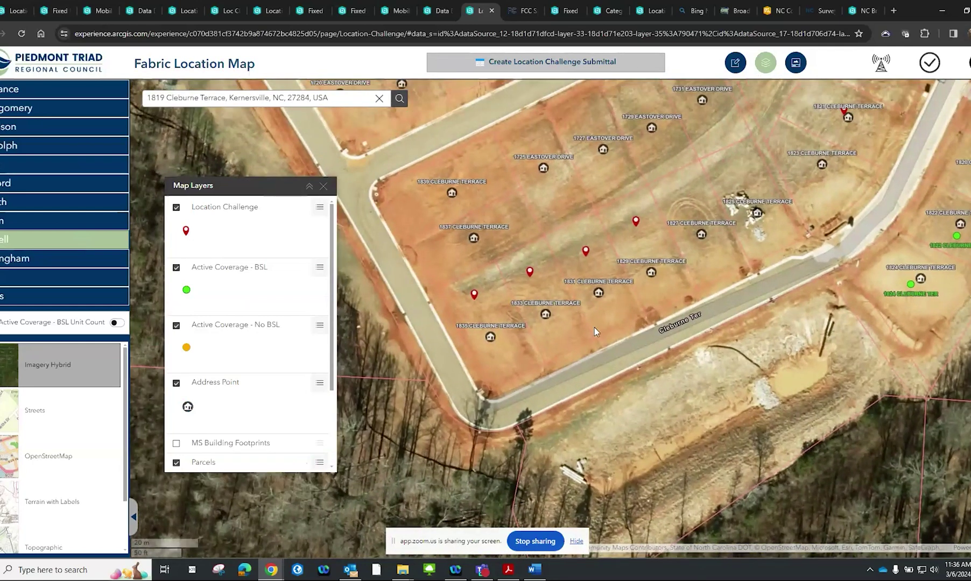
left_click(543, 62)
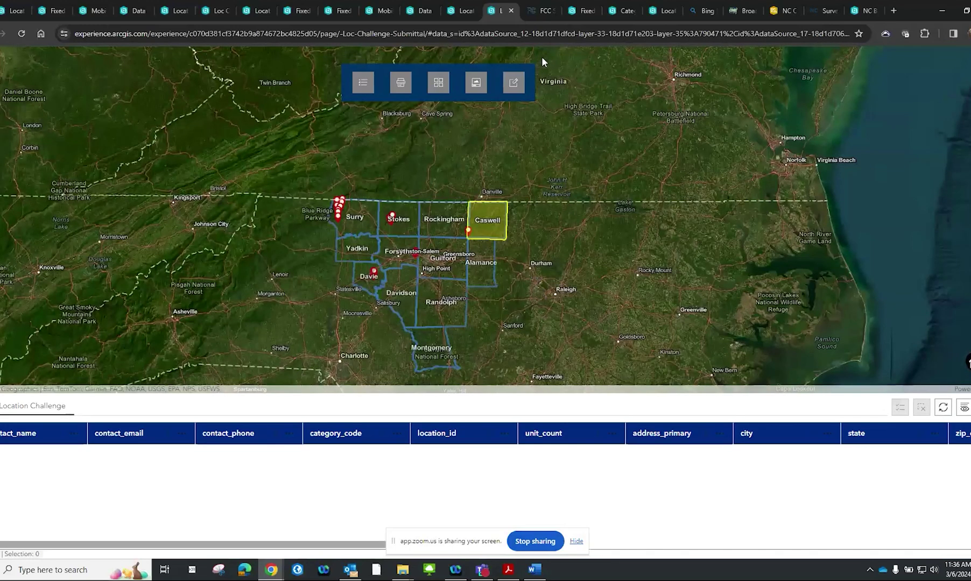
left_click(925, 81)
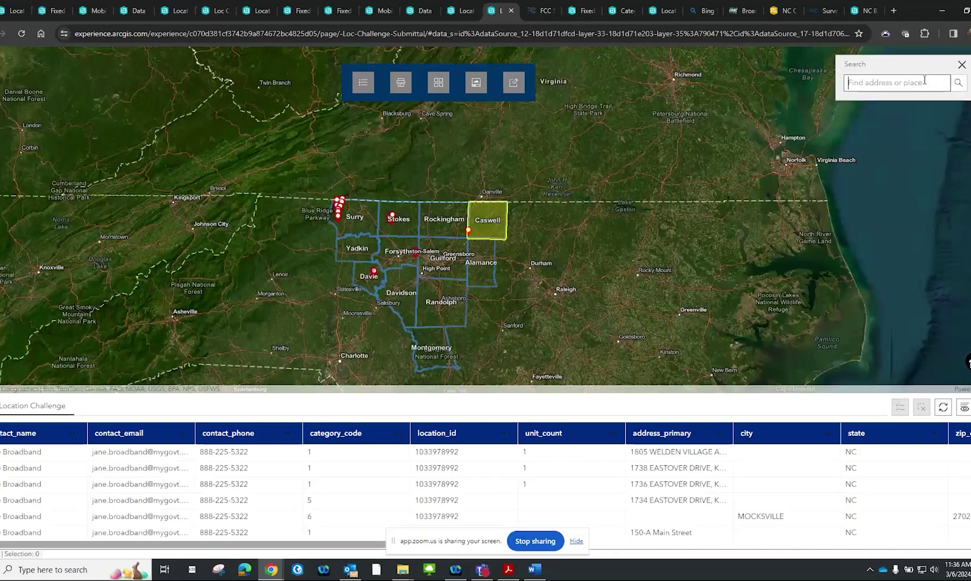
key("ctrl+v")
key("ctrl+z")
key("alt+Tab")
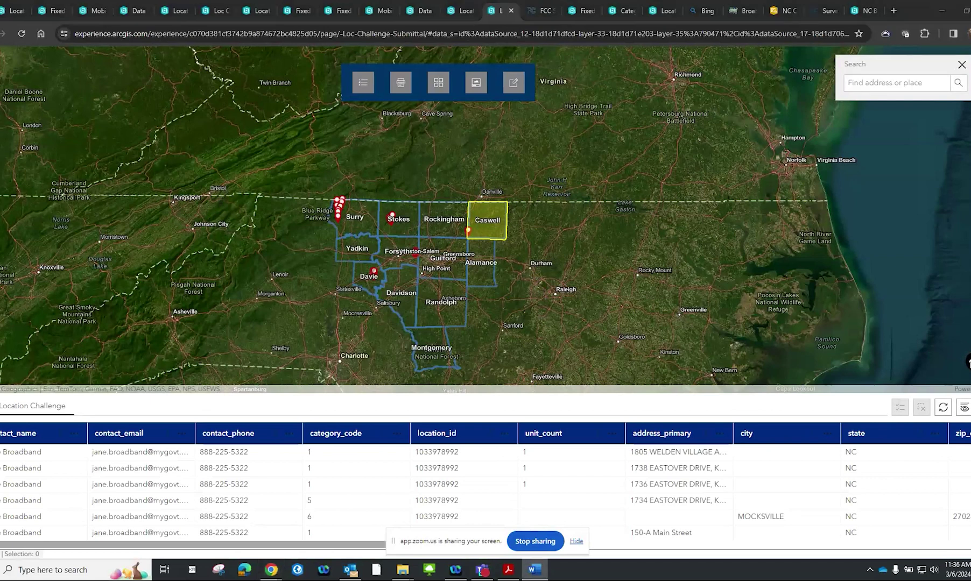
left_click(864, 83)
key("Return")
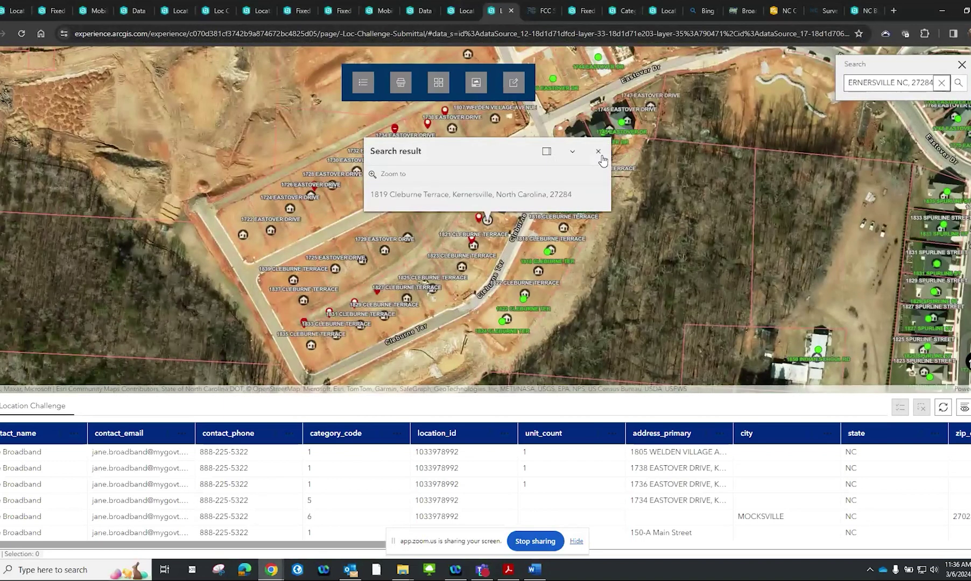
left_click(597, 152)
scroll(602, 242, "up", 3)
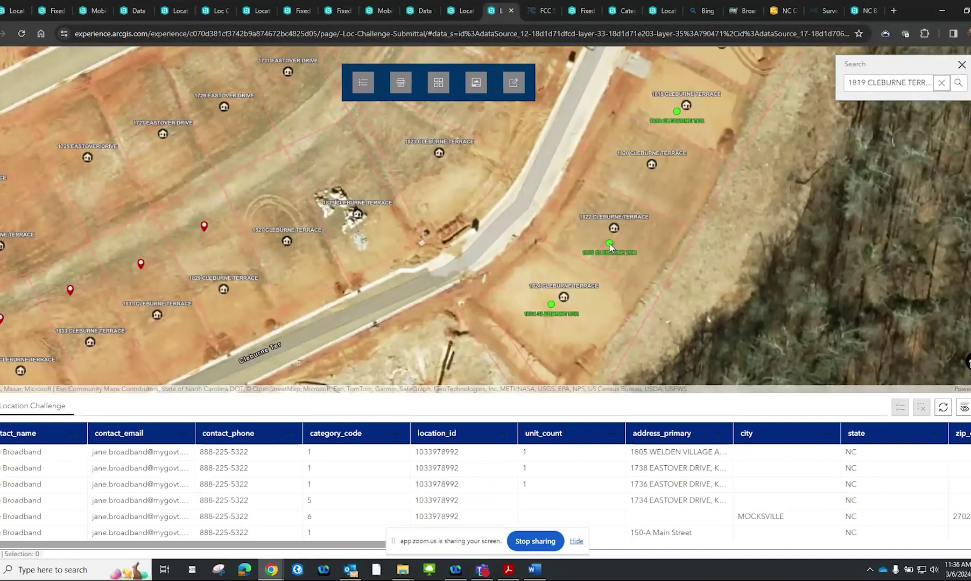
left_click(609, 245)
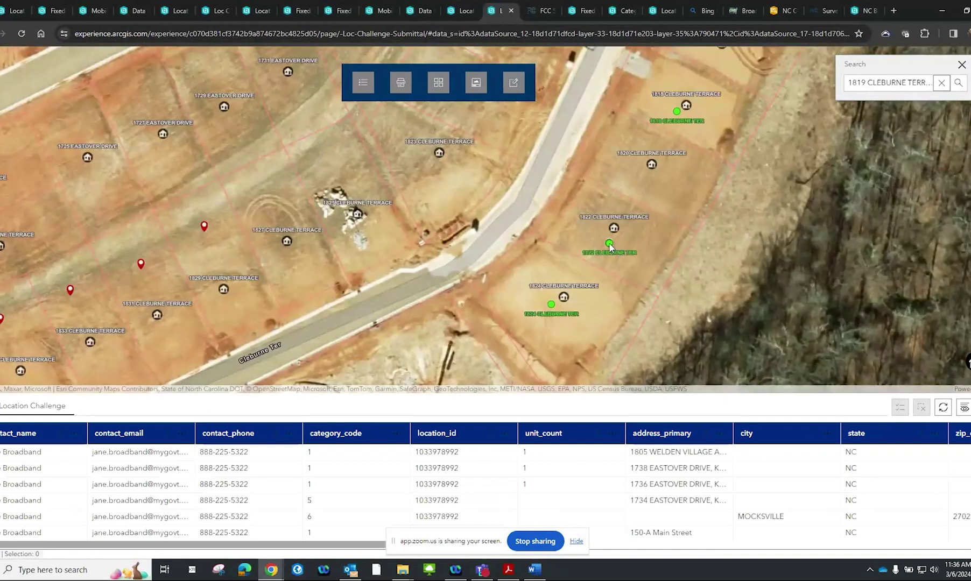
left_click(961, 65)
left_click(667, 95)
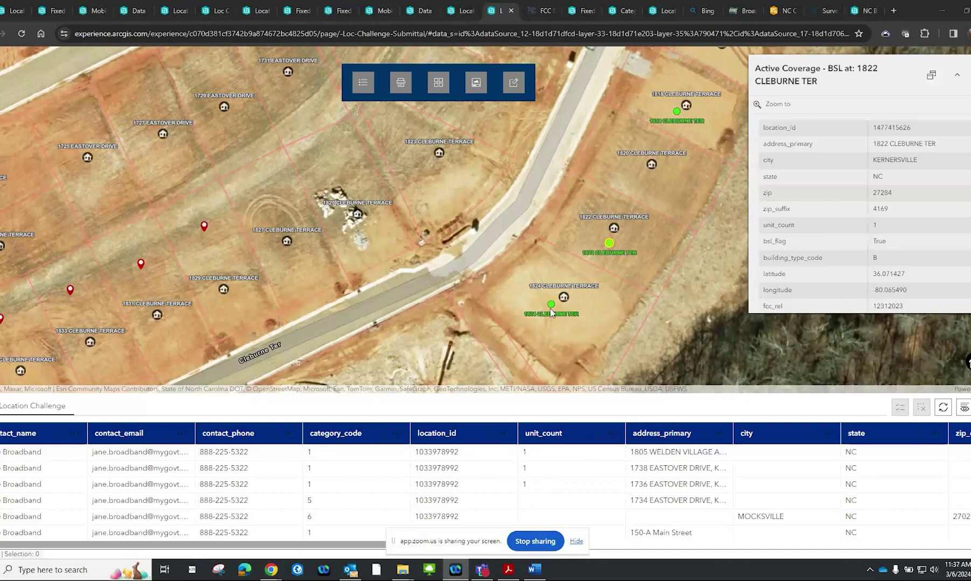
scroll(920, 201, "down", 2)
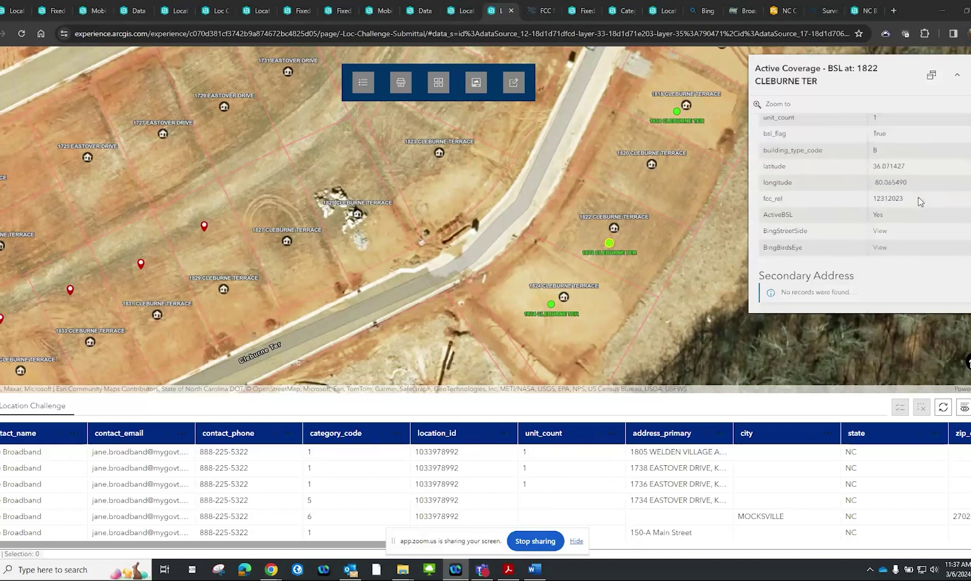
scroll(920, 201, "down", 1)
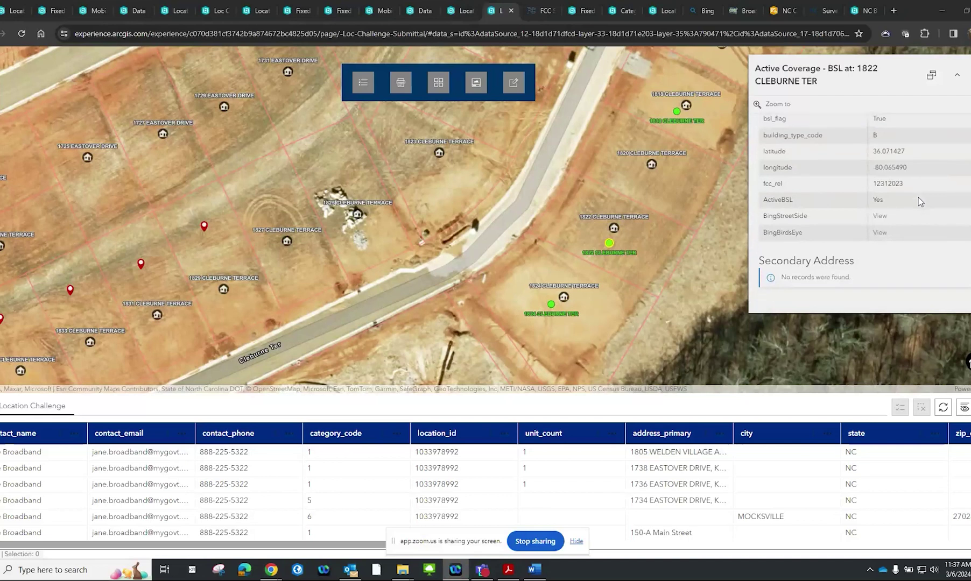
scroll(920, 201, "up", 2)
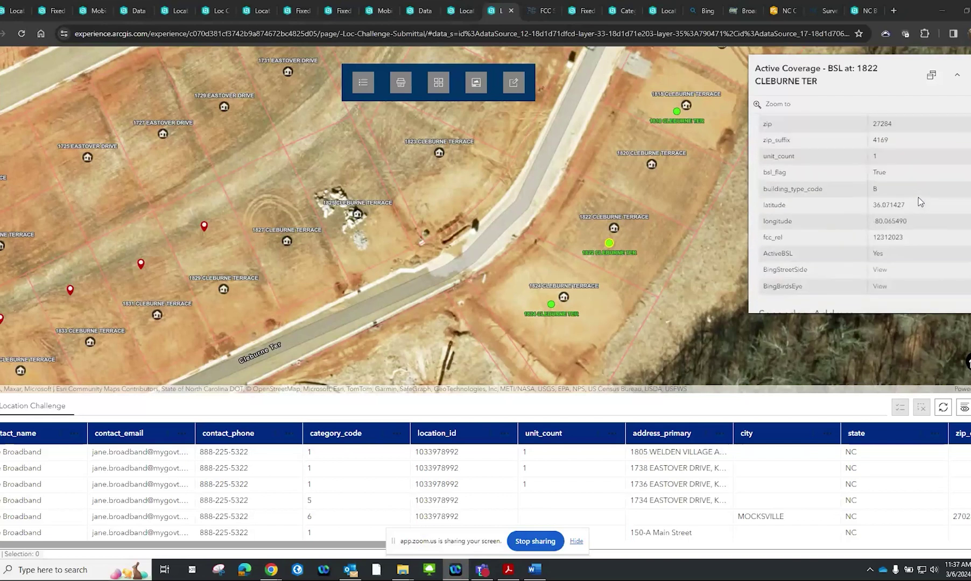
scroll(919, 202, "up", 3)
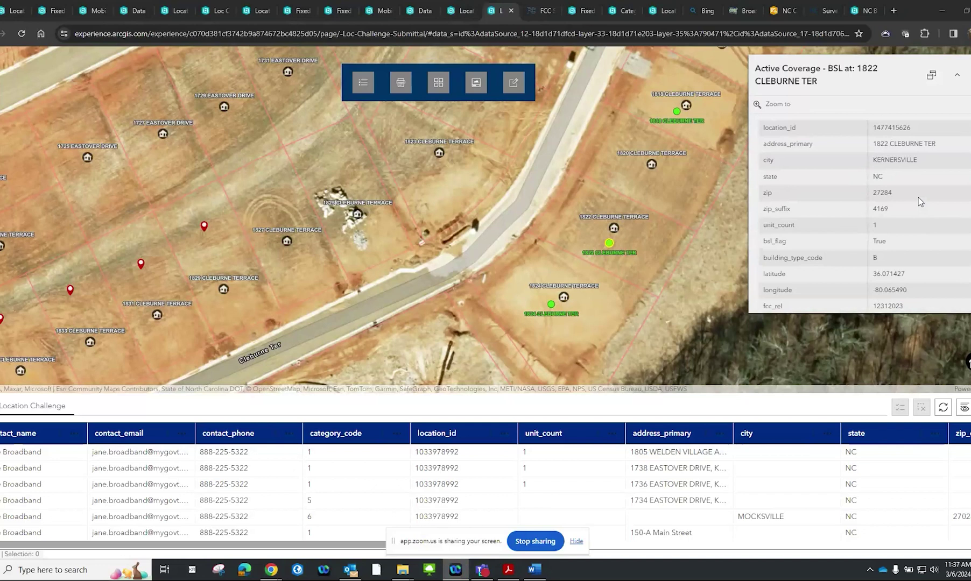
scroll(920, 201, "down", 3)
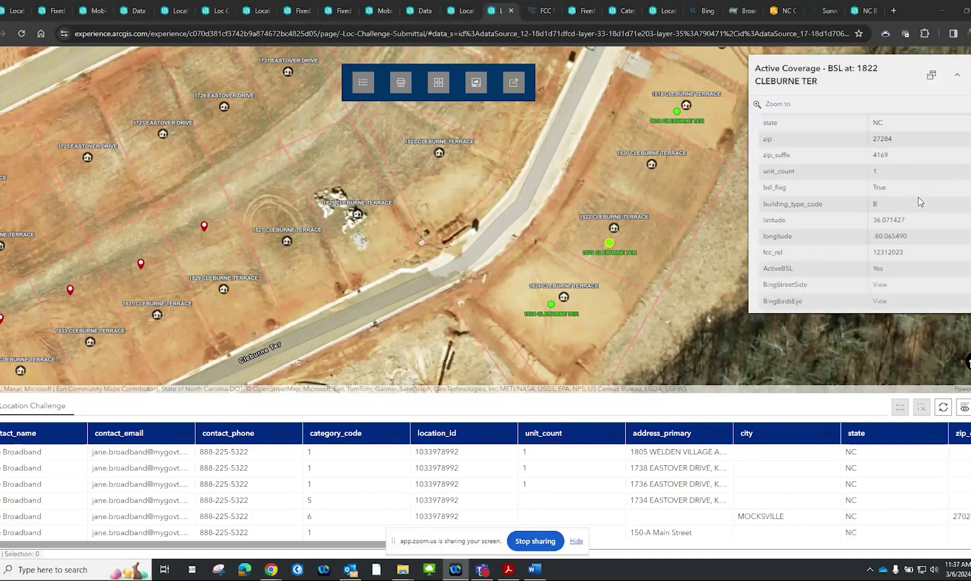
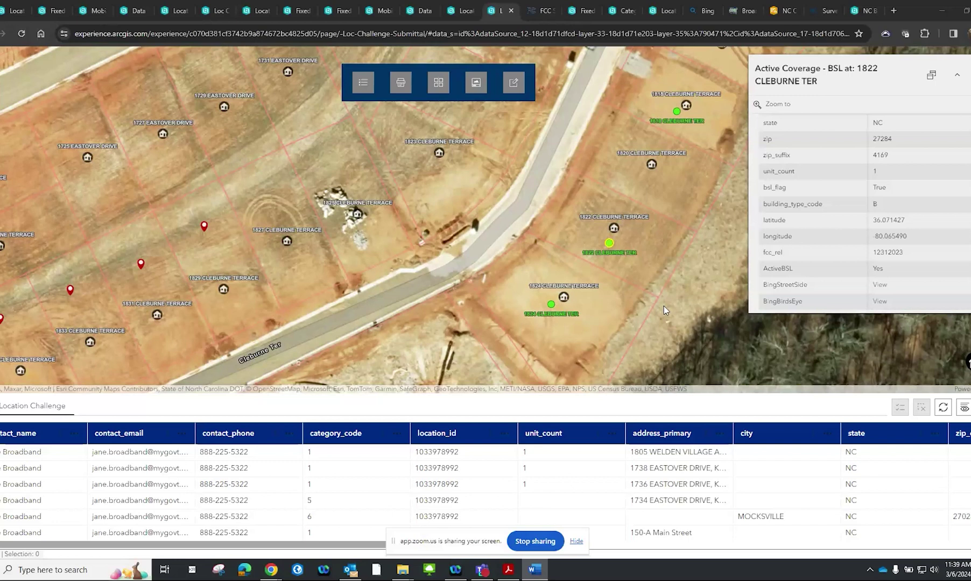
Zoom out and pan over the Cleburne Terrace subdivision, then bring up the User Guide Documentation list
scroll(663, 306, "down", 2)
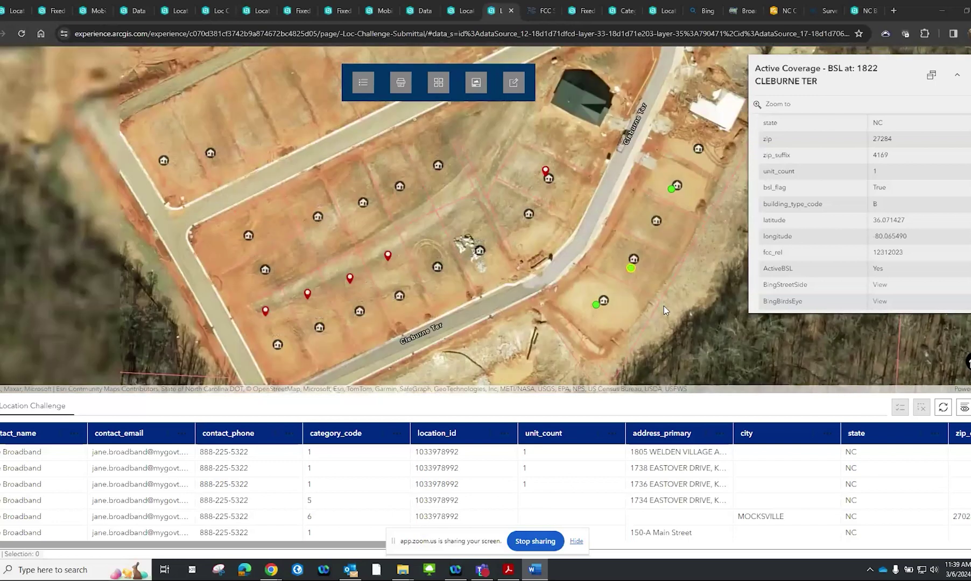
left_click_drag(663, 302, 654, 246)
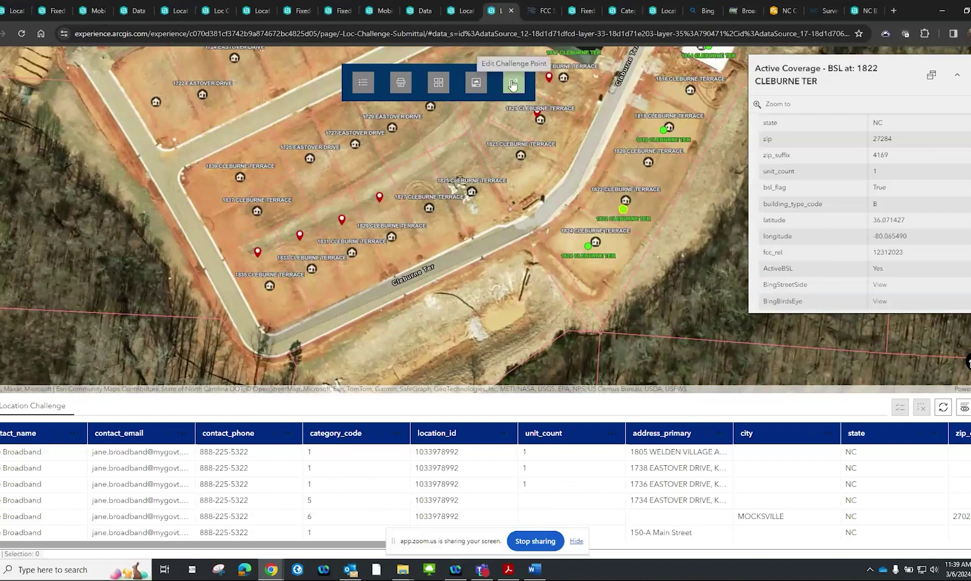
left_click(483, 82)
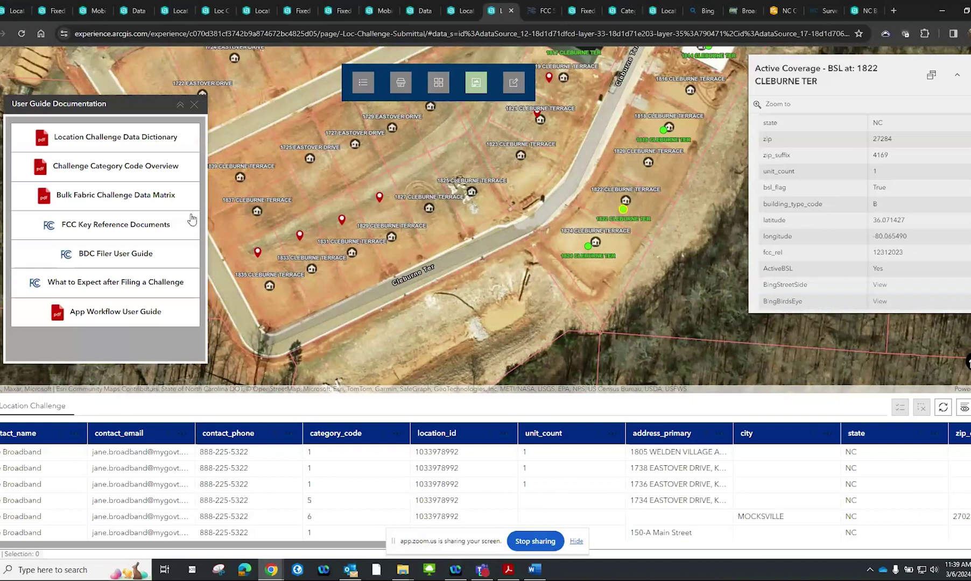
Open the BDC Filer User Guide PDF from the documentation list
left_click(140, 256)
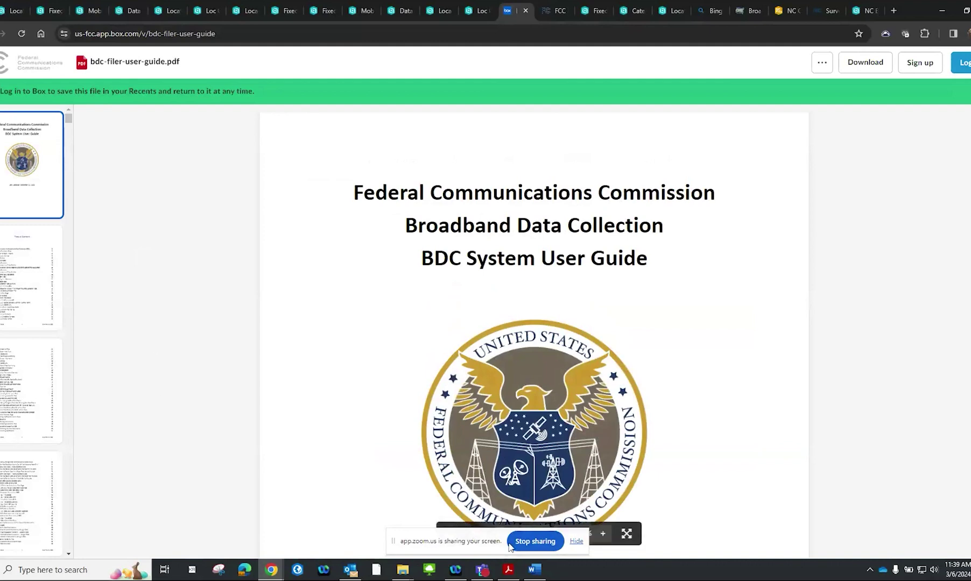
Stop sharing the screen to move on from the Box-hosted filer user guide
left_click(534, 542)
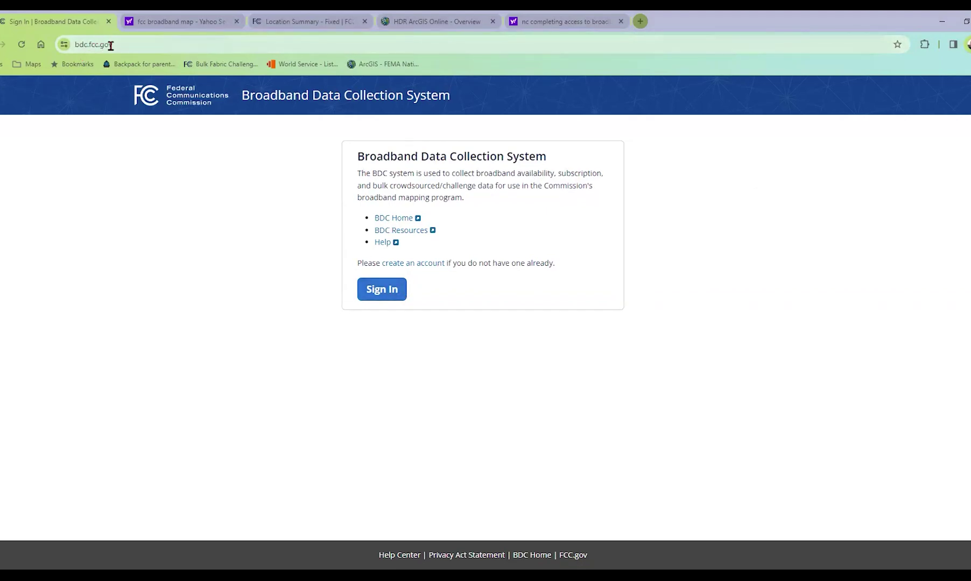
Sign in to the FCC BDC system with the saved browser credentials, dismissing the PIN prompt
left_click(391, 298)
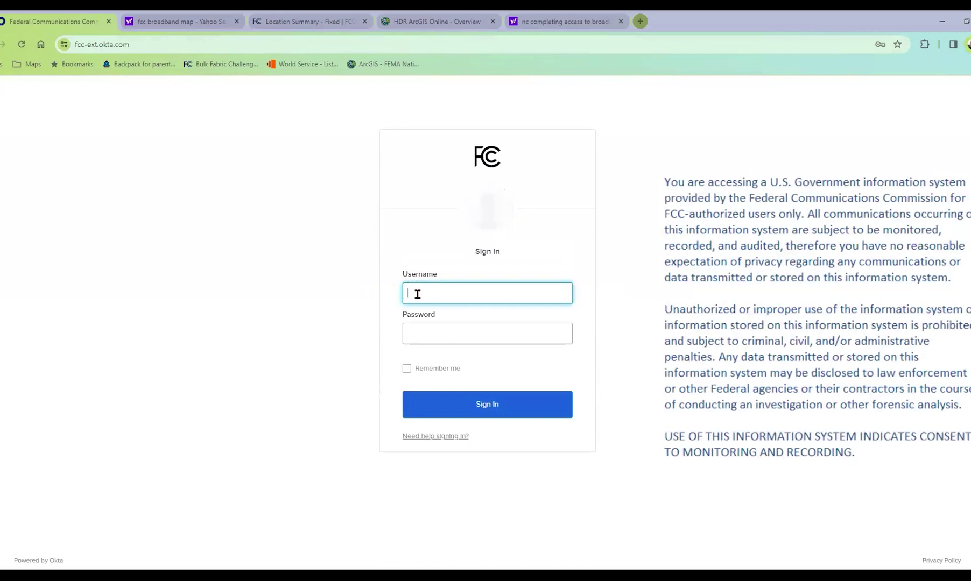
left_click(465, 297)
left_click(479, 323)
type("••")
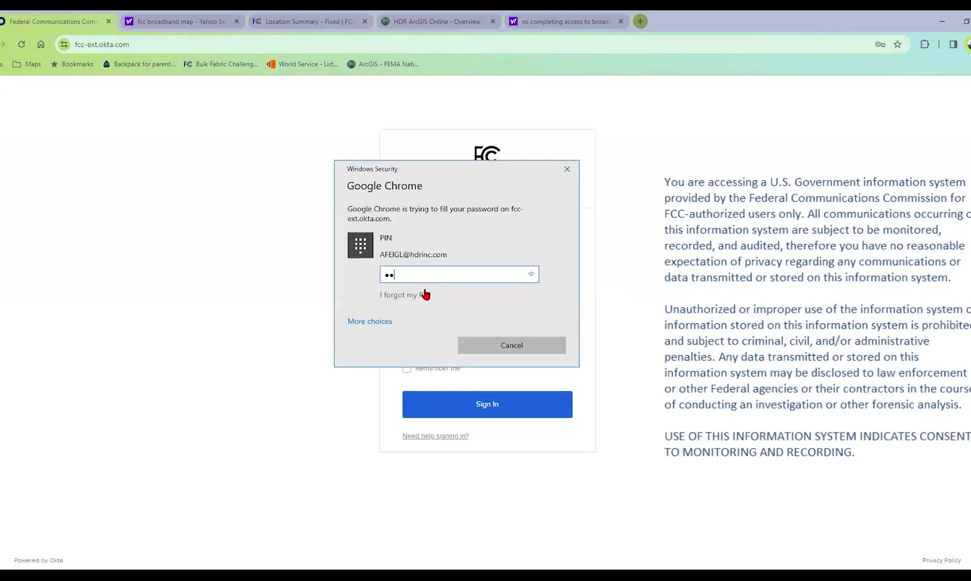
key("Escape")
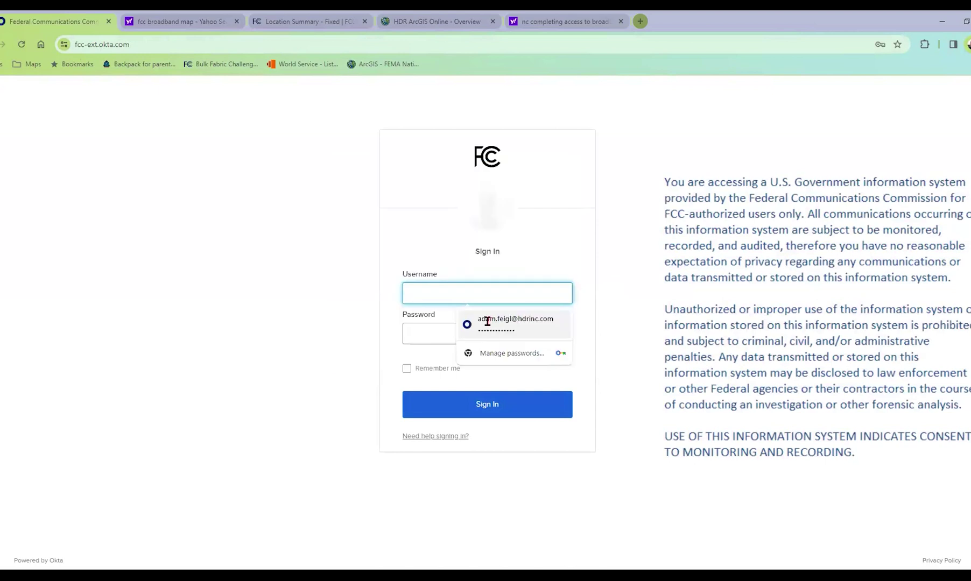
left_click(491, 320)
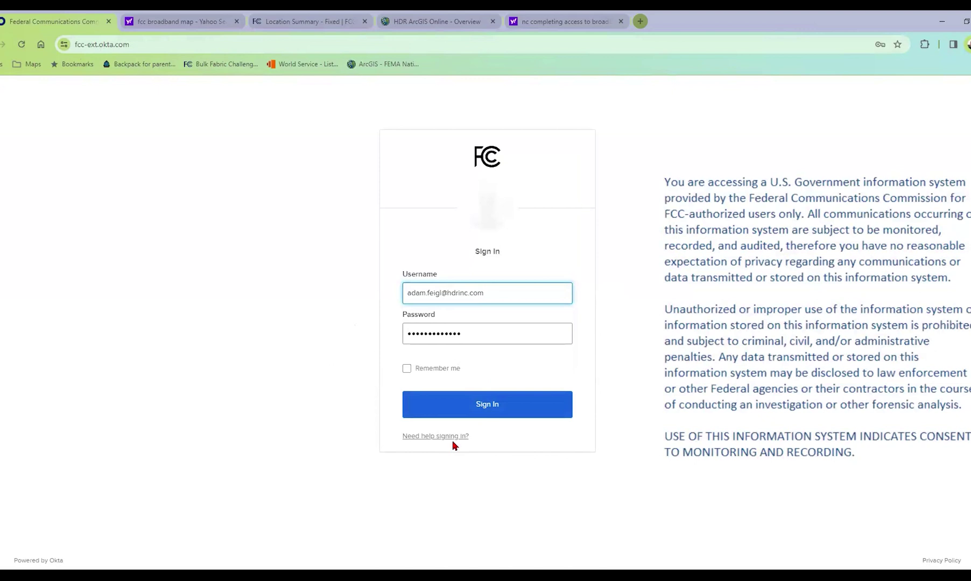
left_click(466, 407)
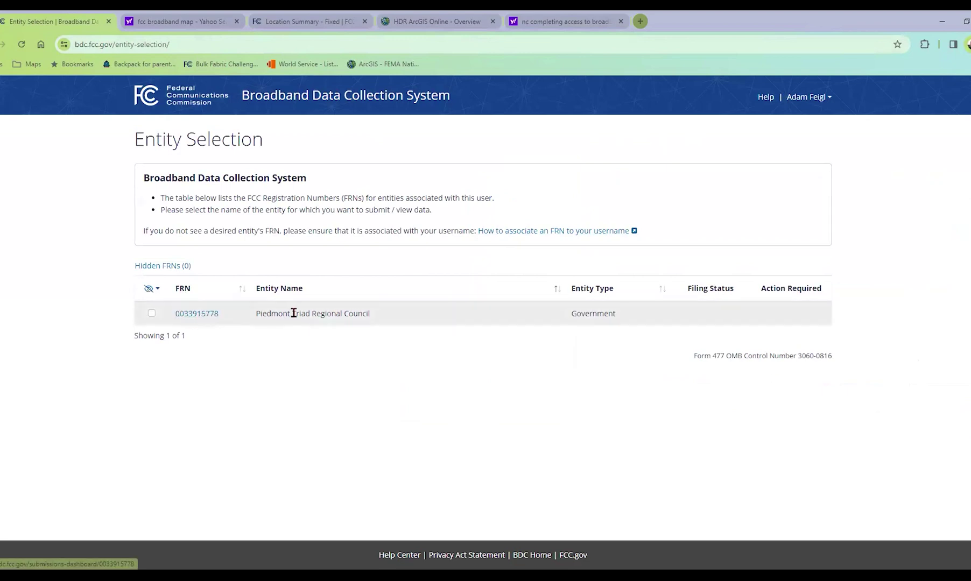
Open the council's Submissions Dashboard and highlight the Dec 31, 2023 as-of date and CLOSED status
left_click(197, 315)
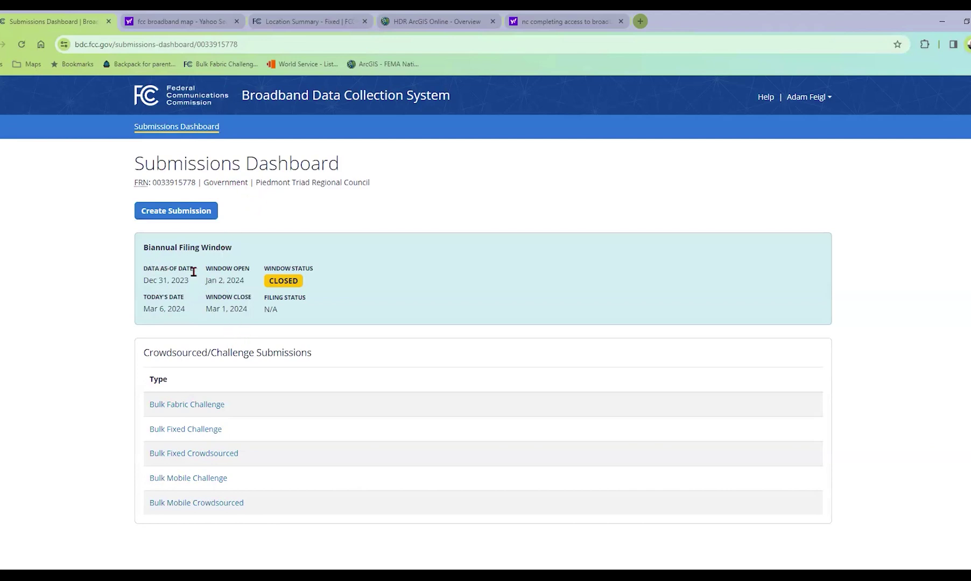
left_click_drag(190, 280, 143, 285)
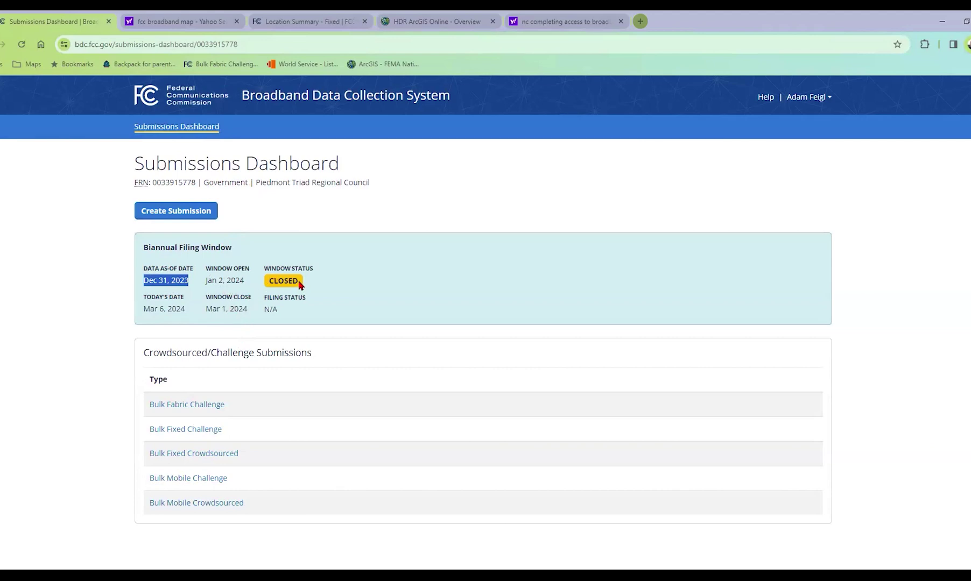
left_click_drag(299, 283, 269, 281)
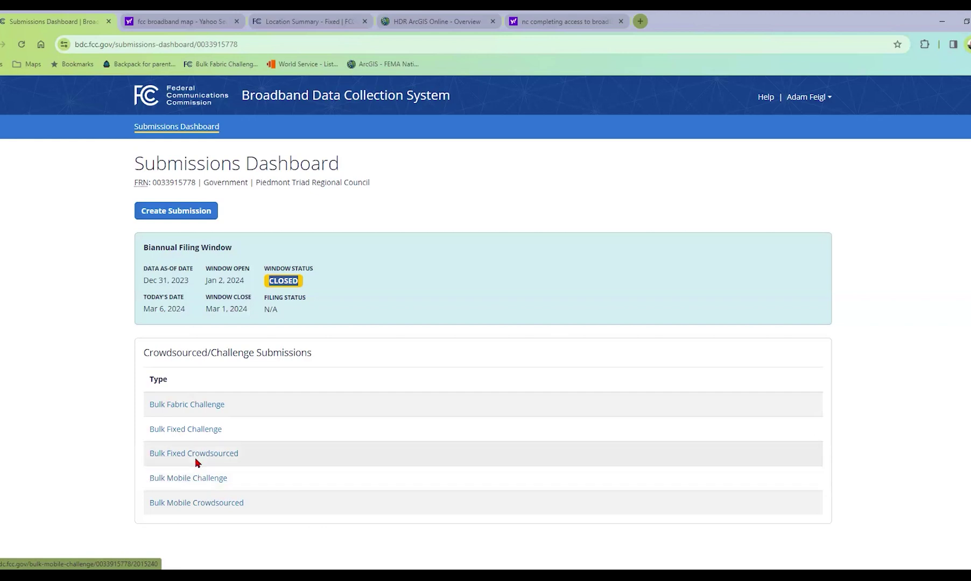
Create a Biannual submission with data as of December 31, 2023
left_click(164, 213)
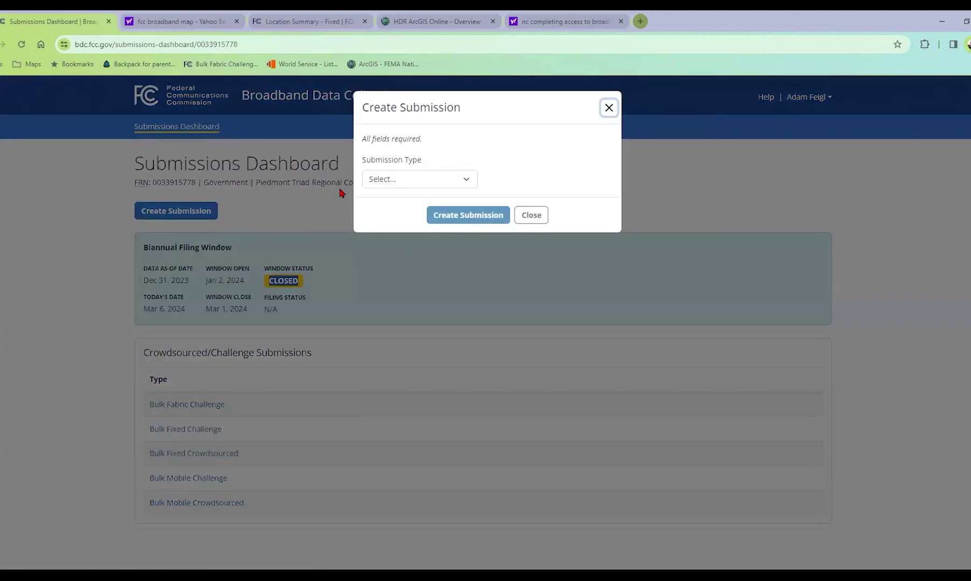
left_click(448, 180)
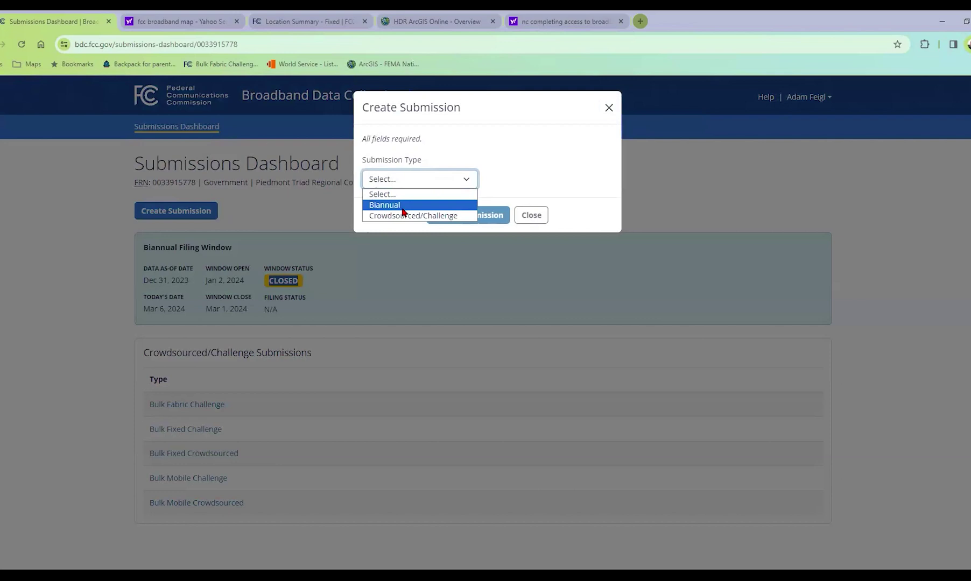
left_click(403, 210)
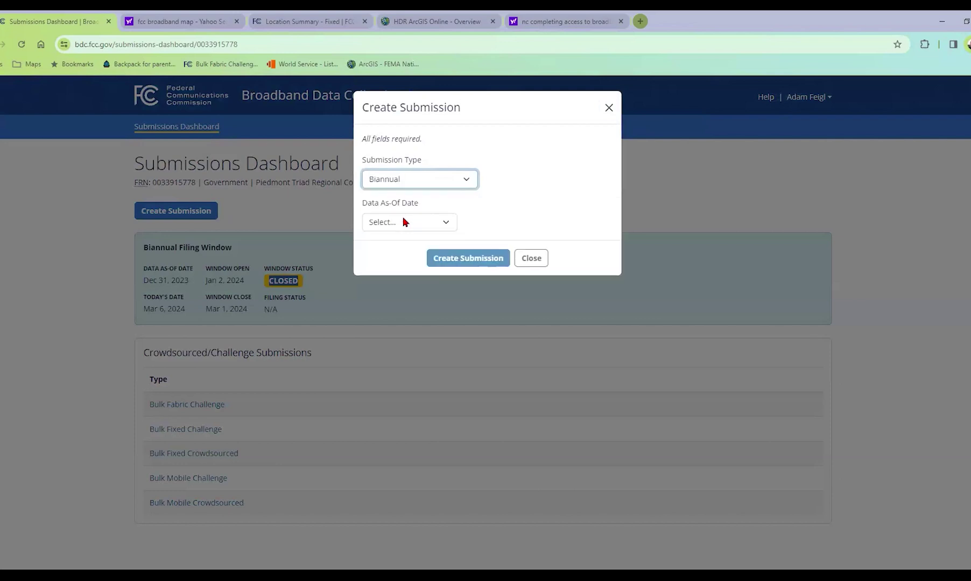
left_click(406, 222)
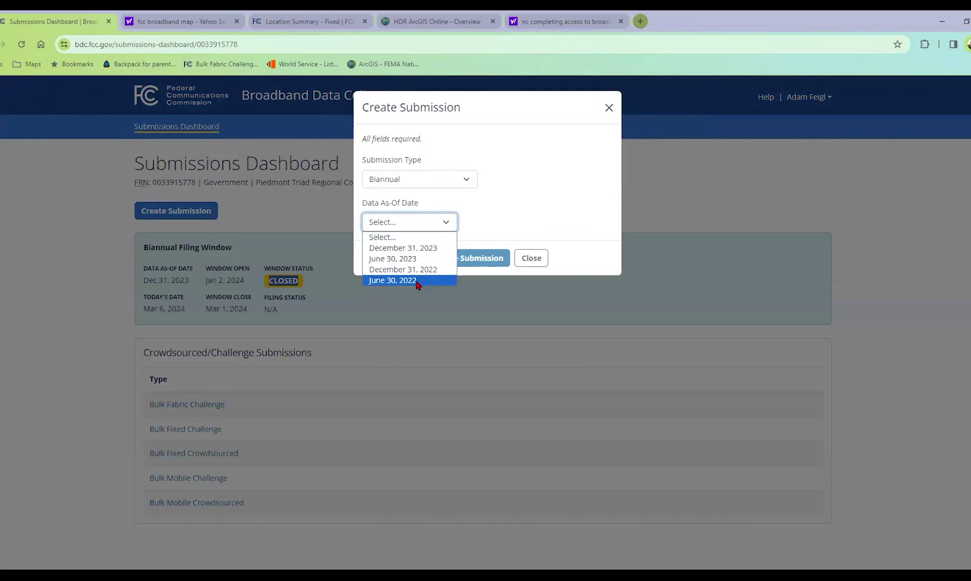
left_click(413, 248)
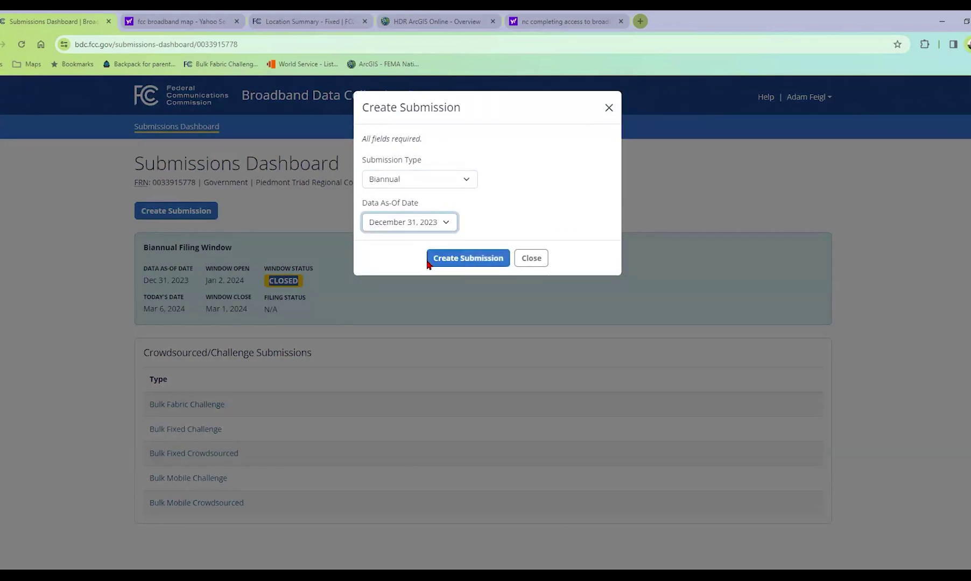
left_click(445, 263)
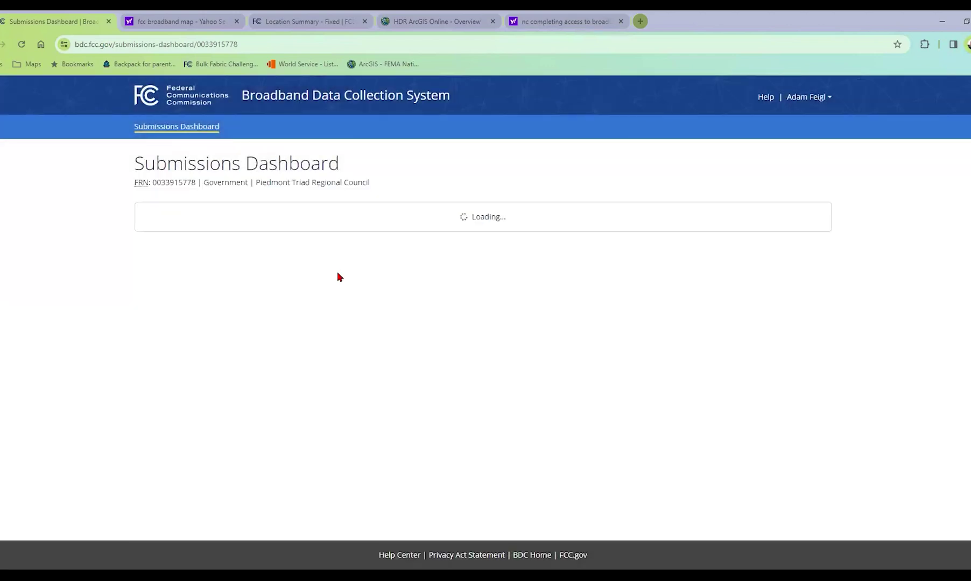
Scroll the dashboard down to Crowdsourced/Challenge Submissions and open Bulk Fabric Challenge
scroll(344, 276, "down", 3)
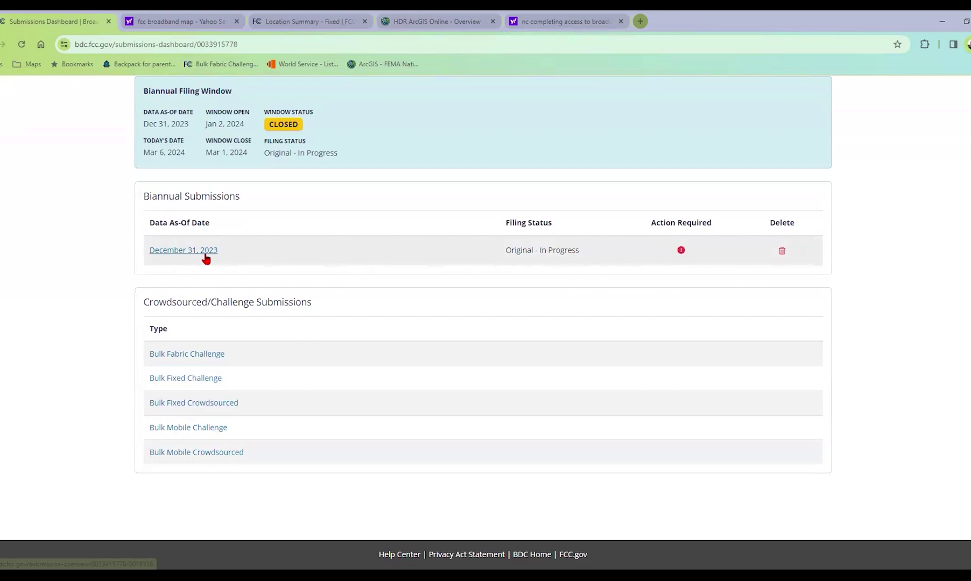
scroll(392, 297, "up", 3)
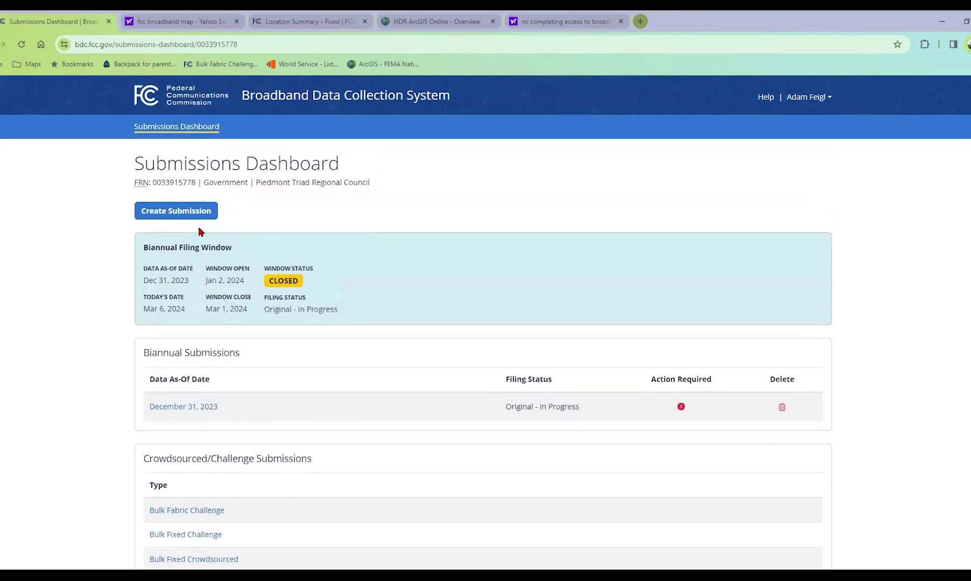
scroll(208, 412, "down", 2)
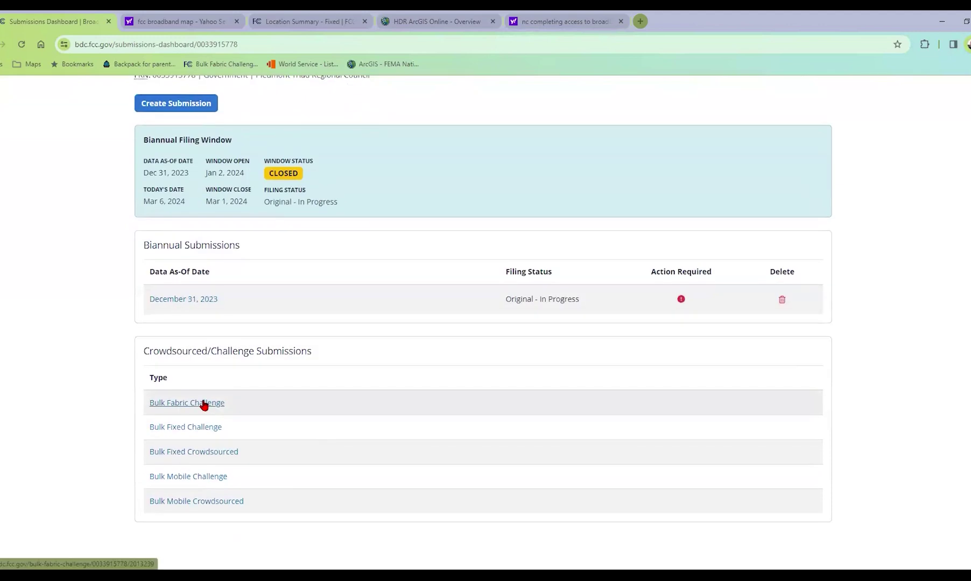
left_click(206, 404)
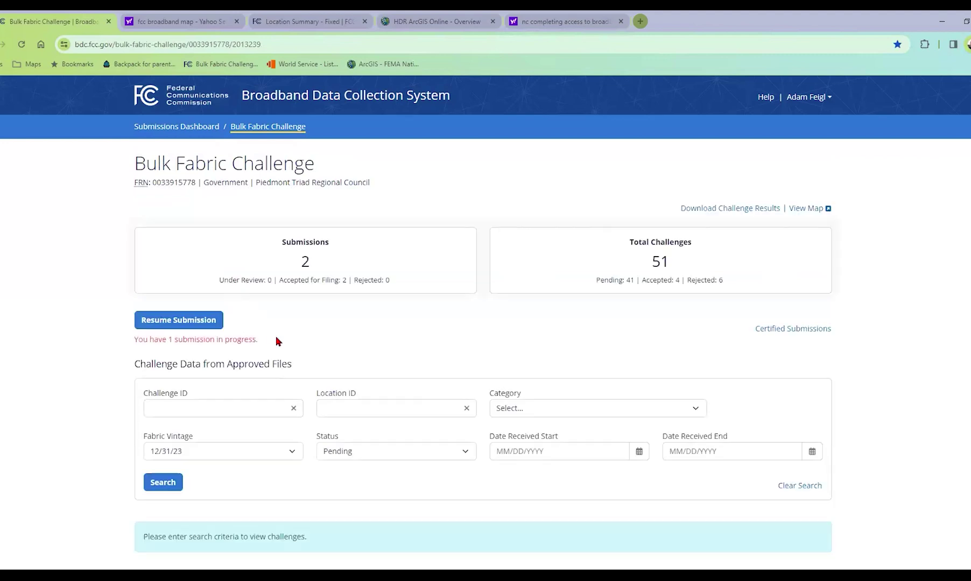
Review the challenge counts, highlighting the 41 pending, and resume the in-progress submission
scroll(278, 342, "down", 1)
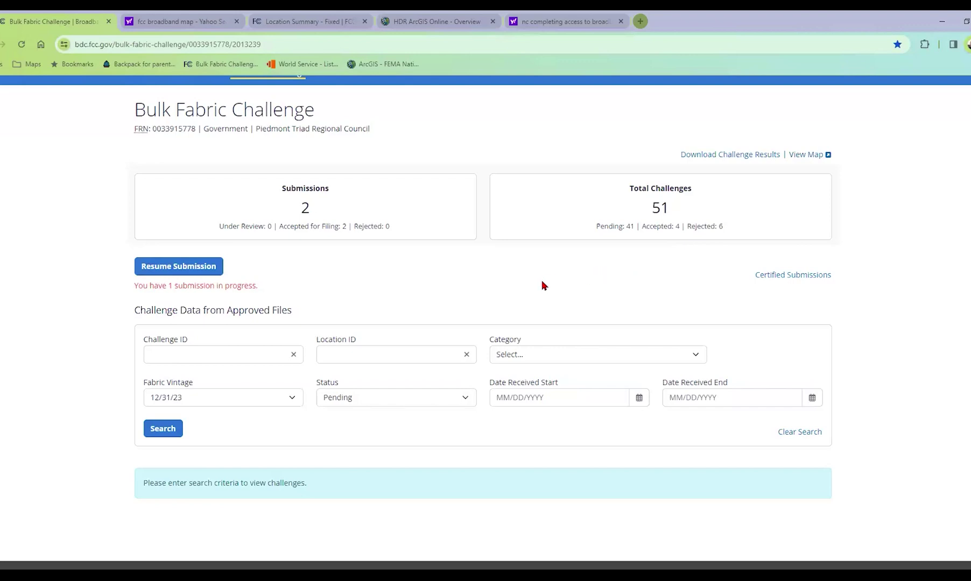
double_click(630, 226)
left_click(214, 272)
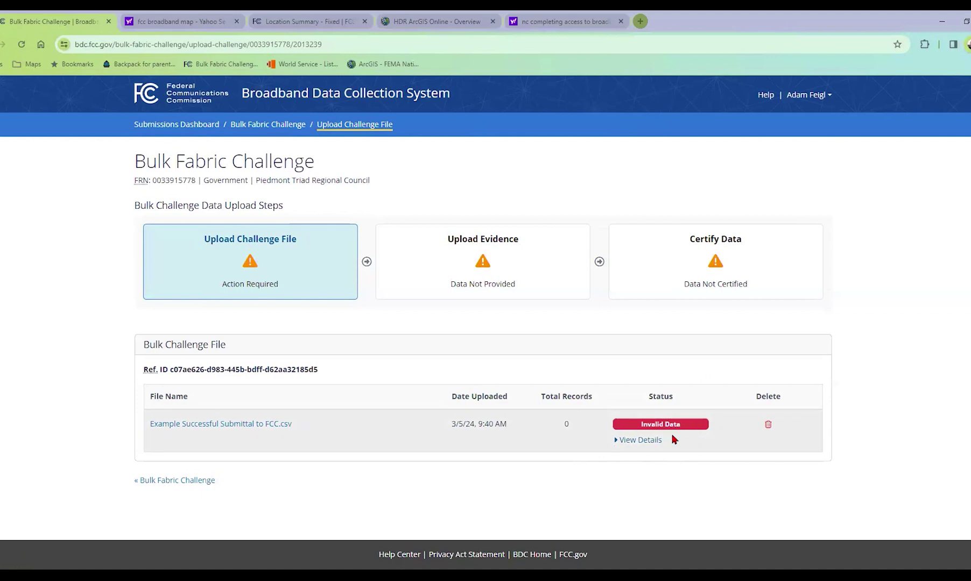
Expand and scroll through the 15 validation errors for Example Successful Submittal to FCC.csv
left_click(653, 440)
scroll(651, 414, "down", 1)
scroll(651, 414, "down", 2)
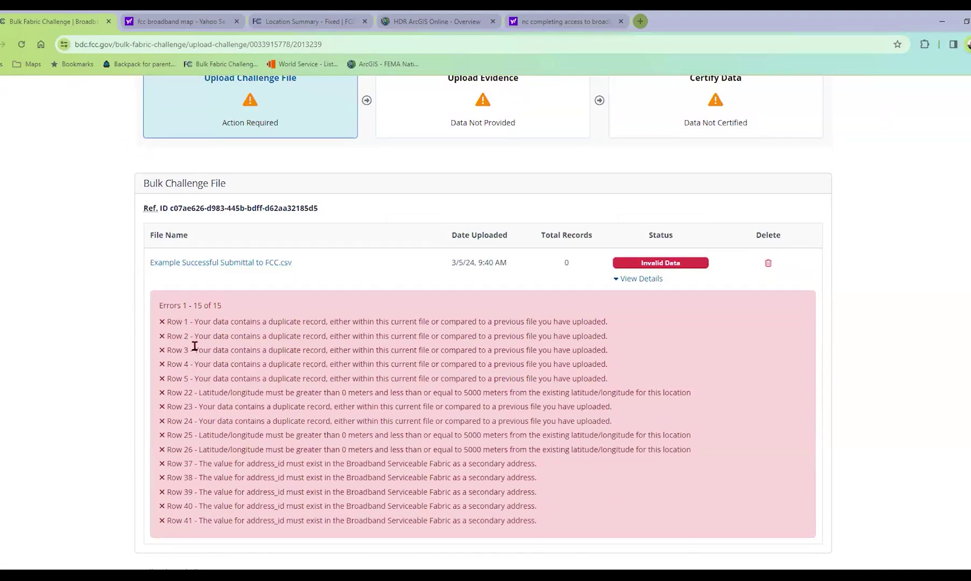
scroll(228, 390, "down", 1)
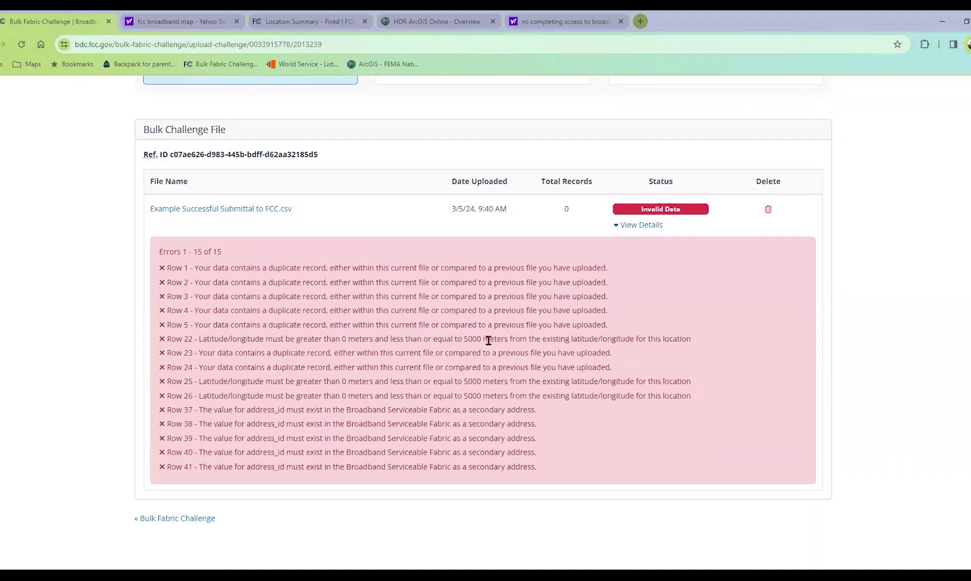
scroll(433, 368, "down", 1)
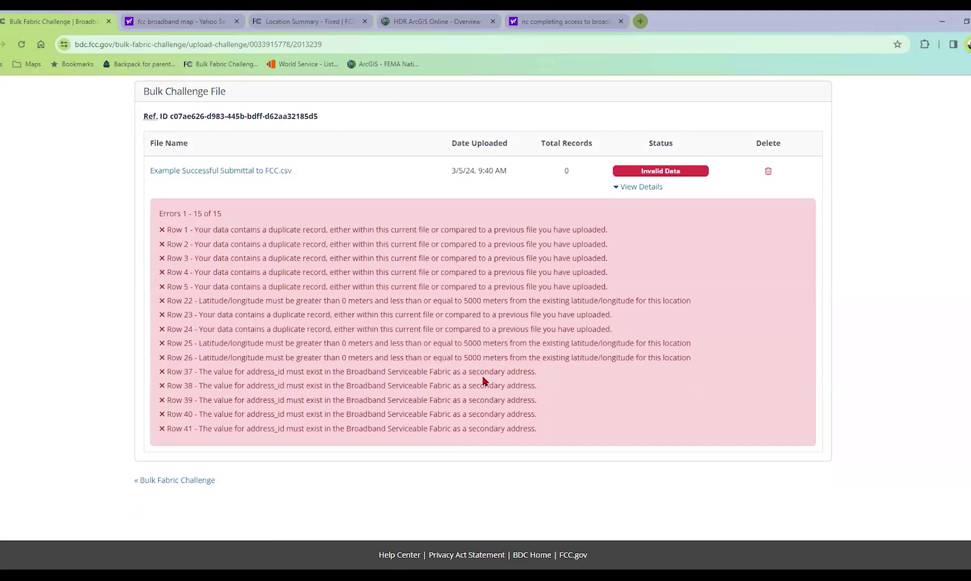
scroll(483, 380, "up", 3)
scroll(483, 381, "up", 1)
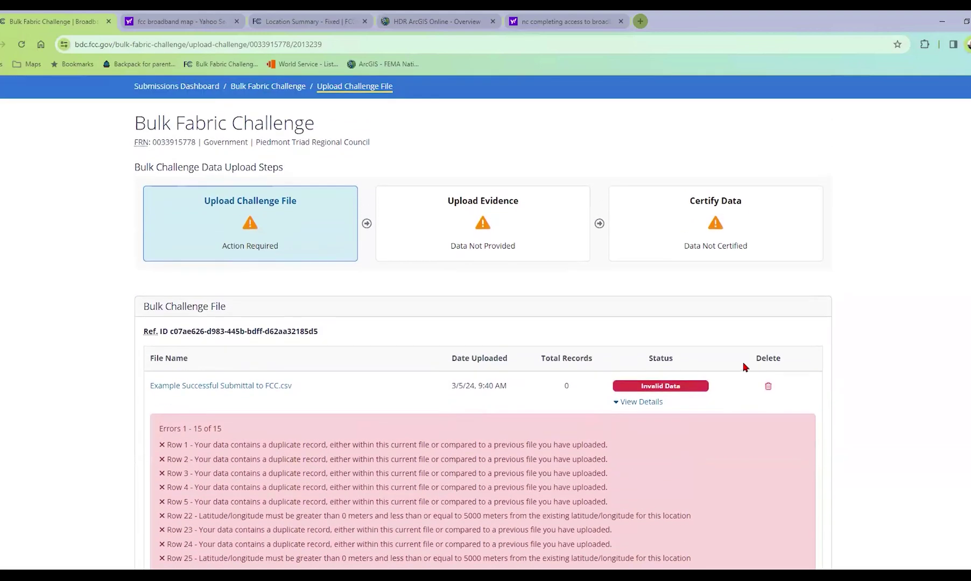
left_click(766, 387)
Confirm deleting the invalid challenge file and switch to the Challenge_20240215_raw.csv workbook
left_click(471, 195)
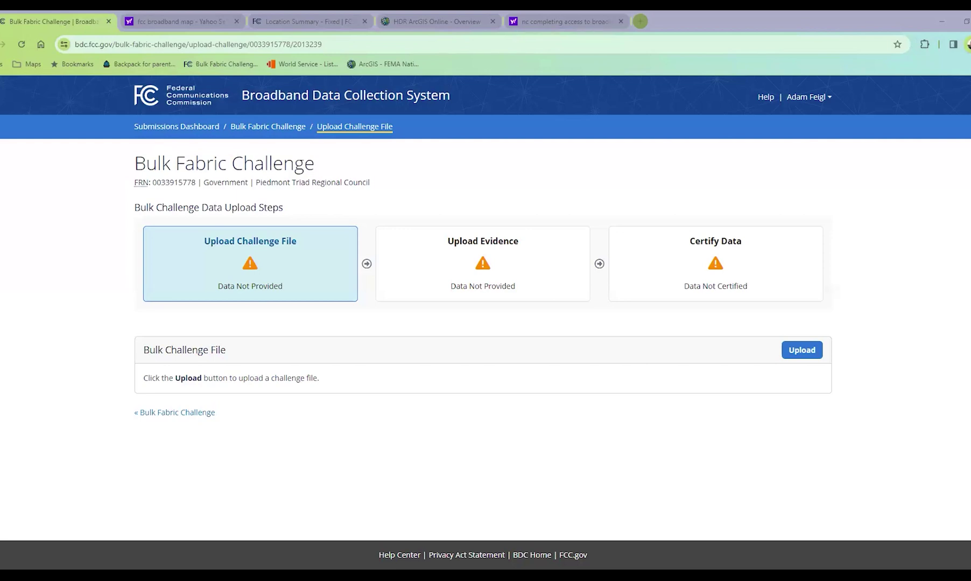
key("alt+Tab")
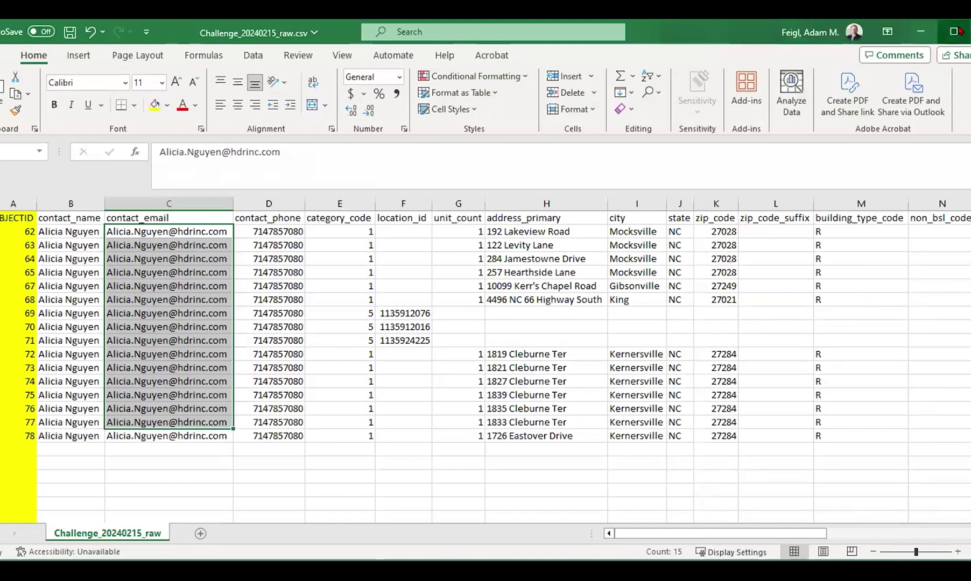
Maximize Excel and delete the yellow OBJECTID and trailing address_existingBSL columns
left_click(955, 32)
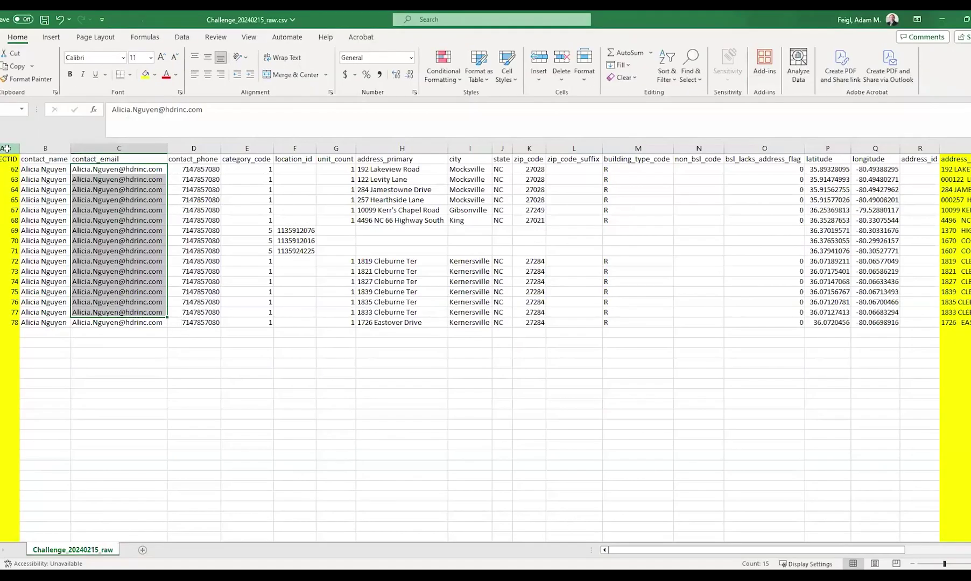
left_click(8, 147)
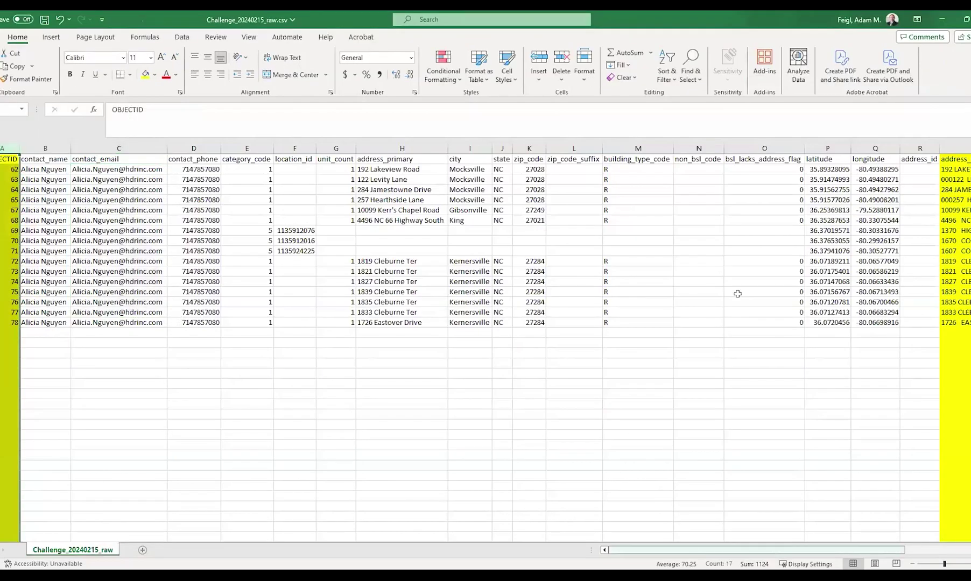
scroll(727, 162, "right", 3)
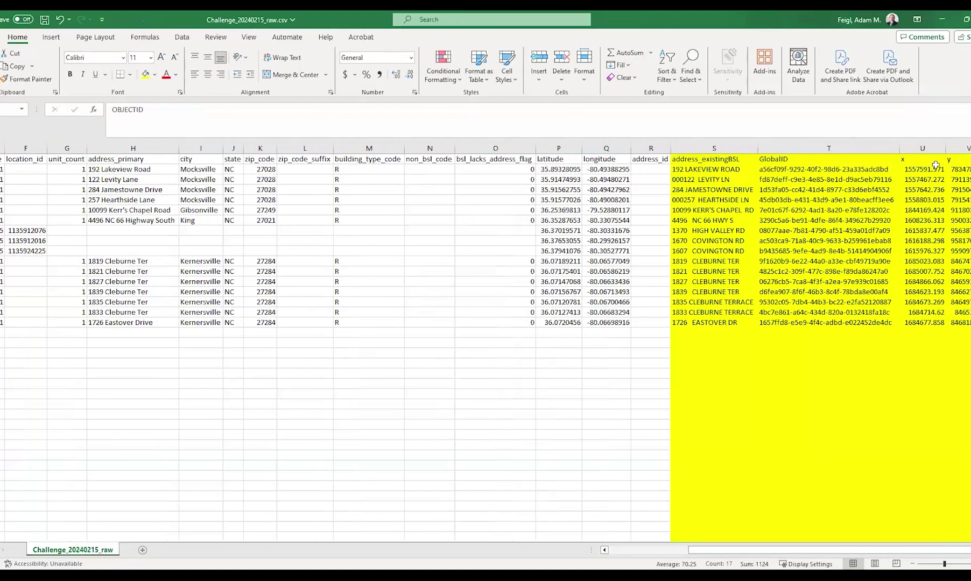
left_click_drag(885, 554, 766, 558)
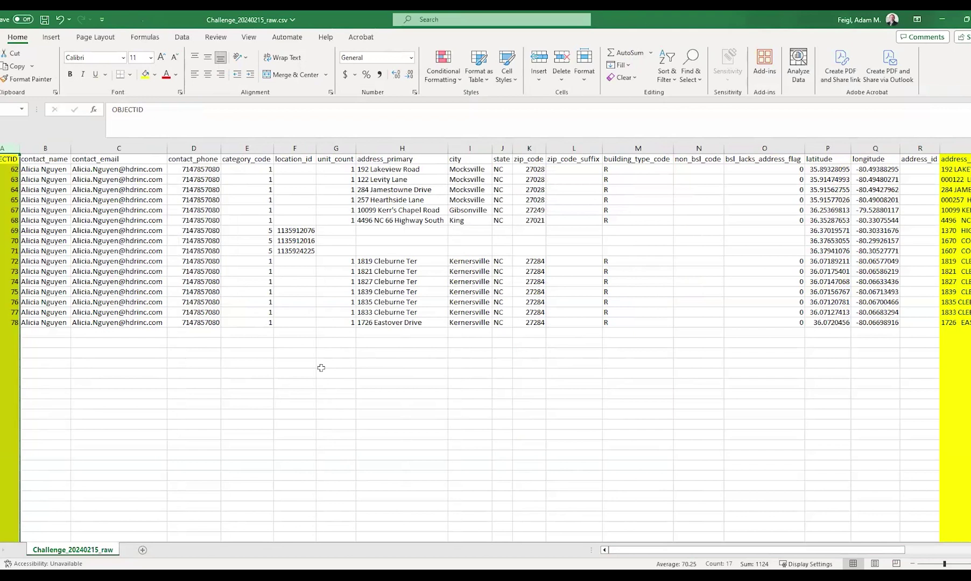
left_click(325, 365)
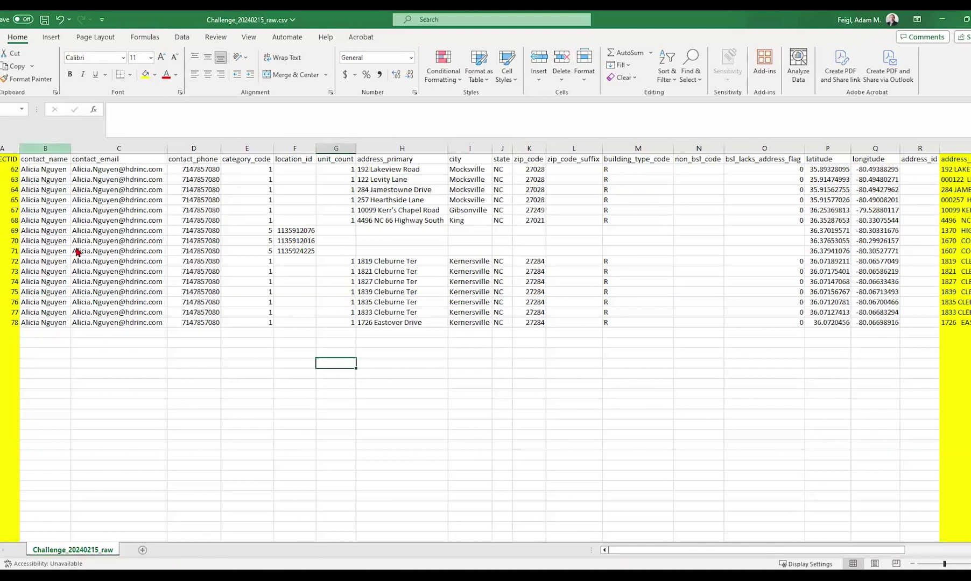
left_click(941, 149)
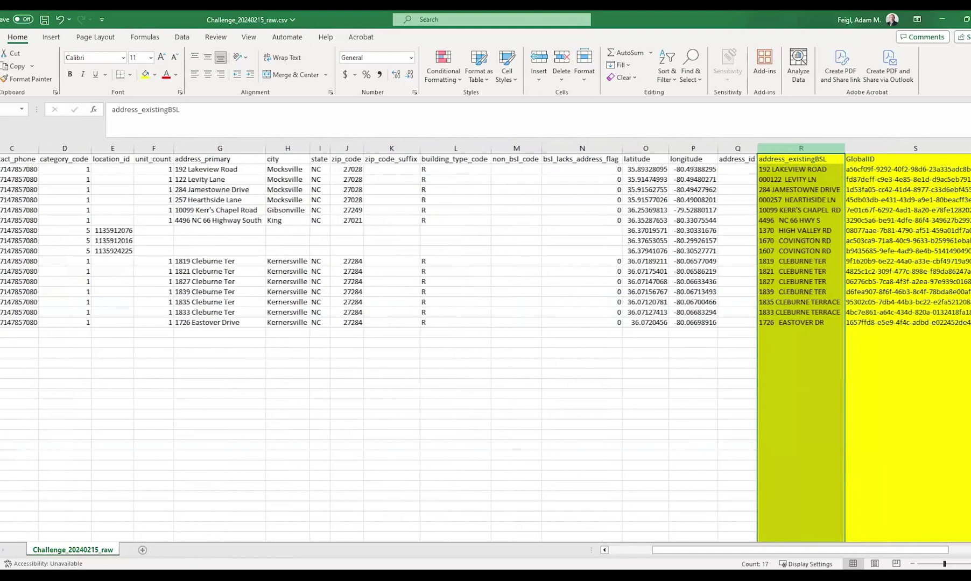
scroll(940, 164, "right", 1)
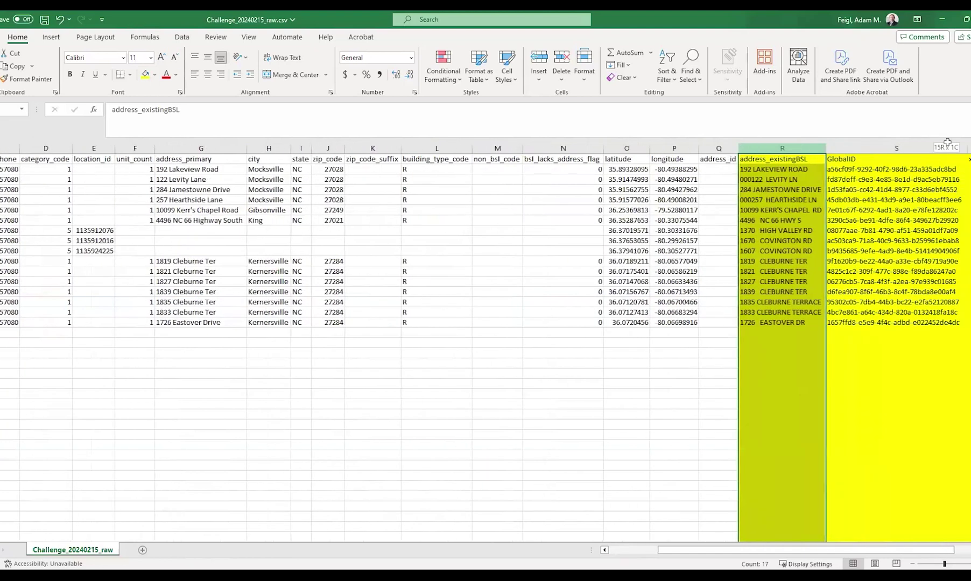
left_click_drag(948, 148, 948, 149)
scroll(948, 149, "right", 2)
right_click(748, 185)
left_click(829, 299)
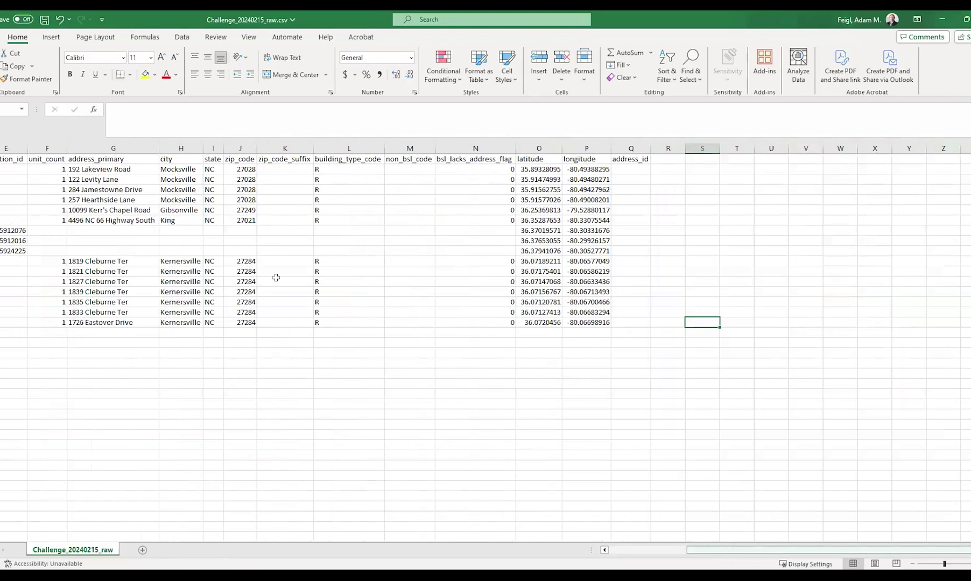
Inspect the category code 5 rows' location_ids and blank fields, then switch to the example submittal
scroll(276, 277, "left", 3)
left_click_drag(228, 169, 214, 314)
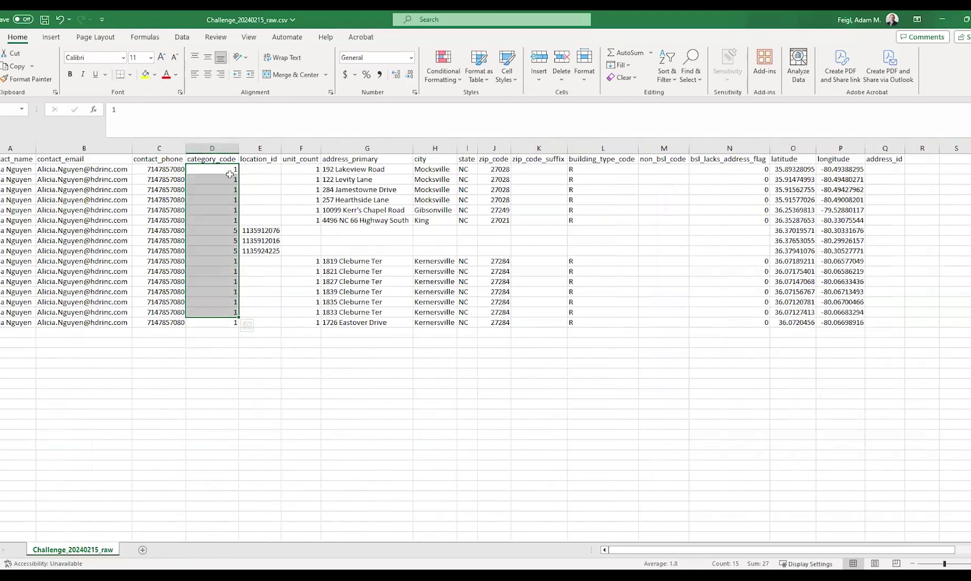
left_click(228, 230)
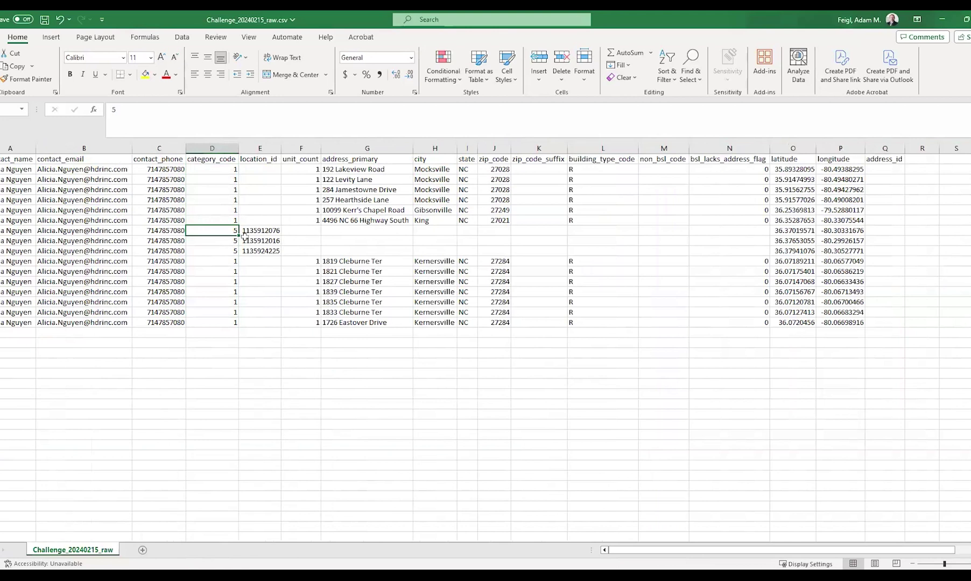
left_click(256, 229)
left_click_drag(256, 229, 258, 251)
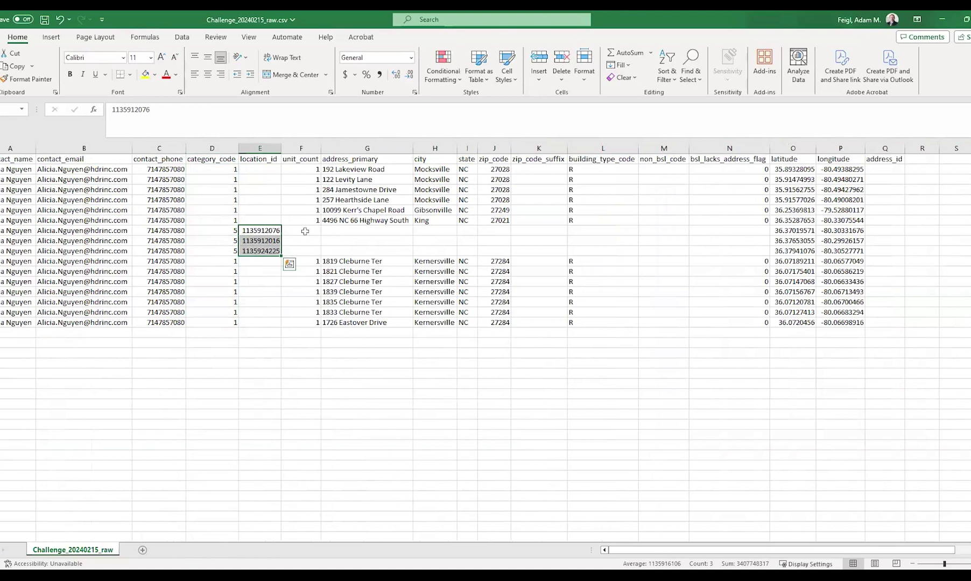
left_click(334, 232)
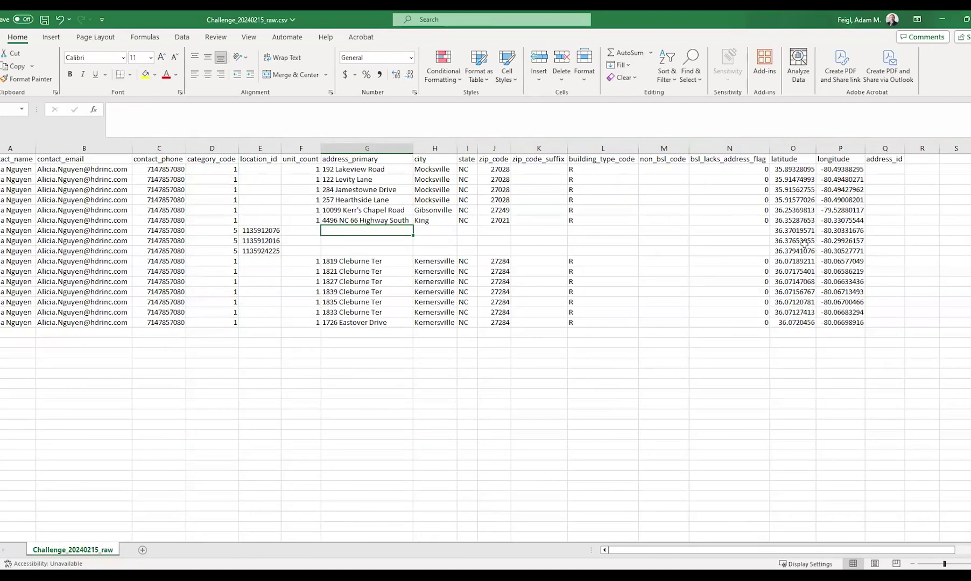
left_click_drag(262, 231, 280, 254)
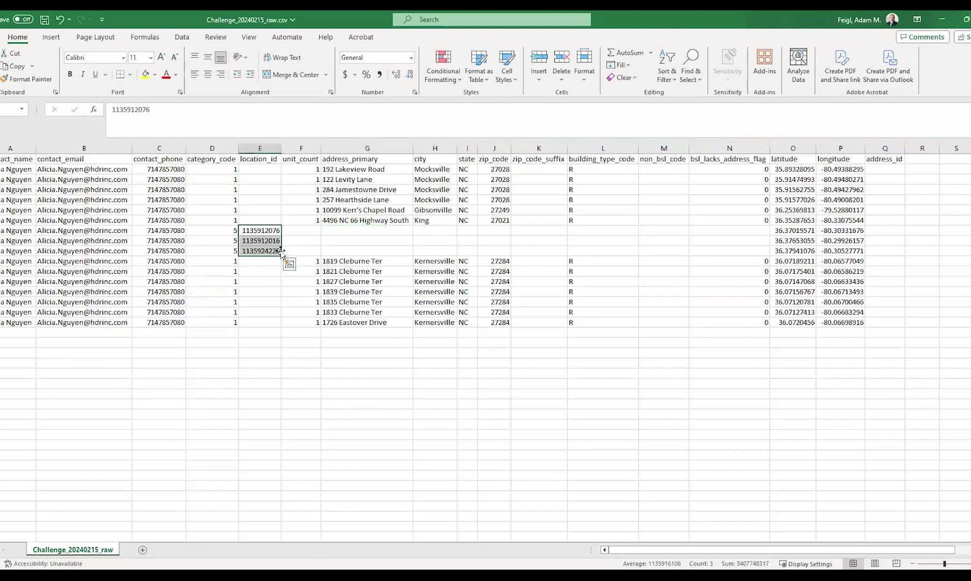
left_click(299, 232)
double_click(301, 232)
left_click_drag(729, 231, 310, 254)
left_click(311, 260)
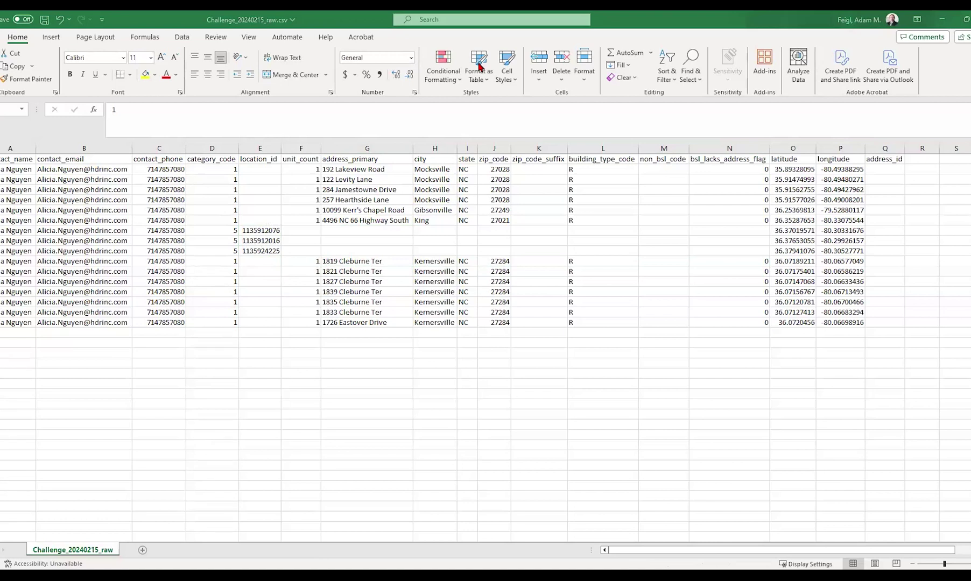
key("ctrl+Tab")
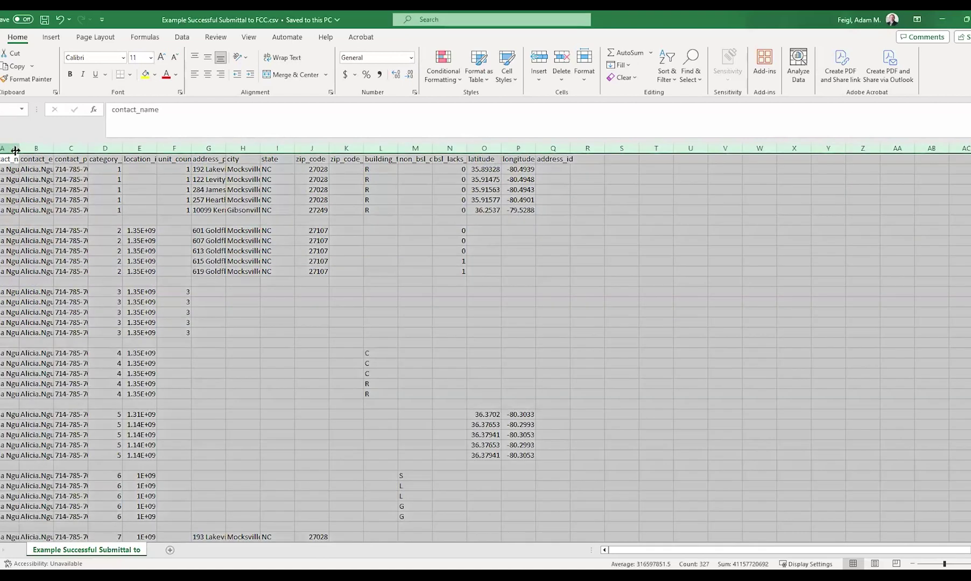
Select the whole example submittal CSV worksheet and auto-fit every column to its contents
key("ctrl+a")
double_click(19, 148)
key("Right")
key("Down")
key("Down")
key("Down")
key("Down")
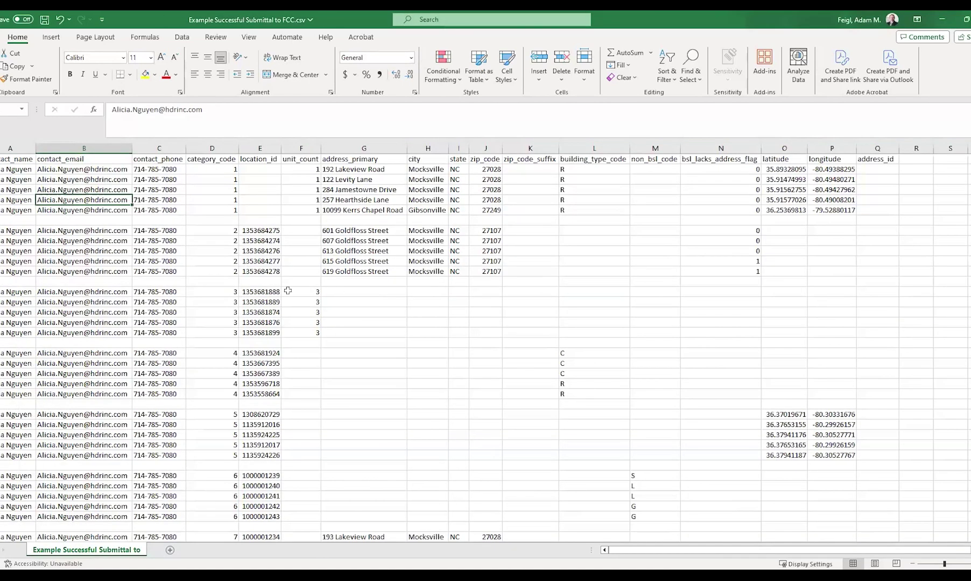
left_click_drag(223, 170, 233, 210)
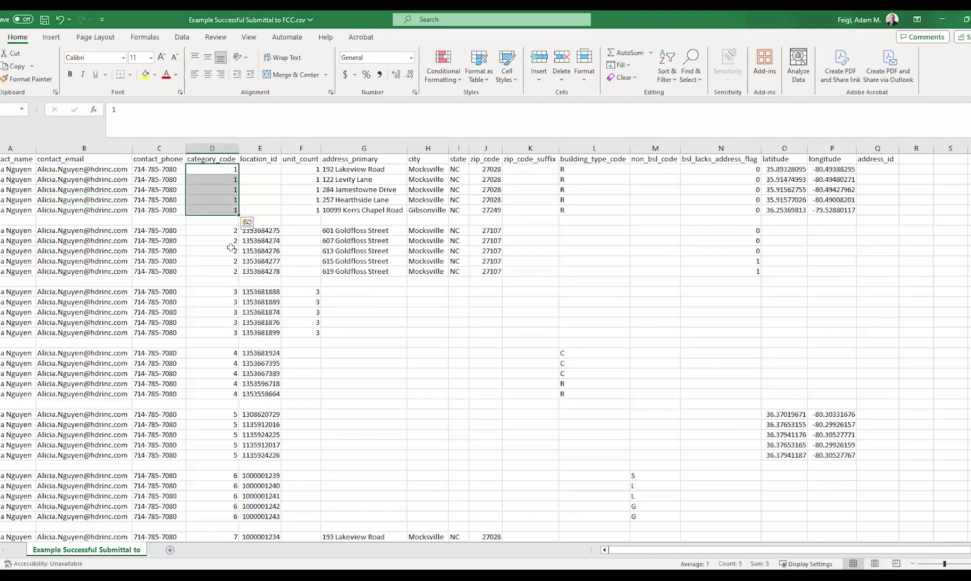
Review the sample challenge rows through category code 8, then go to the FCC Bulk Fabric Challenge upload page
scroll(387, 364, "down", 1)
scroll(387, 365, "down", 4)
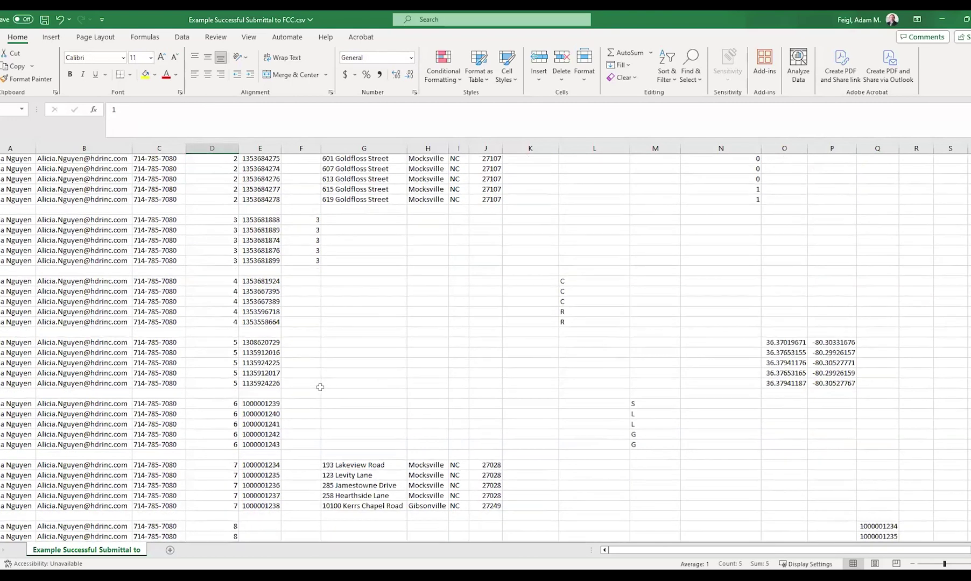
scroll(773, 414, "up", 5)
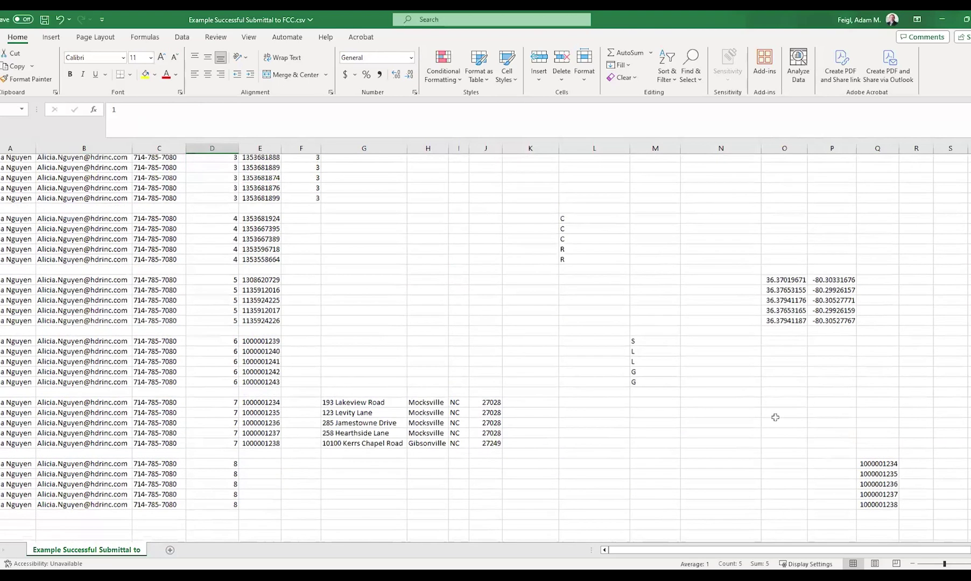
left_click(602, 312)
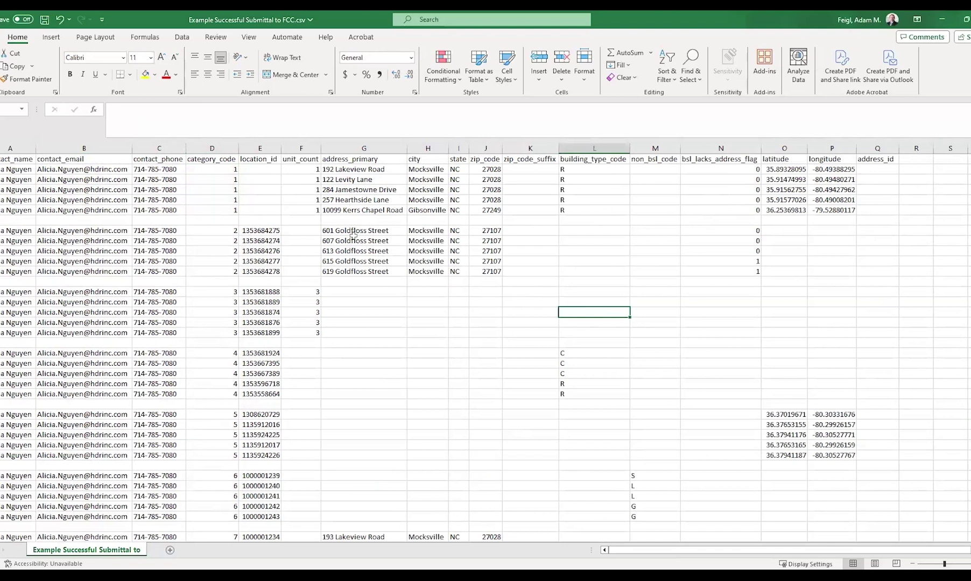
scroll(397, 244, "down", 5)
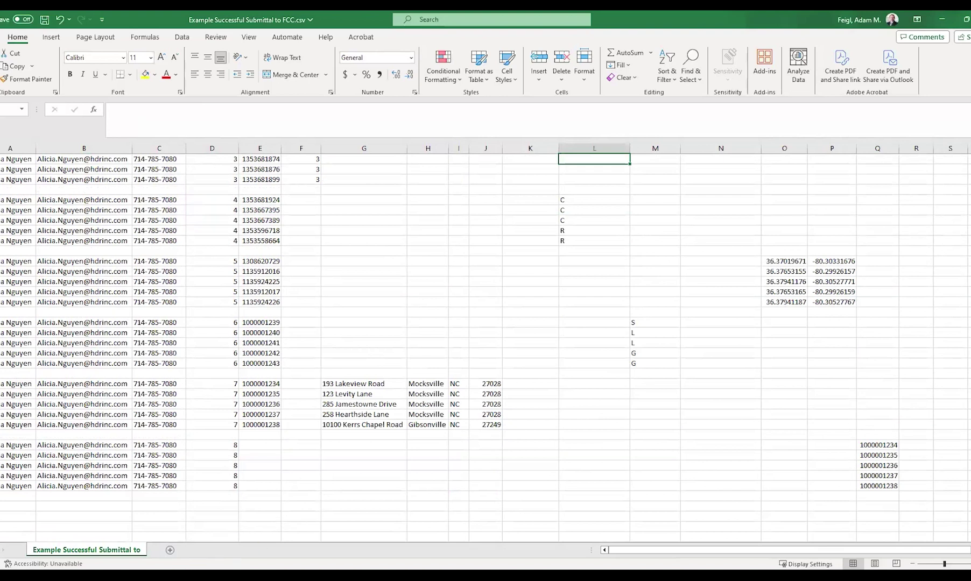
left_click(334, 556)
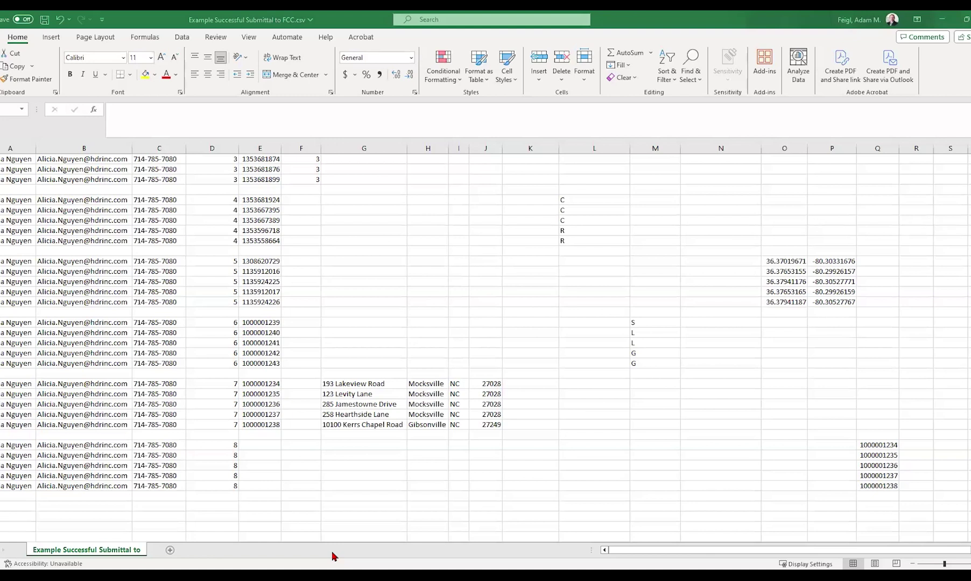
key("alt+Tab")
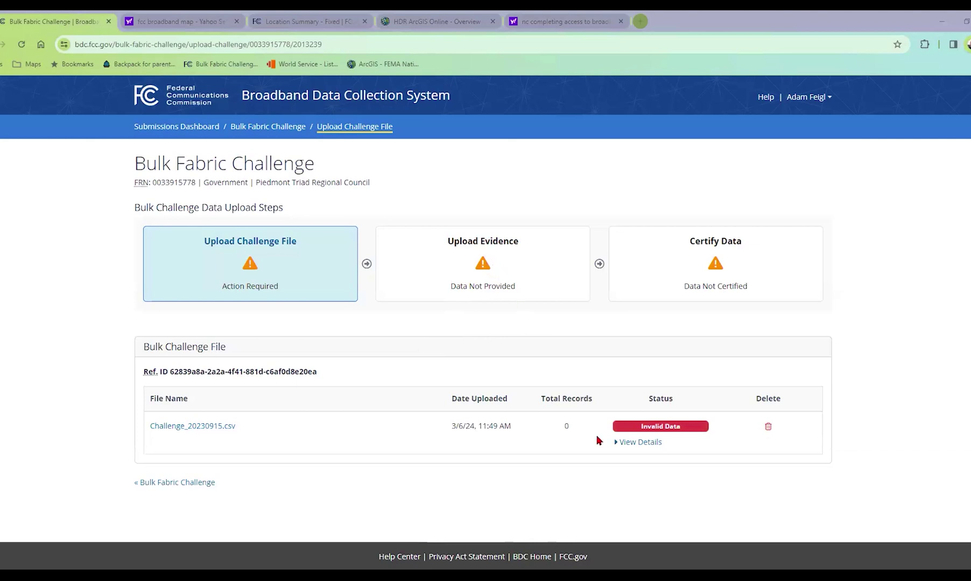
View the invalid challenge file's errors and delete the file from the Bulk Fabric Challenge upload page
left_click(640, 441)
scroll(600, 423, "down", 2)
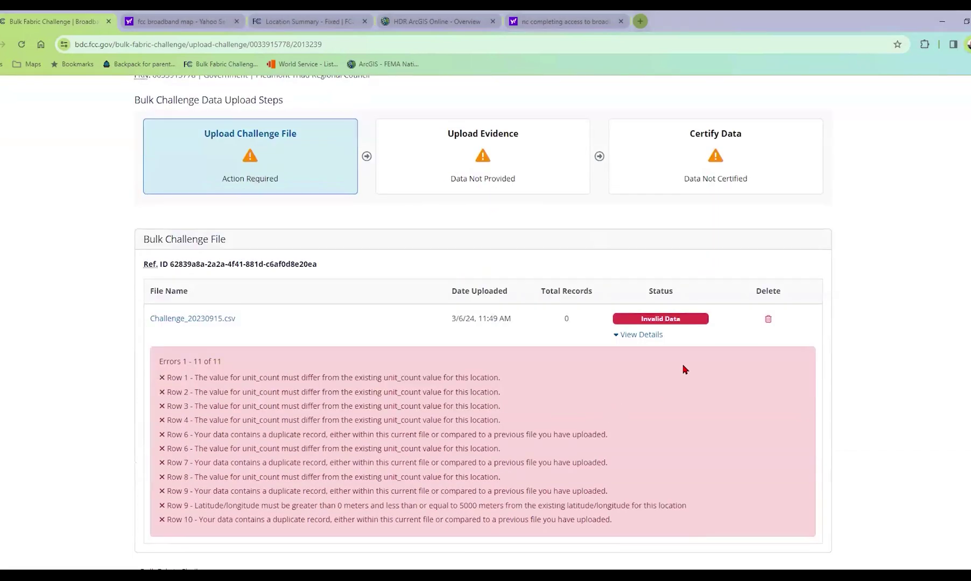
left_click(775, 325)
left_click(463, 196)
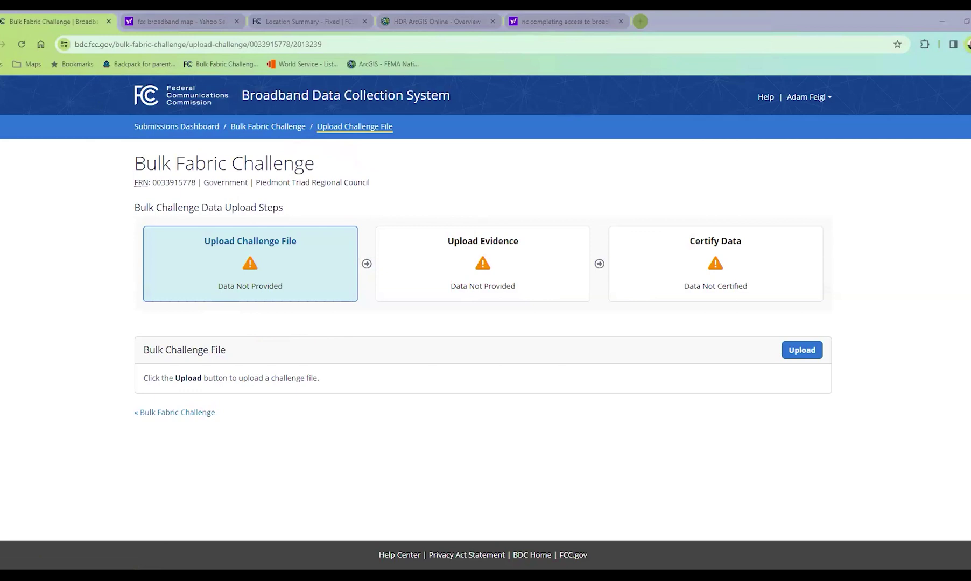
key("alt+Tab")
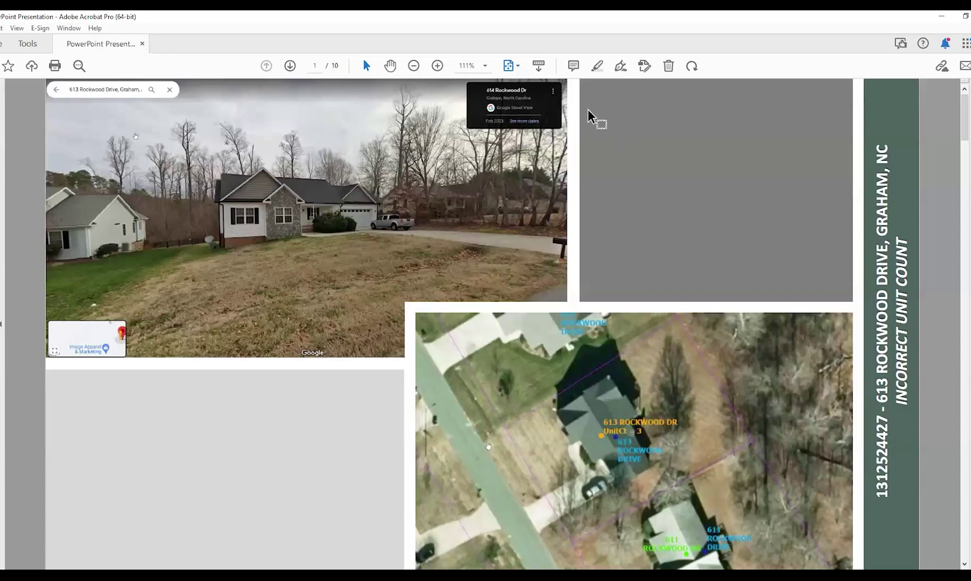
Use an Acrobat toolbar tool on the Rockwood Drive evidence presentation
left_click(536, 64)
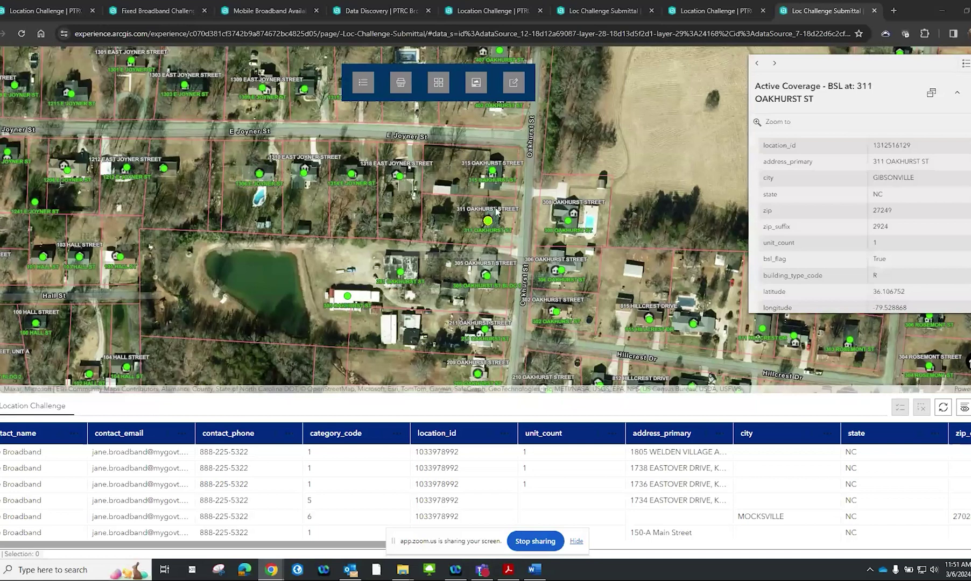
scroll(495, 218, "up", 2)
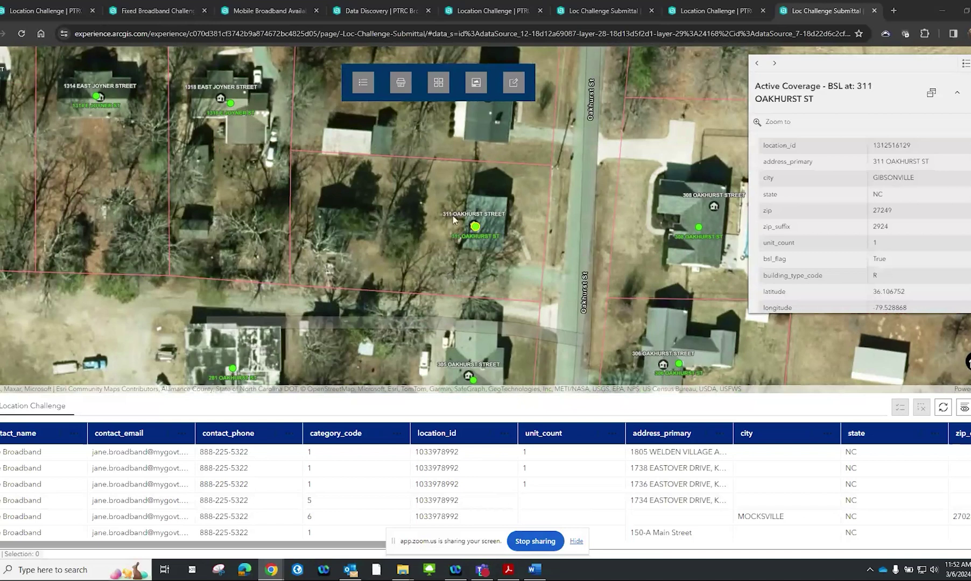
left_click(475, 92)
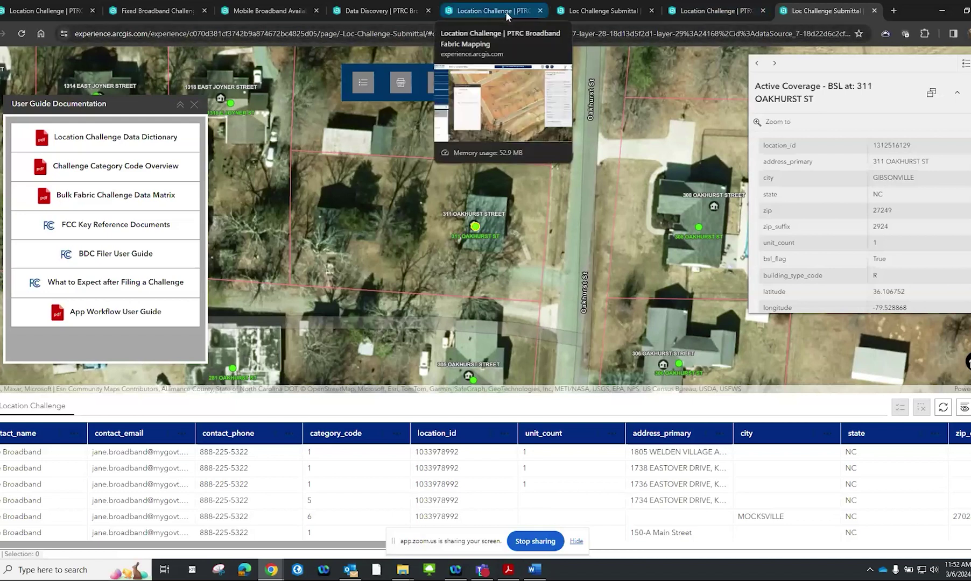
Start a Fixed Availability Challenge submittal, open the How to Submit guide, then show the App Workflow PDF
left_click(153, 11)
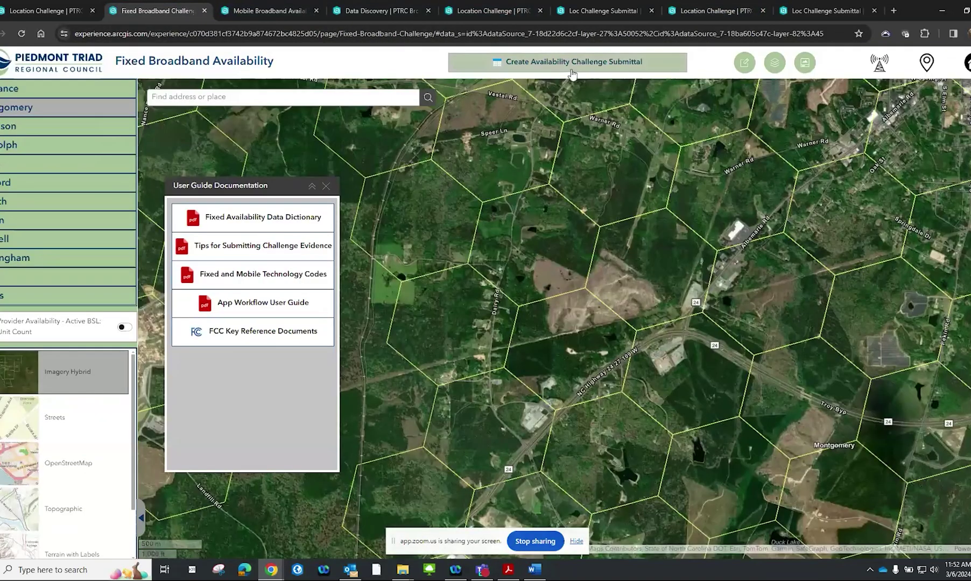
left_click(571, 69)
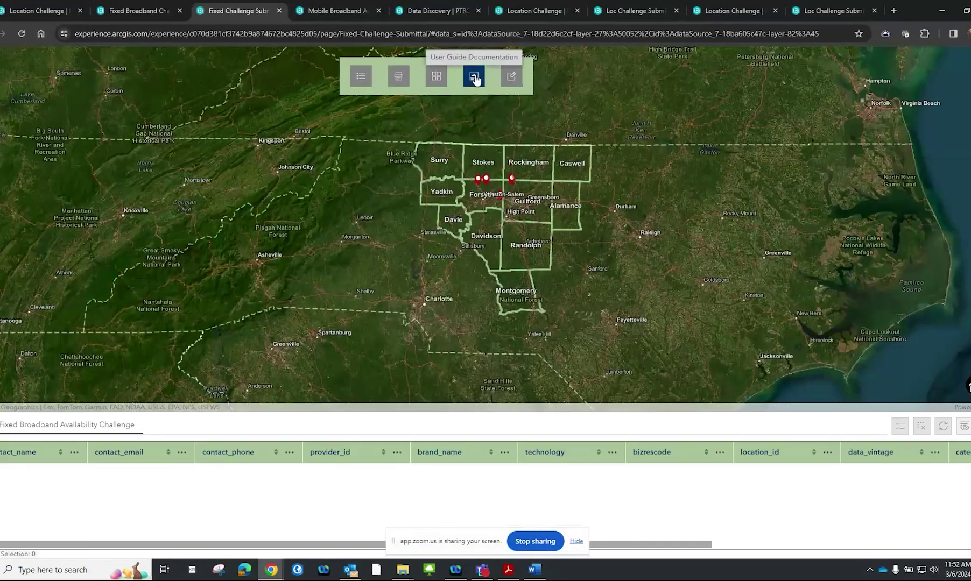
left_click(474, 77)
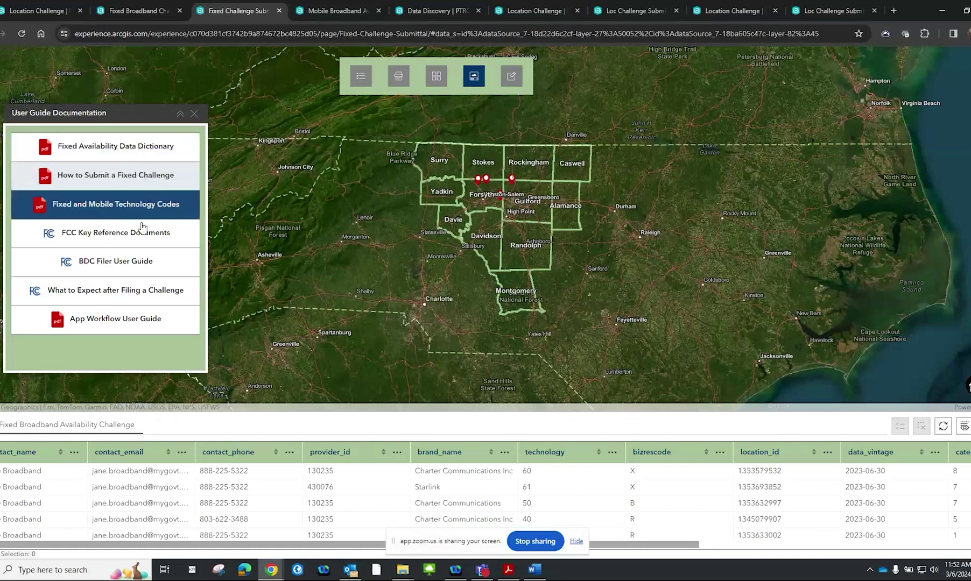
left_click(119, 183)
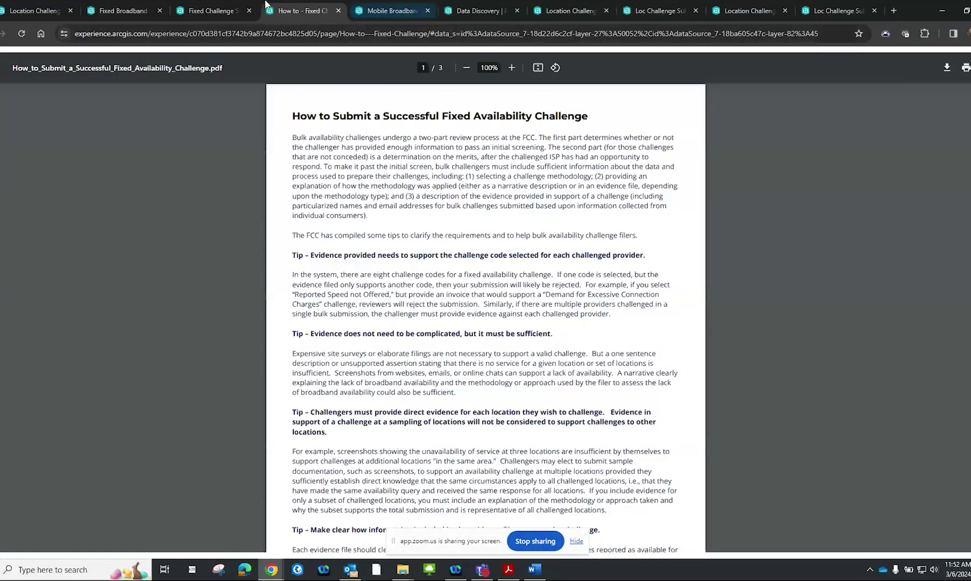
left_click(241, 7)
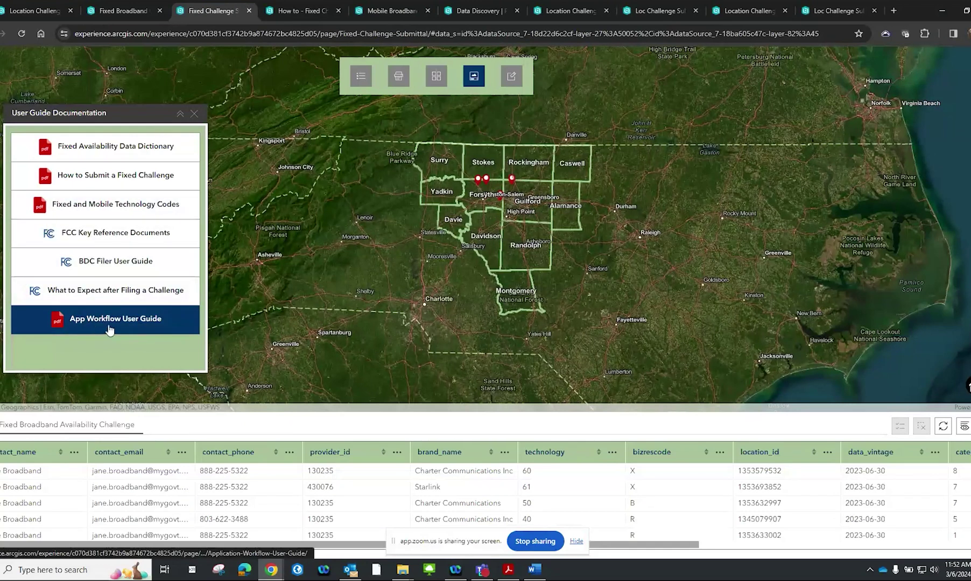
left_click(511, 571)
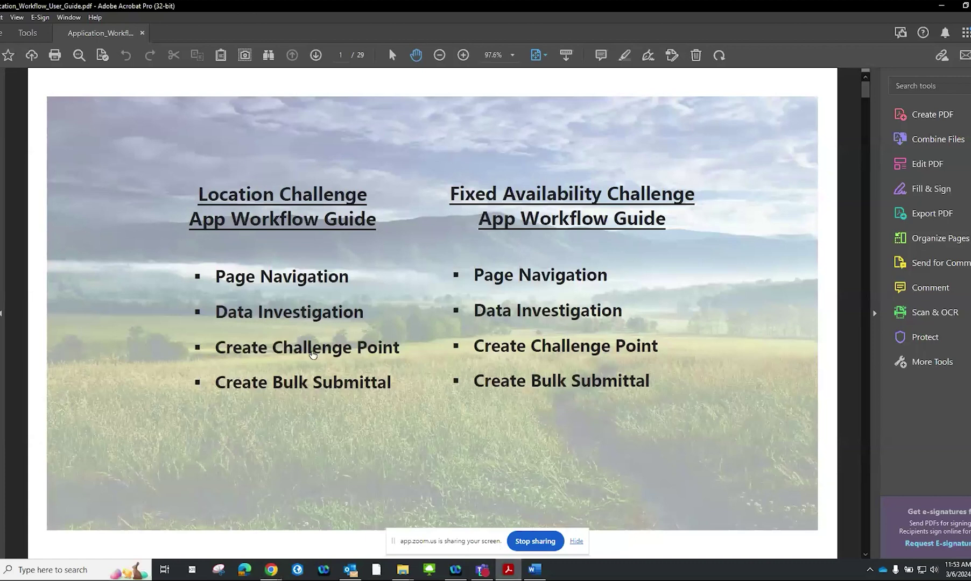
Read the App Workflow User Guide's Create Challenge Point pages, then minimize Acrobat
left_click(312, 351)
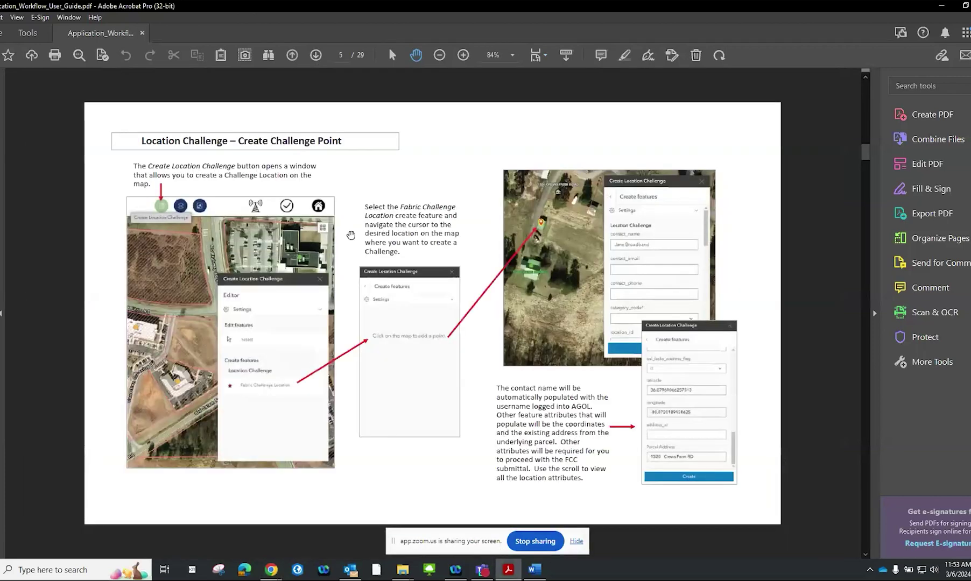
scroll(351, 235, "down", 1)
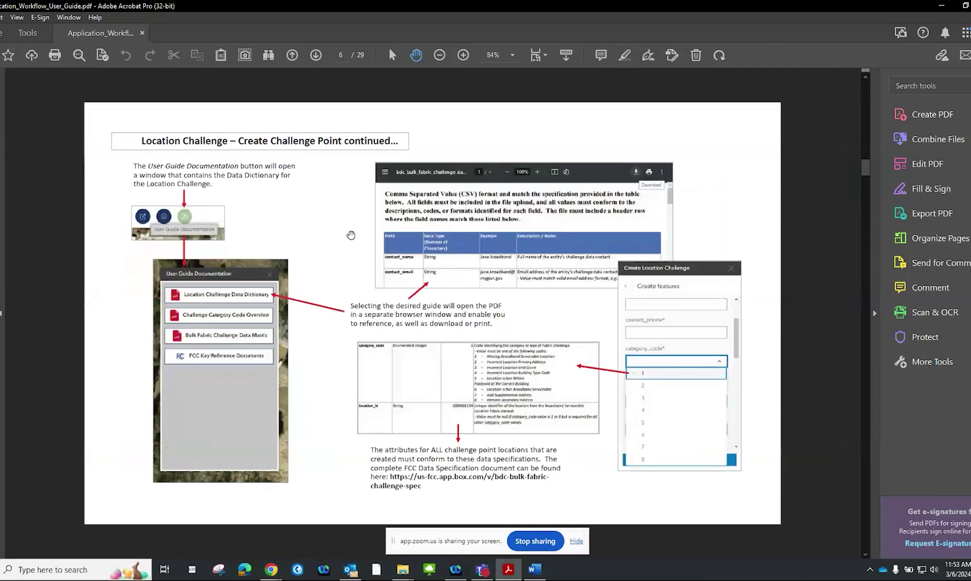
scroll(350, 235, "down", 1)
scroll(350, 235, "down", 4)
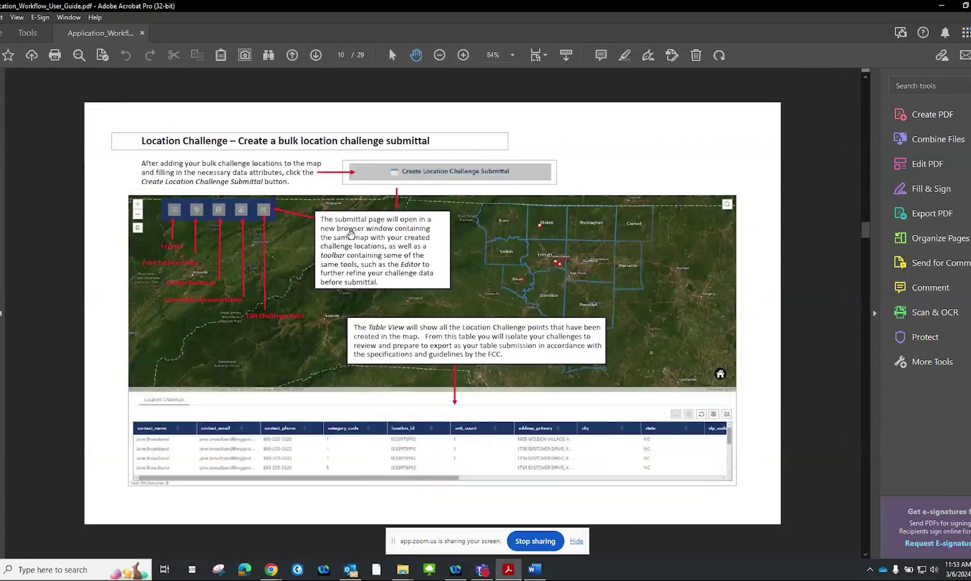
scroll(350, 235, "up", 5)
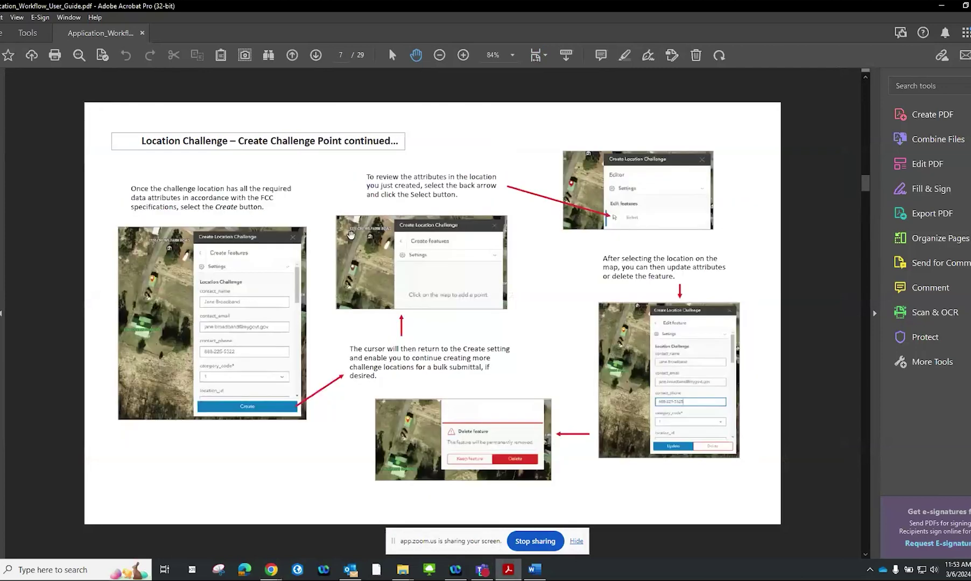
scroll(350, 236, "up", 4)
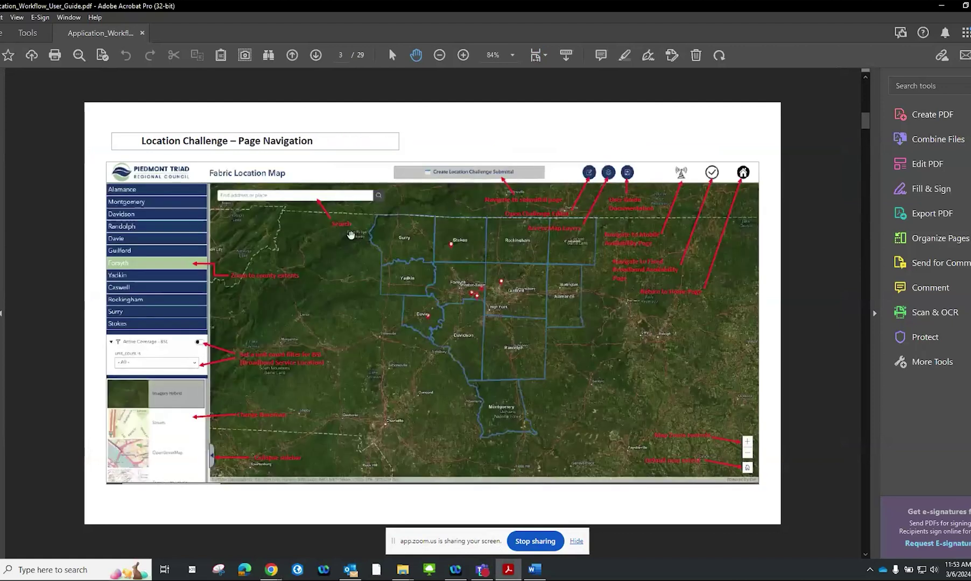
scroll(351, 235, "down", 1)
scroll(308, 274, "down", 1)
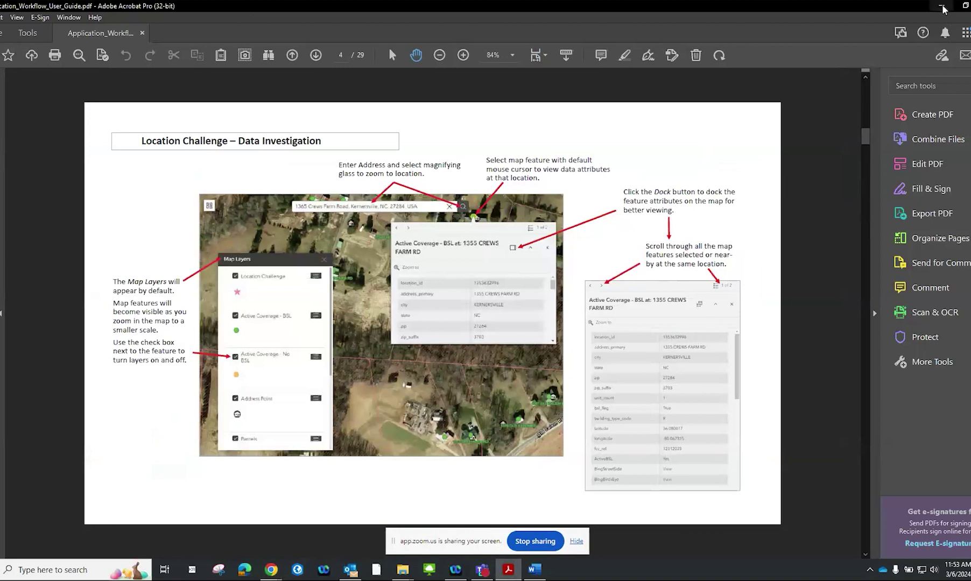
left_click(942, 6)
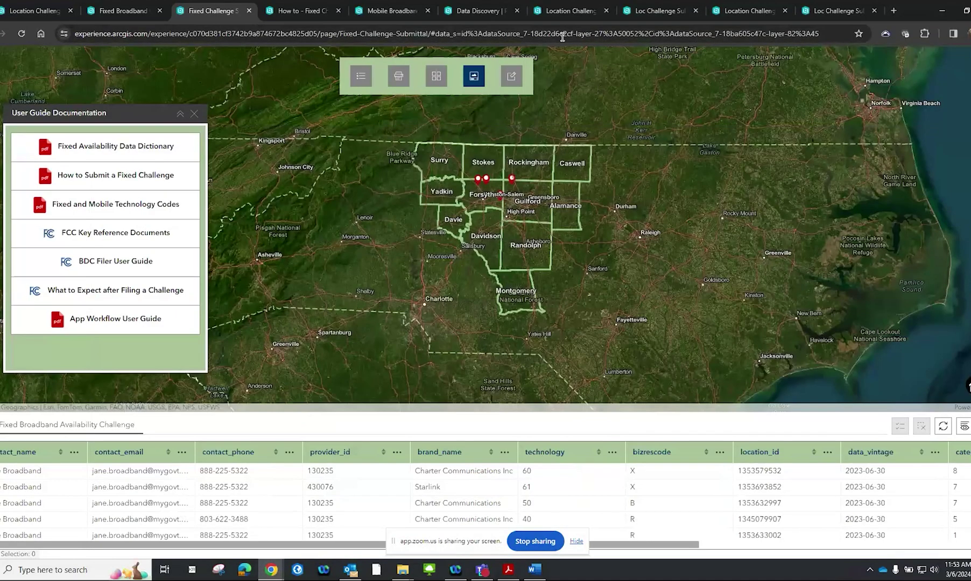
left_click(326, 7)
left_click(377, 8)
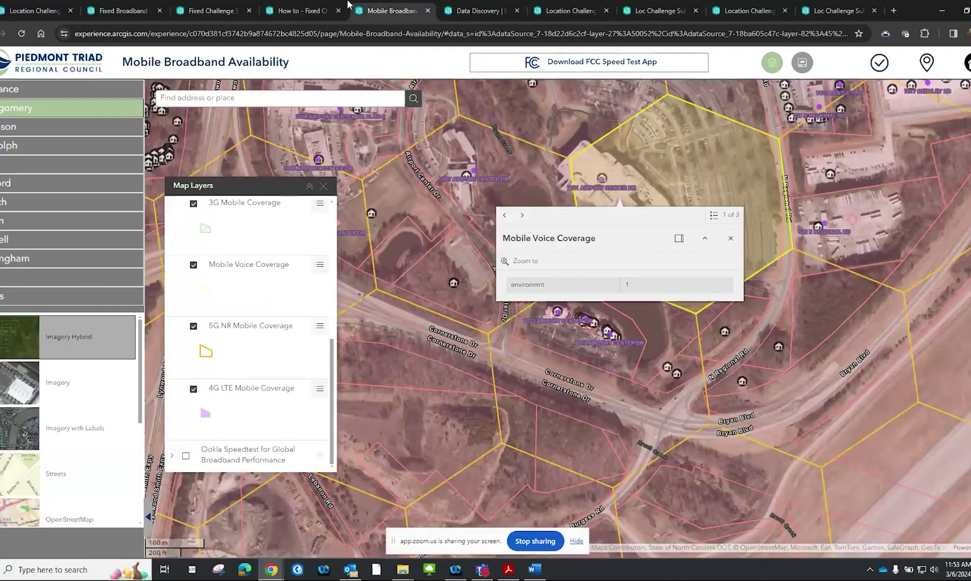
left_click(212, 10)
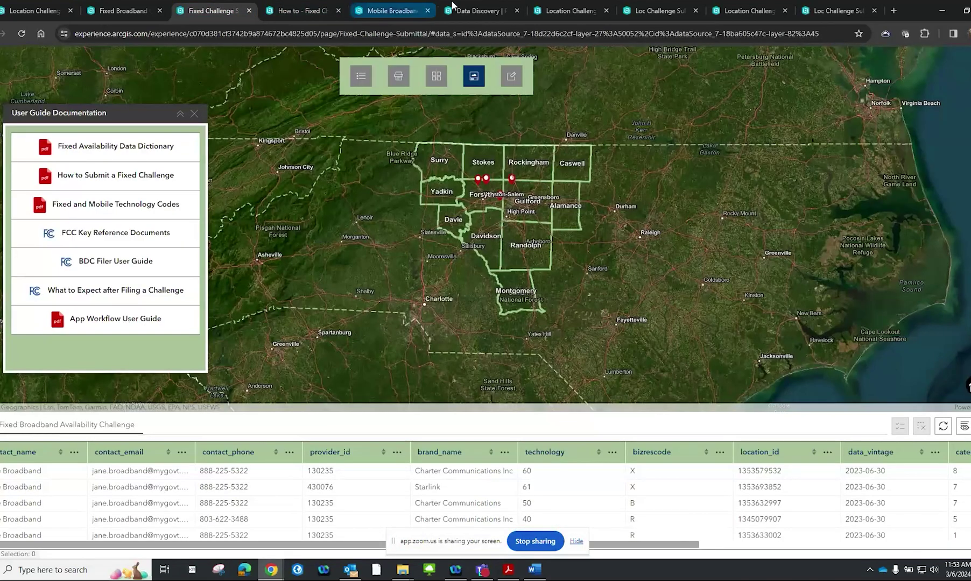
left_click(565, 5)
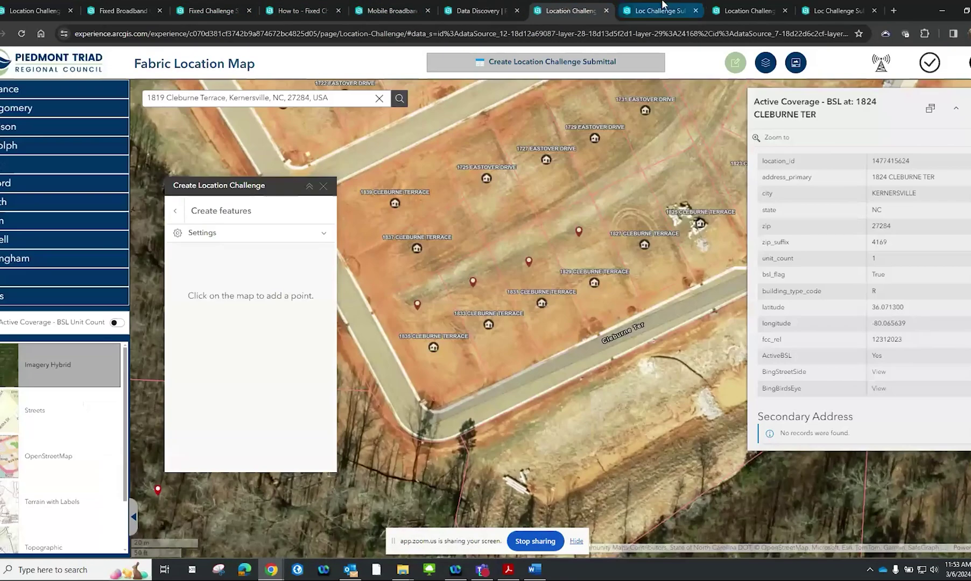
left_click(656, 8)
left_click(747, 8)
left_click(809, 5)
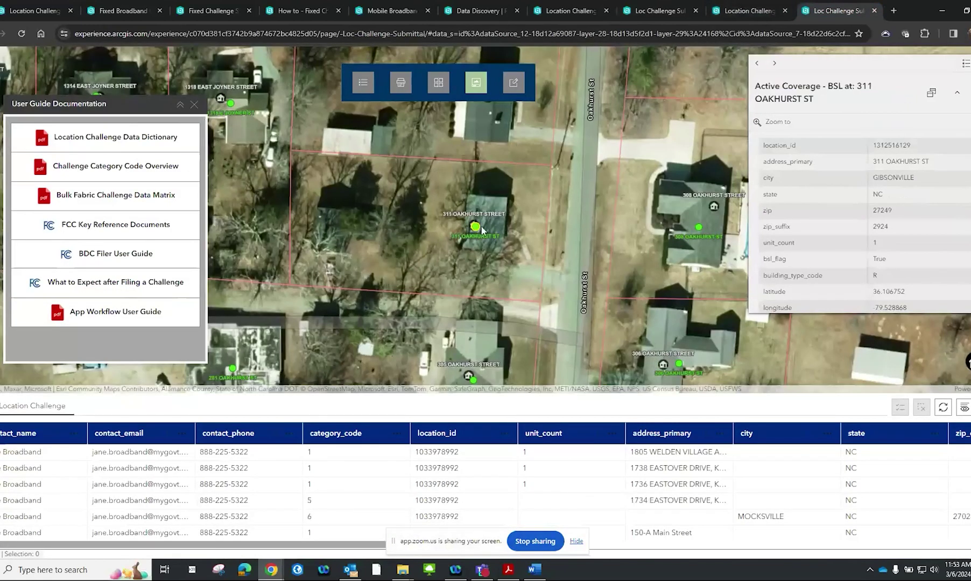
scroll(392, 236, "up", 2)
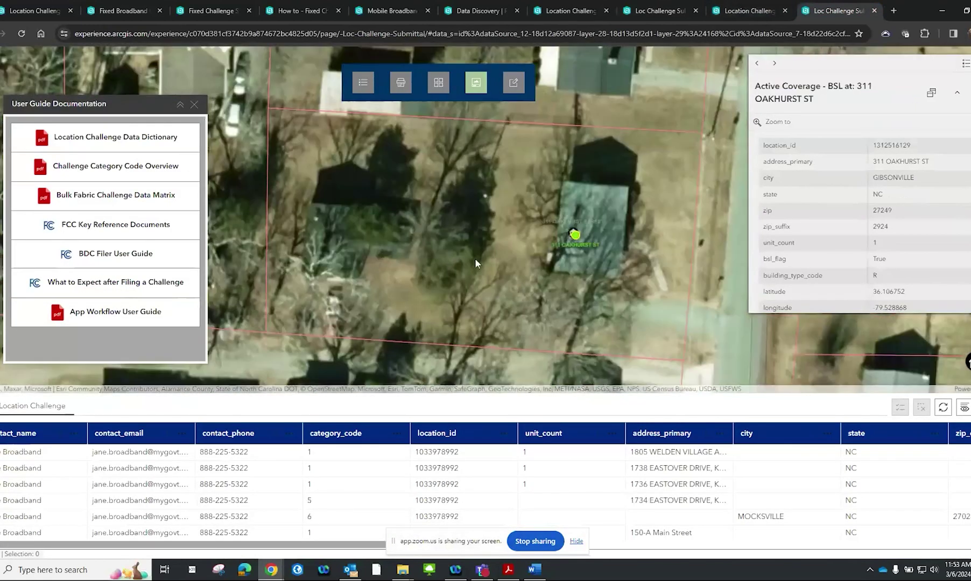
scroll(444, 254, "down", 3)
scroll(487, 238, "up", 2)
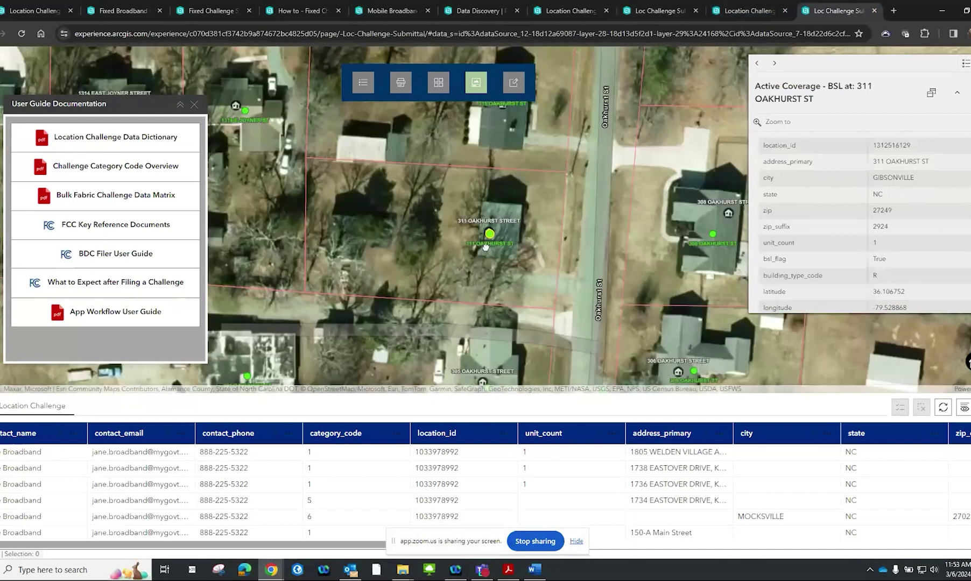